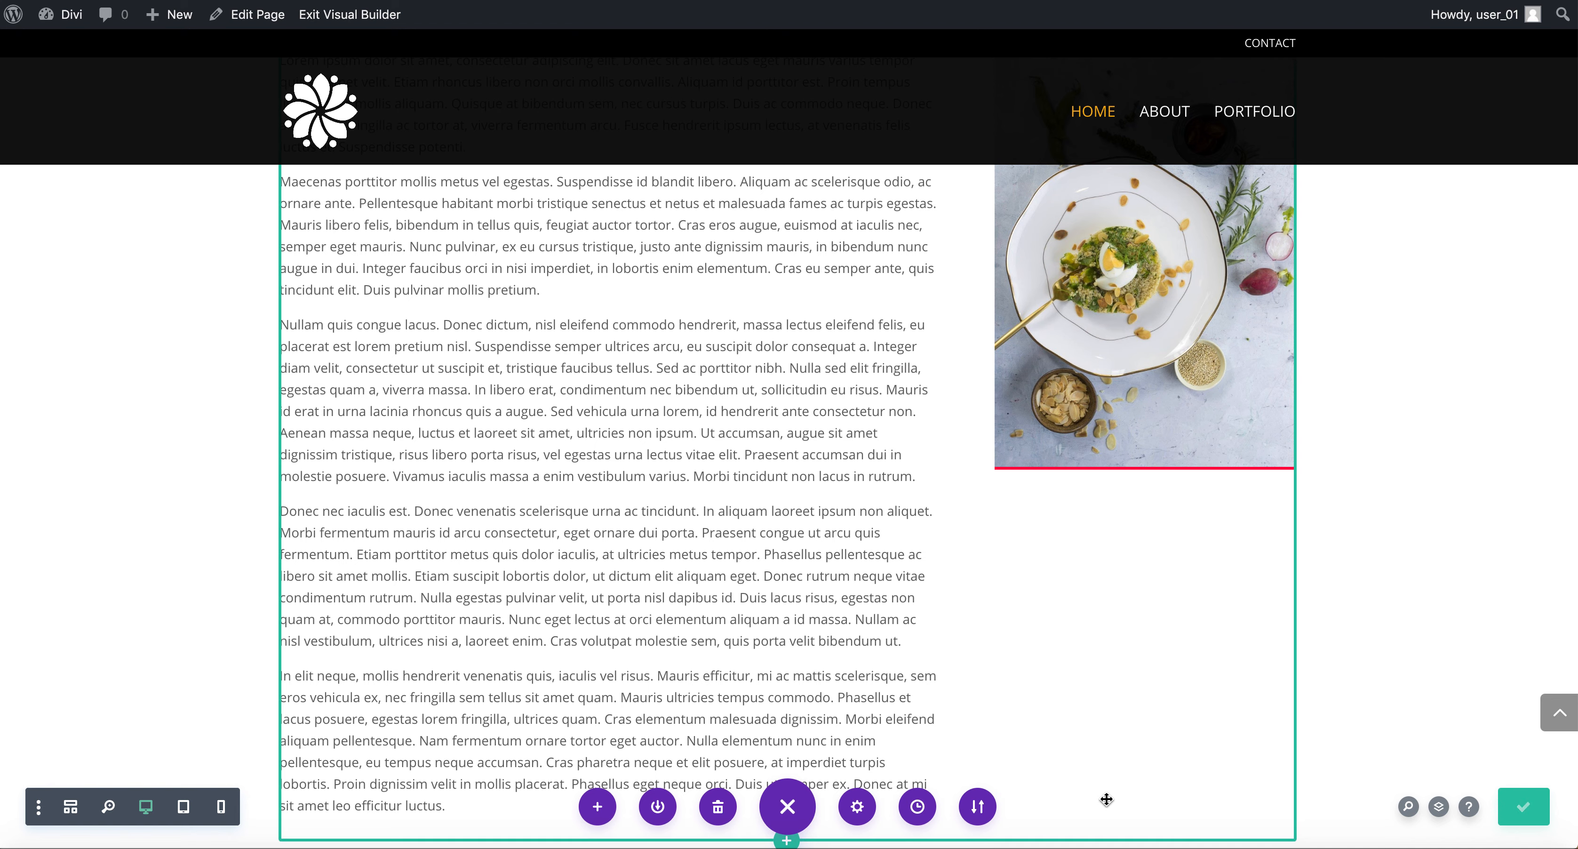
Exit the Visual Builder and scroll through the page's About Me and services sections.
{"action": "left_click", "coordinate": [341, 22]}
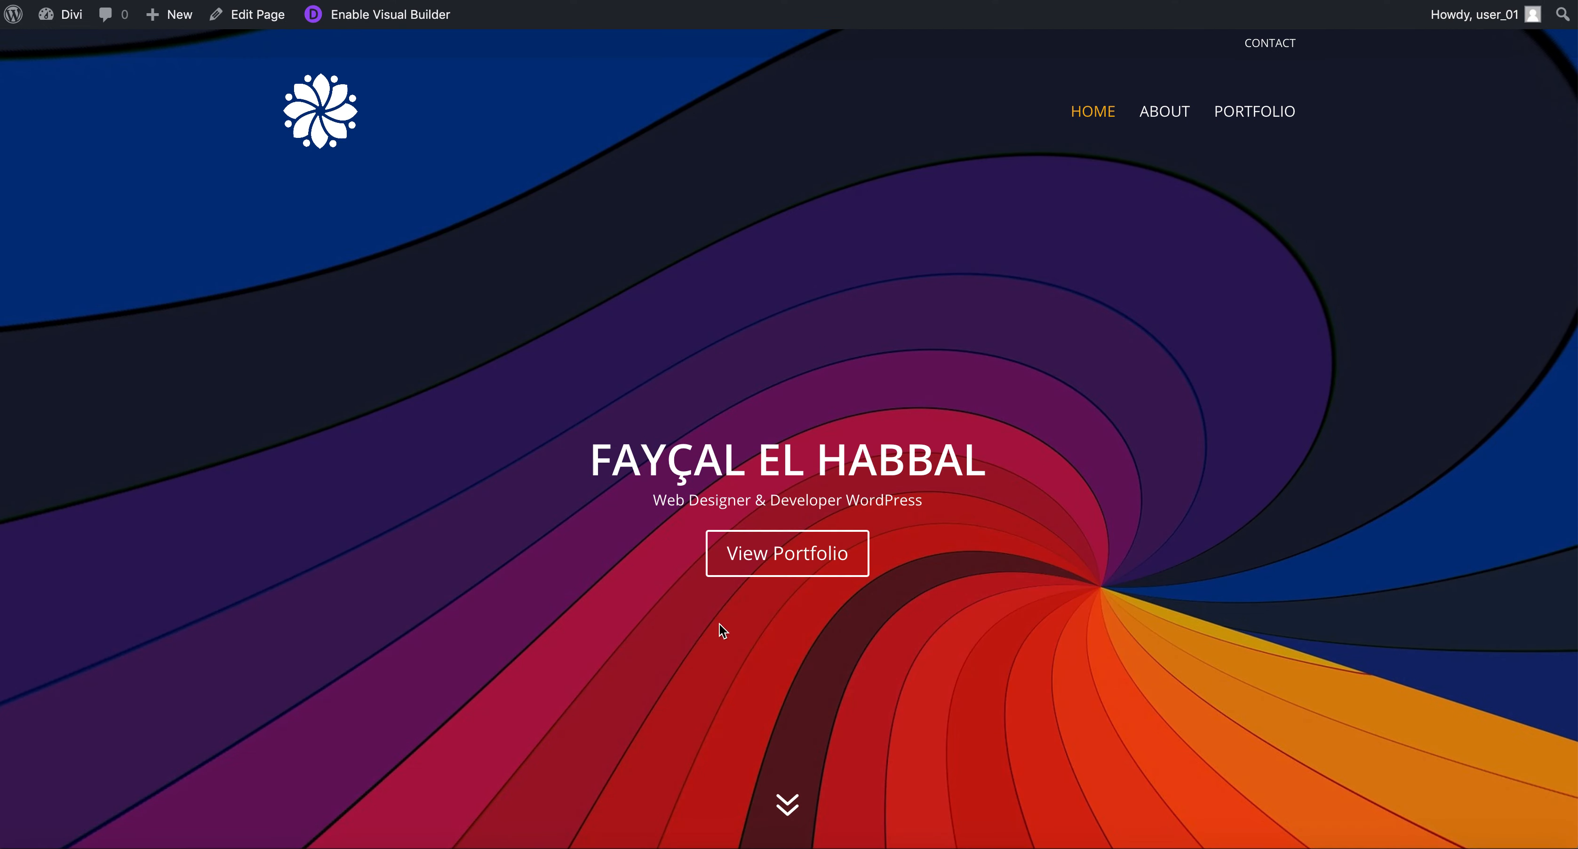
{"action": "left_click", "coordinate": [779, 796]}
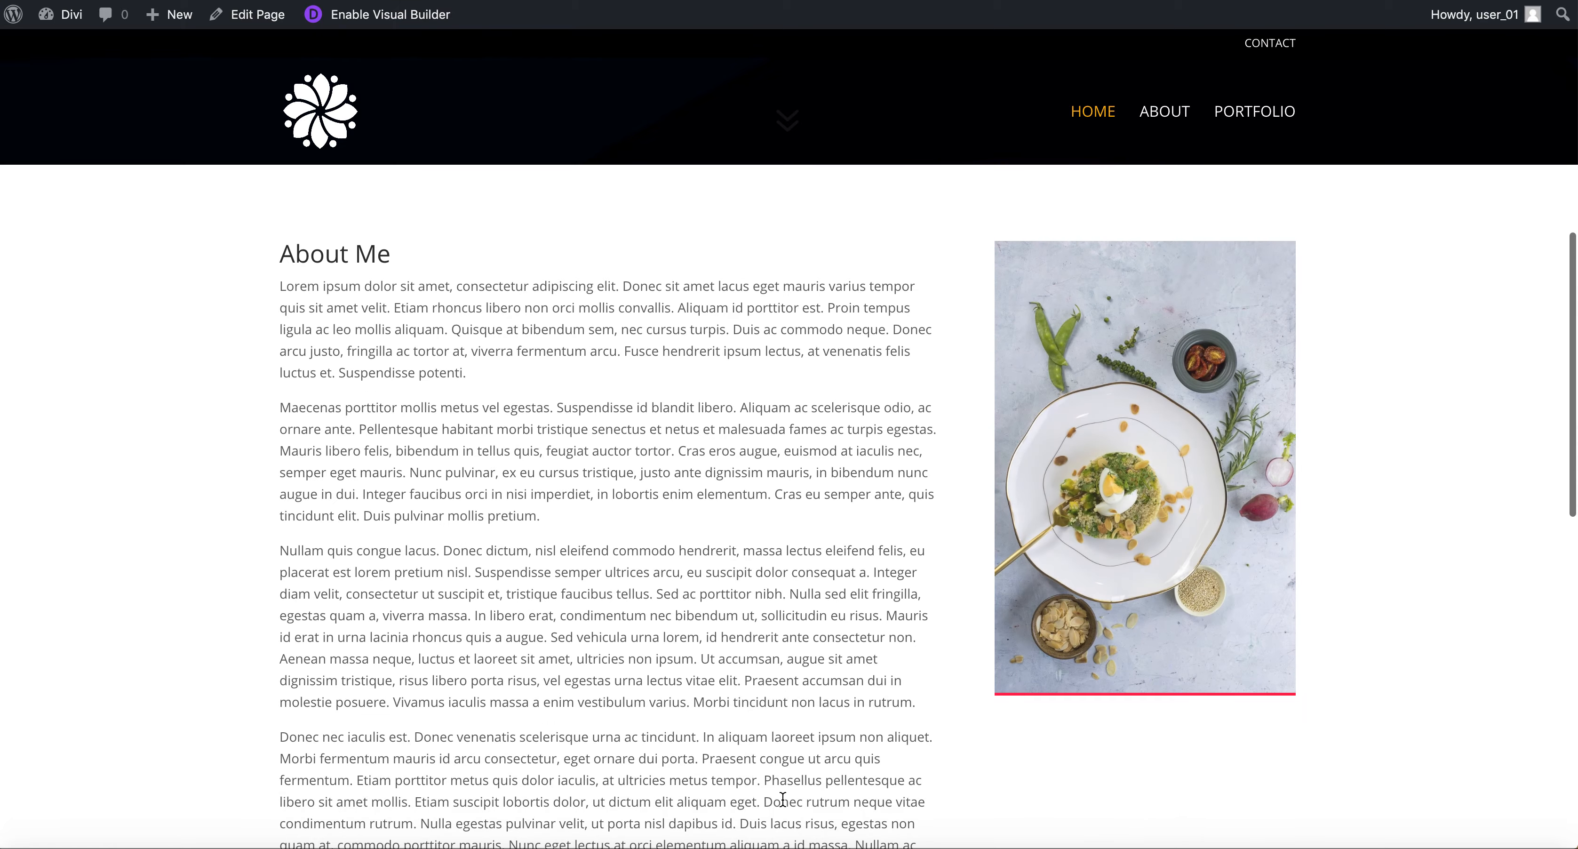
{"action": "scroll", "coordinate": [782, 800], "scroll_direction": "down", "scroll_amount": 10}
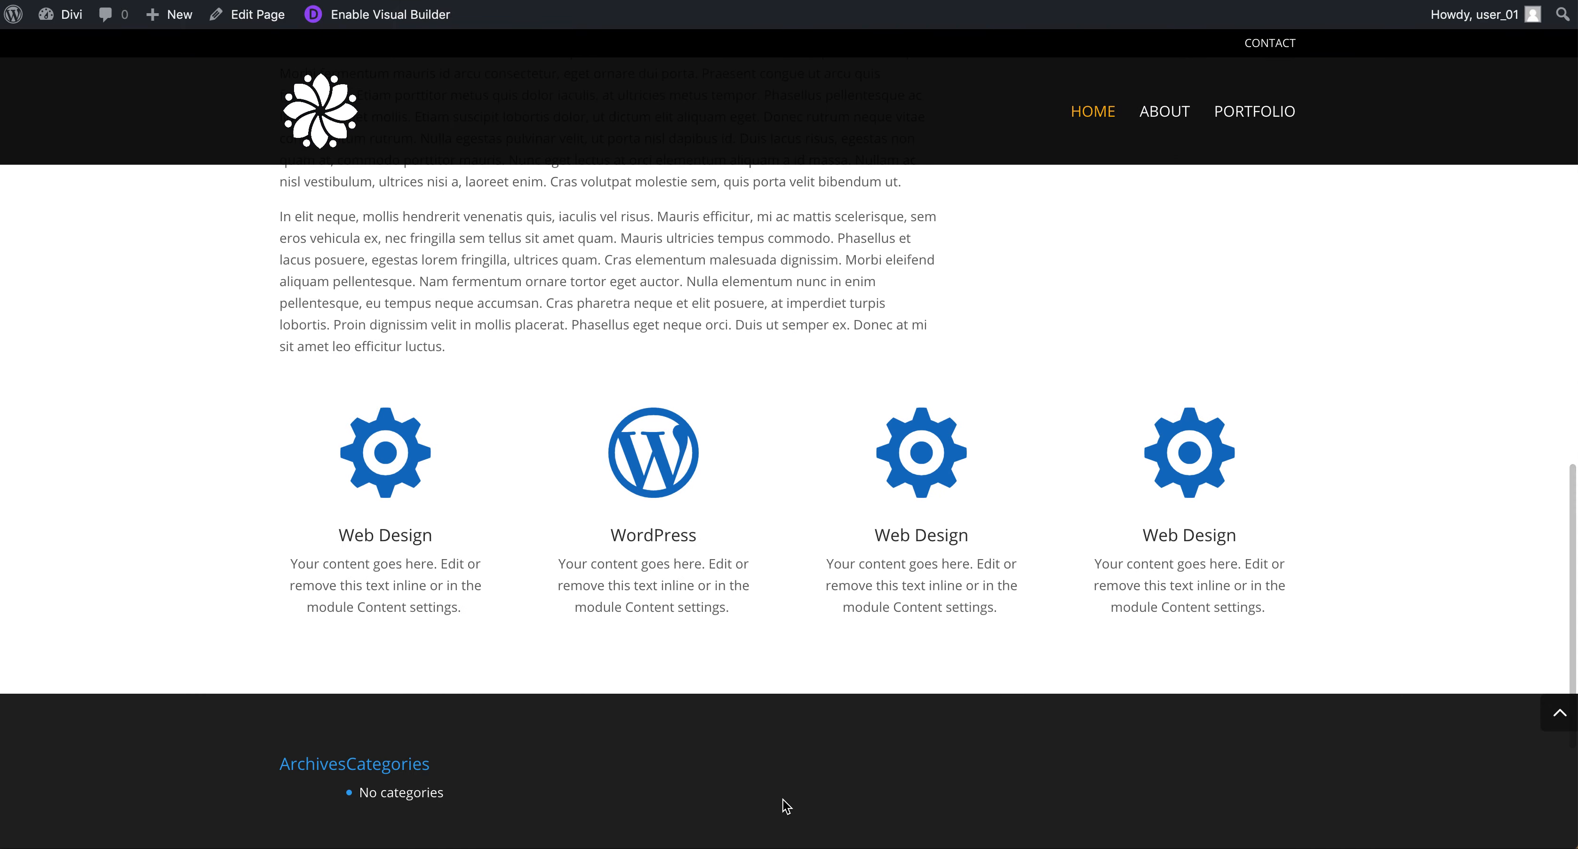
{"action": "scroll", "coordinate": [783, 799], "scroll_direction": "up", "scroll_amount": 15}
{"action": "scroll", "coordinate": [783, 800], "scroll_direction": "down", "scroll_amount": 18}
{"action": "scroll", "coordinate": [782, 799], "scroll_direction": "up", "scroll_amount": 5}
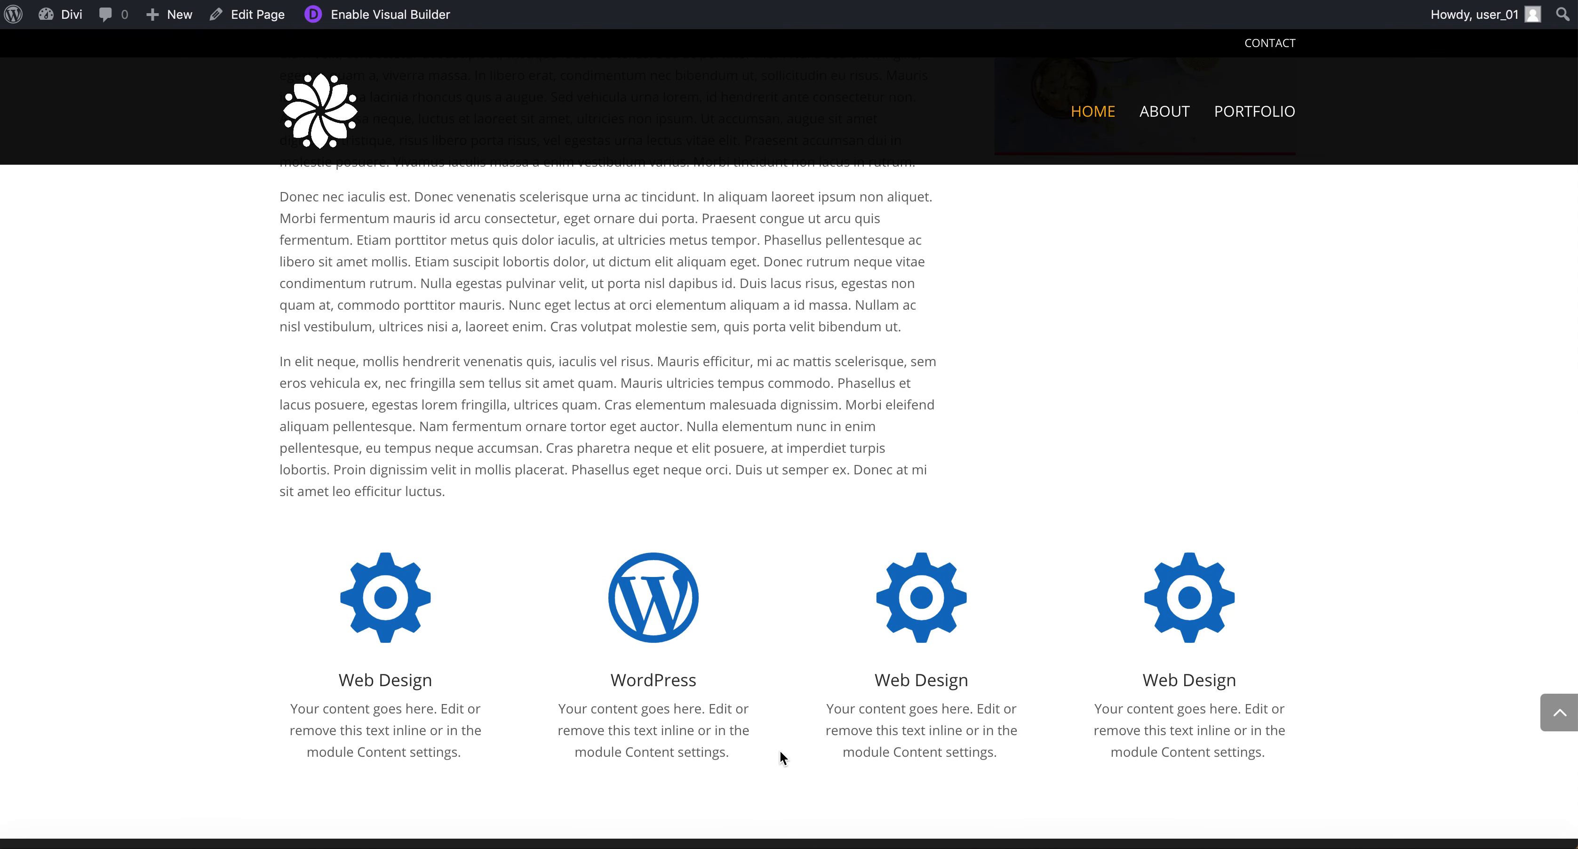
Enable the Visual Builder and insert a one-column row with a Text module above the services blurbs.
{"action": "left_click", "coordinate": [392, 32]}
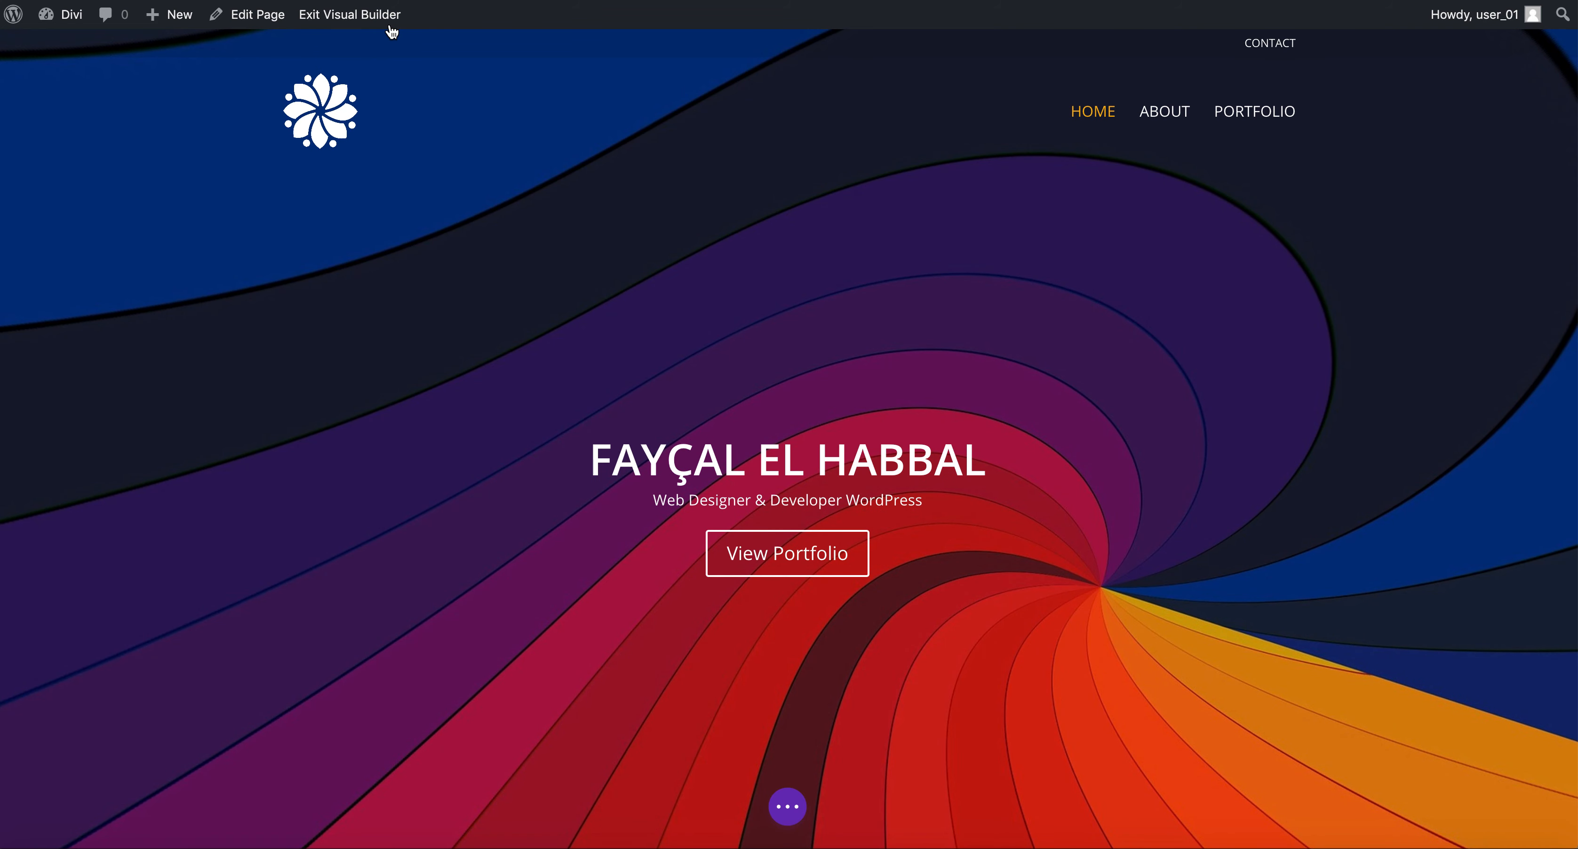
{"action": "scroll", "coordinate": [465, 439], "scroll_direction": "down", "scroll_amount": 20}
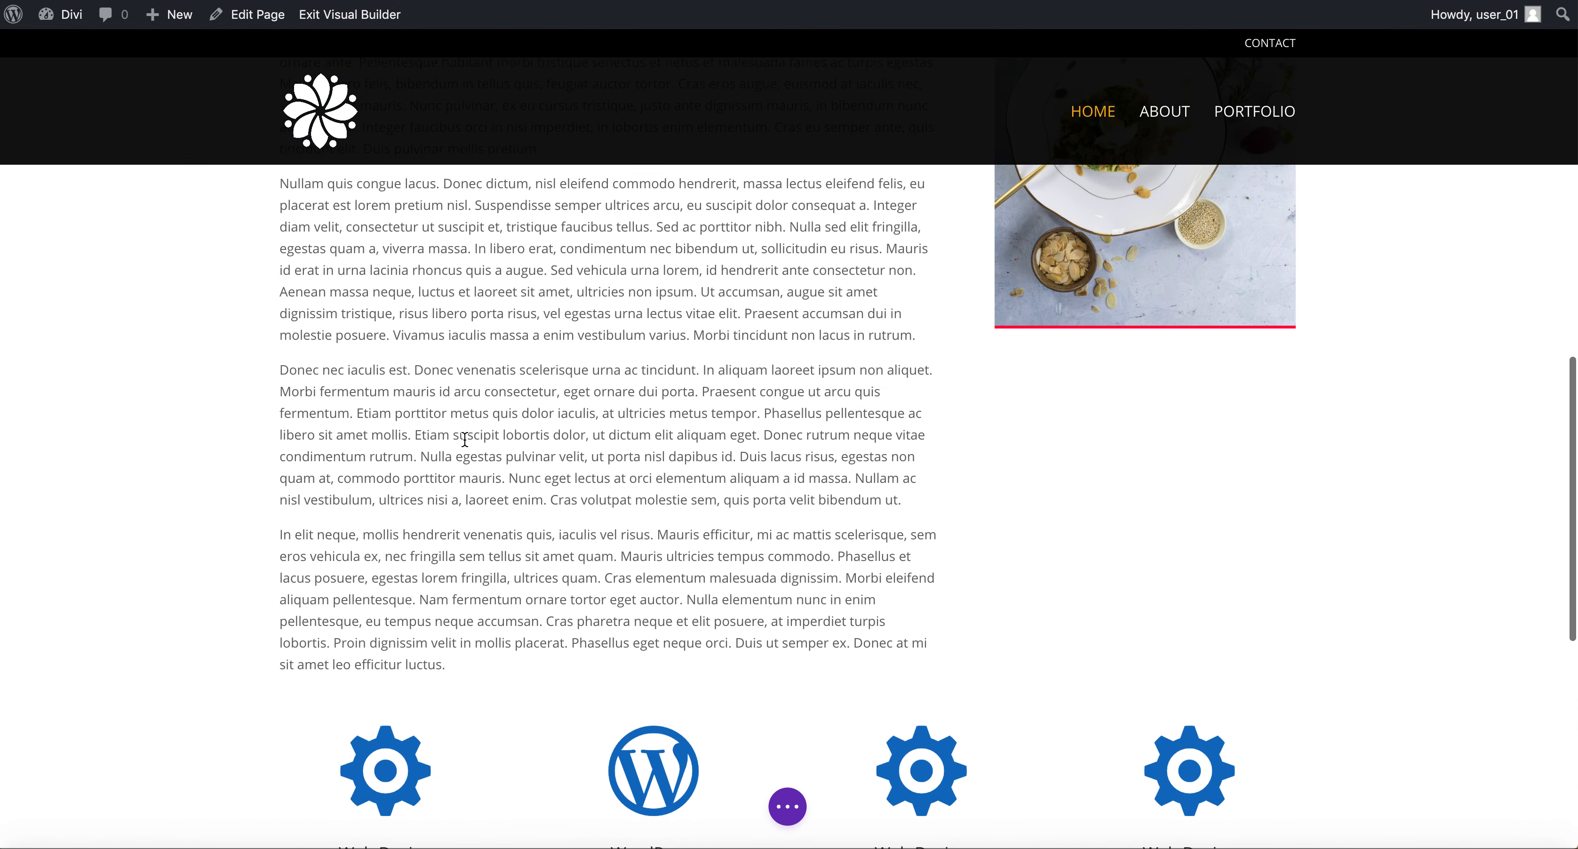
{"action": "scroll", "coordinate": [465, 439], "scroll_direction": "down", "scroll_amount": 4}
{"action": "scroll", "coordinate": [328, 444], "scroll_direction": "up", "scroll_amount": 4}
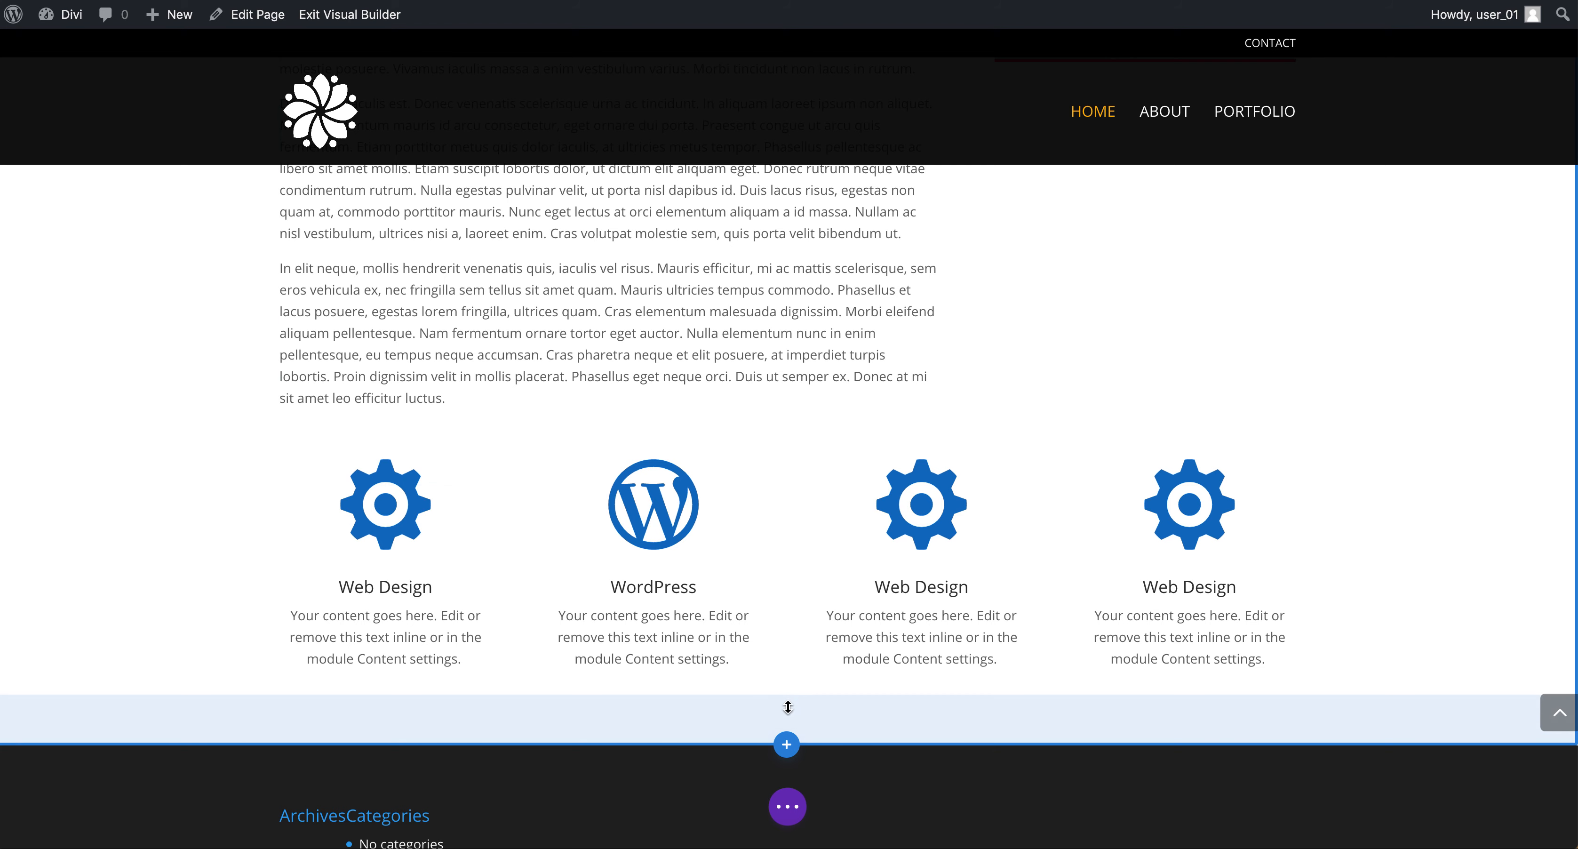
{"action": "left_click", "coordinate": [788, 434]}
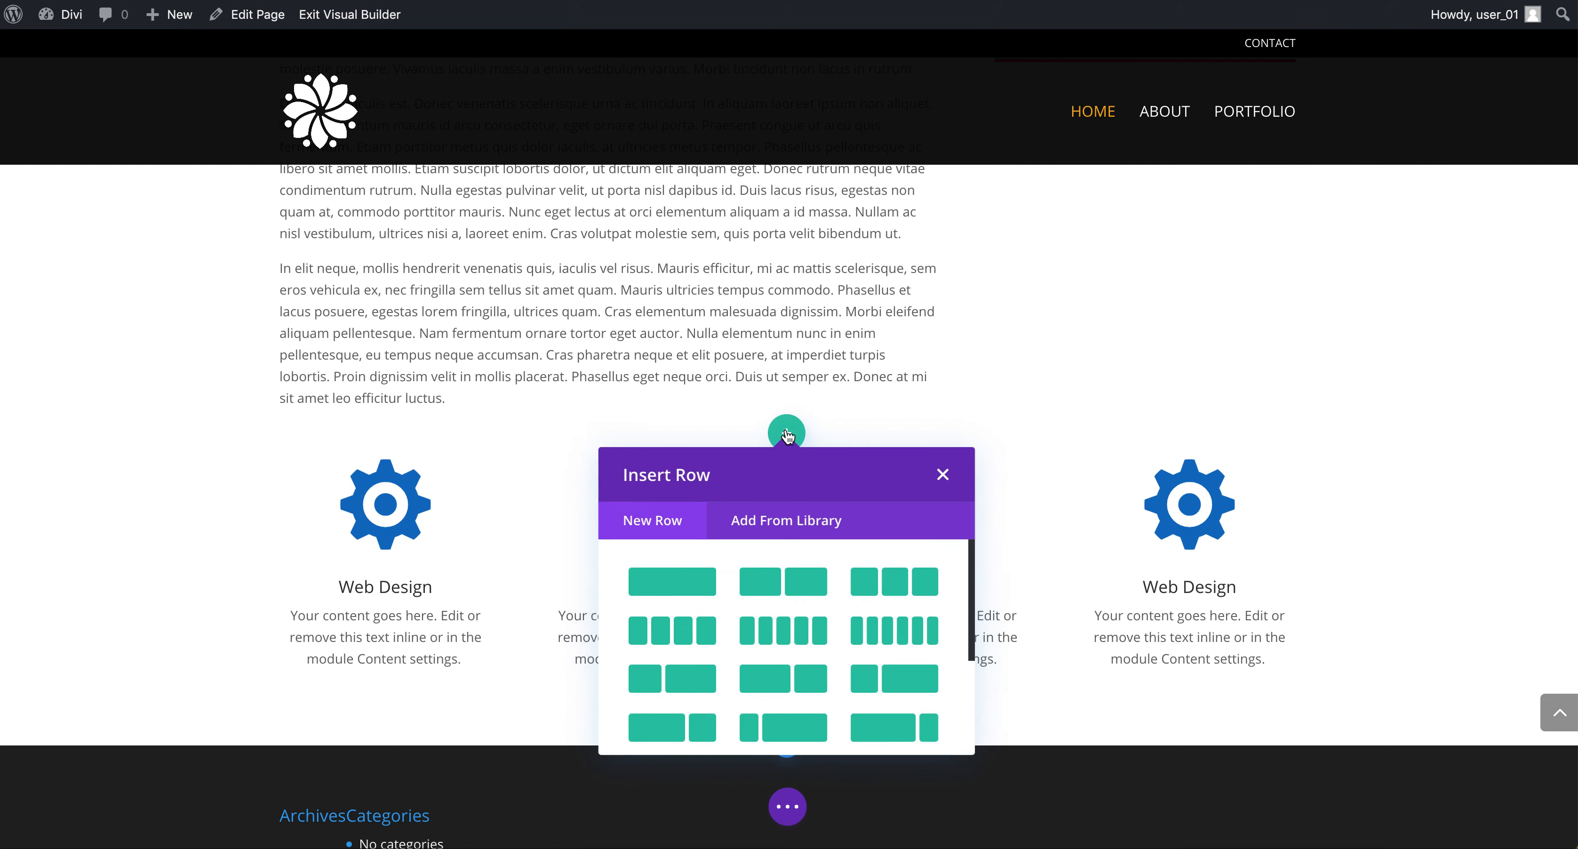
{"action": "left_click", "coordinate": [704, 581]}
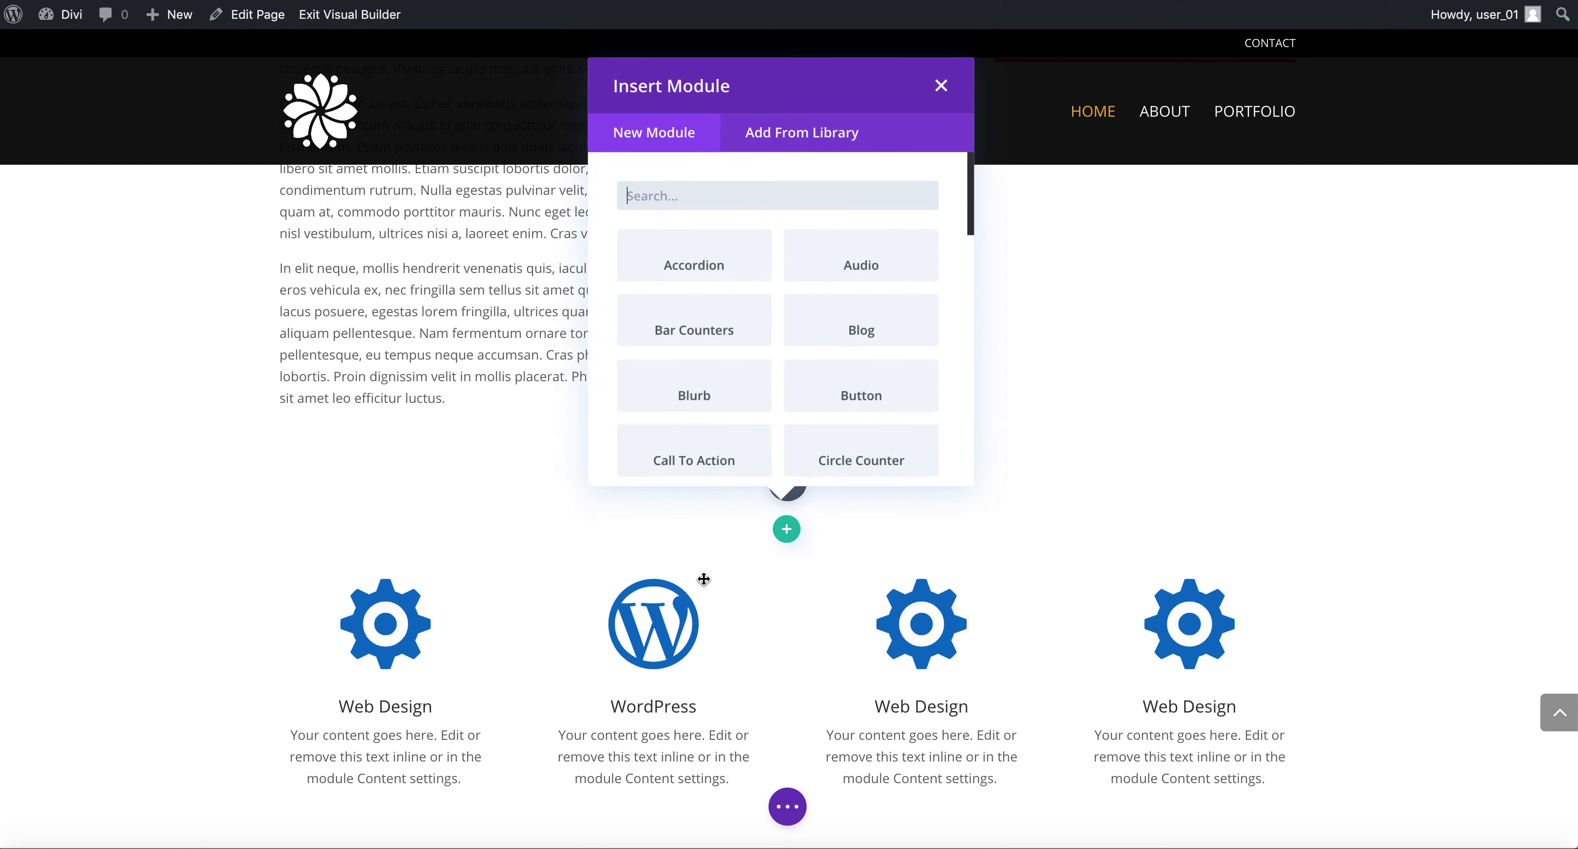
{"action": "type", "text": "Text"}
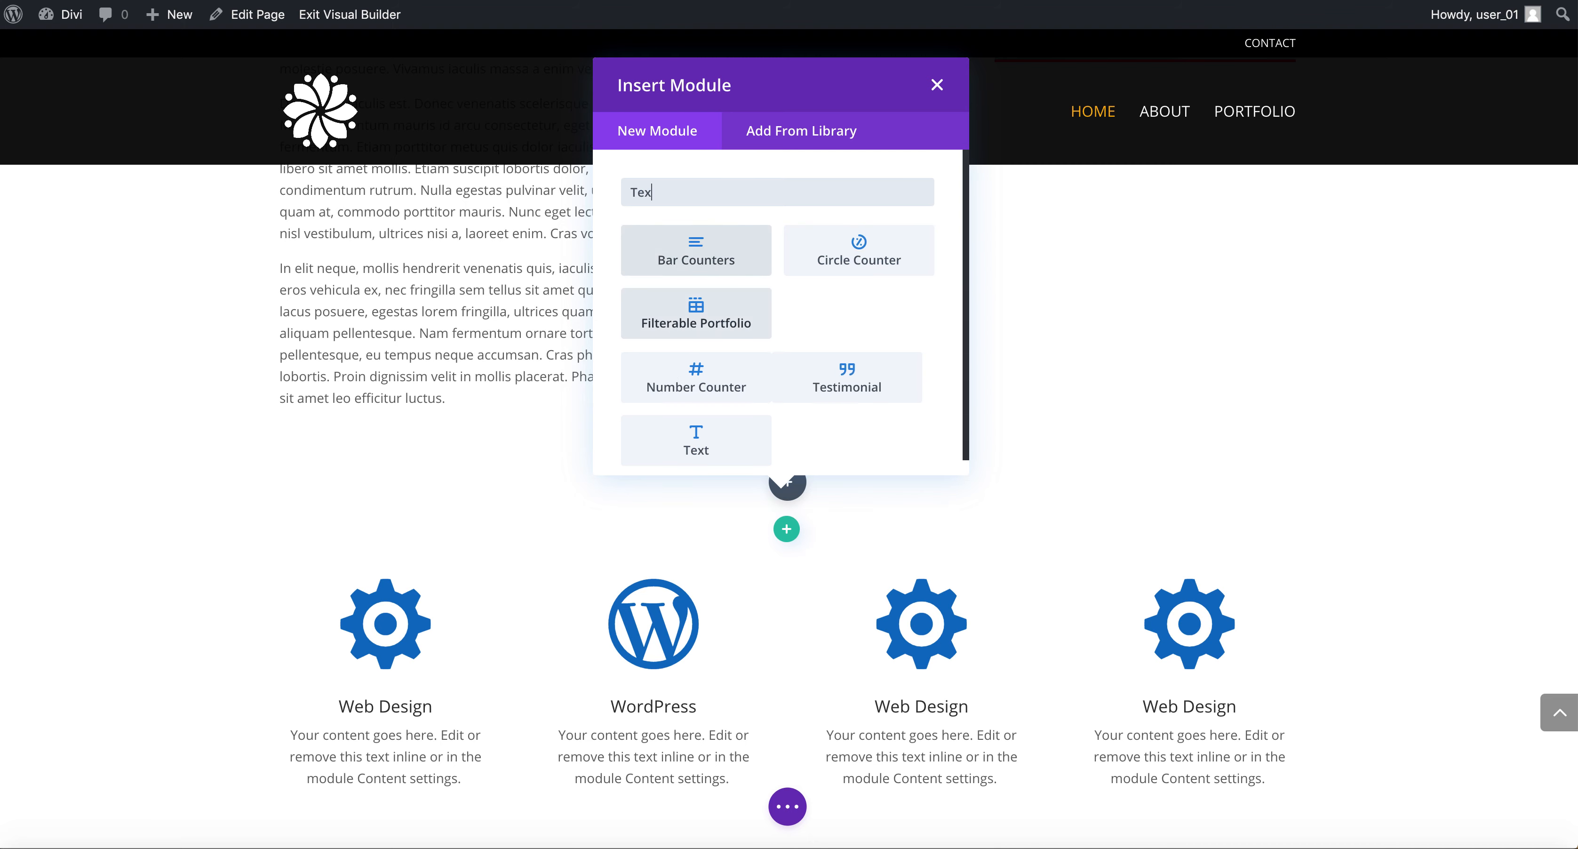
{"action": "left_click", "coordinate": [694, 263]}
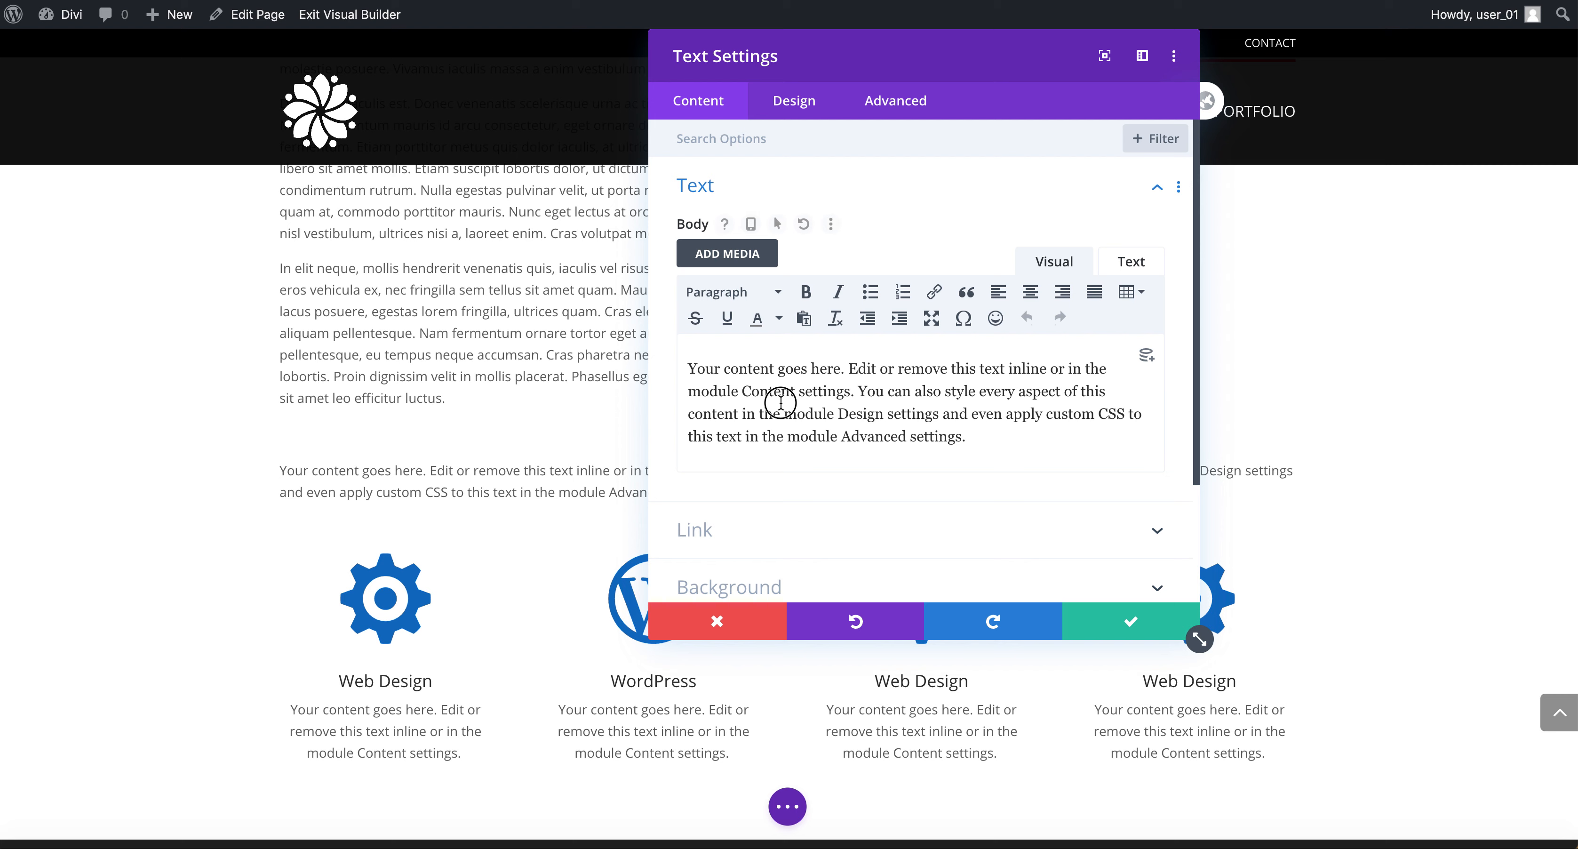
Replace the module's body text with My Services and format it as Heading 2.
{"action": "triple_click", "coordinate": [782, 402]}
{"action": "type", "text": "My Services"}
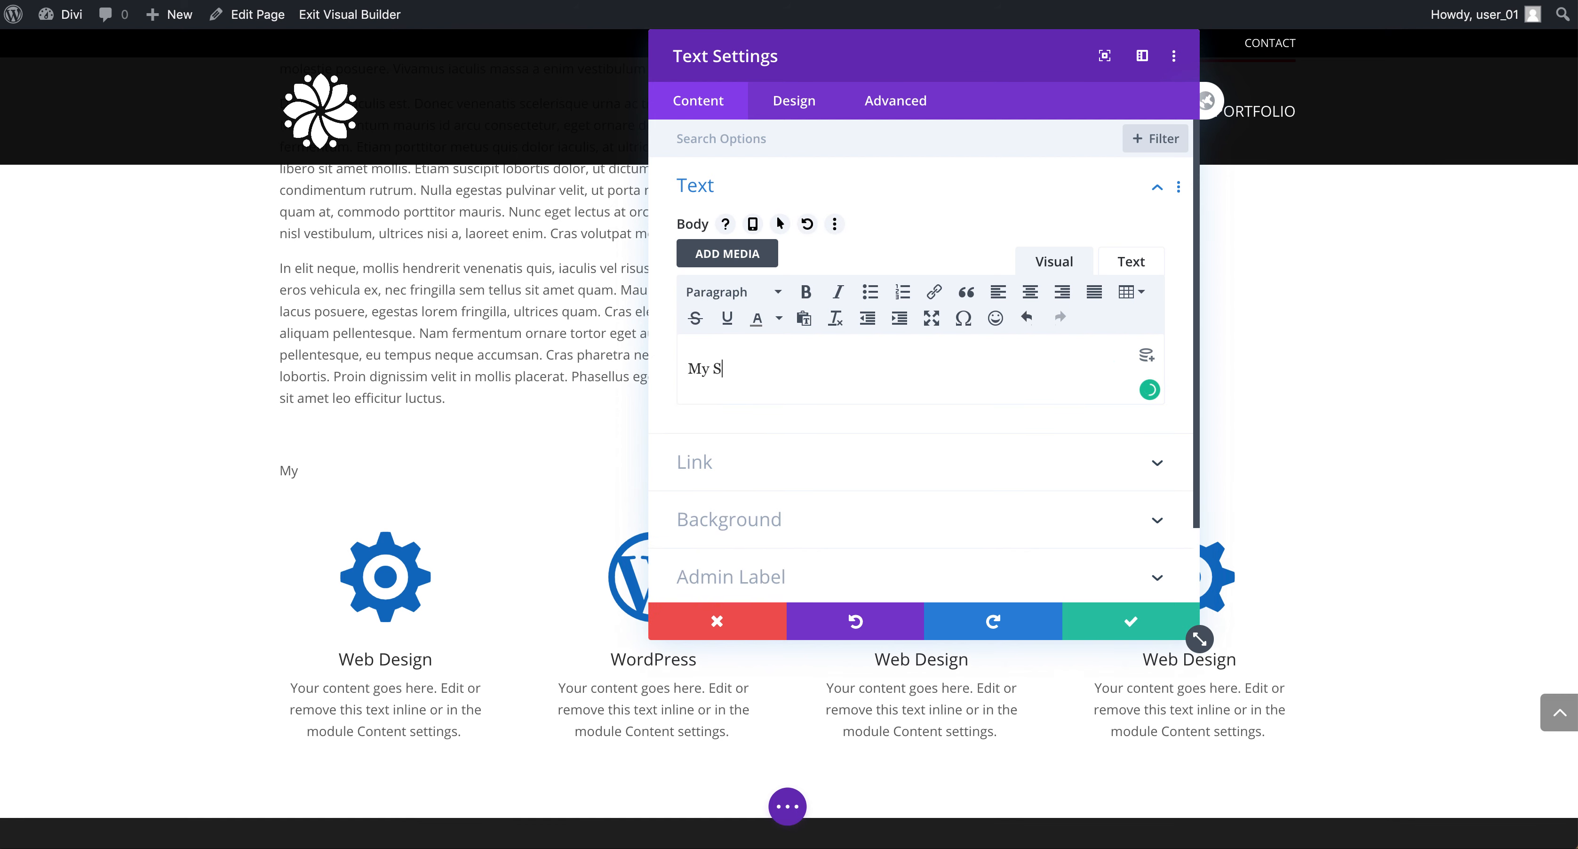
{"action": "triple_click", "coordinate": [772, 376]}
{"action": "left_click_drag", "start_coordinate": [821, 57], "coordinate": [1182, 2]}
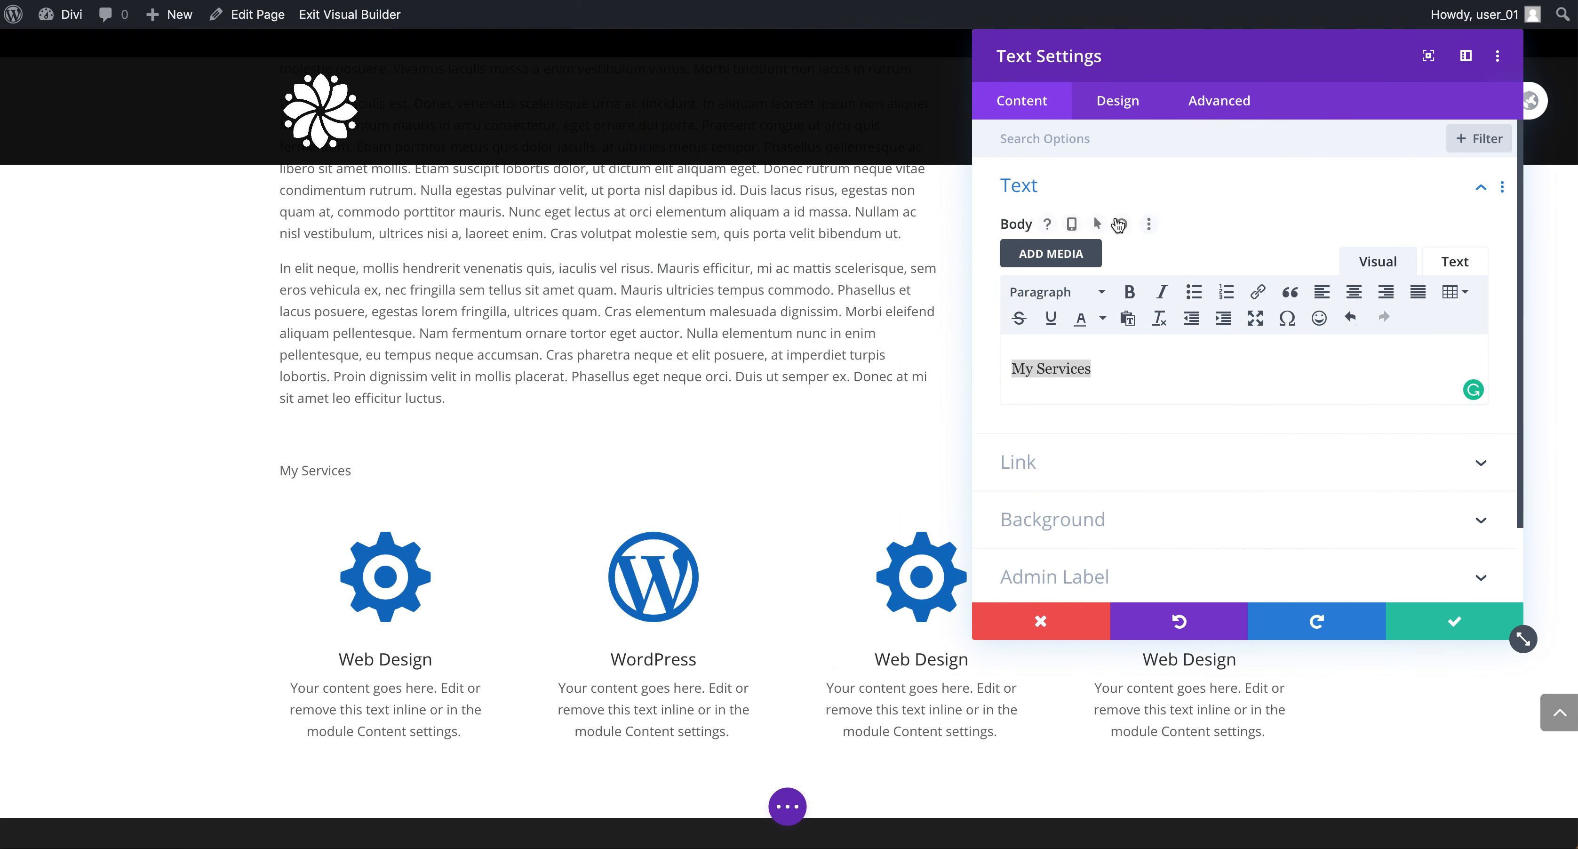
{"action": "left_click", "coordinate": [1060, 295]}
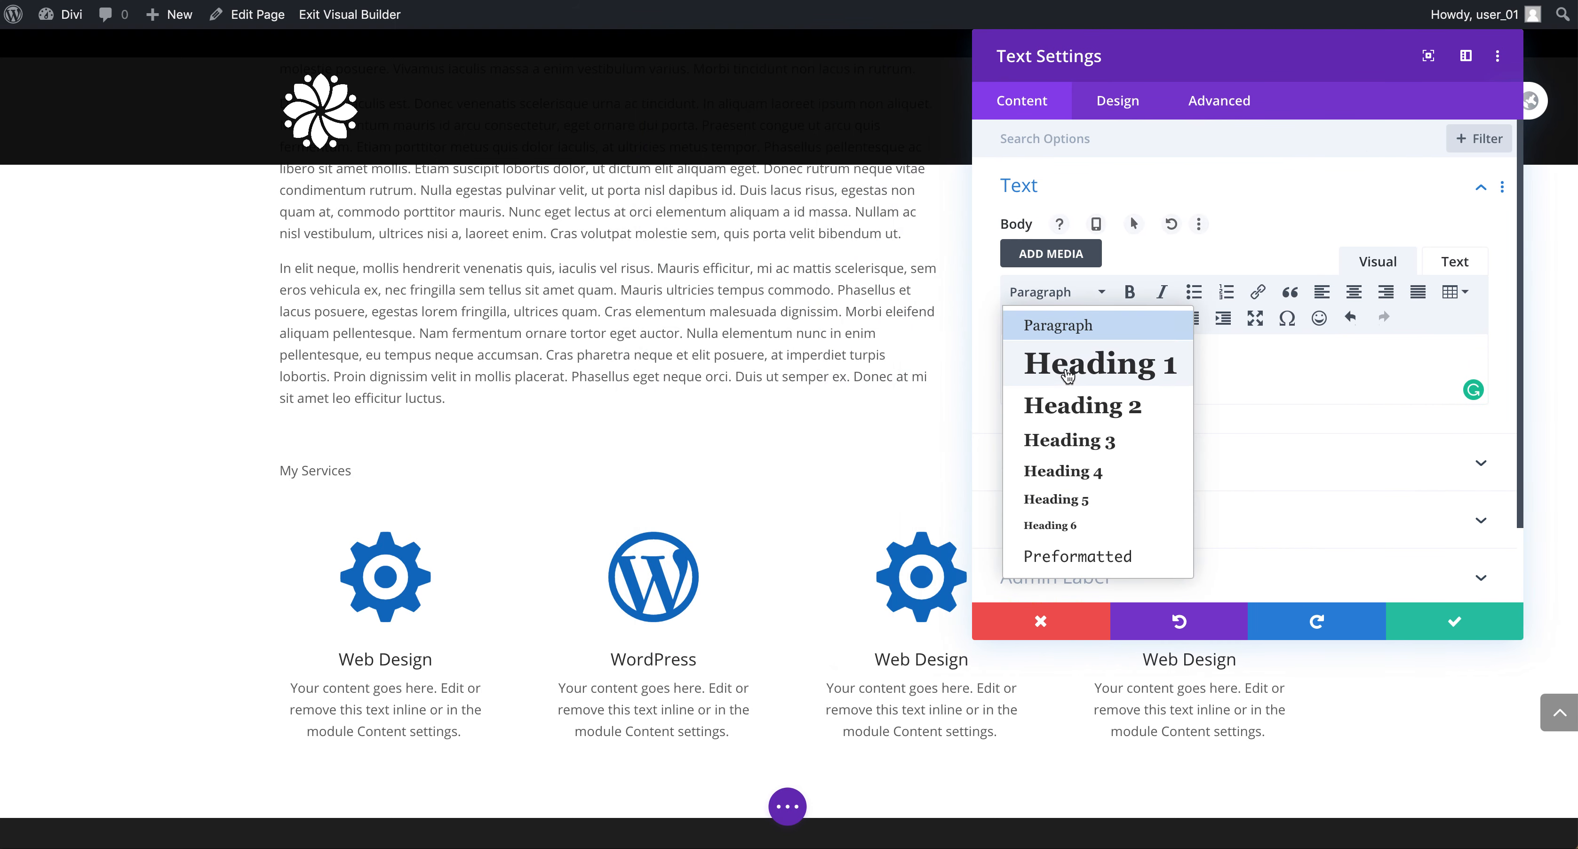
{"action": "left_click", "coordinate": [1072, 408]}
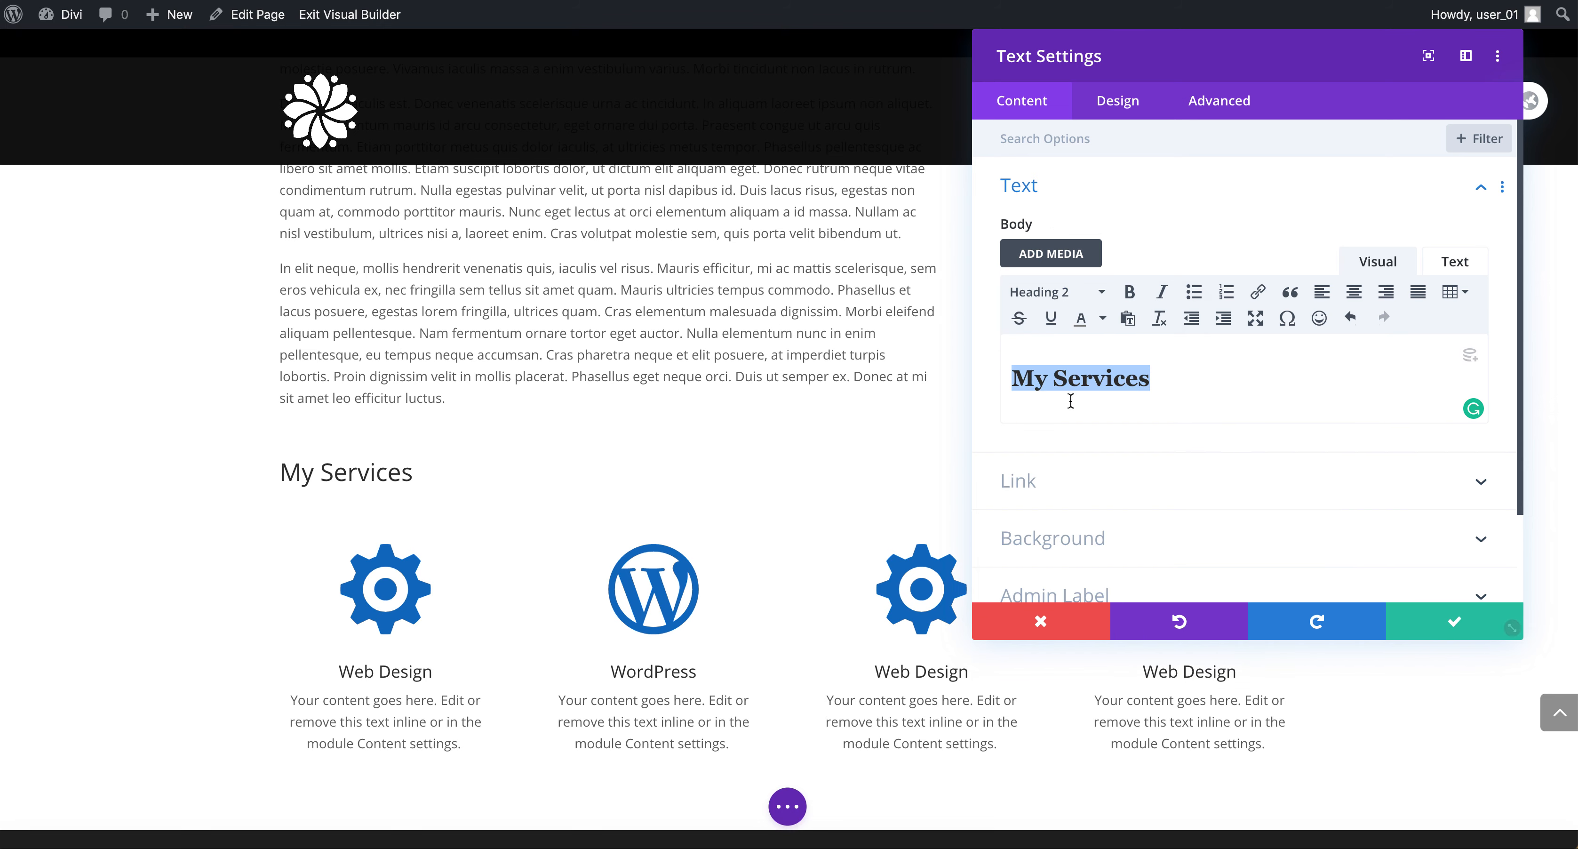
Set the module's body text font style to uppercase in the Design settings.
{"action": "left_click", "coordinate": [1130, 110]}
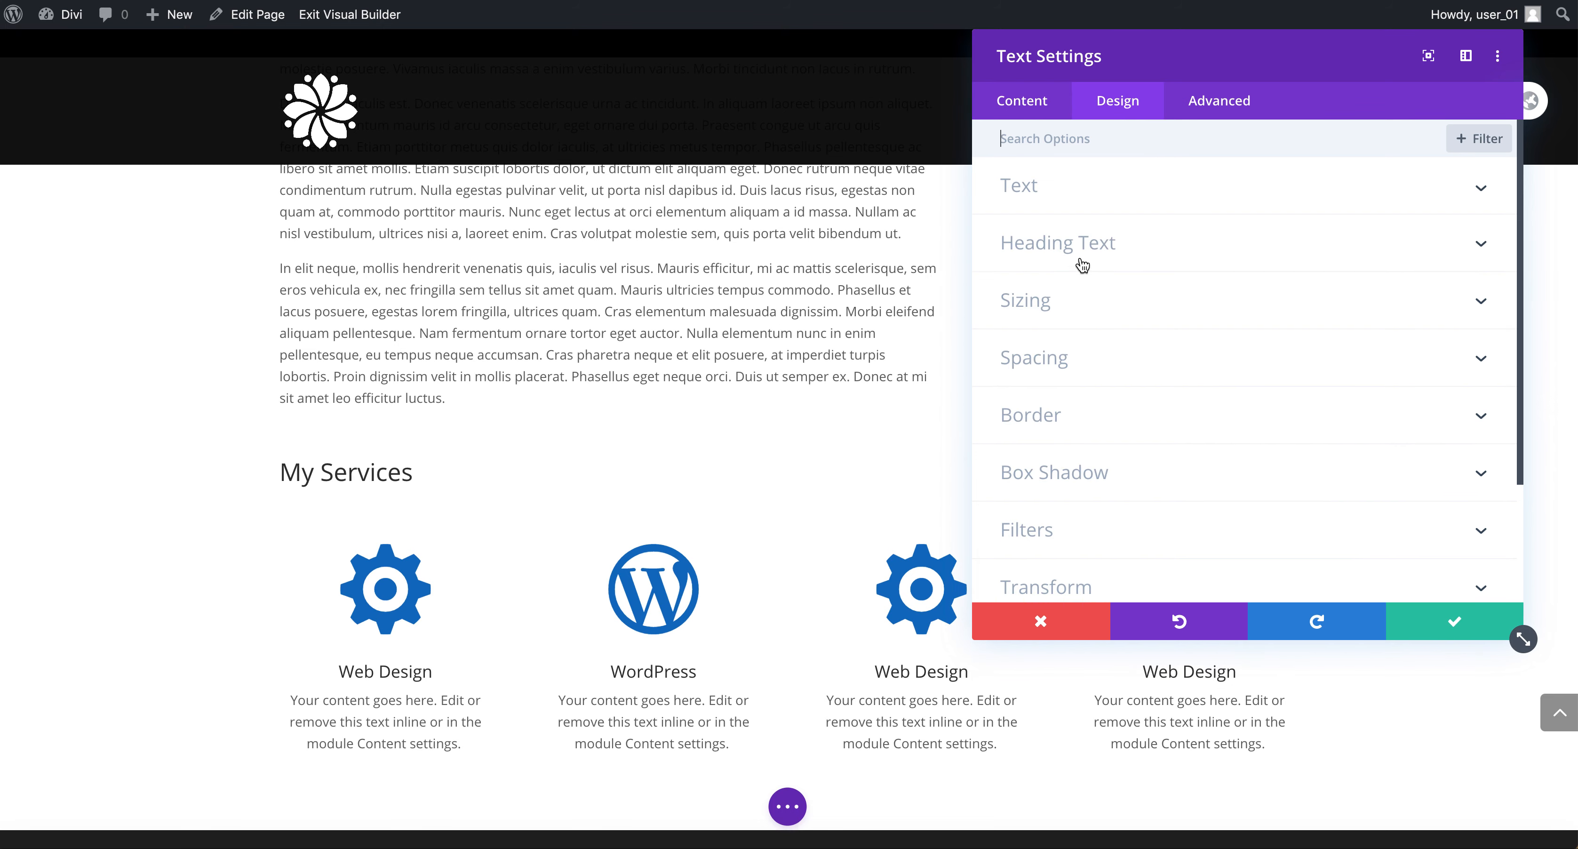
{"action": "left_click", "coordinate": [1072, 177]}
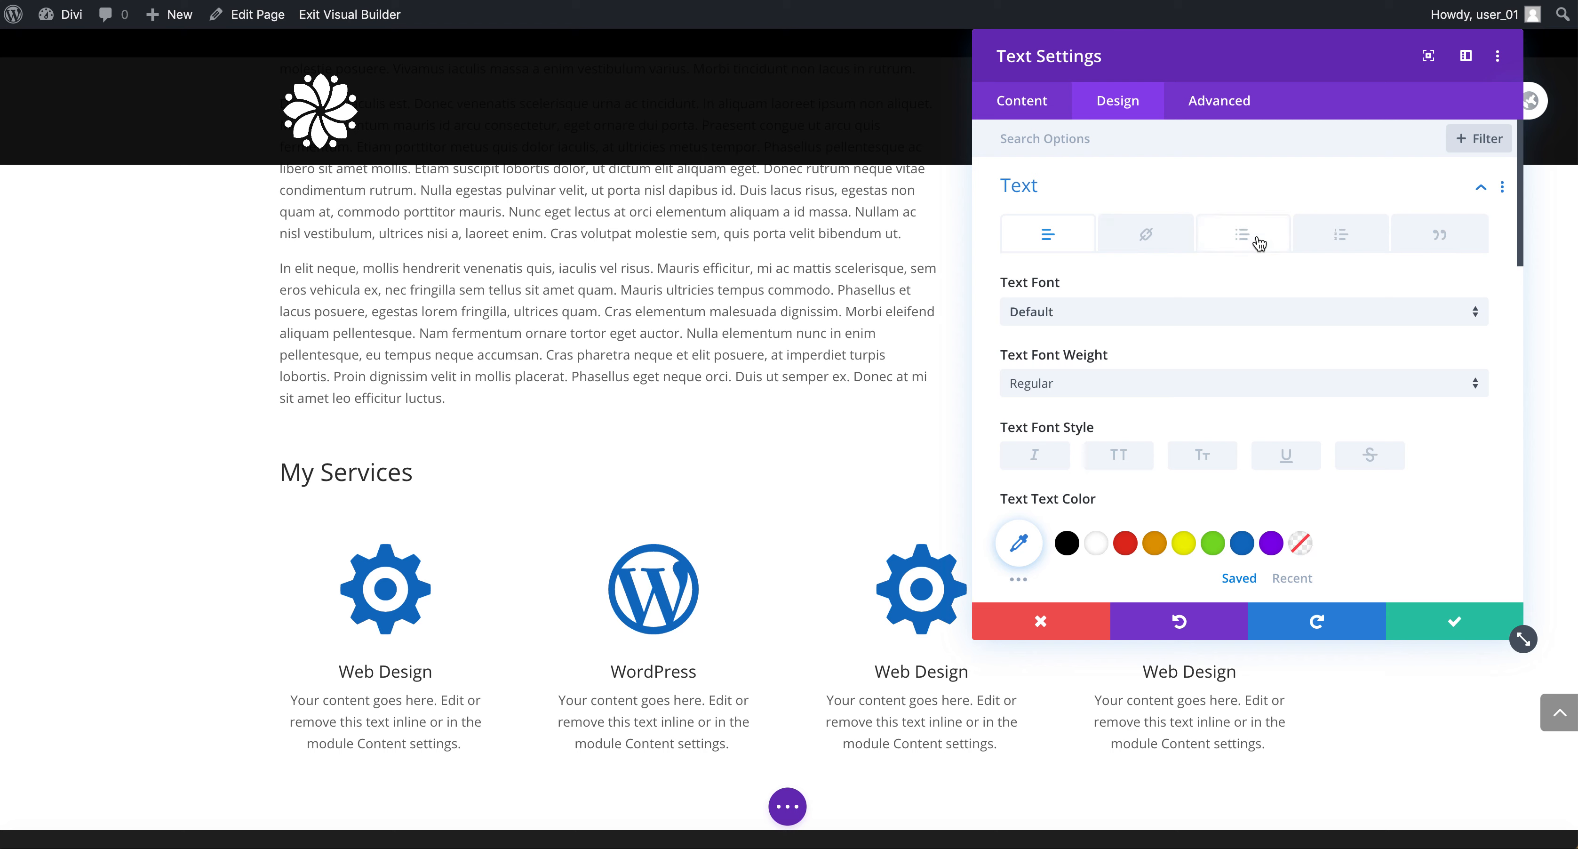
{"action": "scroll", "coordinate": [1277, 316], "scroll_direction": "down", "scroll_amount": 1}
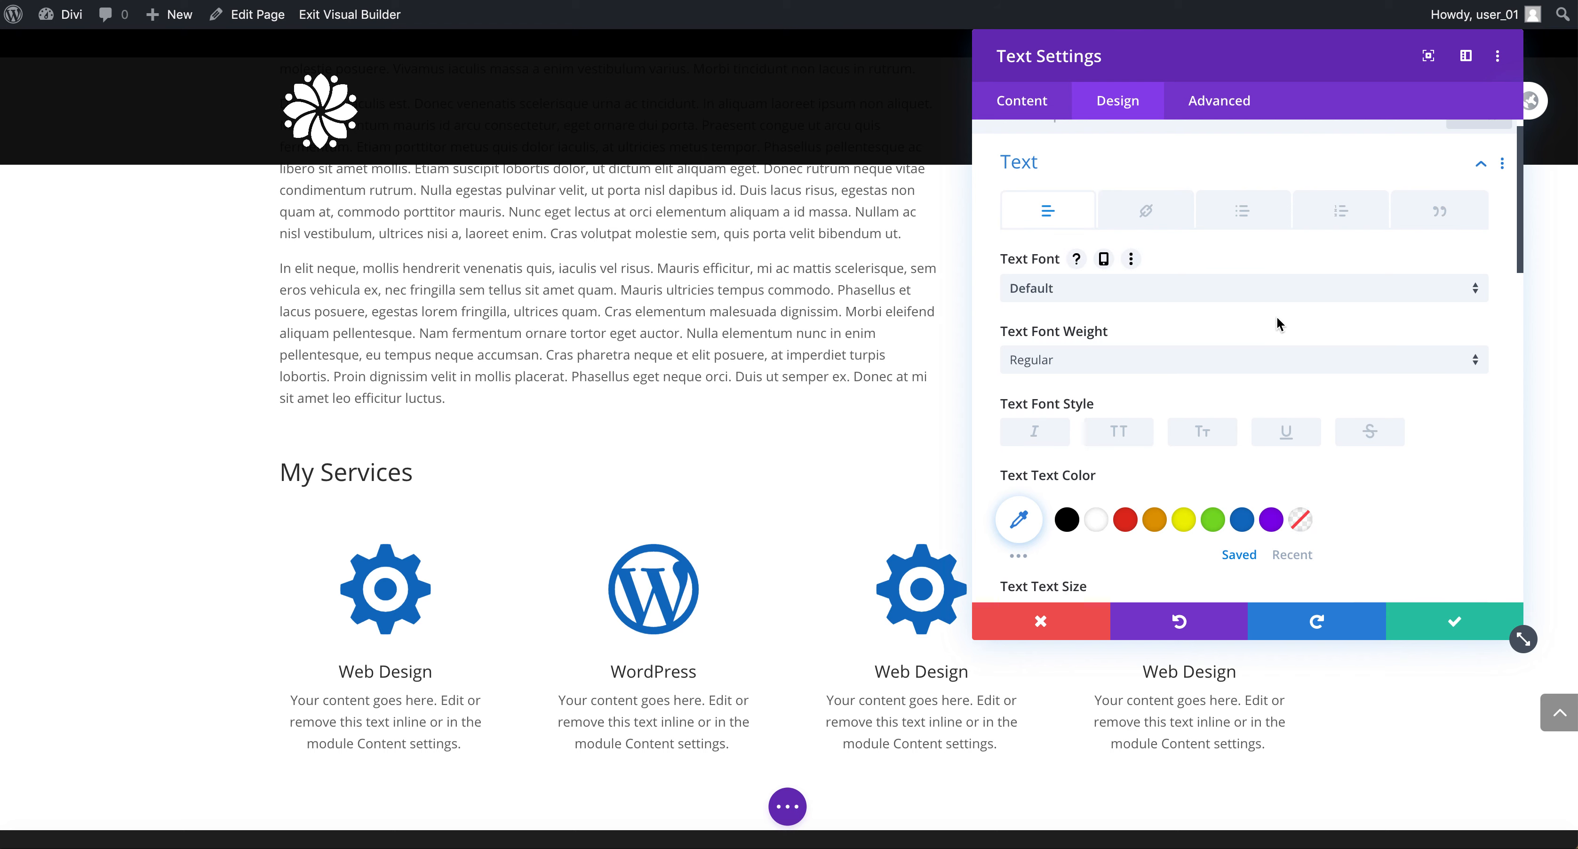
{"action": "left_click", "coordinate": [1127, 396]}
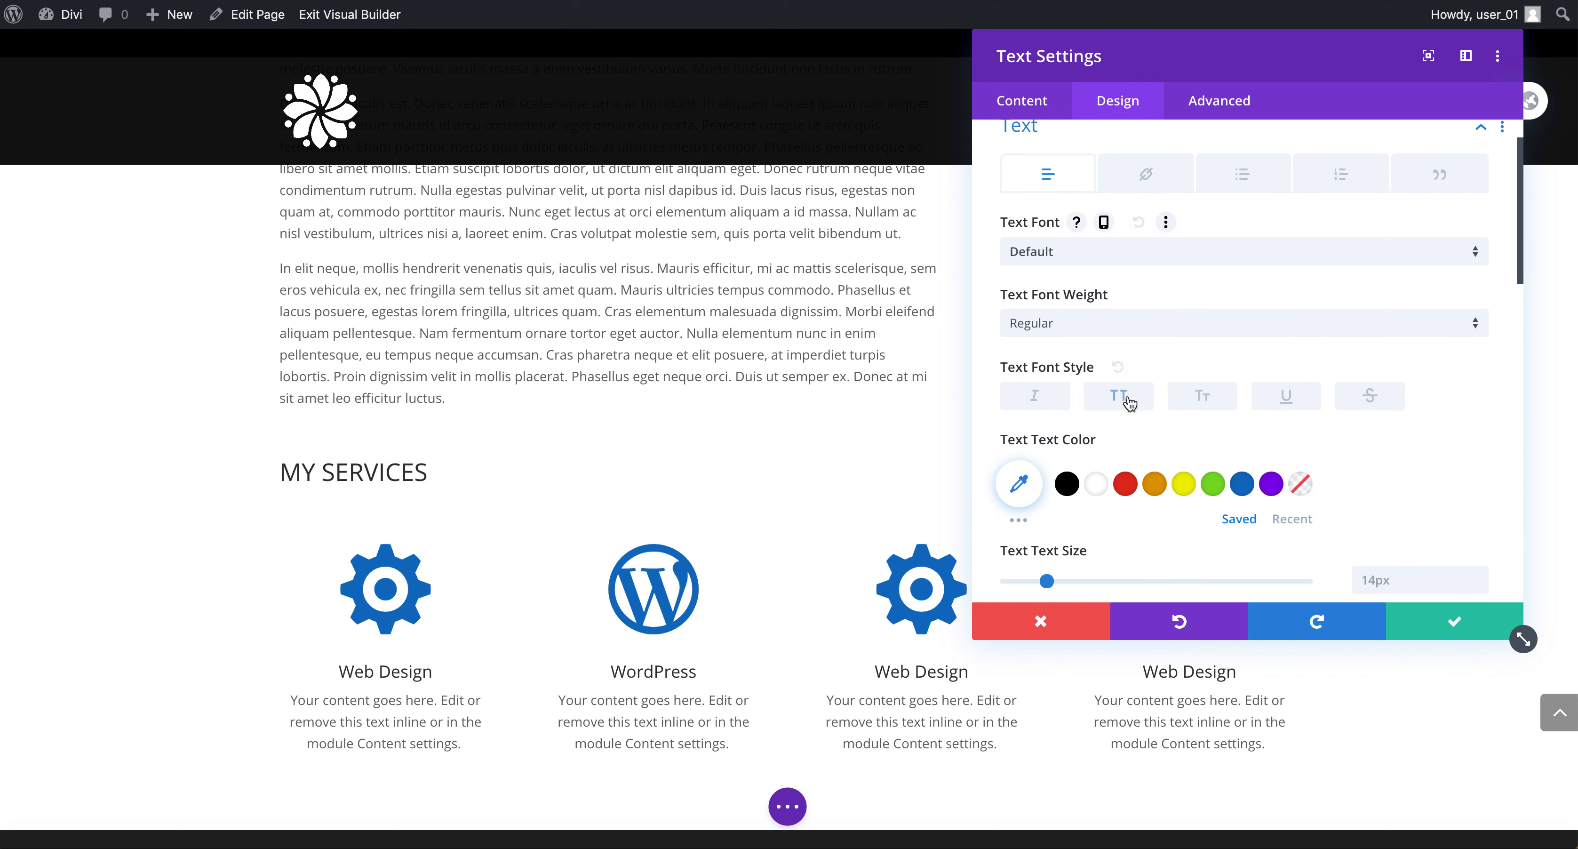
{"action": "scroll", "coordinate": [1133, 270], "scroll_direction": "up", "scroll_amount": 1}
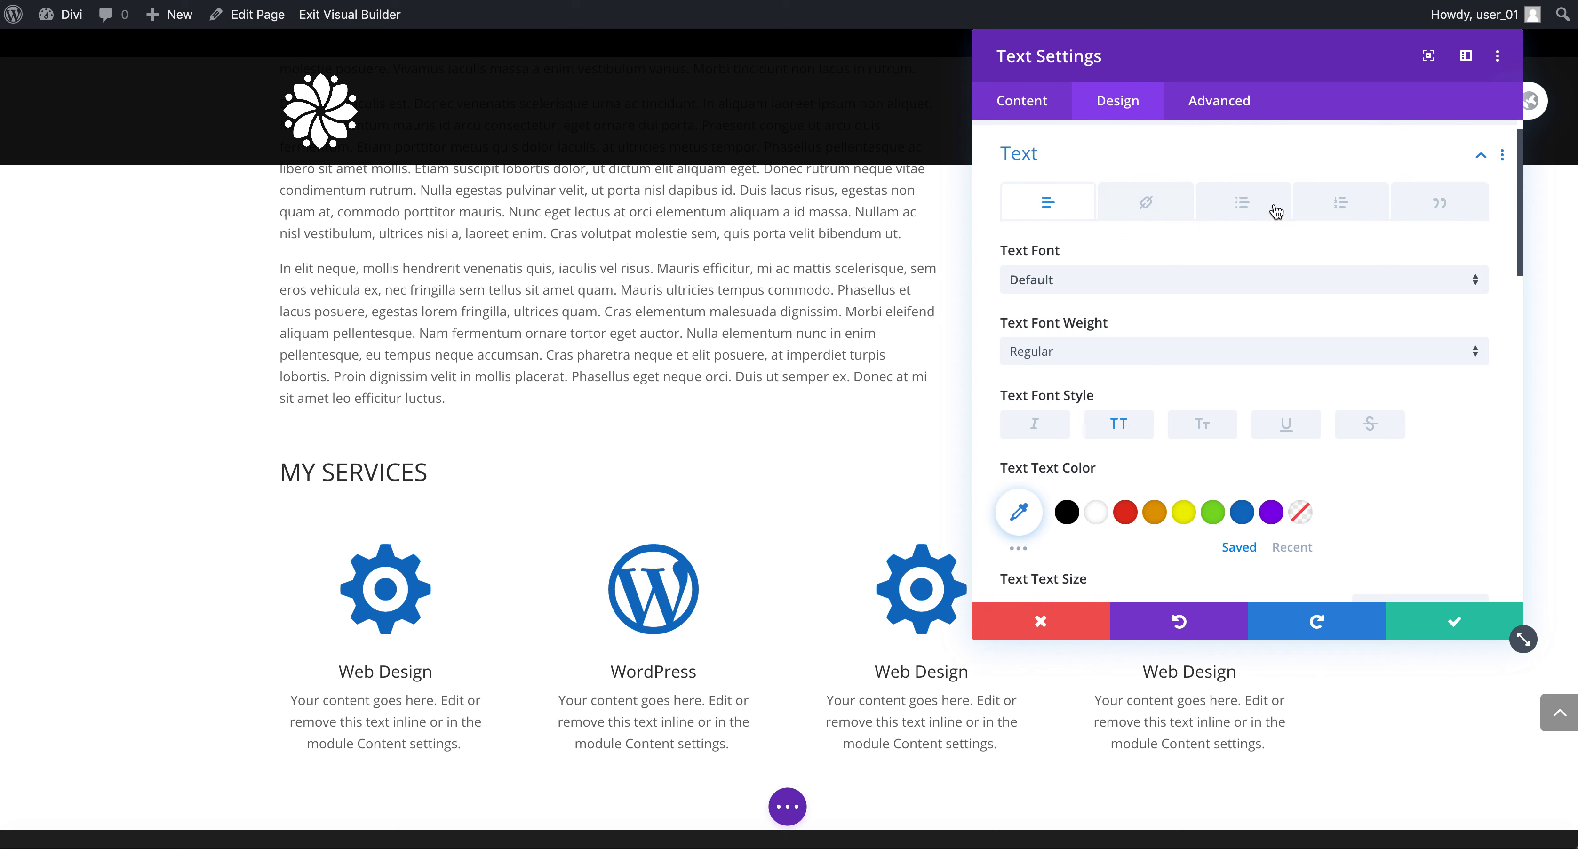
{"action": "scroll", "coordinate": [1449, 238], "scroll_direction": "down", "scroll_amount": 1}
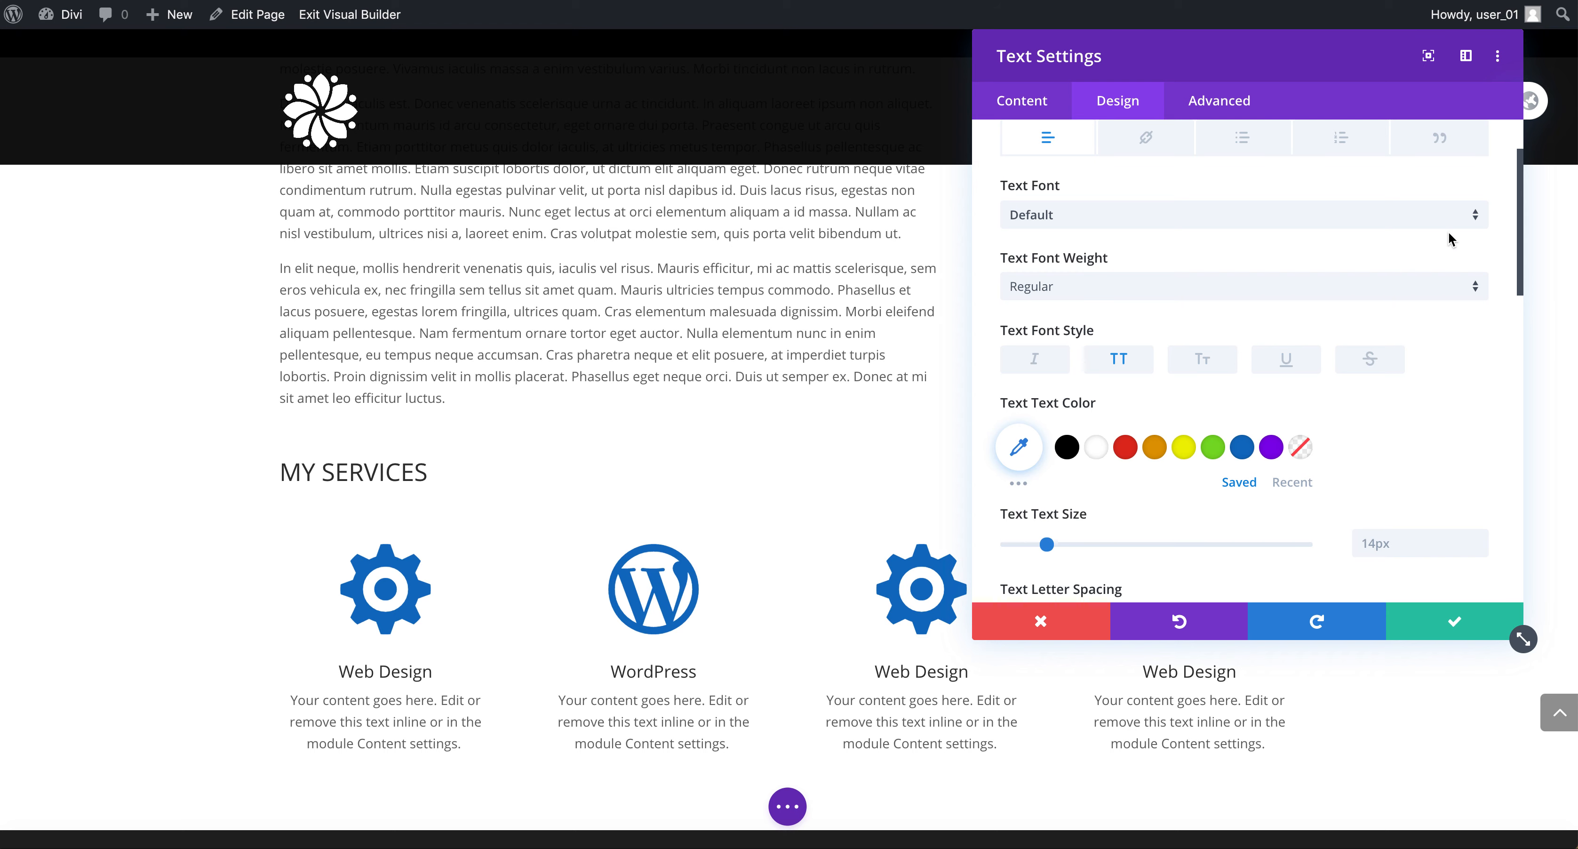
{"action": "scroll", "coordinate": [1449, 230], "scroll_direction": "down", "scroll_amount": 3}
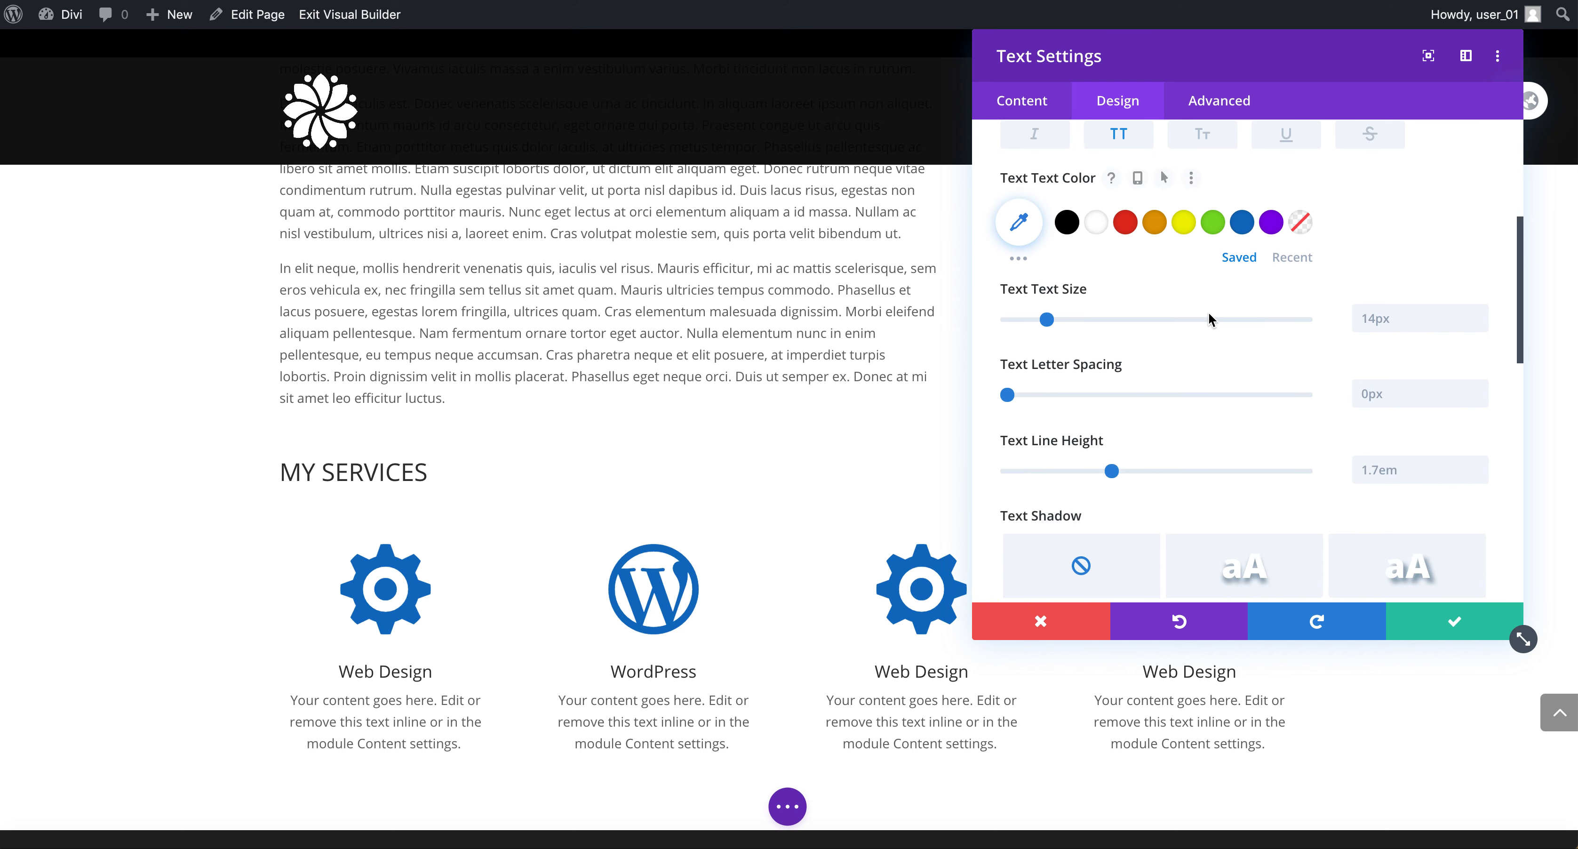
{"action": "left_click", "coordinate": [1049, 324]}
{"action": "scroll", "coordinate": [1049, 324], "scroll_direction": "up", "scroll_amount": 4}
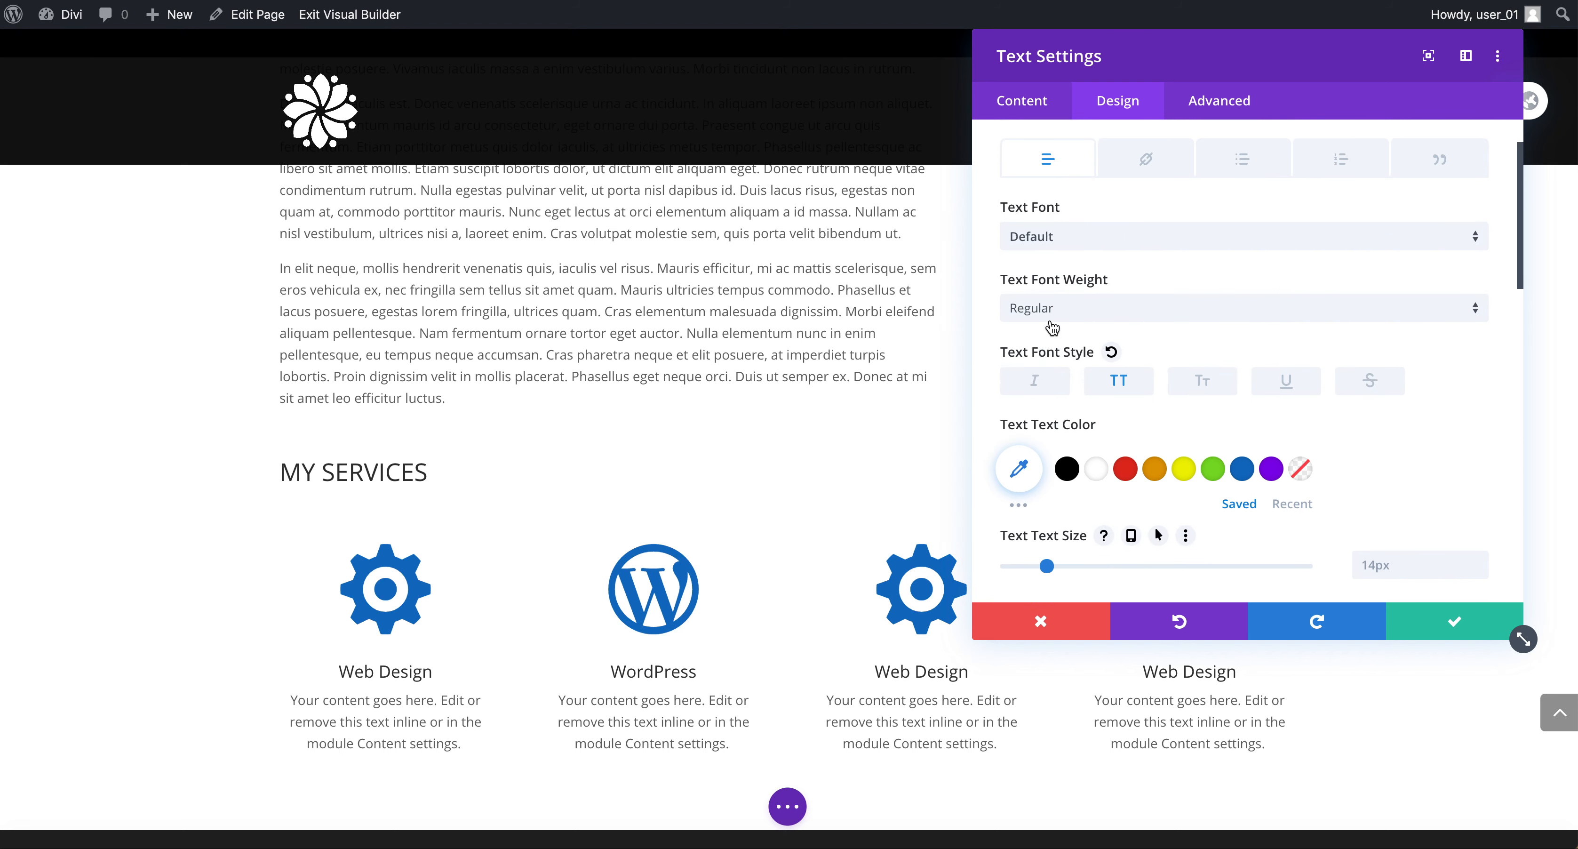
{"action": "left_click", "coordinate": [1024, 191]}
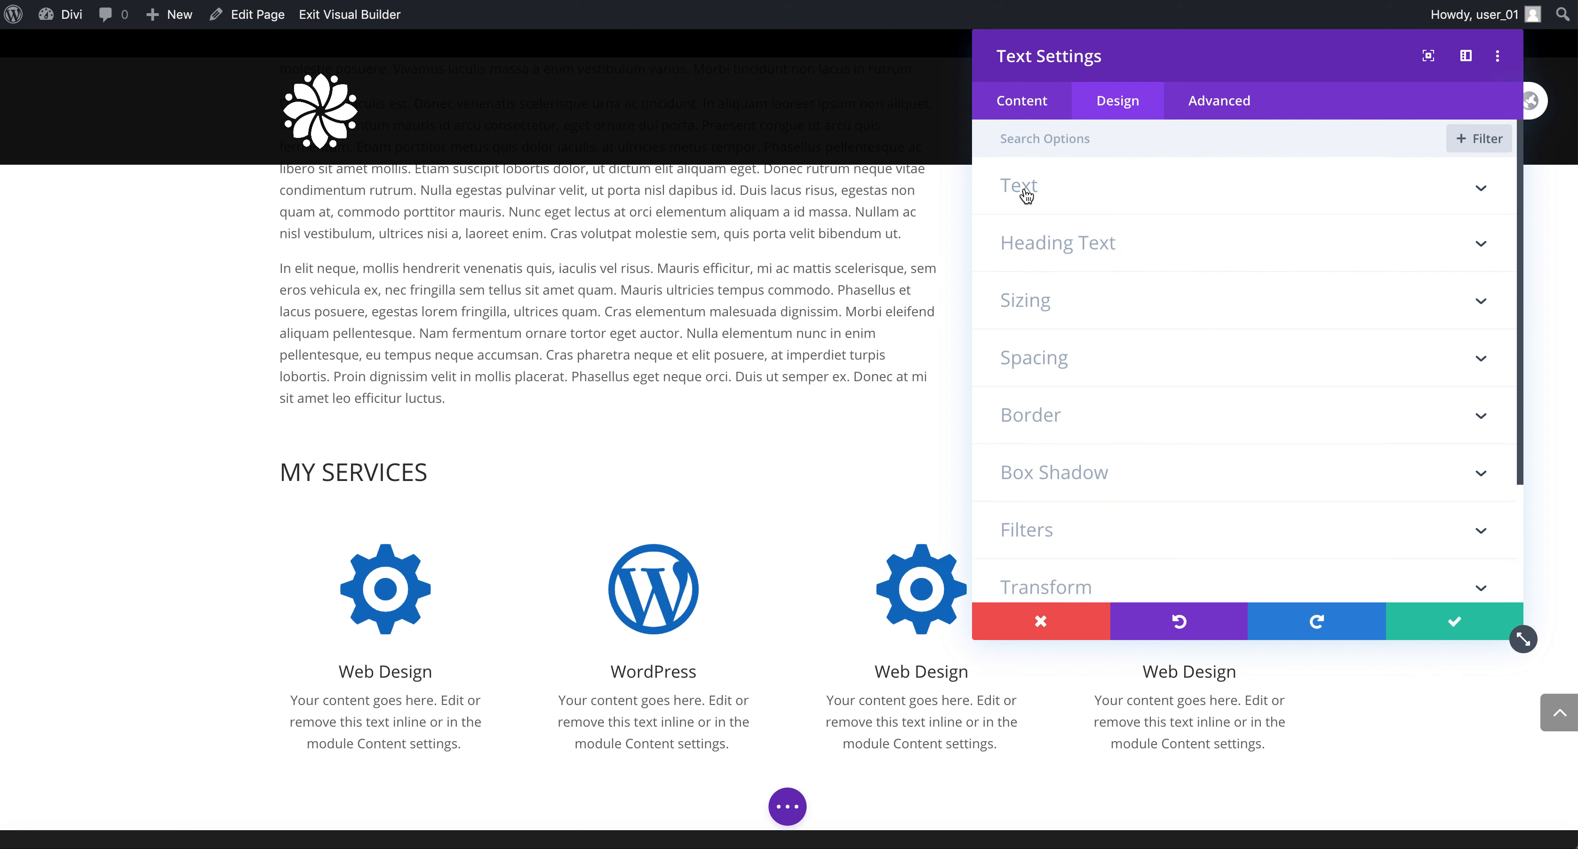
In the Heading Text settings, make Heading 2 uppercase and centre-aligned.
{"action": "left_click", "coordinate": [1061, 253]}
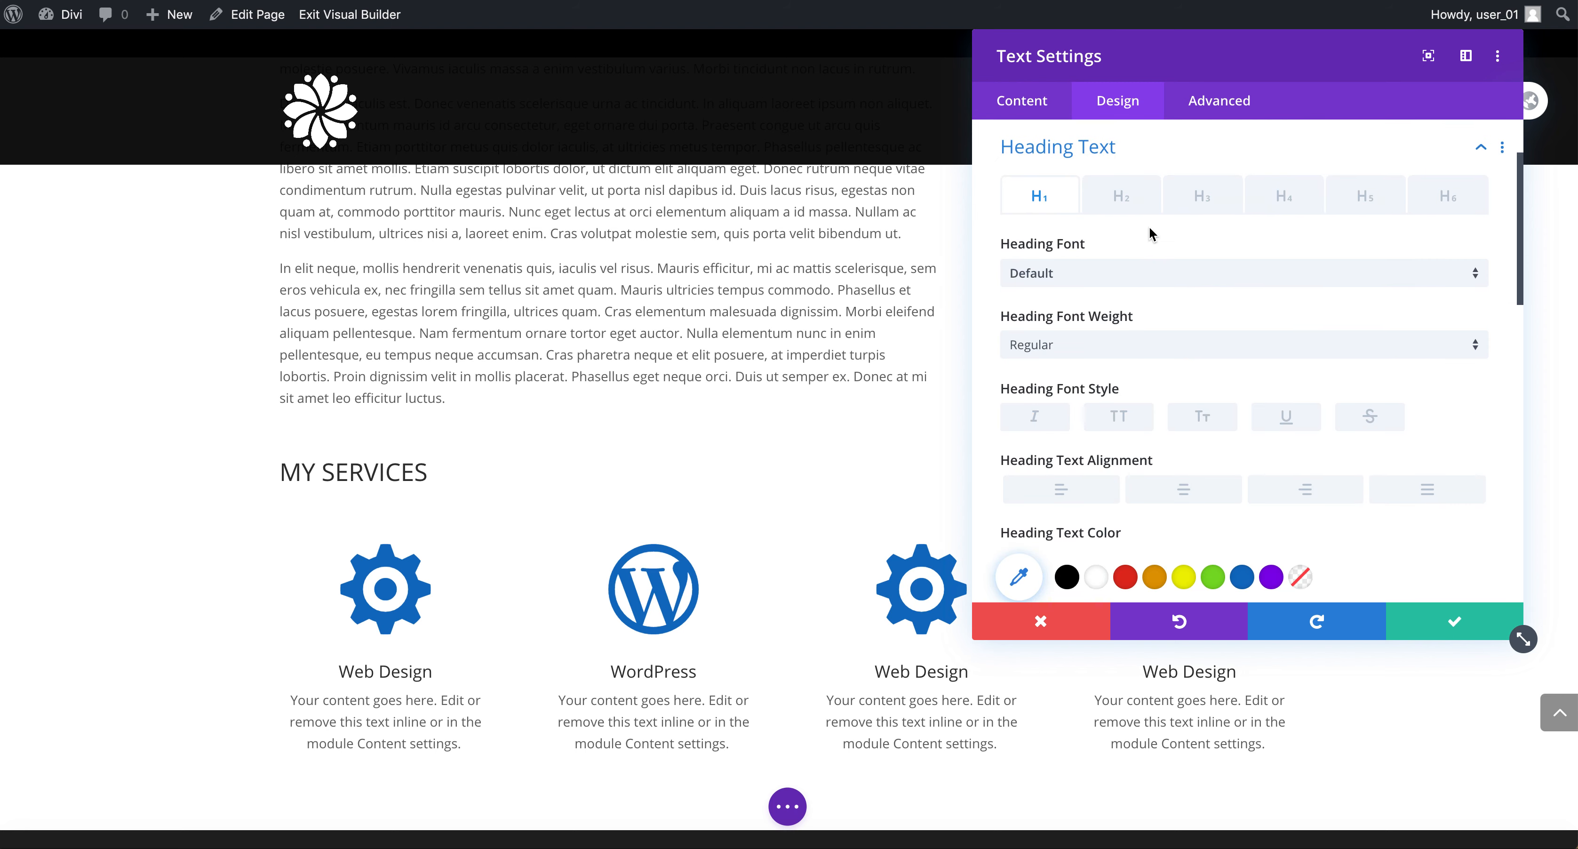
{"action": "left_click", "coordinate": [1092, 193]}
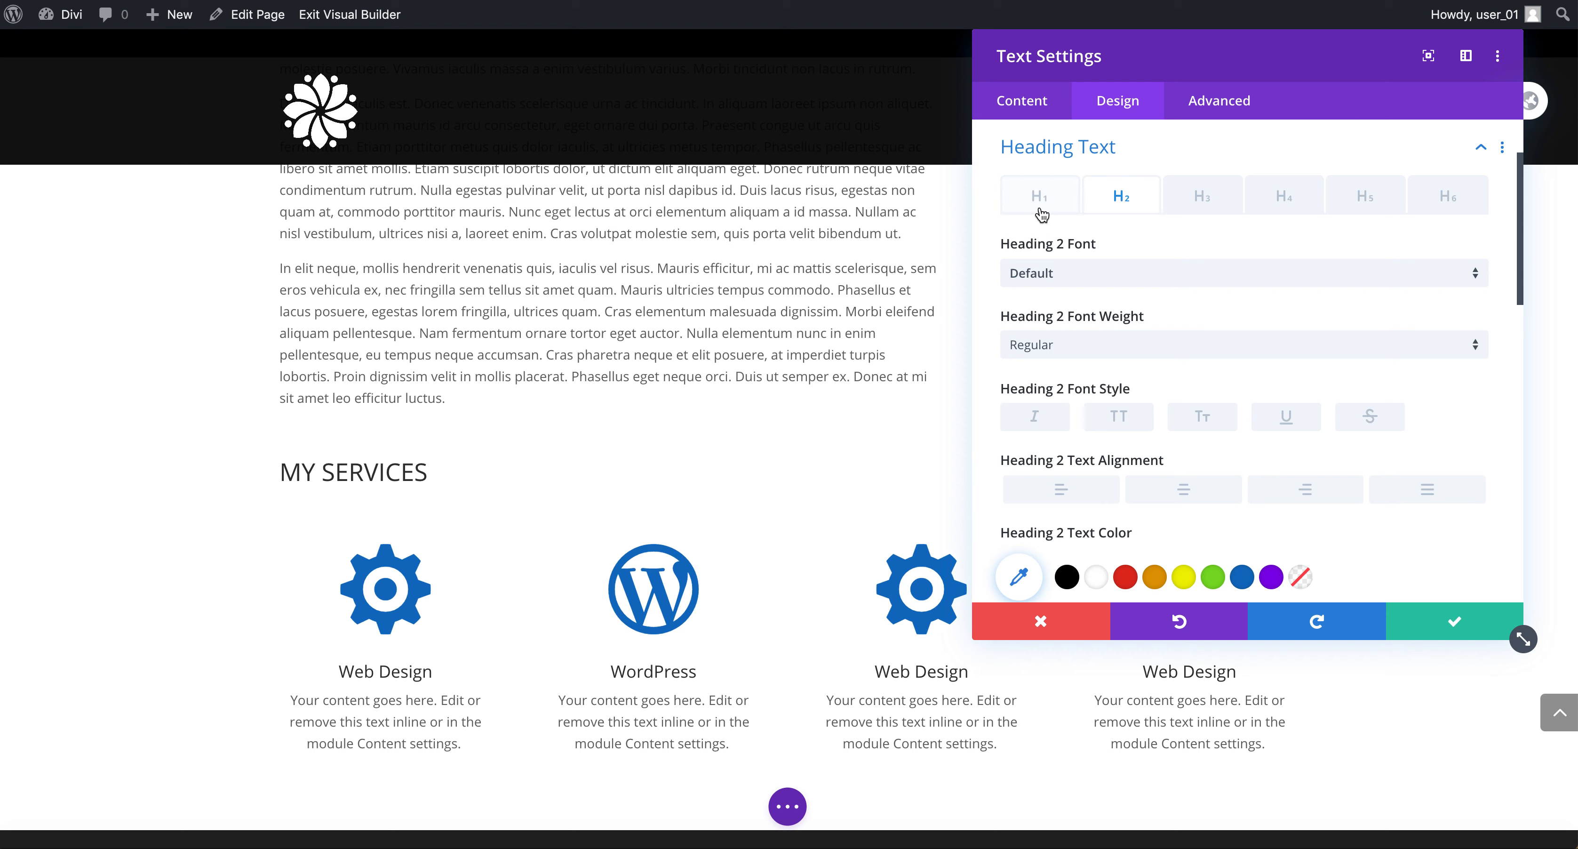
{"action": "left_click", "coordinate": [1043, 211]}
{"action": "left_click", "coordinate": [1114, 210]}
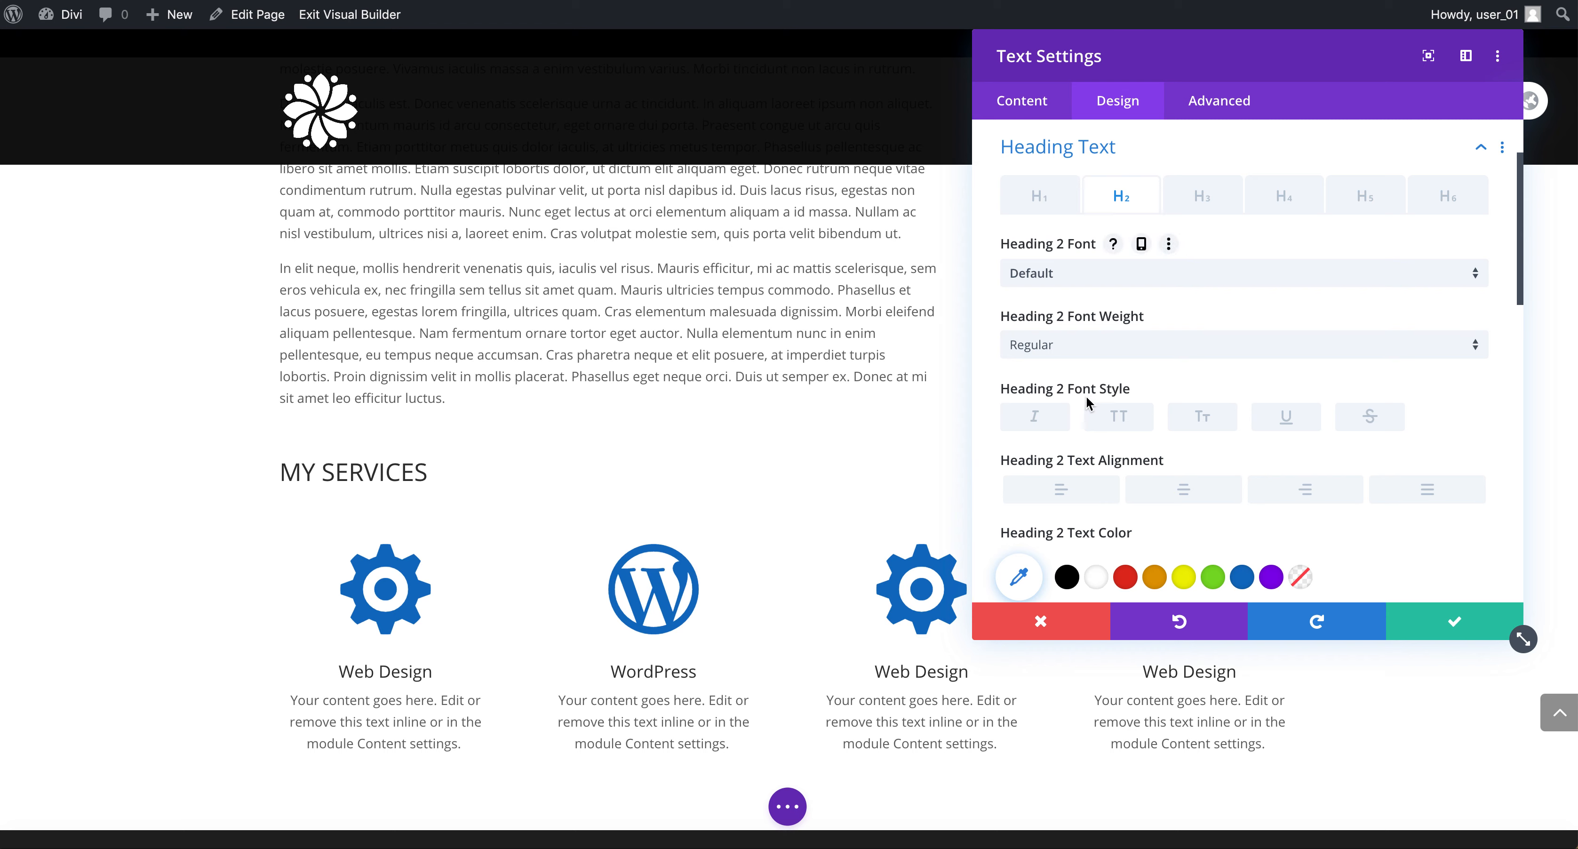
{"action": "left_click", "coordinate": [1118, 419]}
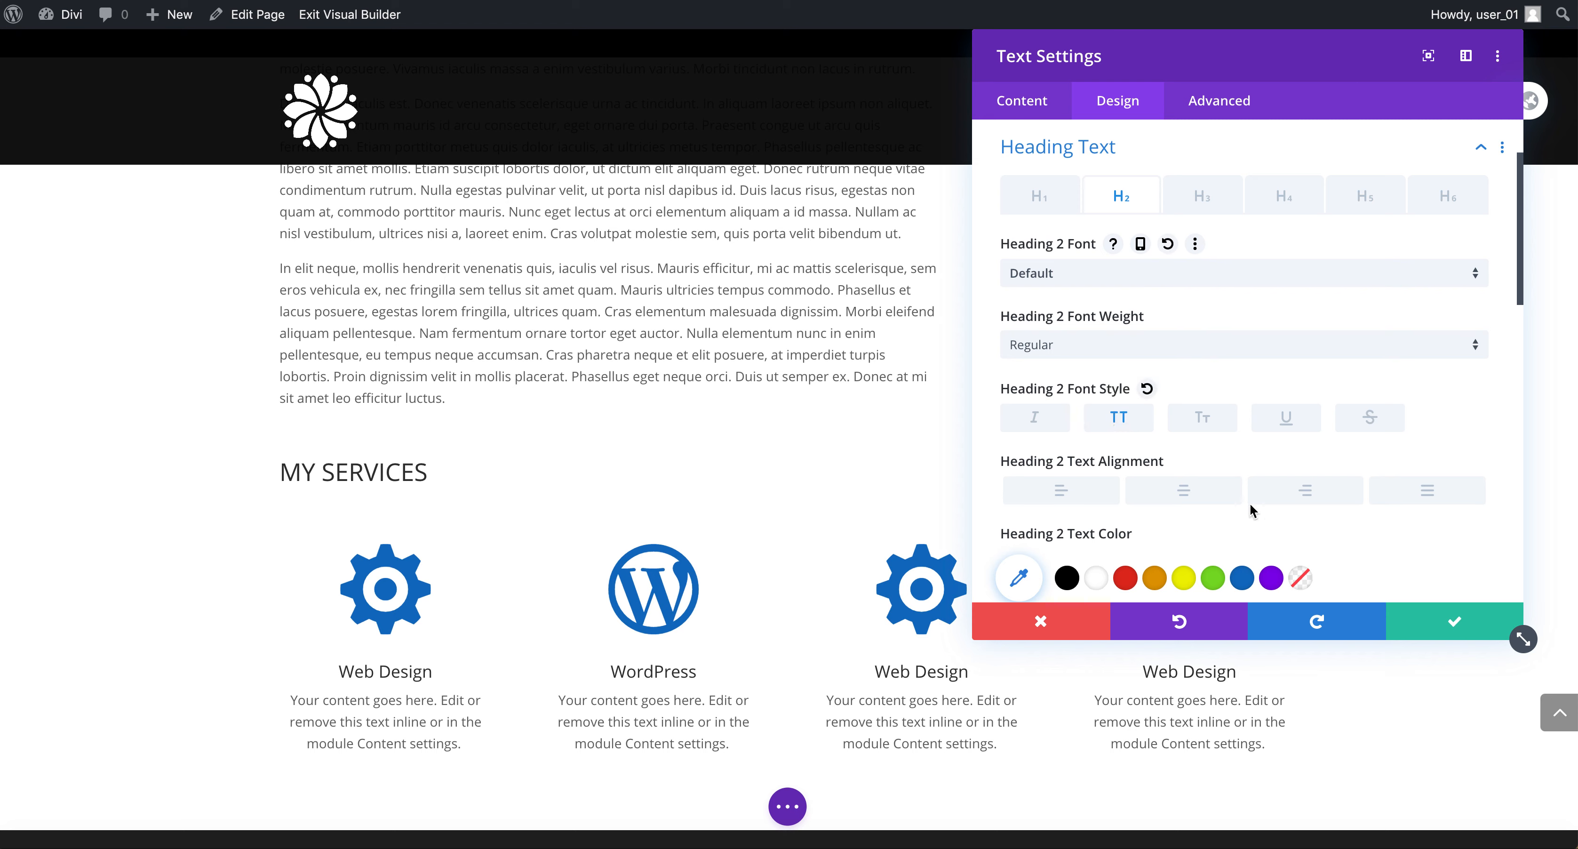
{"action": "left_click", "coordinate": [1158, 497]}
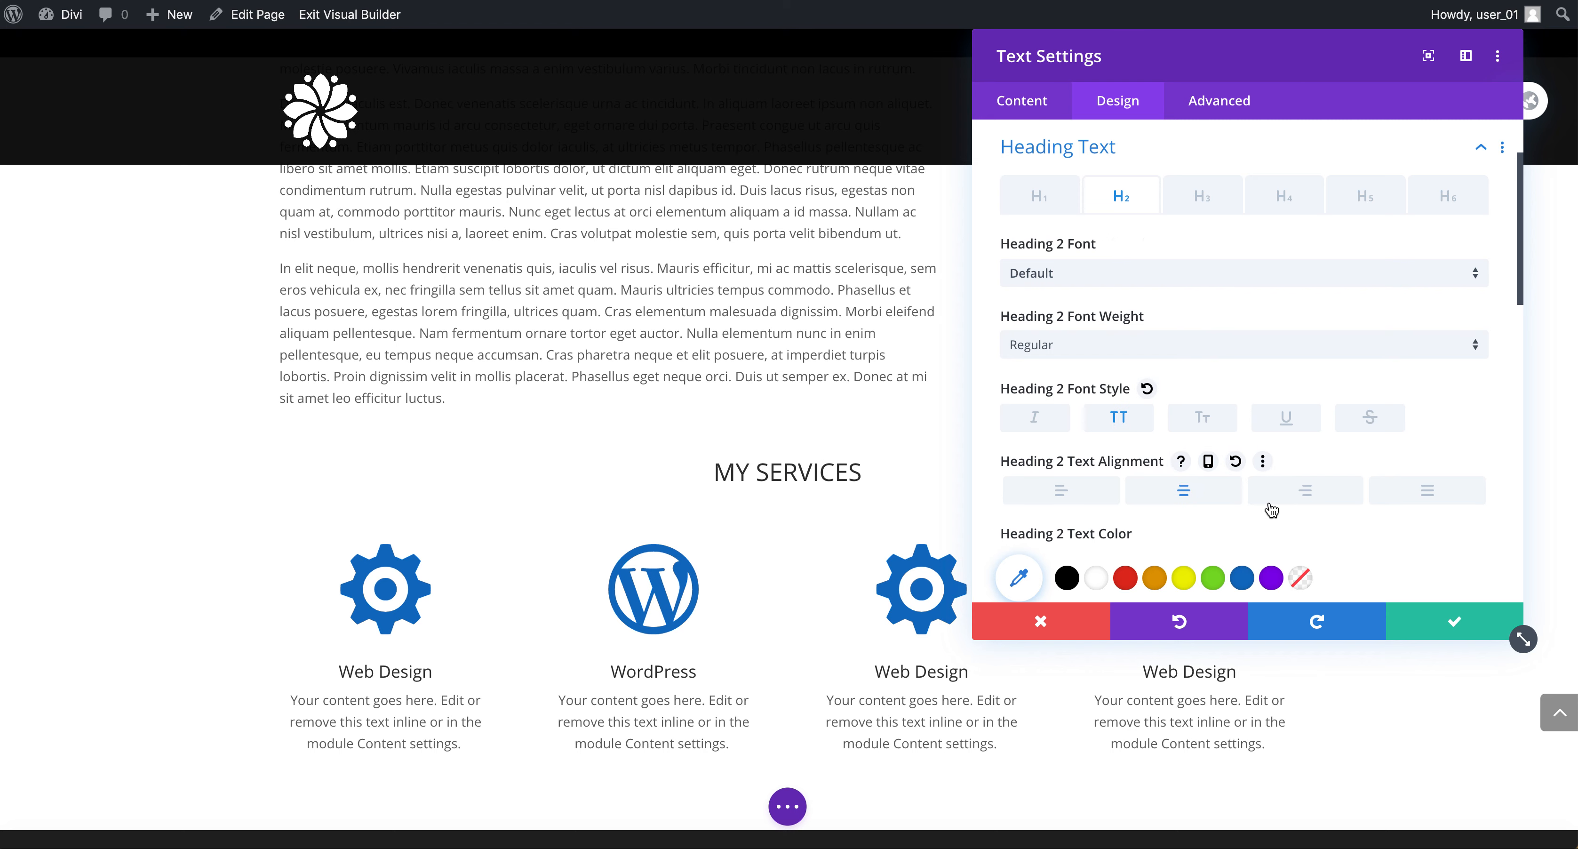
Set the Heading 2 font weight to Bold.
{"action": "scroll", "coordinate": [1272, 510], "scroll_direction": "down", "scroll_amount": 2}
{"action": "scroll", "coordinate": [1244, 459], "scroll_direction": "up", "scroll_amount": 1}
{"action": "left_click", "coordinate": [1157, 282]}
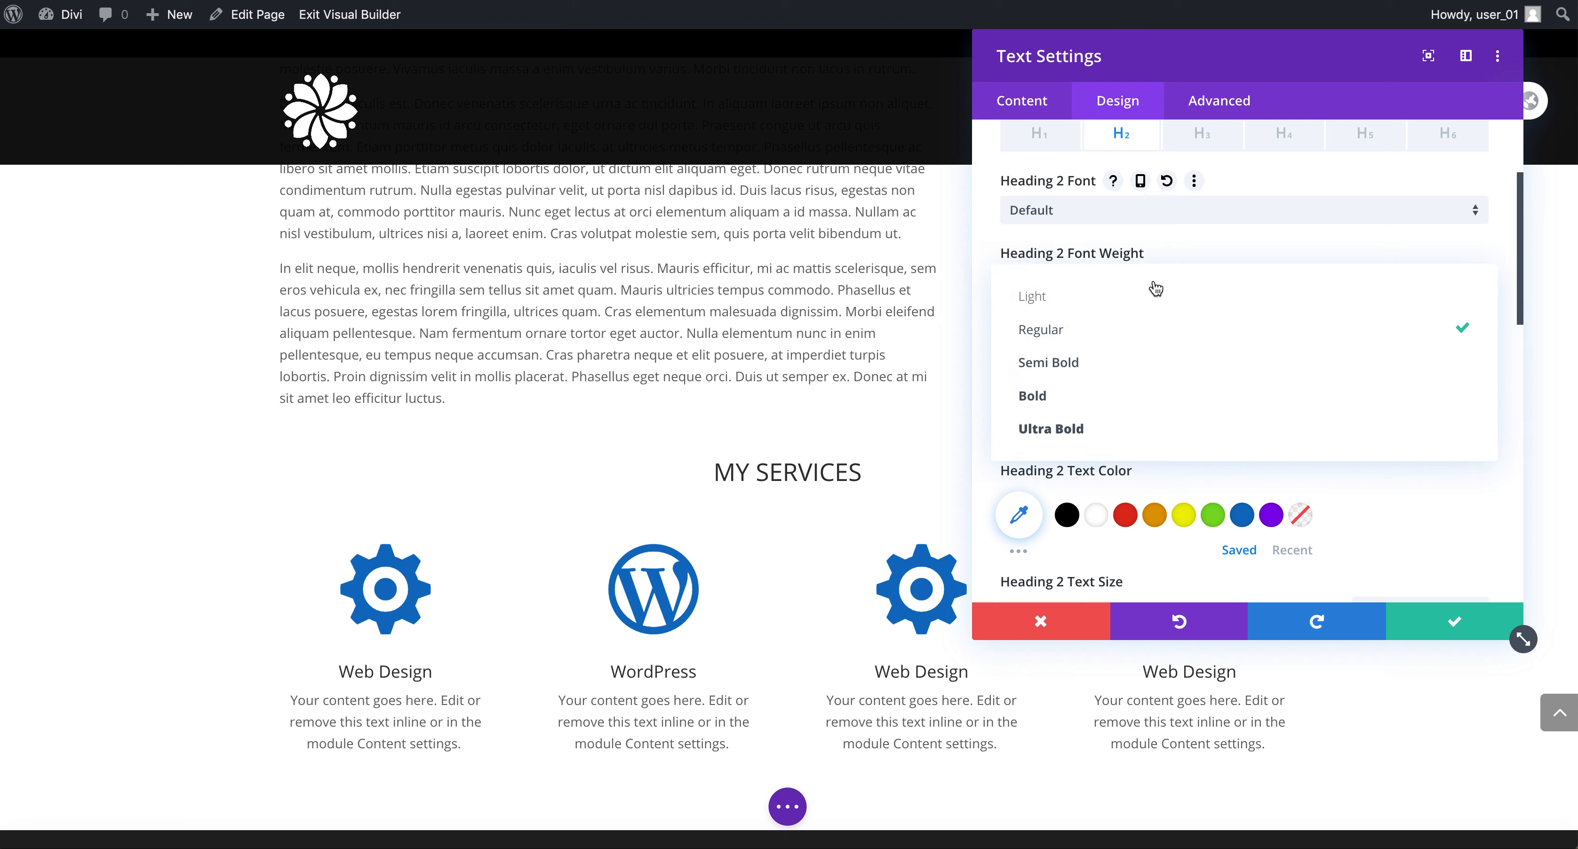
{"action": "left_click", "coordinate": [1118, 397]}
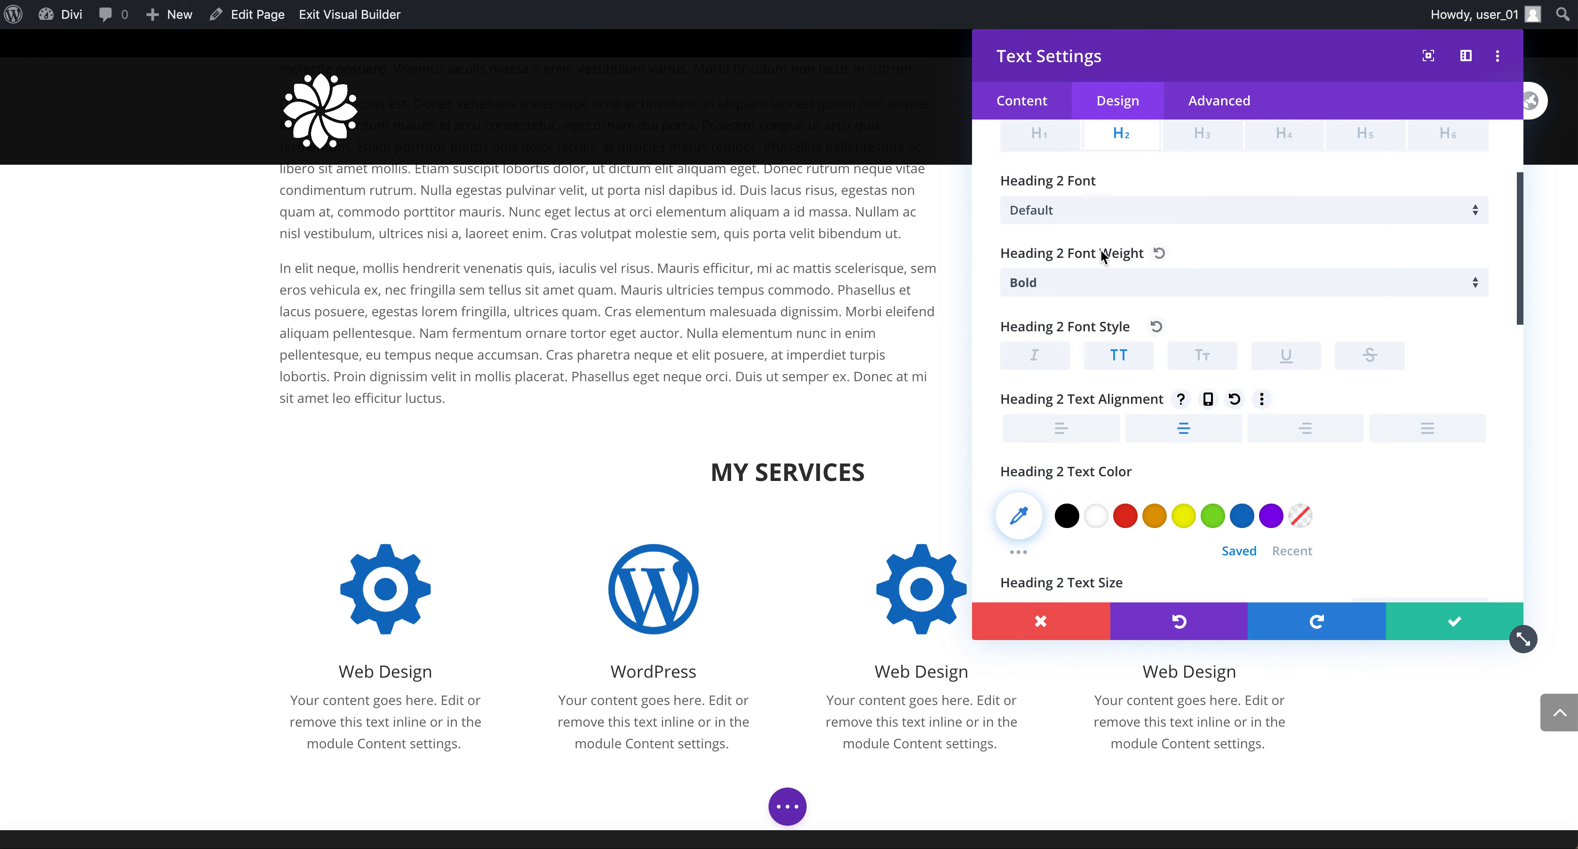
Enlarge the Heading 2 text size with the slider and change its font weight to Semi Bold.
{"action": "scroll", "coordinate": [1203, 508], "scroll_direction": "down", "scroll_amount": 3}
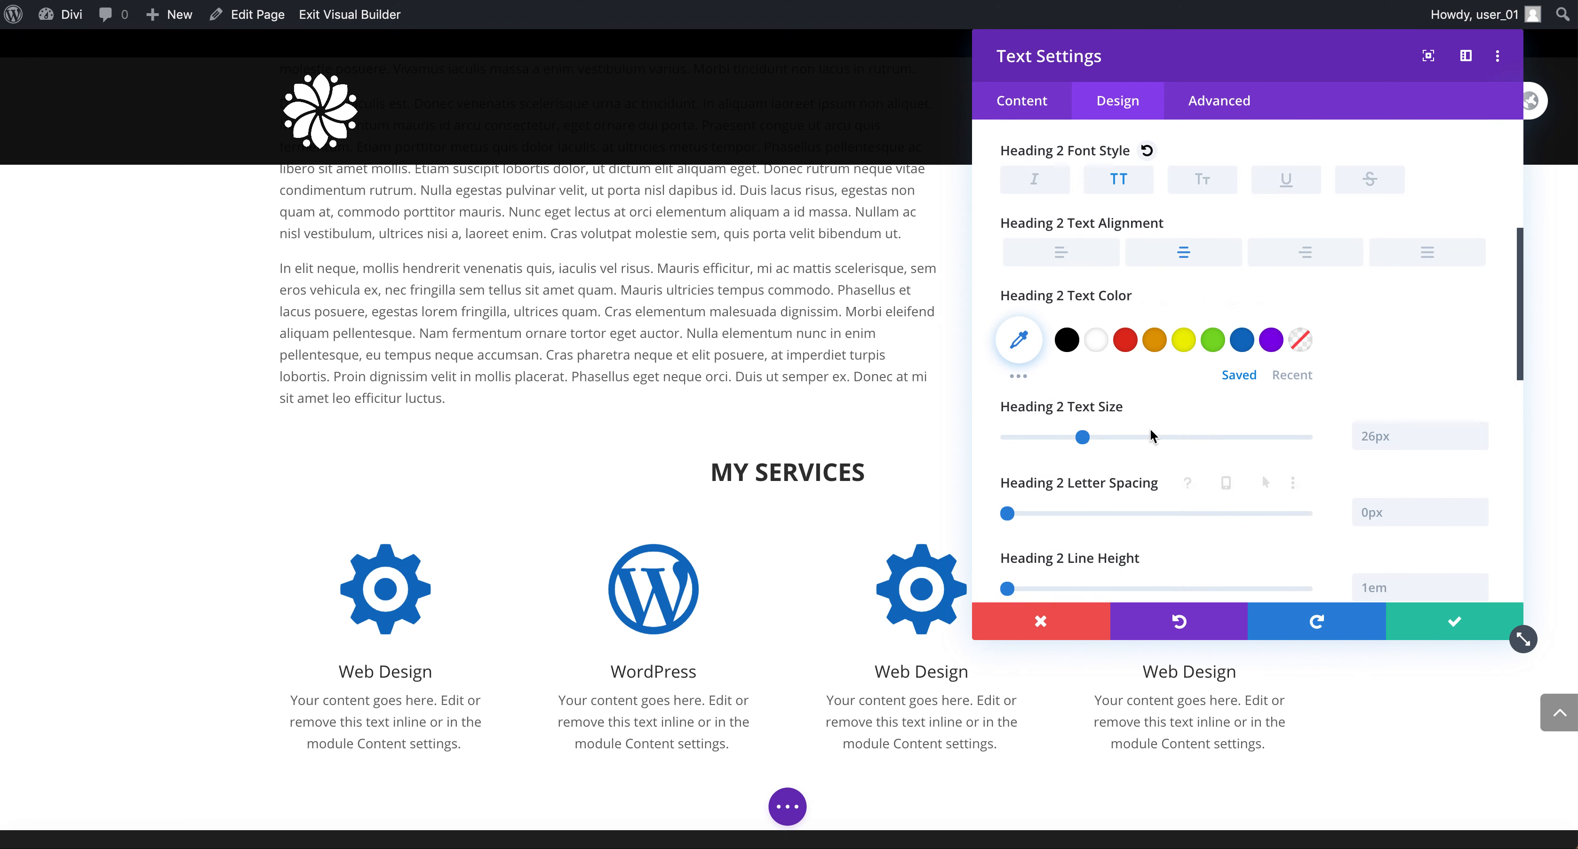
{"action": "left_click_drag", "start_coordinate": [1085, 437], "coordinate": [1110, 438]}
{"action": "scroll", "coordinate": [1077, 322], "scroll_direction": "up", "scroll_amount": 4}
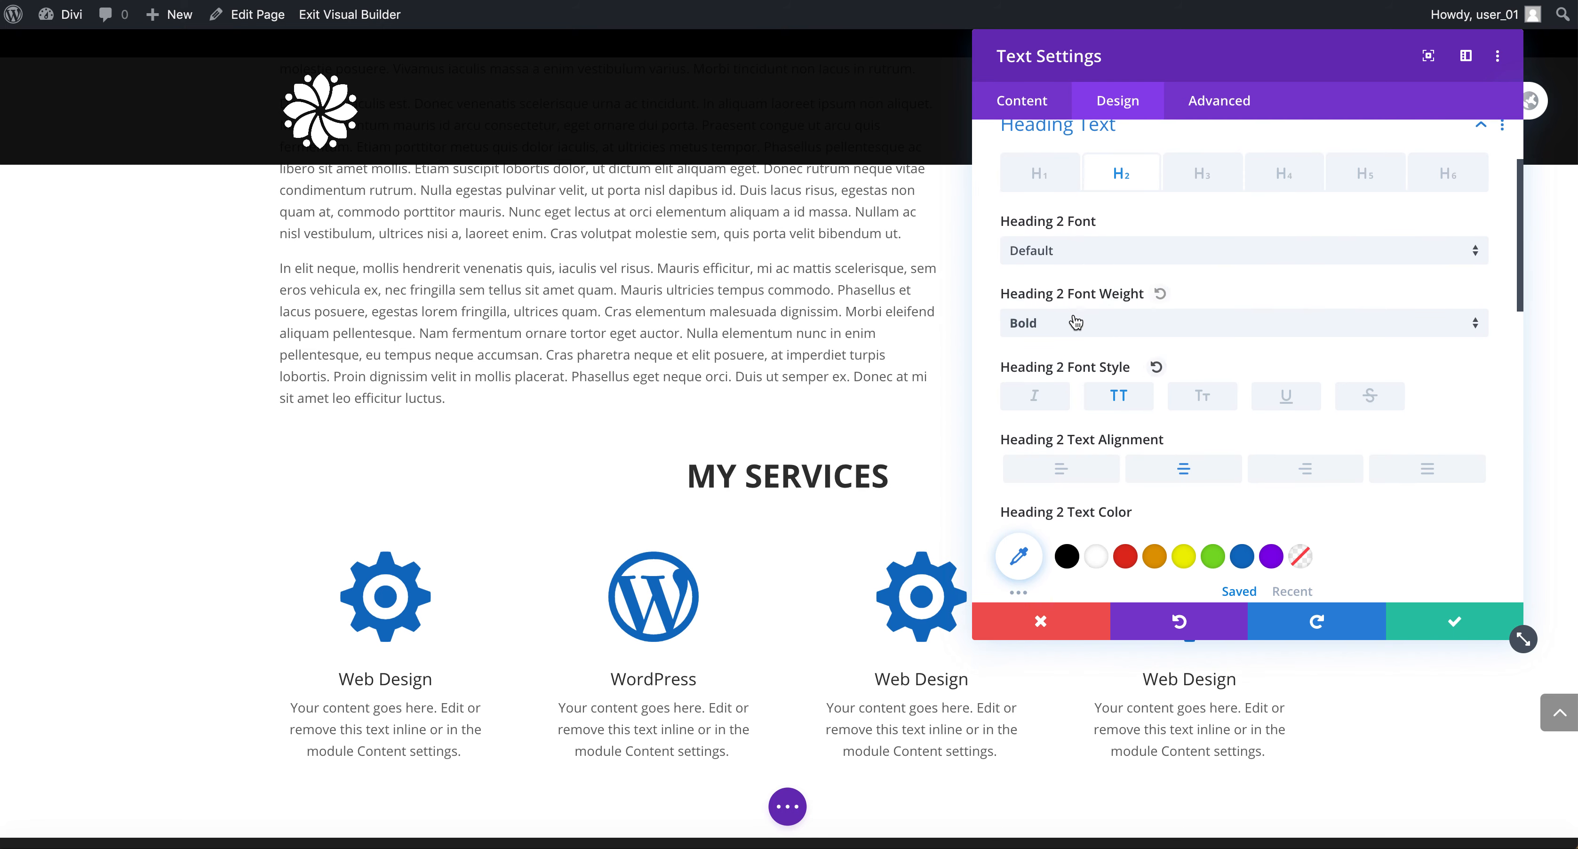
{"action": "left_click", "coordinate": [1077, 321]}
{"action": "left_click", "coordinate": [1067, 413]}
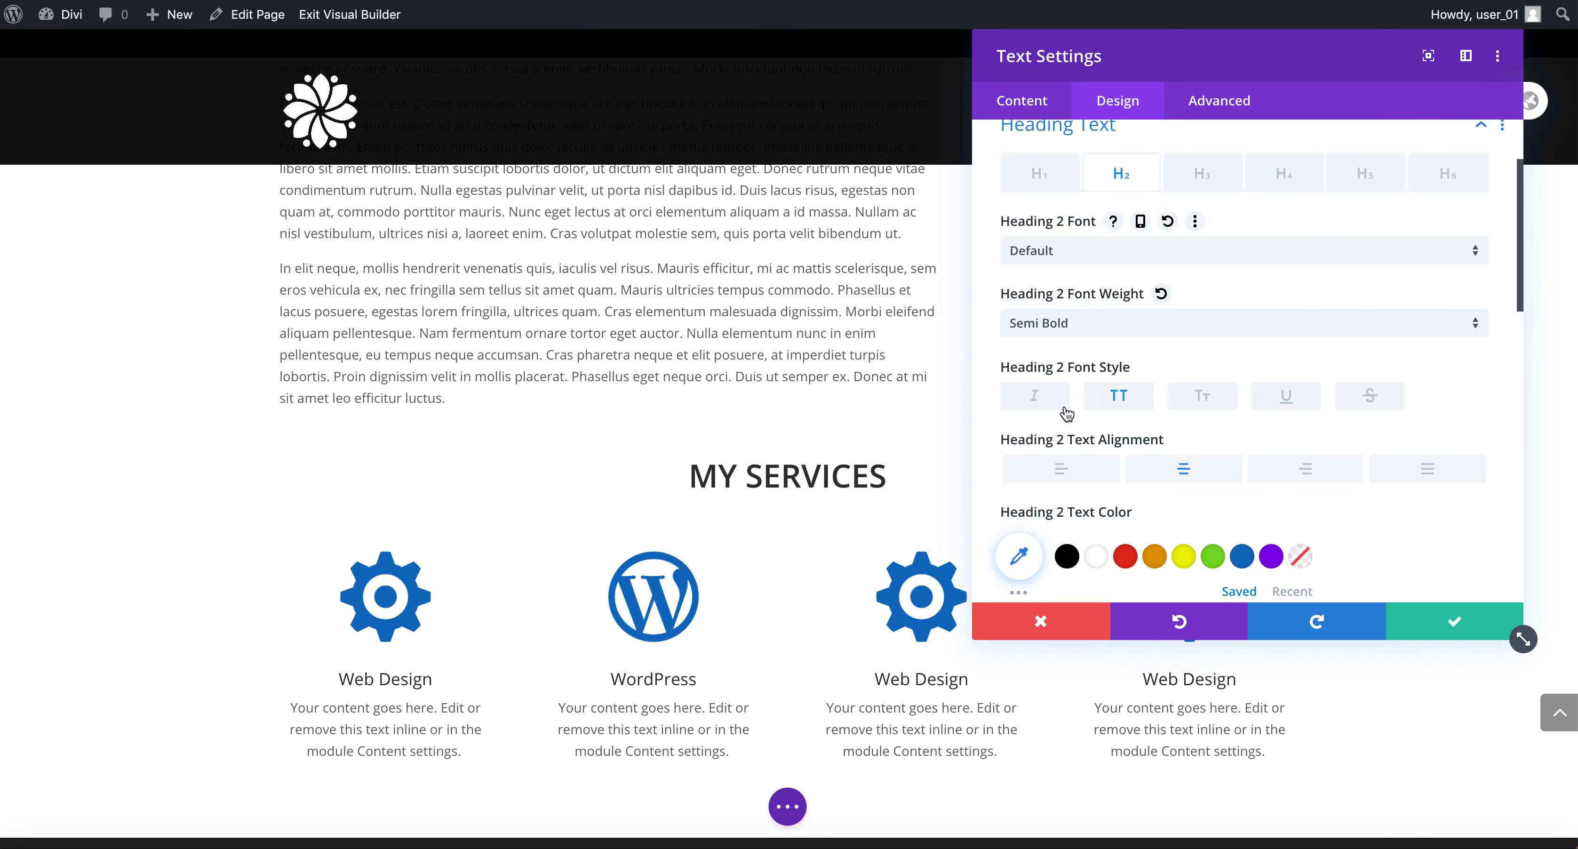
{"action": "scroll", "coordinate": [1195, 447], "scroll_direction": "down", "scroll_amount": 1}
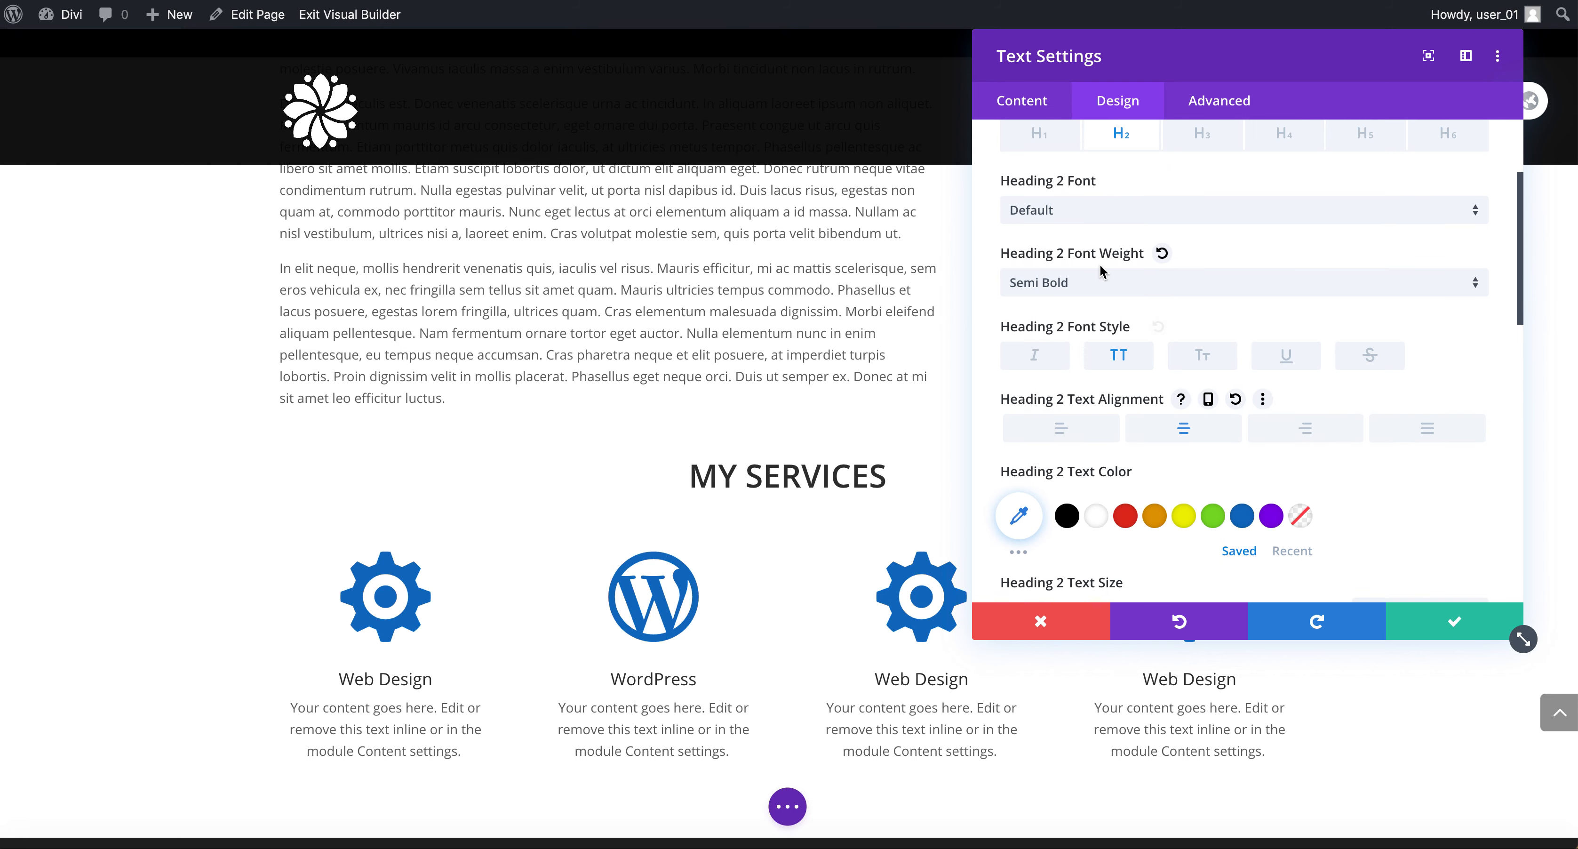
Try the Acme font for Heading 2, then set the font back to Default.
{"action": "left_click", "coordinate": [1084, 210]}
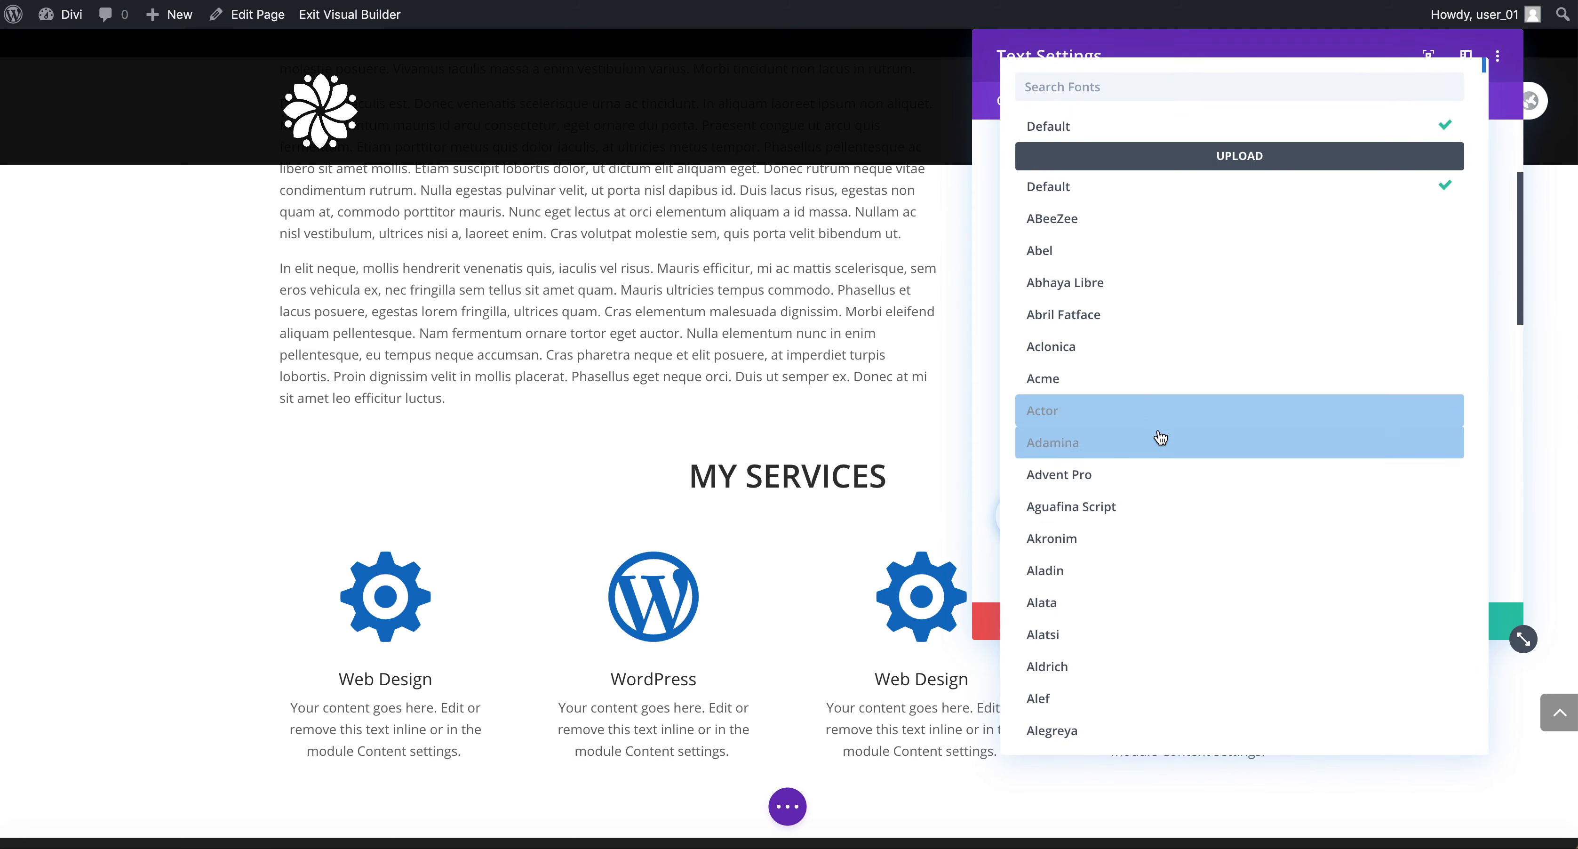
{"action": "left_click", "coordinate": [1138, 384]}
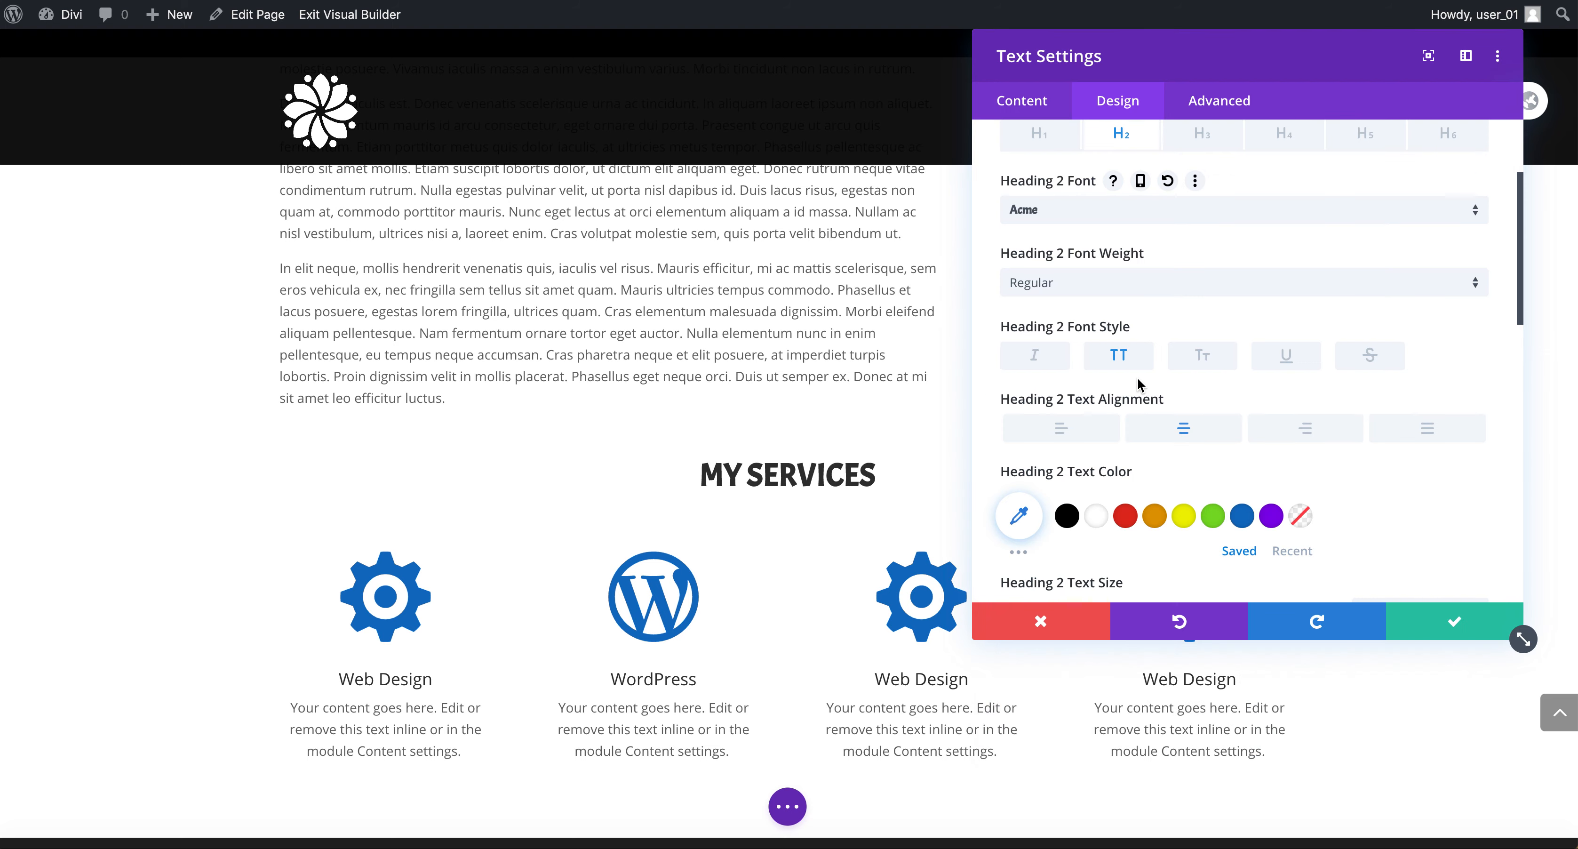
{"action": "left_click", "coordinate": [1093, 212]}
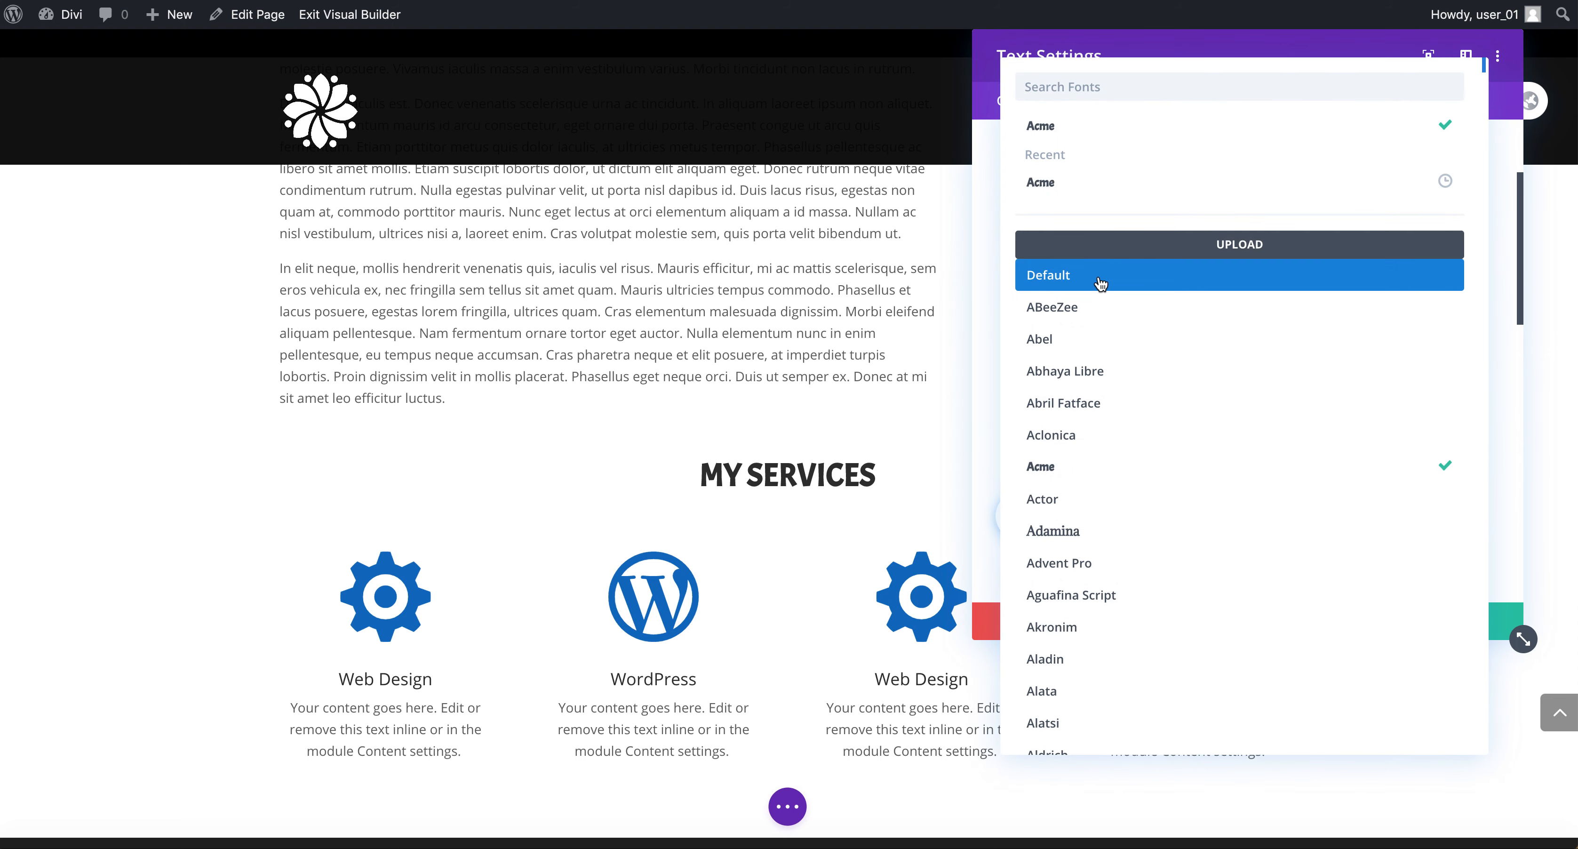
{"action": "left_click", "coordinate": [1104, 276]}
Set the Heading 2 letter spacing to 3px.
{"action": "scroll", "coordinate": [1169, 408], "scroll_direction": "down", "scroll_amount": 3}
{"action": "scroll", "coordinate": [1169, 408], "scroll_direction": "down", "scroll_amount": 3}
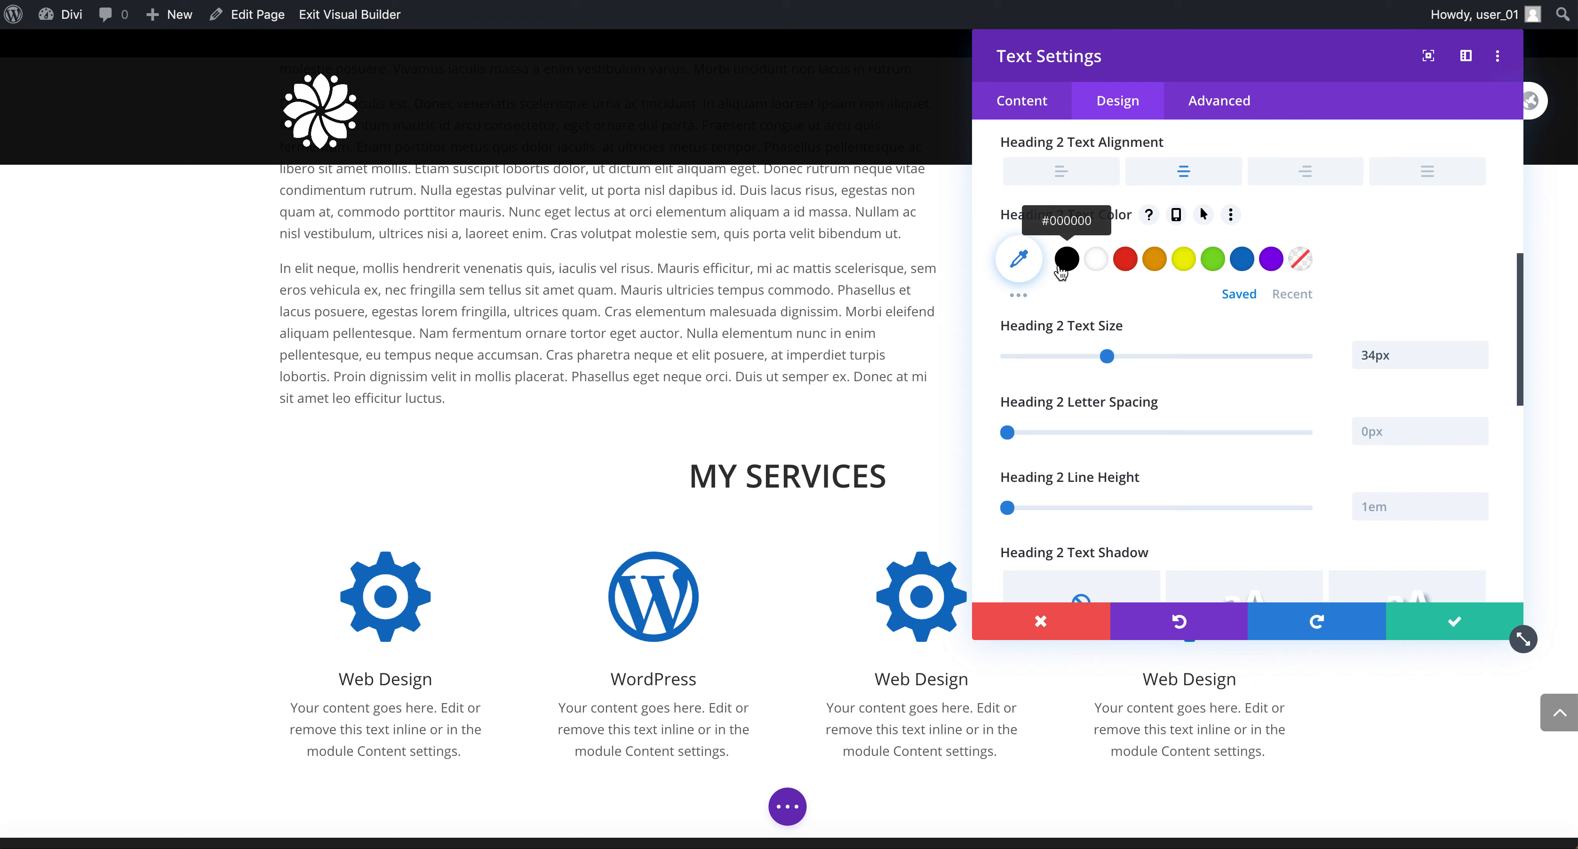
{"action": "scroll", "coordinate": [1173, 429], "scroll_direction": "down", "scroll_amount": 1}
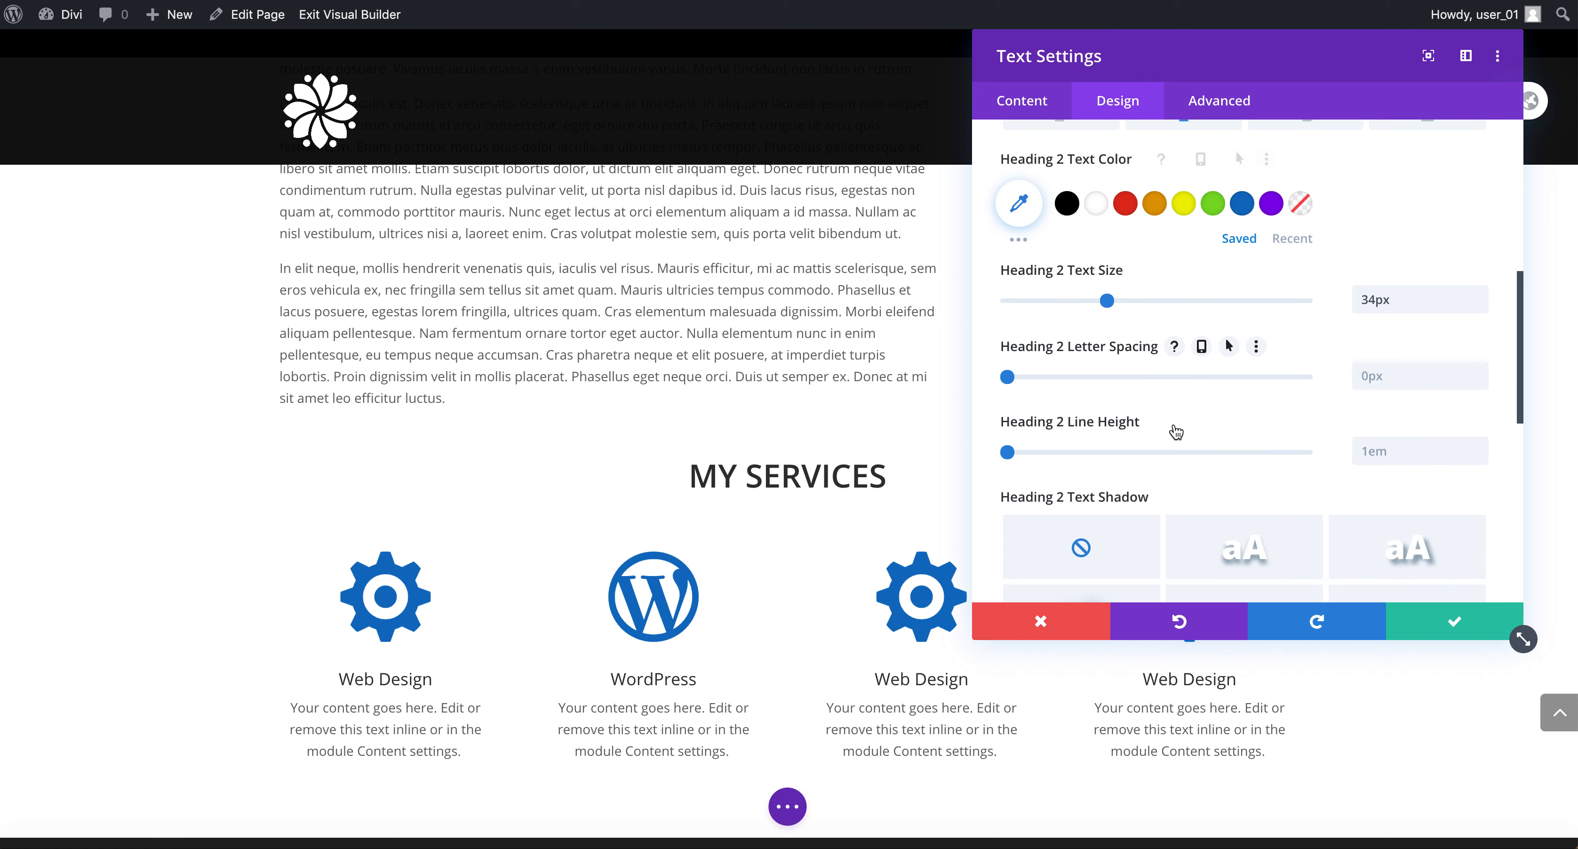
{"action": "left_click_drag", "start_coordinate": [1010, 380], "coordinate": [1019, 382]}
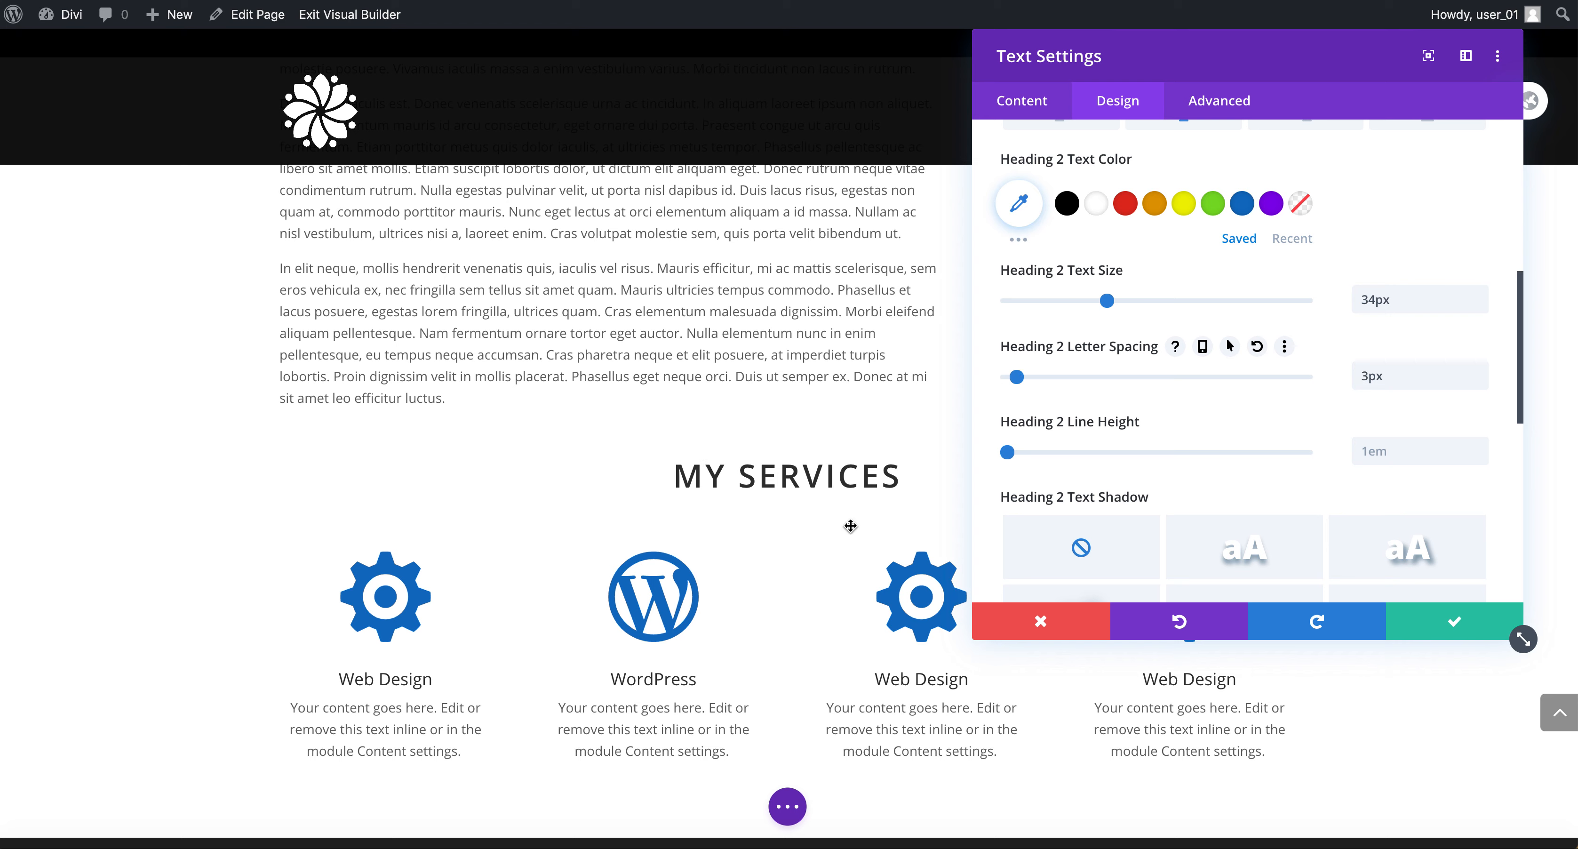
Try several Heading 2 text shadow presets and finish with no text shadow.
{"action": "scroll", "coordinate": [1250, 483], "scroll_direction": "down", "scroll_amount": 2}
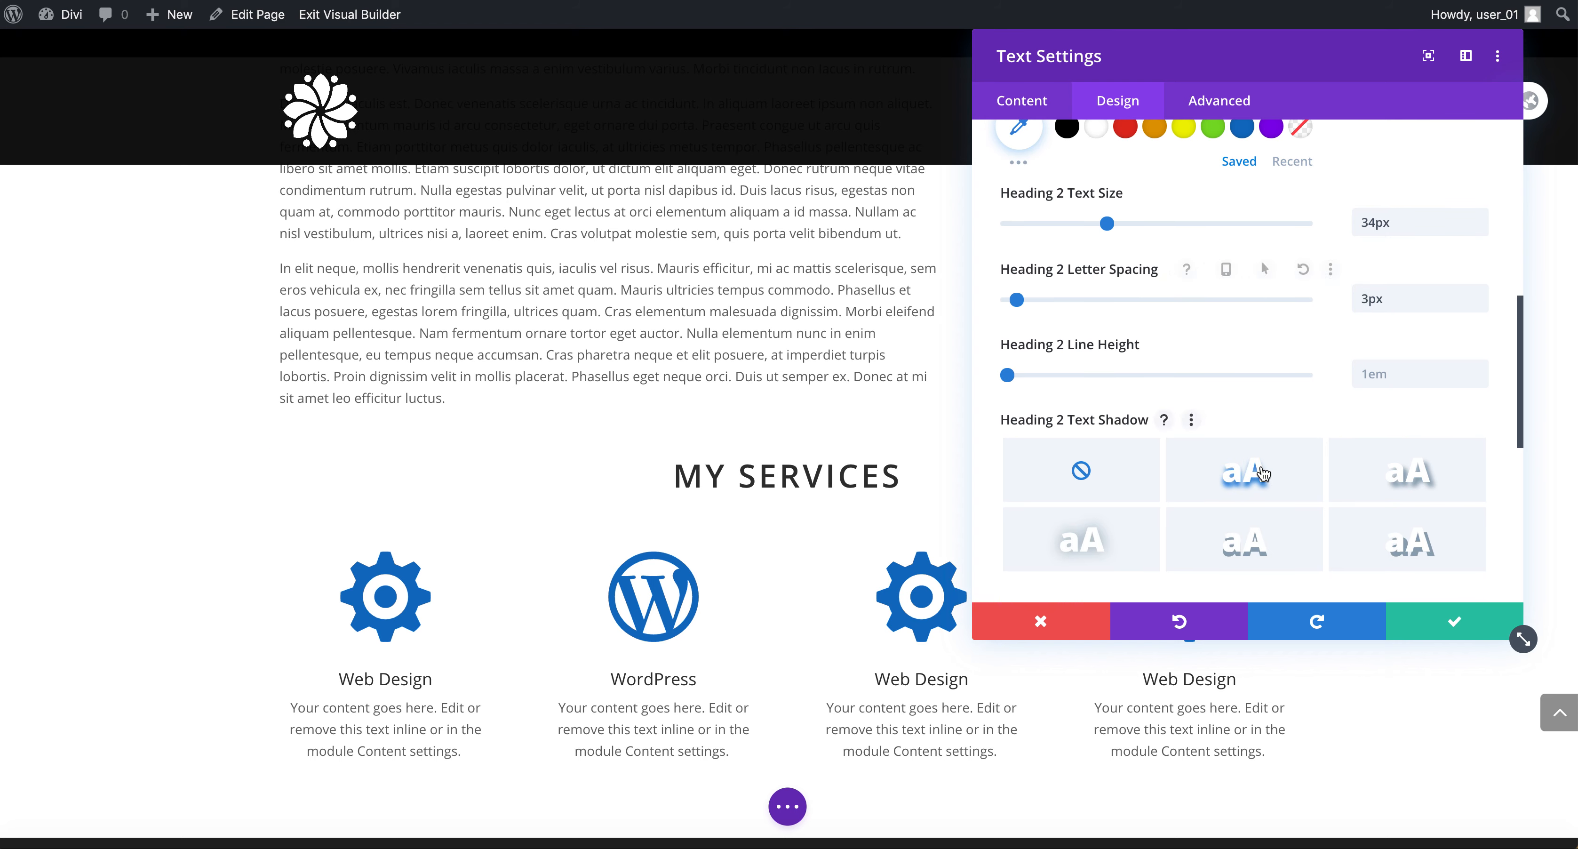
{"action": "left_click", "coordinate": [1262, 473]}
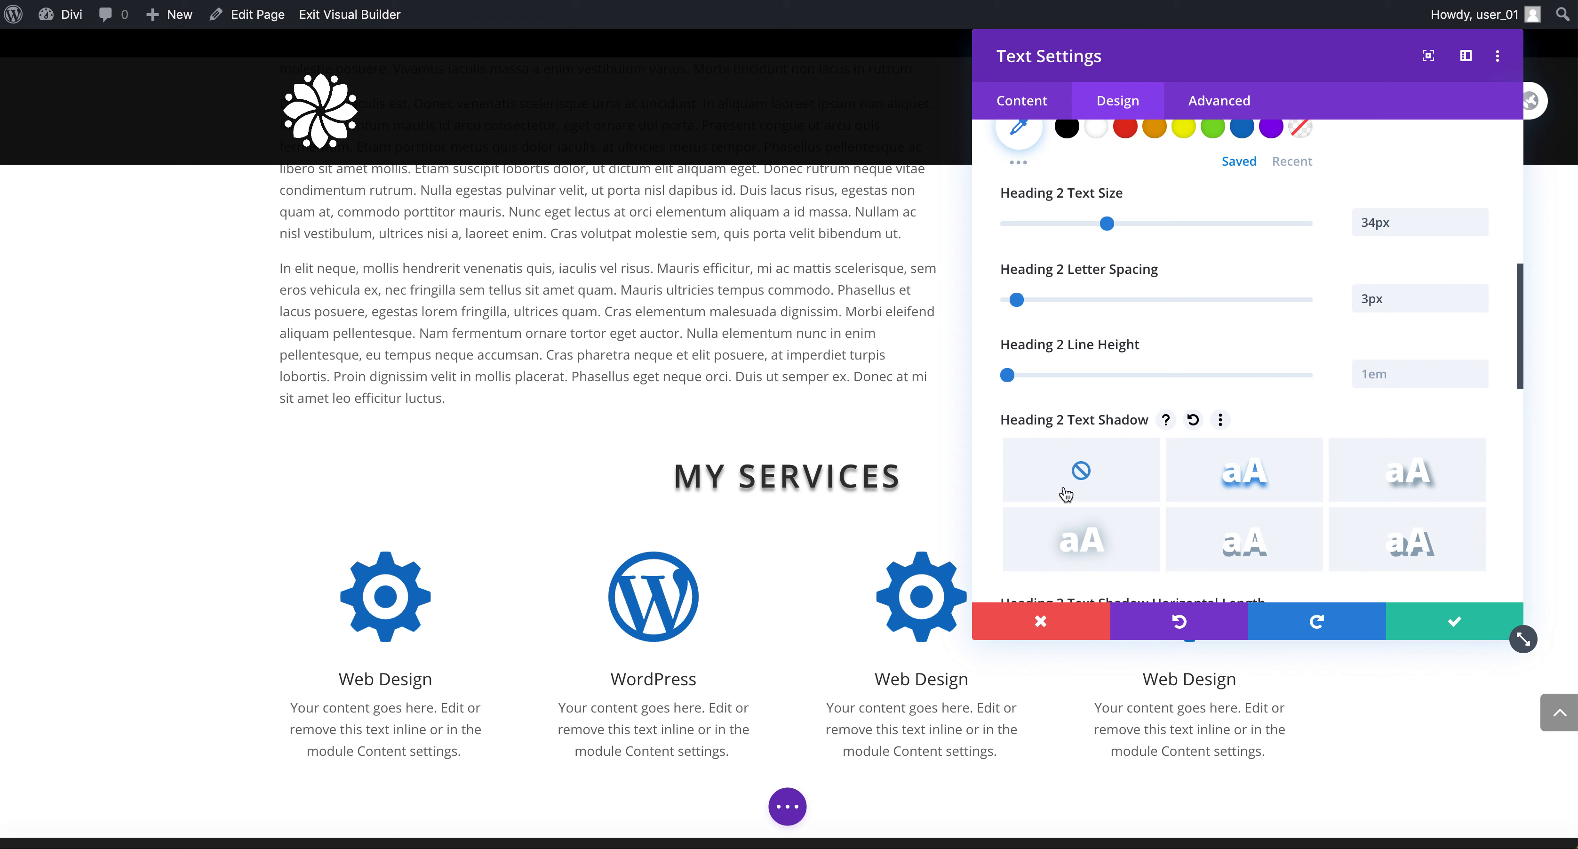
{"action": "left_click", "coordinate": [1419, 475]}
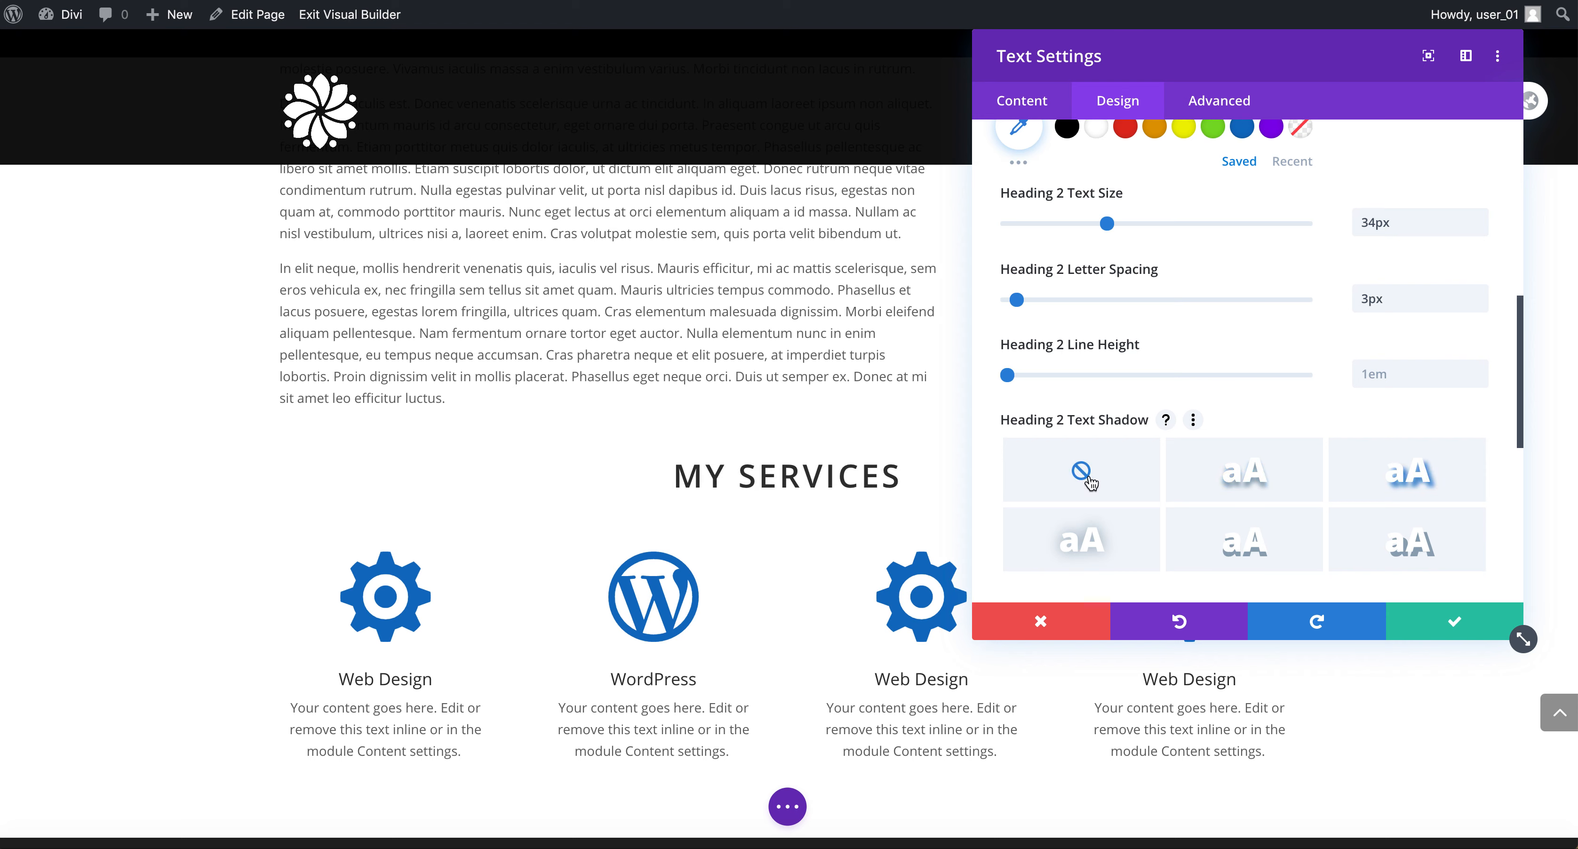
{"action": "left_click", "coordinate": [1085, 551]}
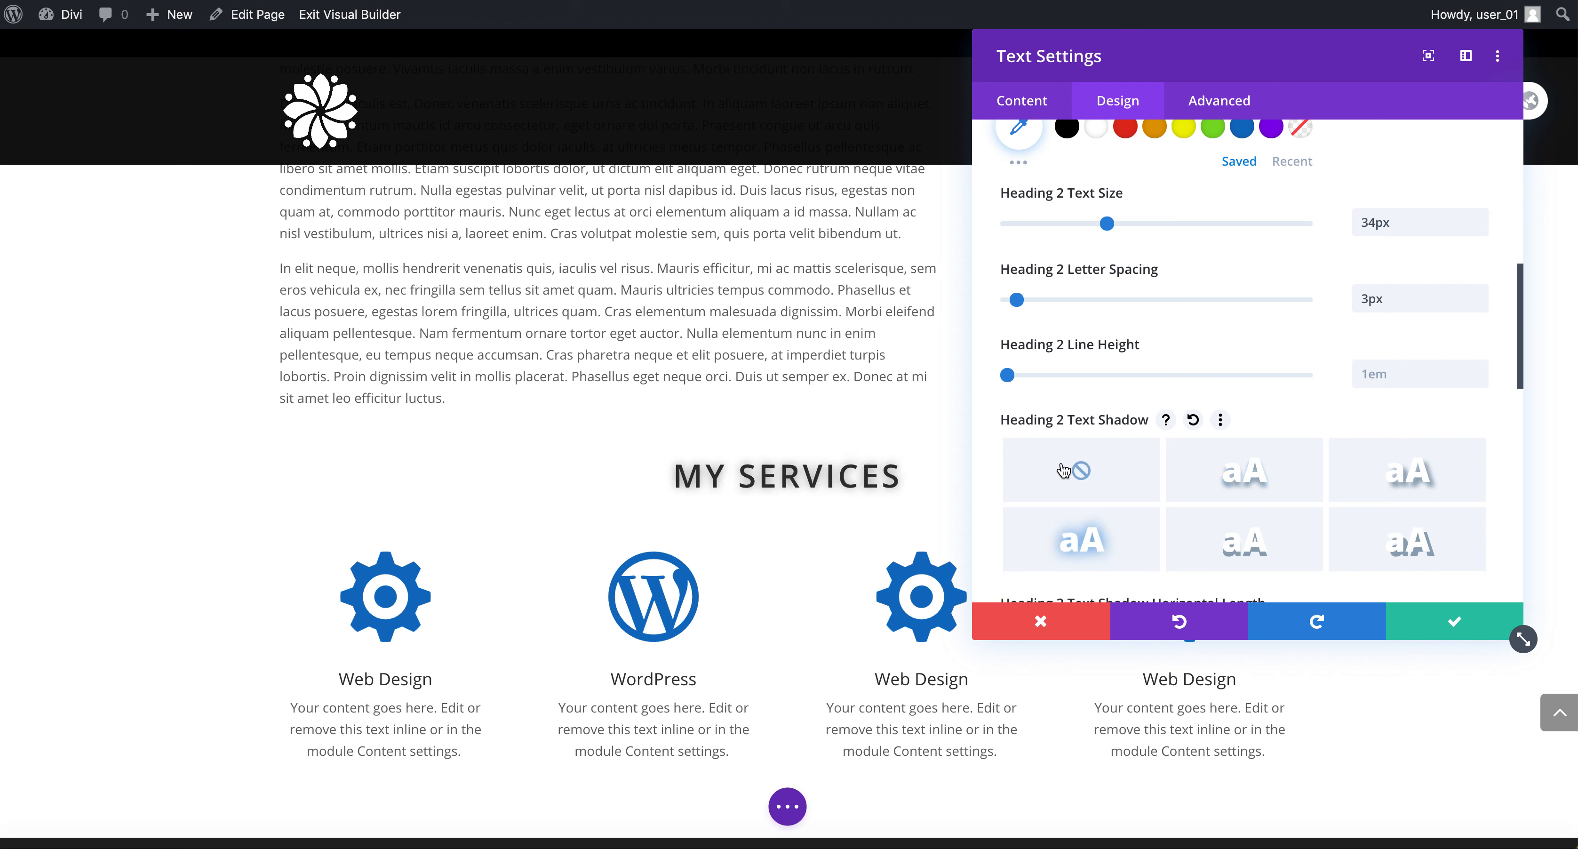
{"action": "left_click", "coordinate": [1081, 472]}
Look over the Sizing options, then save the Text module settings.
{"action": "scroll", "coordinate": [1158, 518], "scroll_direction": "down", "scroll_amount": 5}
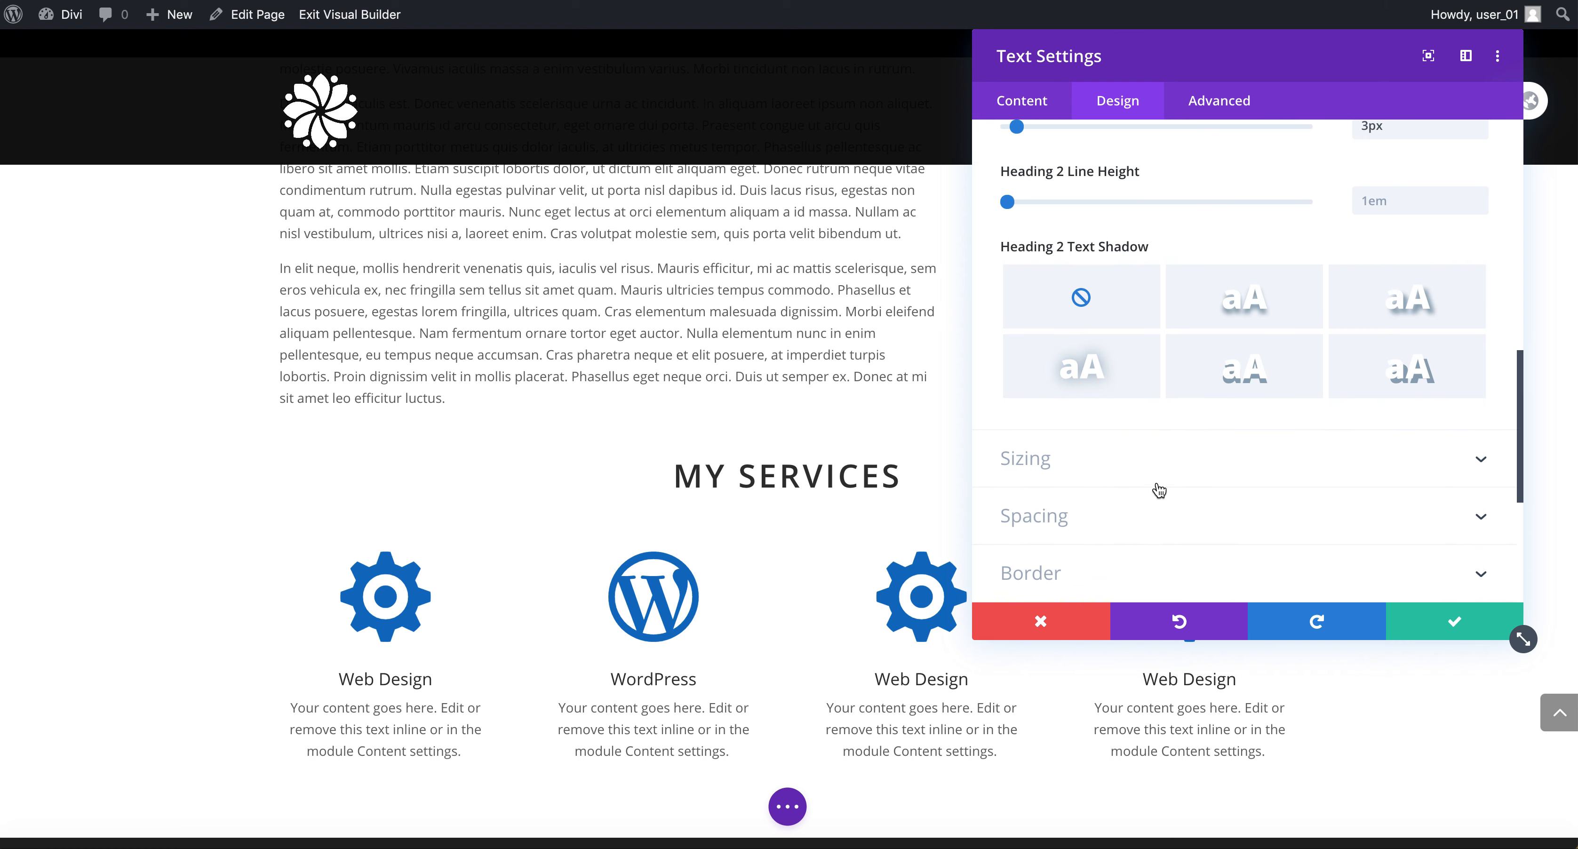
{"action": "left_click", "coordinate": [1150, 463]}
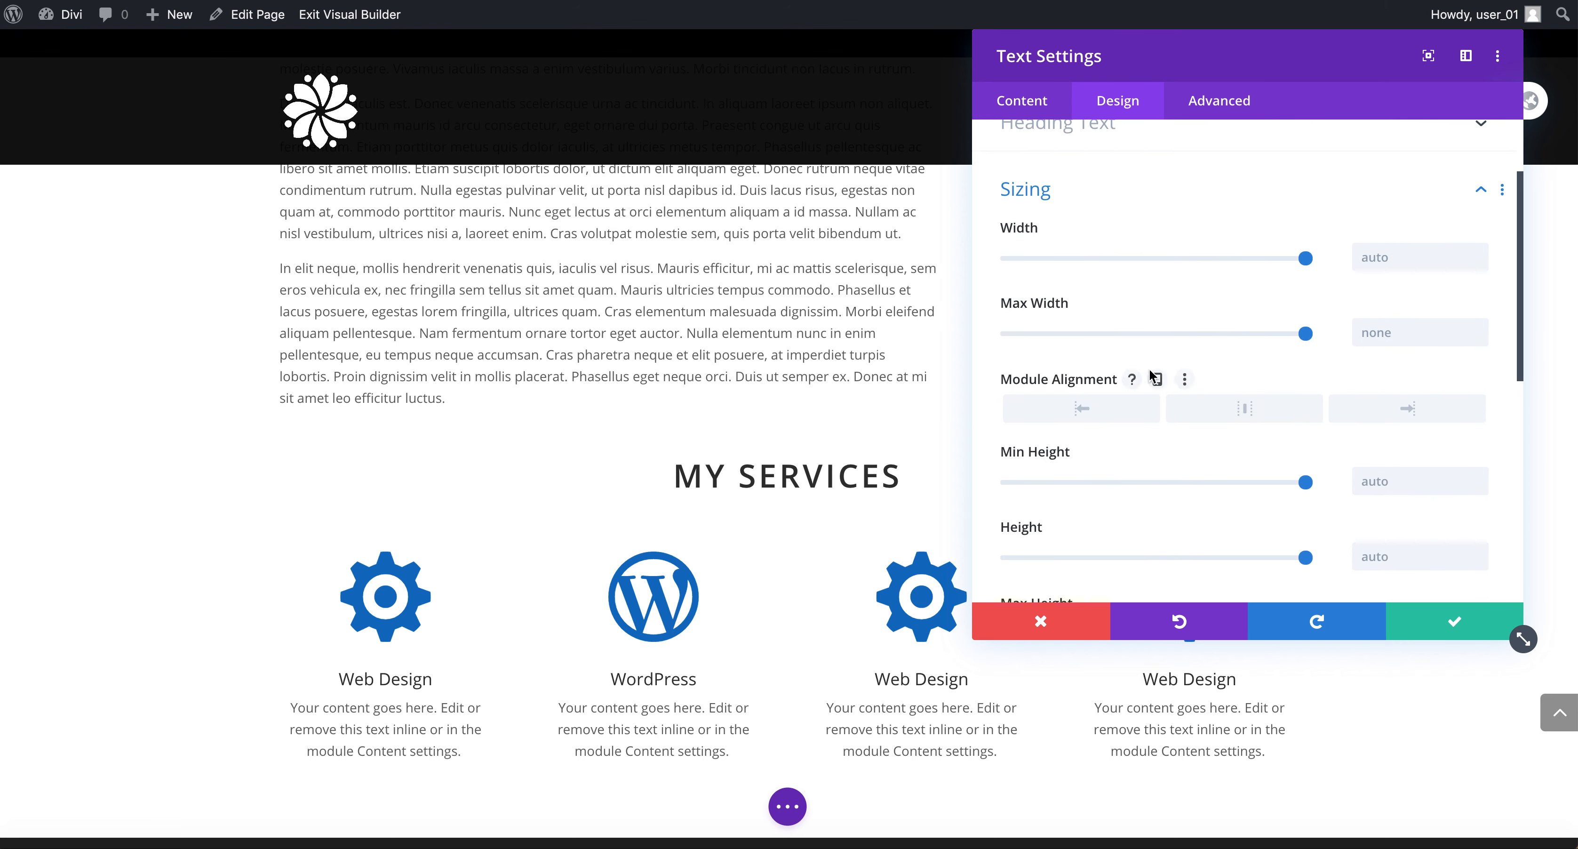
{"action": "left_click", "coordinate": [1022, 100]}
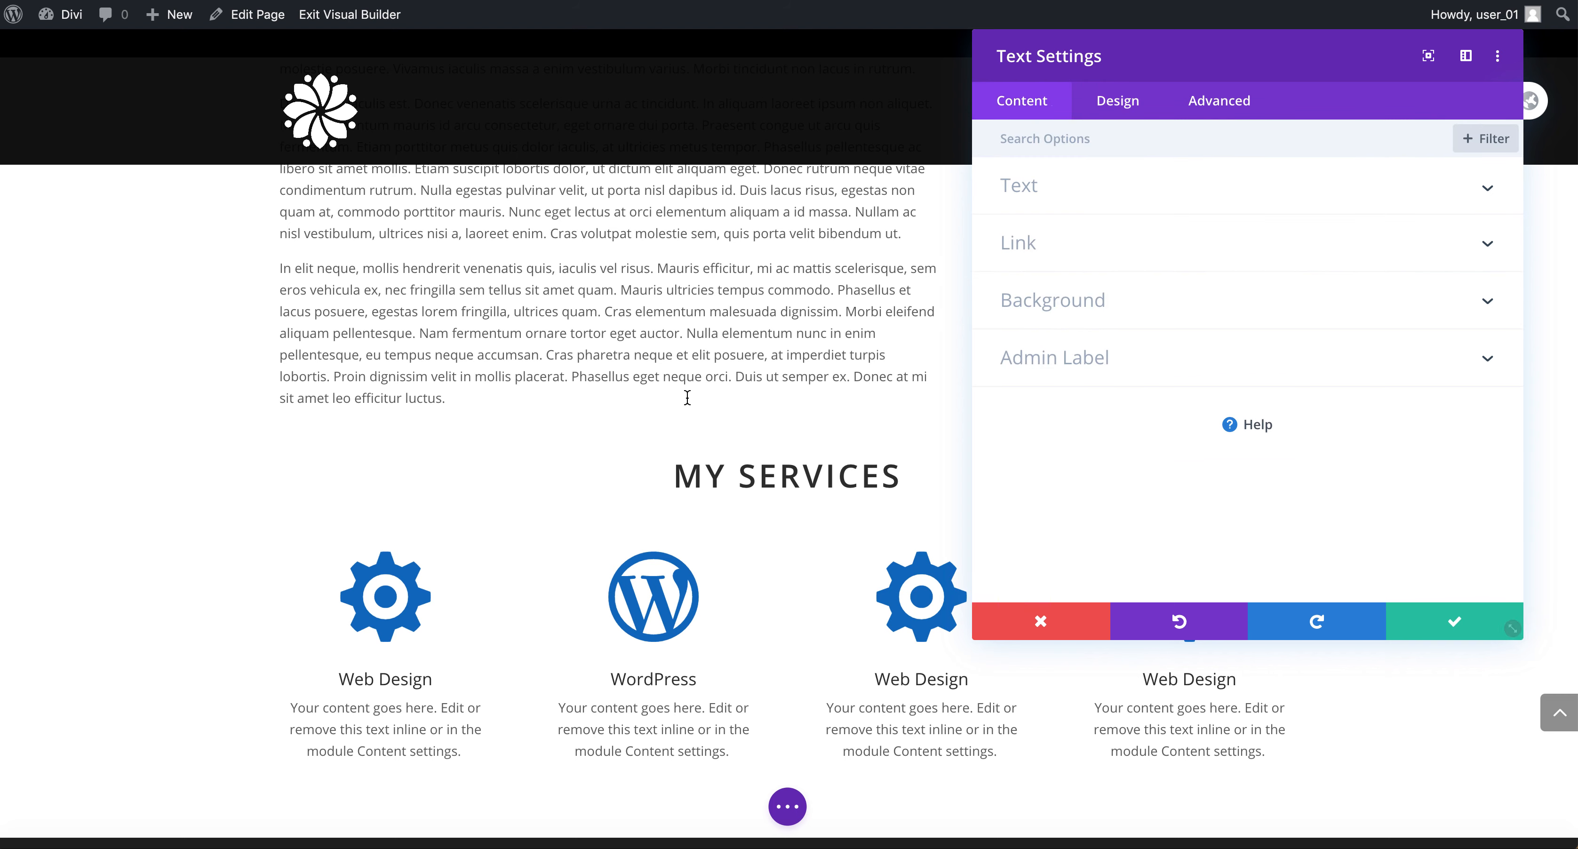
{"action": "left_click", "coordinate": [1447, 629]}
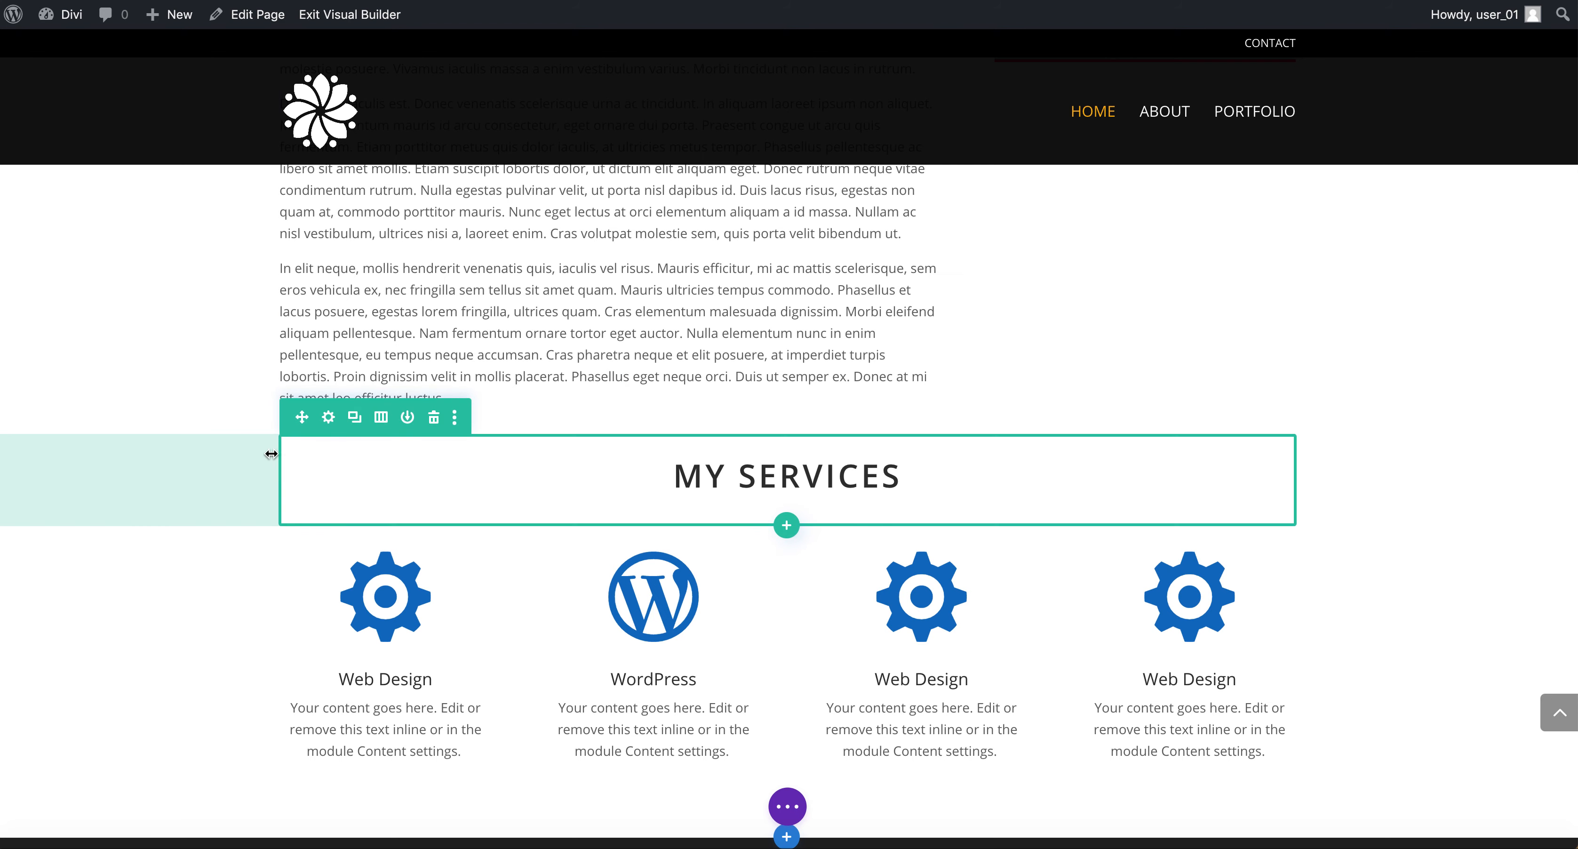
Preview a black background on the heading's row, then set it to transparent.
{"action": "left_click", "coordinate": [328, 417]}
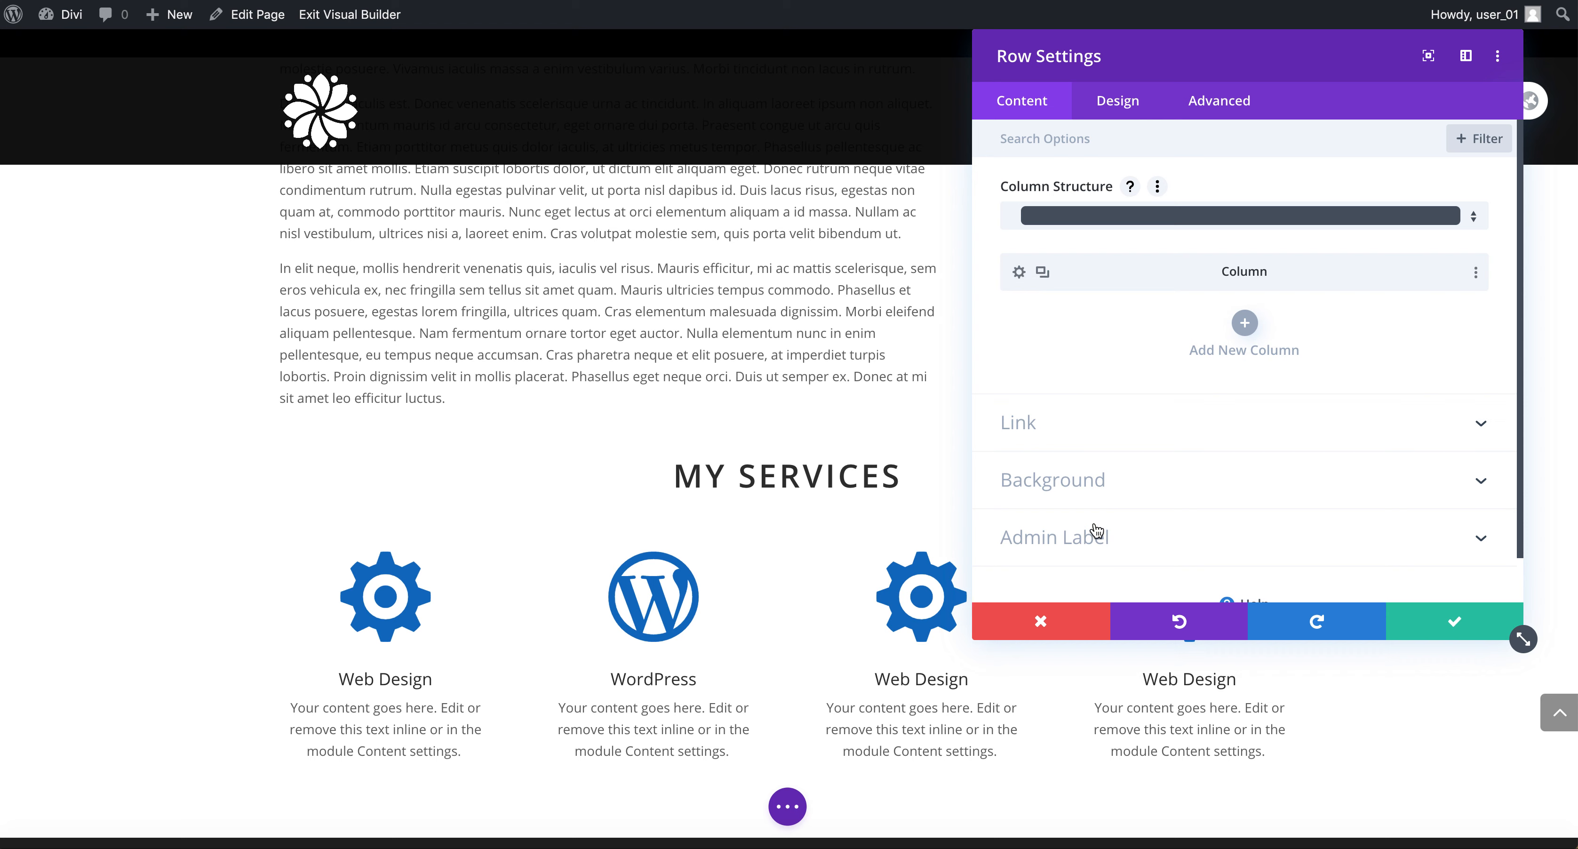
{"action": "left_click", "coordinate": [1103, 483]}
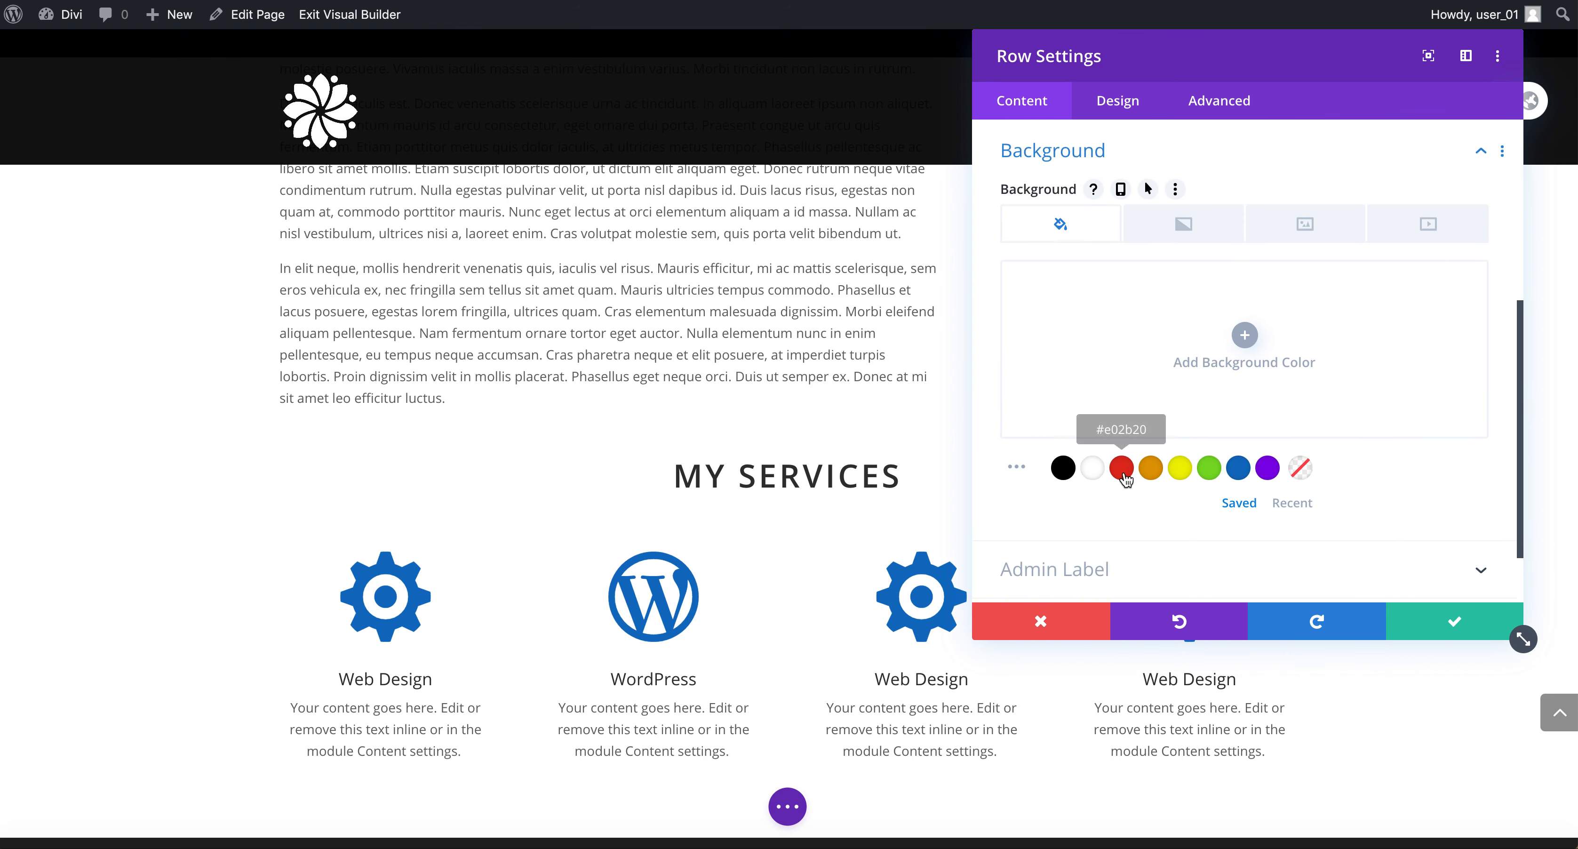
{"action": "left_click", "coordinate": [1074, 471]}
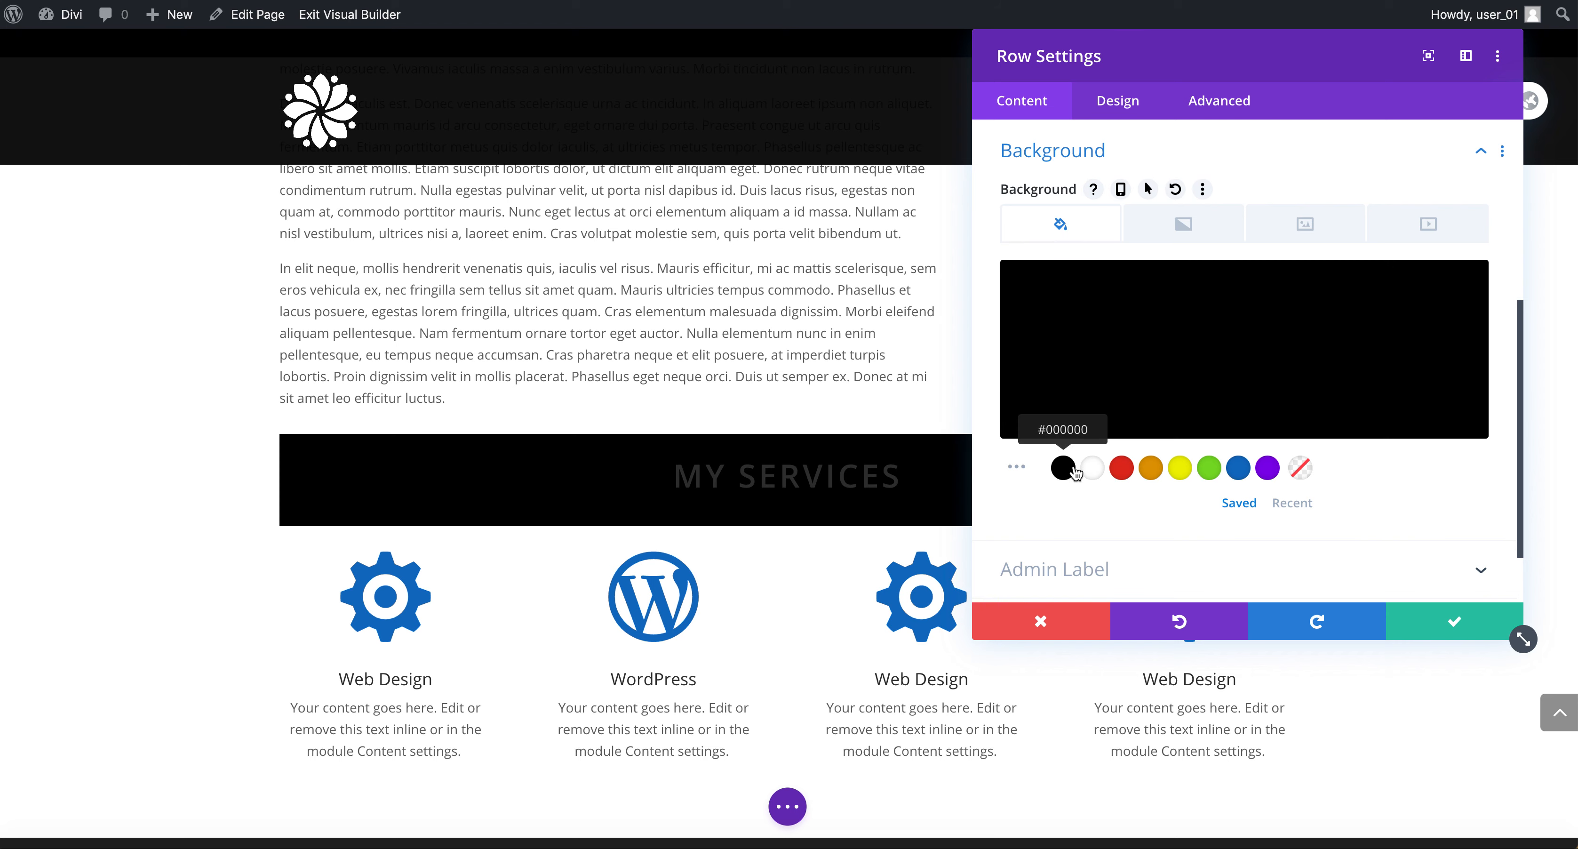
{"action": "left_click", "coordinate": [1301, 468]}
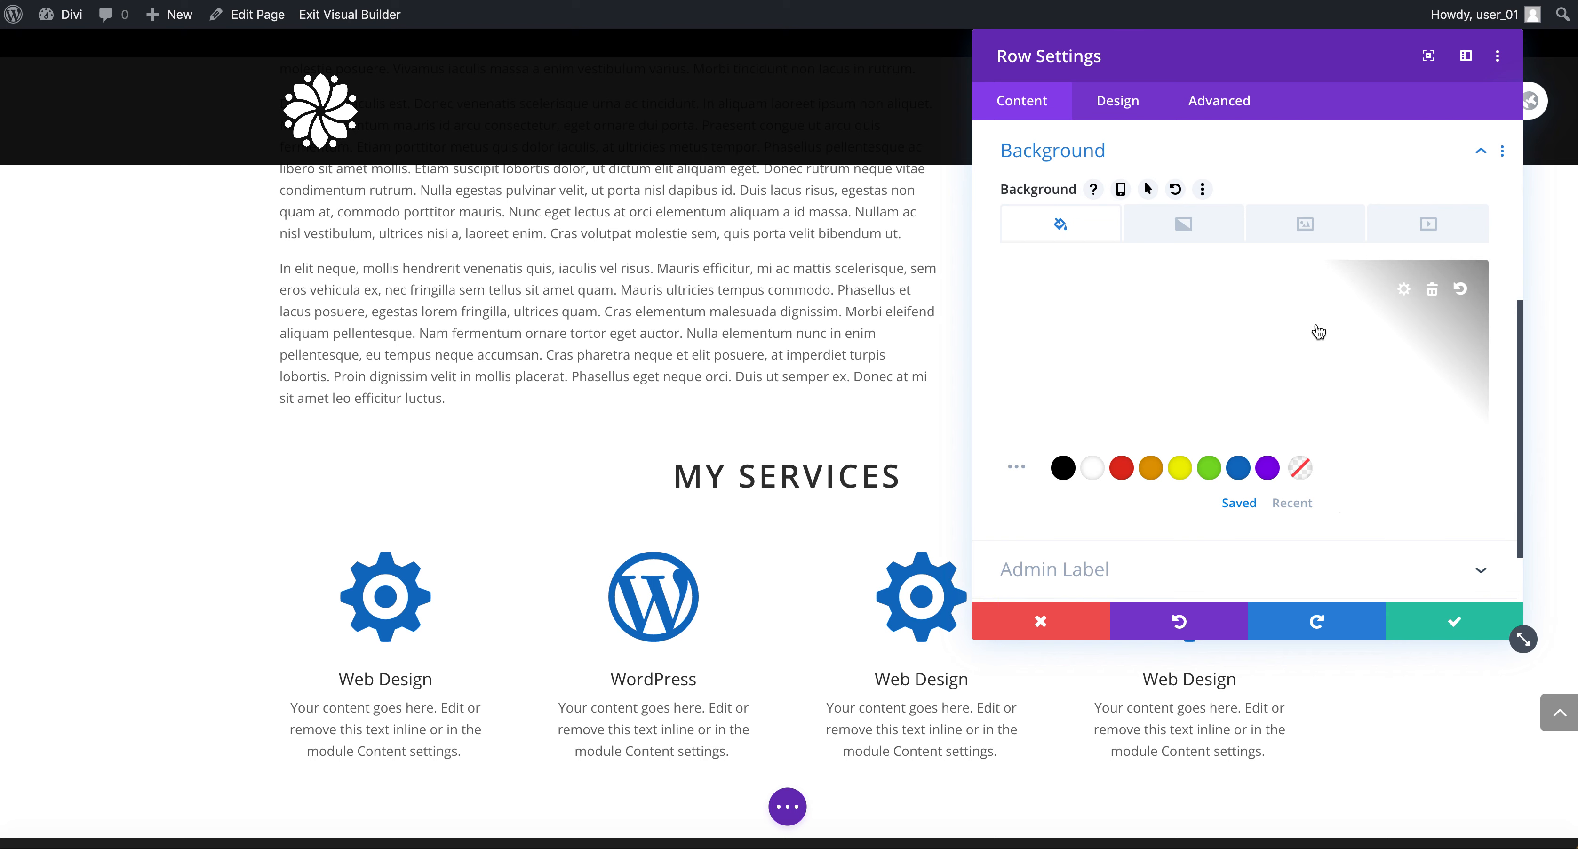
Preview a black column background, set it to transparent, save the column and discard the row changes.
{"action": "scroll", "coordinate": [1316, 321], "scroll_direction": "up", "scroll_amount": 5}
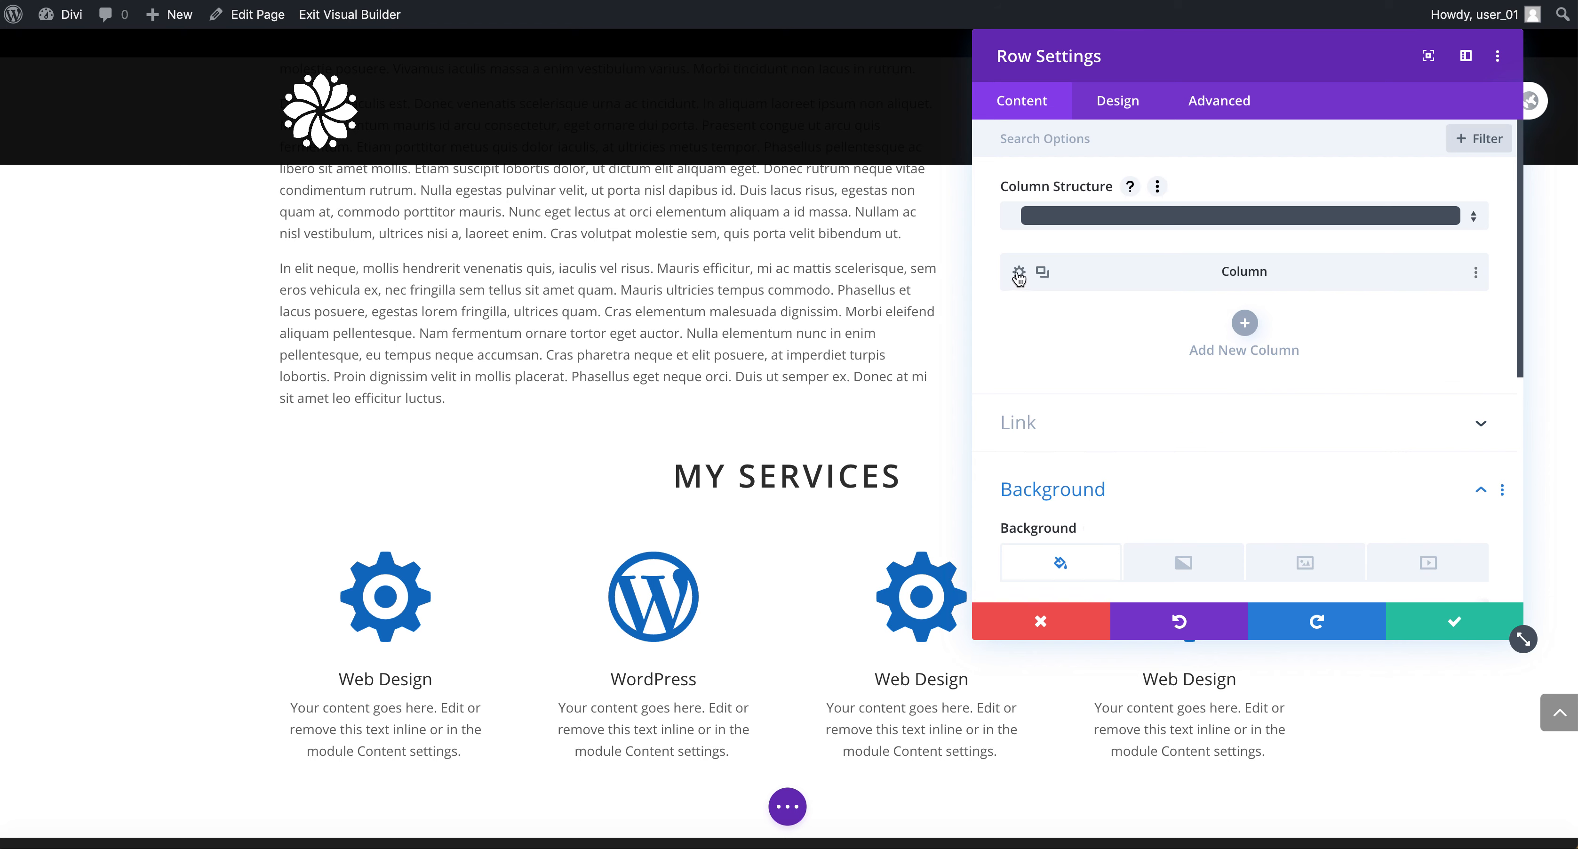
{"action": "left_click", "coordinate": [1019, 273]}
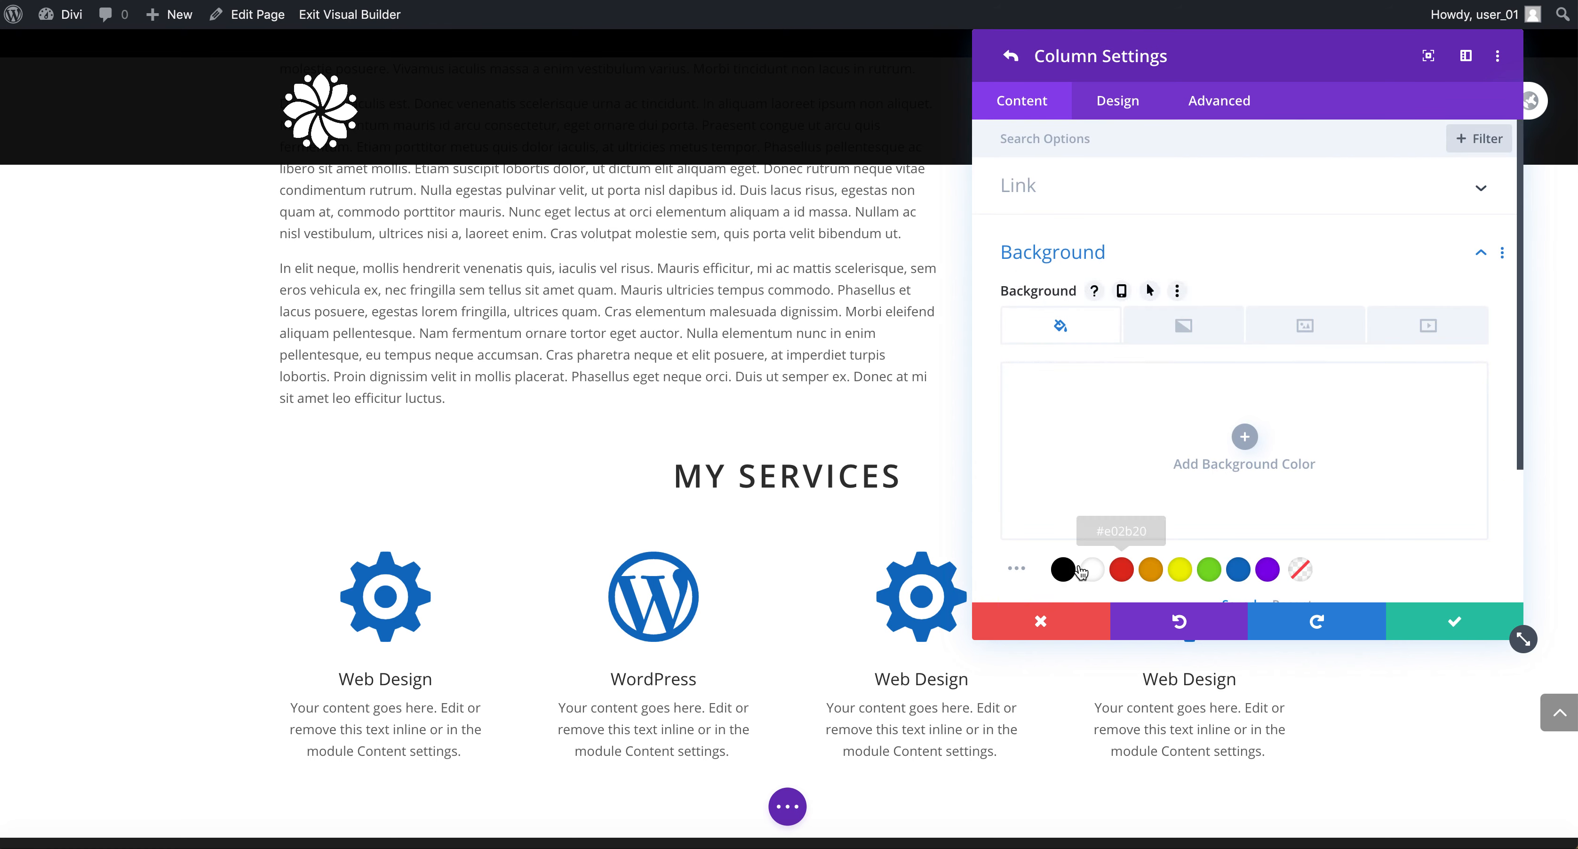
{"action": "left_click", "coordinate": [1063, 569]}
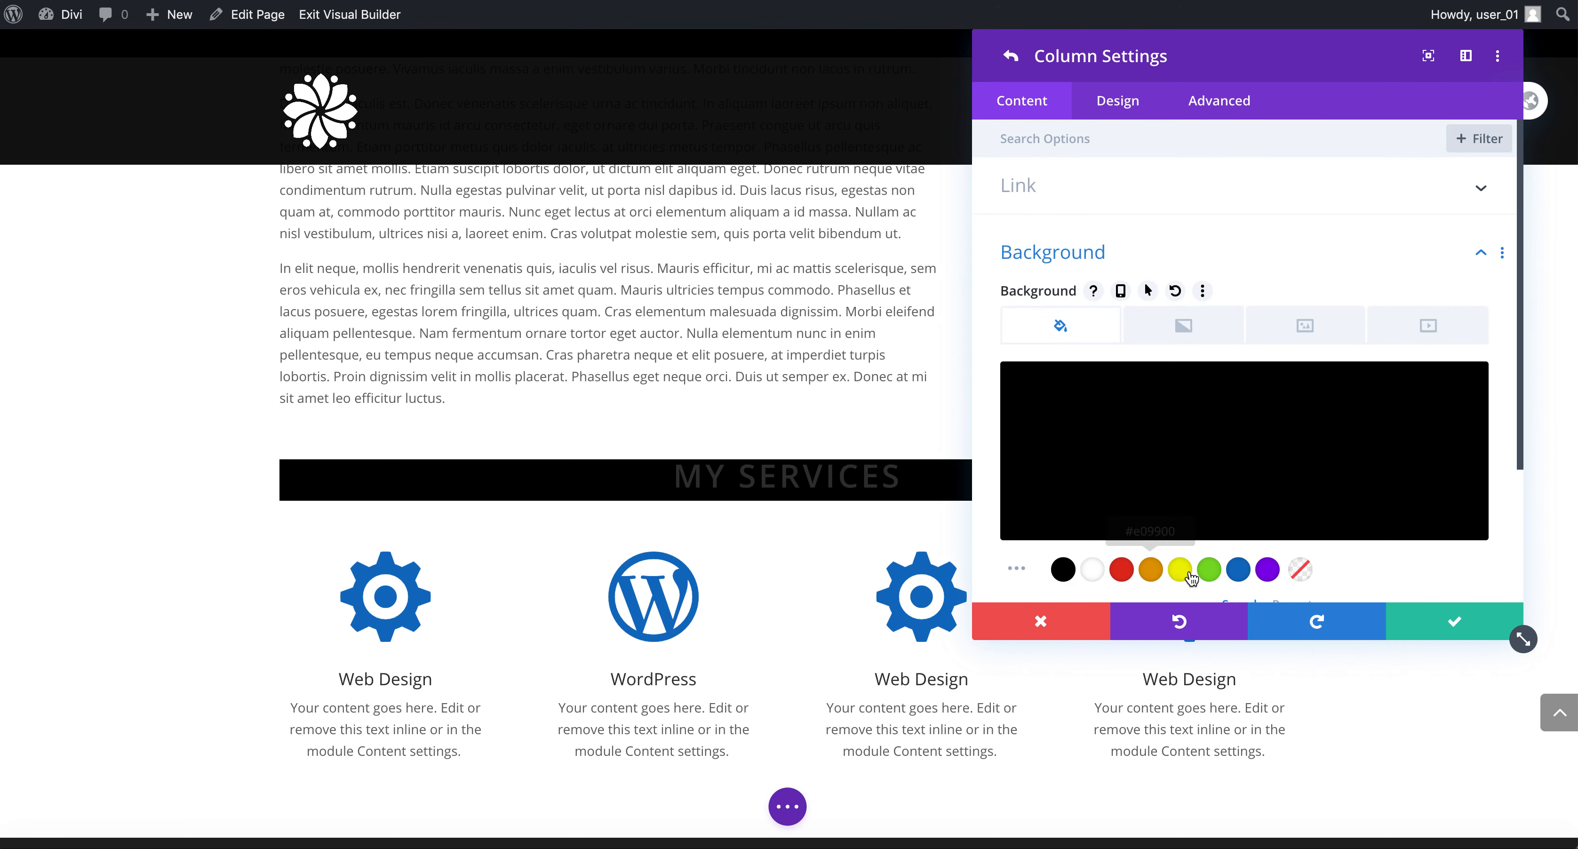
{"action": "left_click", "coordinate": [1299, 569]}
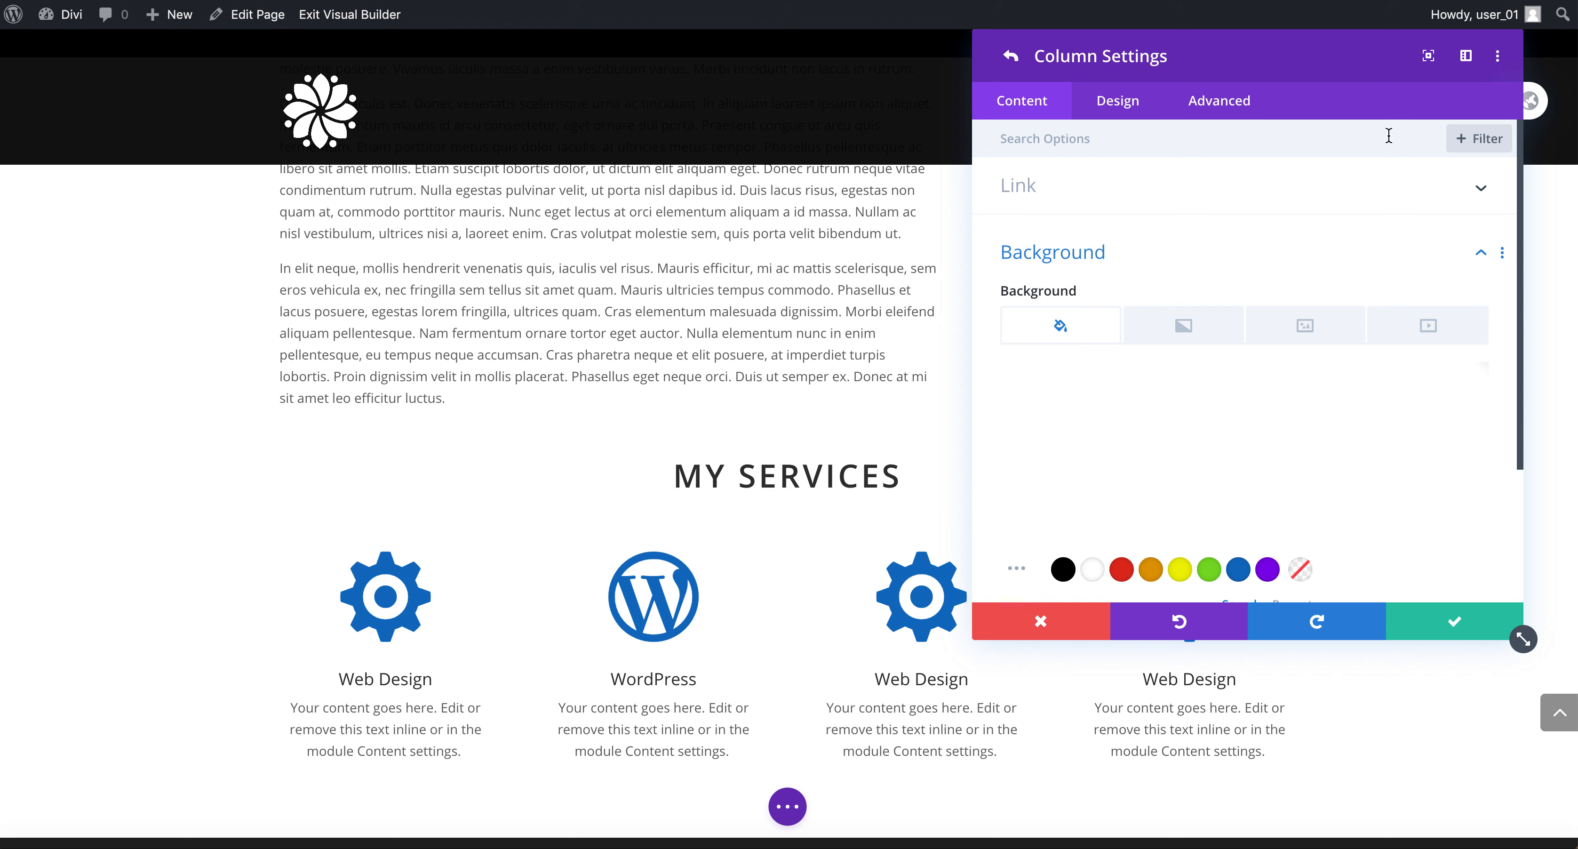
{"action": "scroll", "coordinate": [1397, 554], "scroll_direction": "down", "scroll_amount": 3}
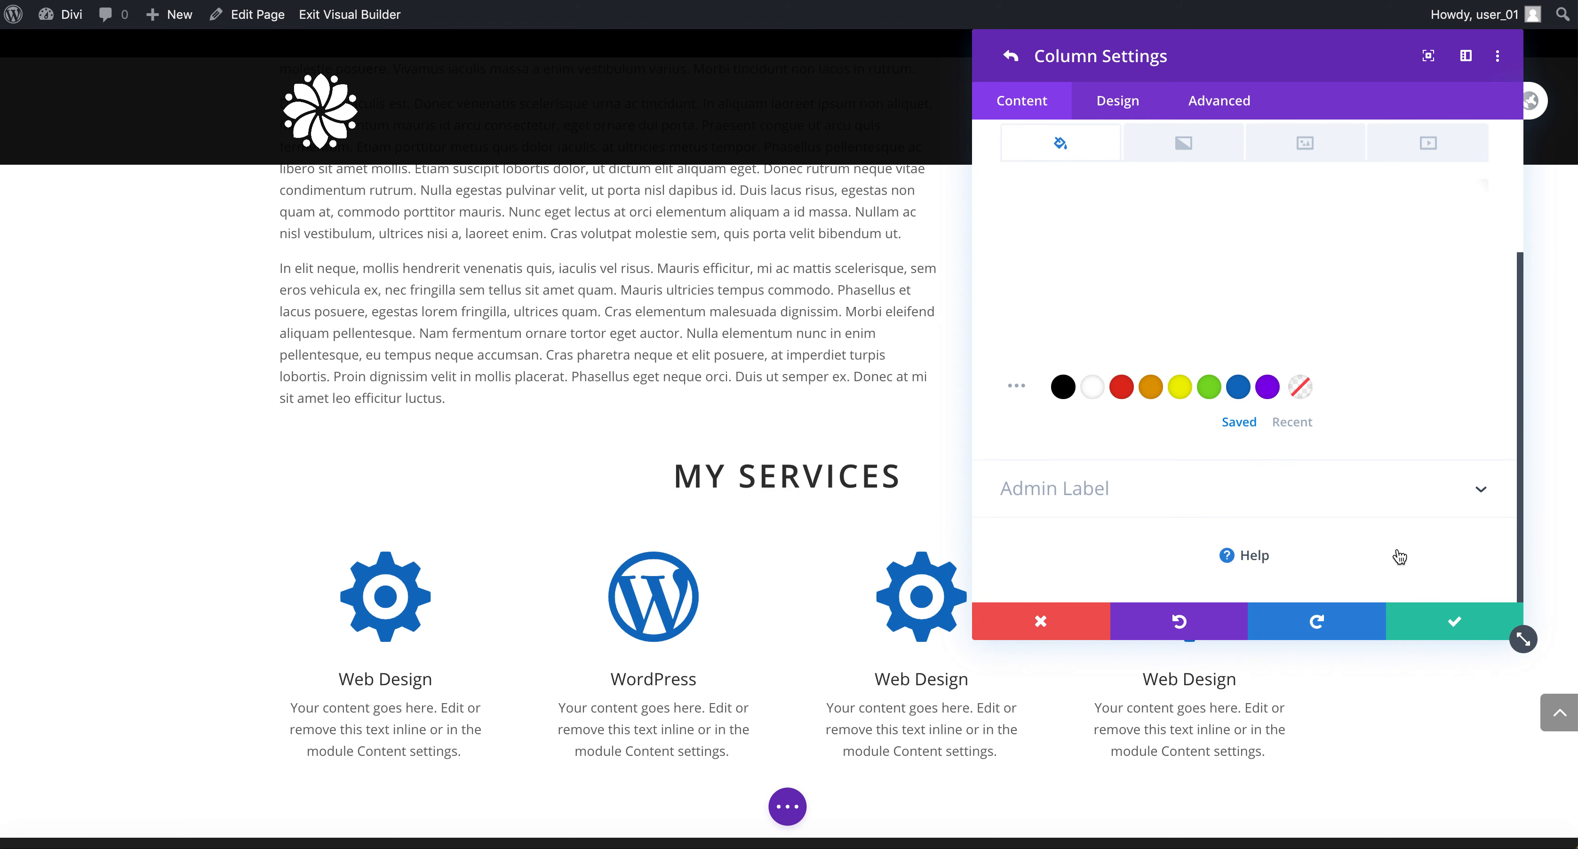
{"action": "left_click", "coordinate": [1452, 620]}
{"action": "left_click", "coordinate": [1053, 622]}
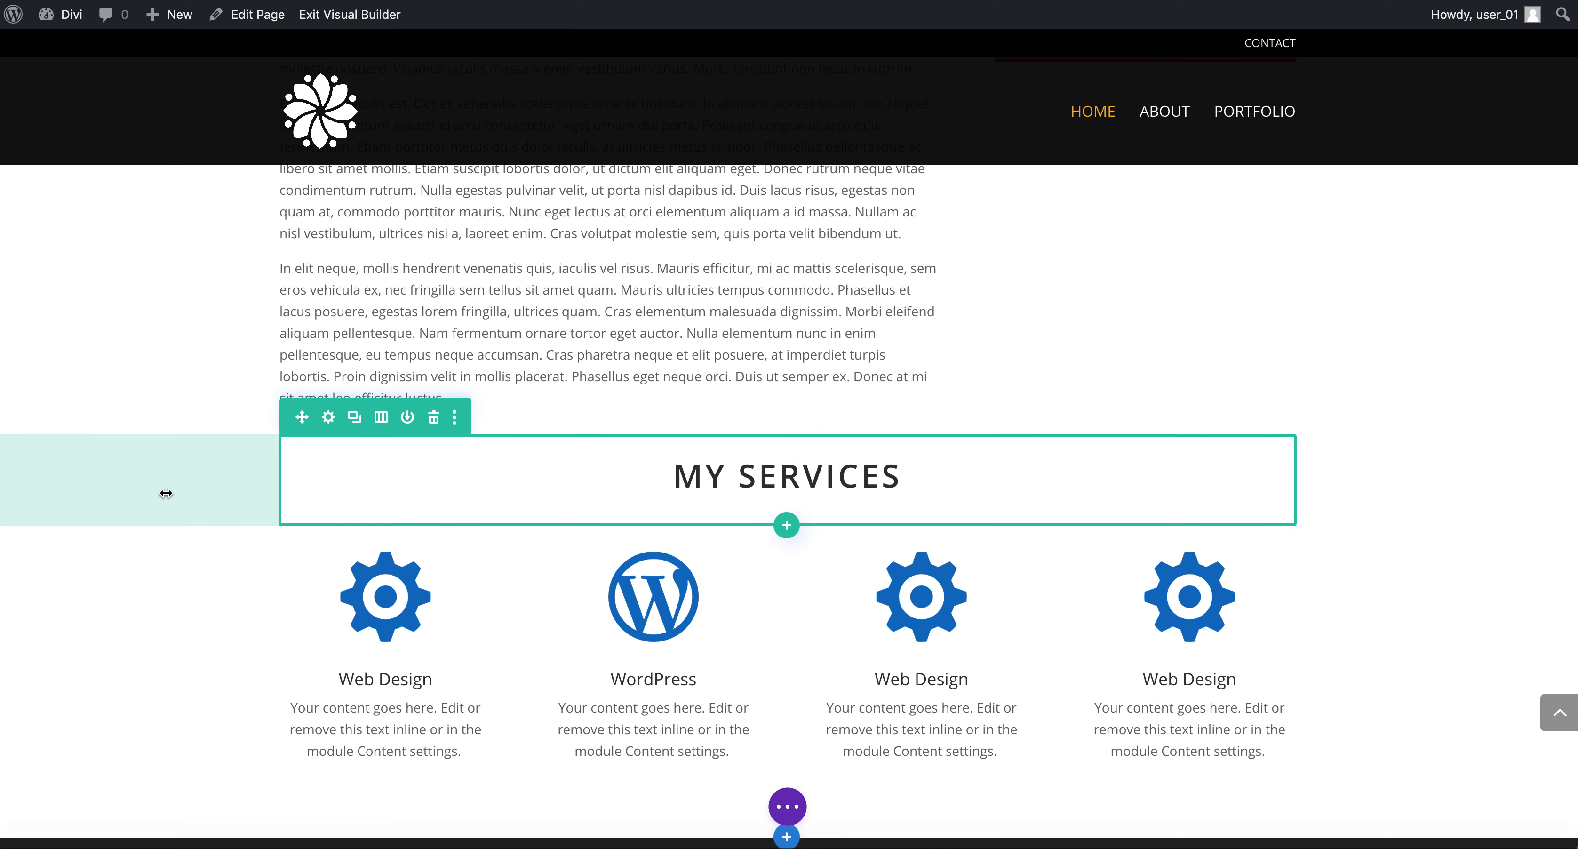
Insert a new regular section below and move the heading row, then the blurbs row, into it.
{"action": "scroll", "coordinate": [165, 479], "scroll_direction": "down", "scroll_amount": 4}
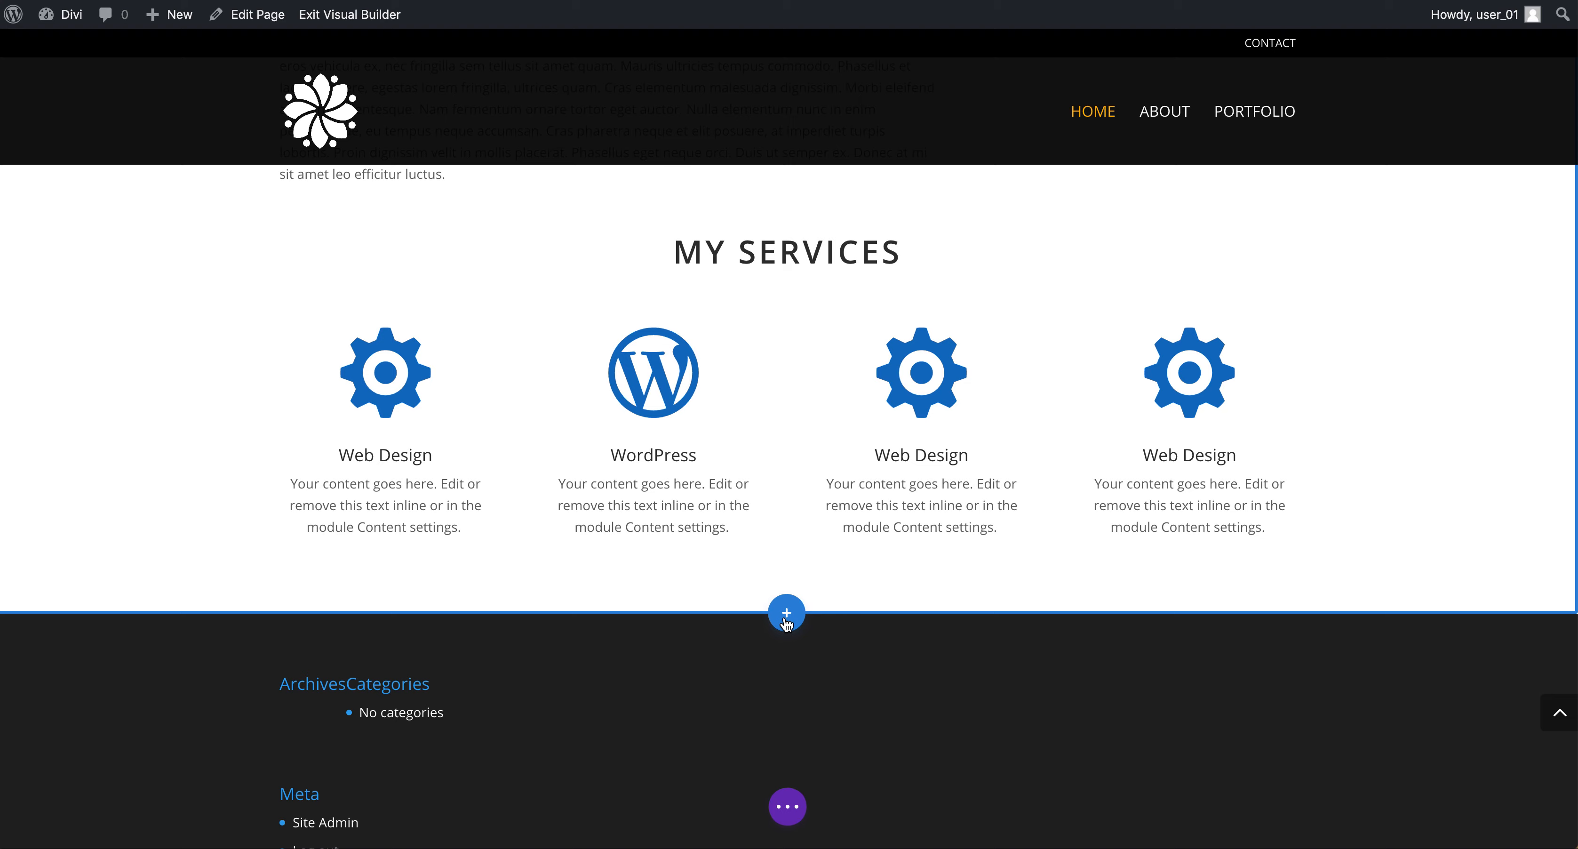
{"action": "scroll", "coordinate": [740, 372], "scroll_direction": "up", "scroll_amount": 5}
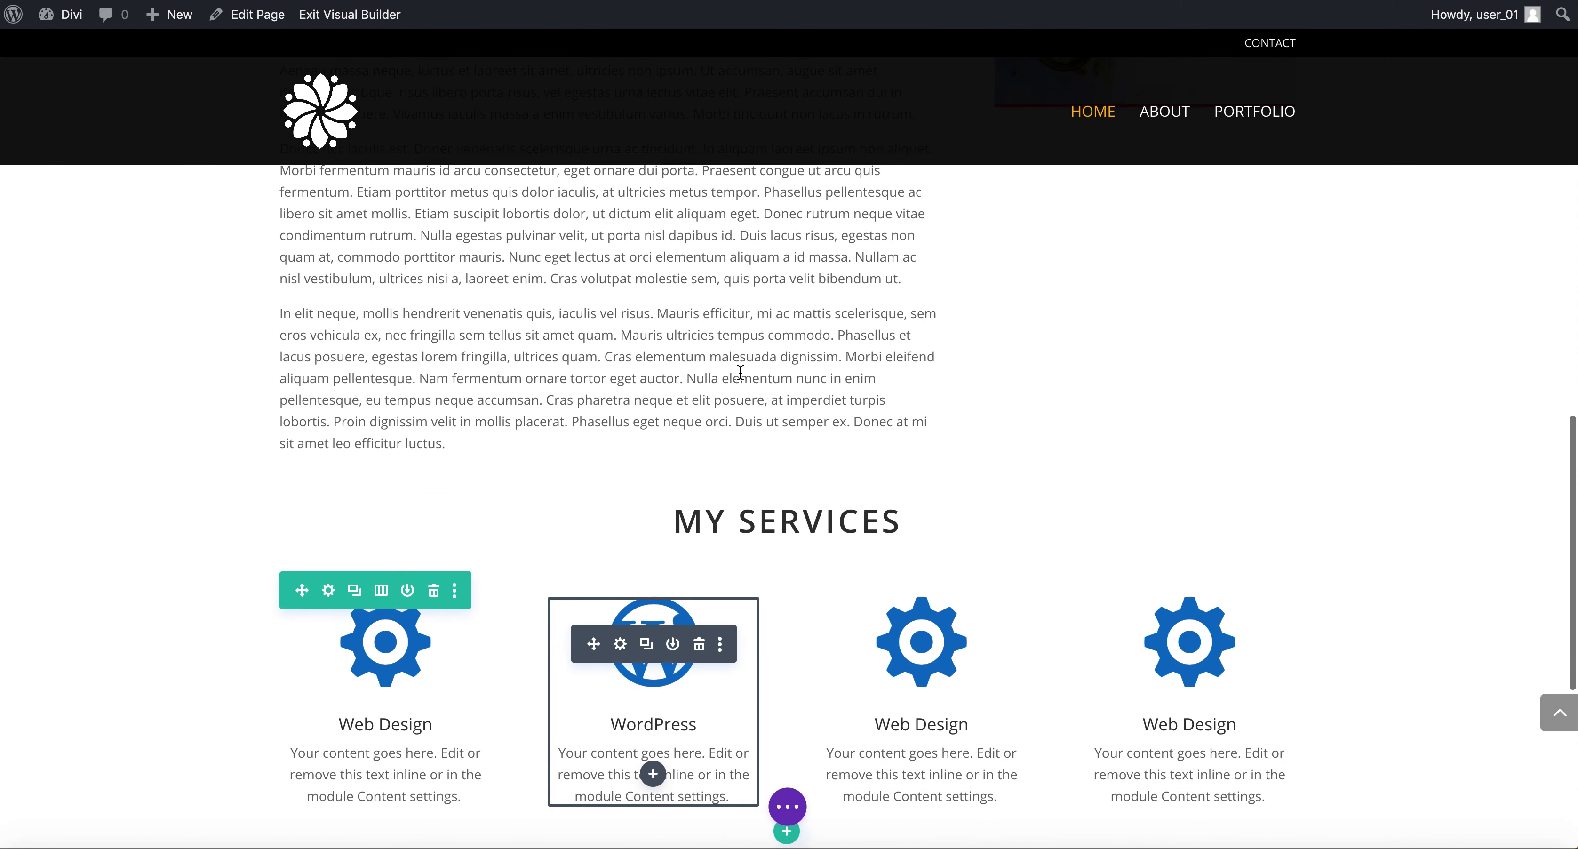
{"action": "scroll", "coordinate": [781, 545], "scroll_direction": "down", "scroll_amount": 4}
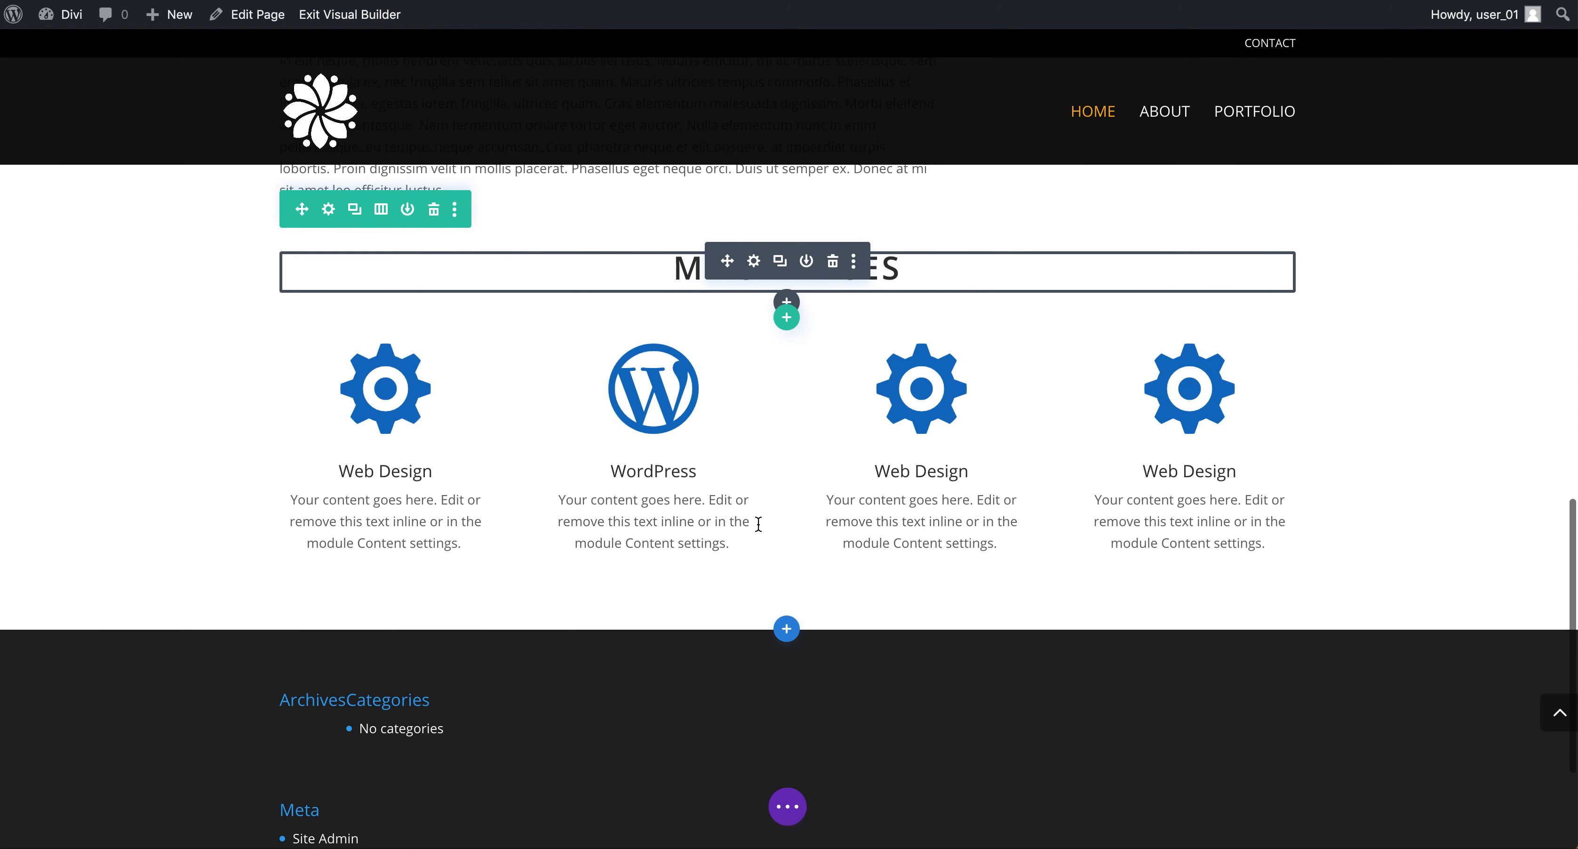
{"action": "left_click", "coordinate": [787, 628]}
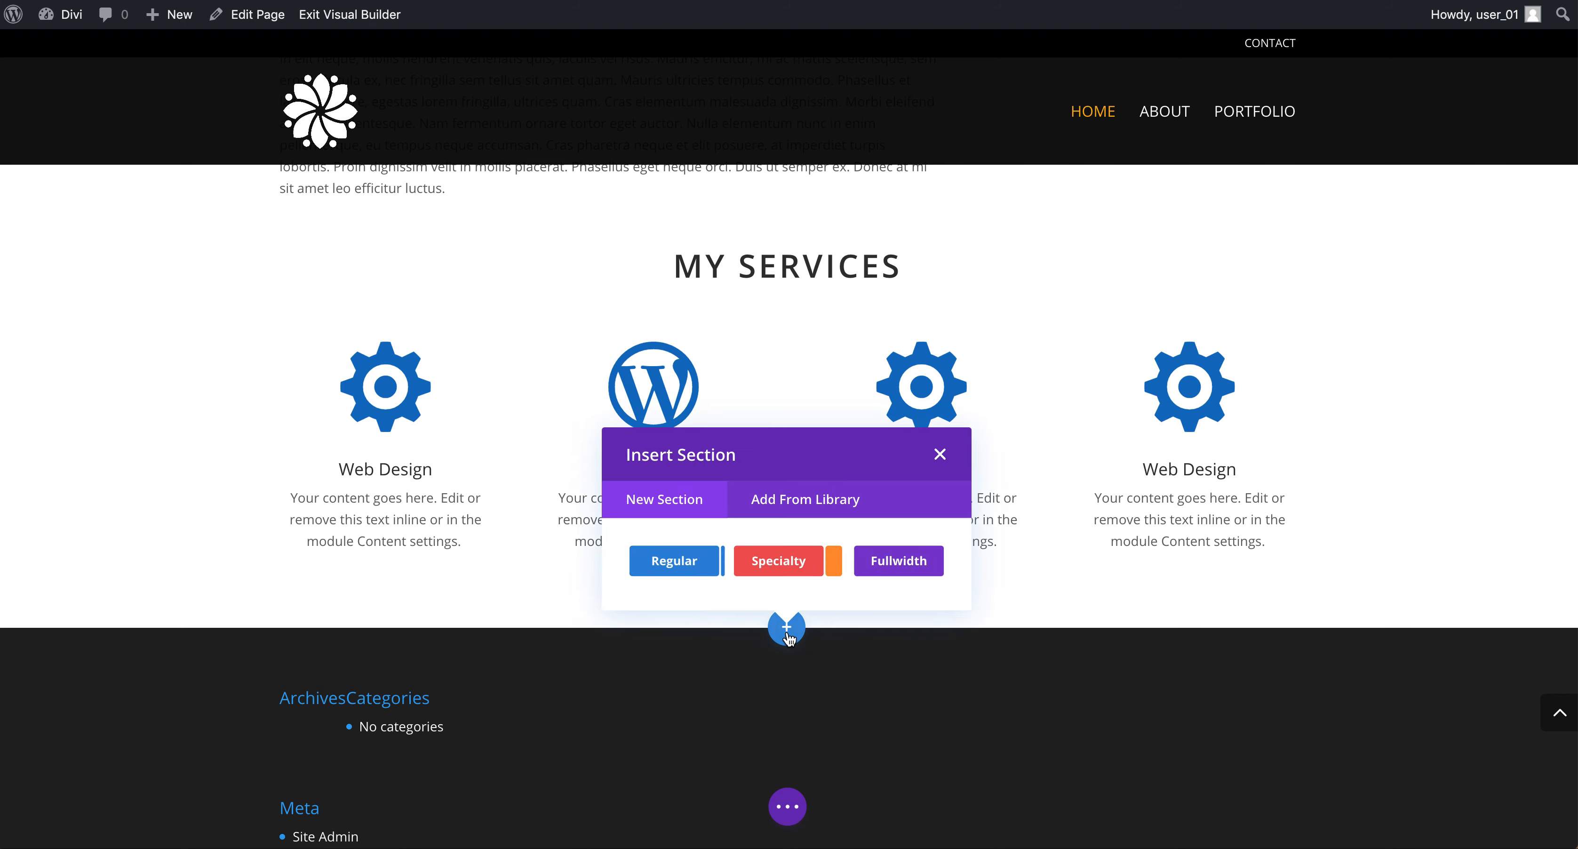
{"action": "left_click", "coordinate": [698, 570]}
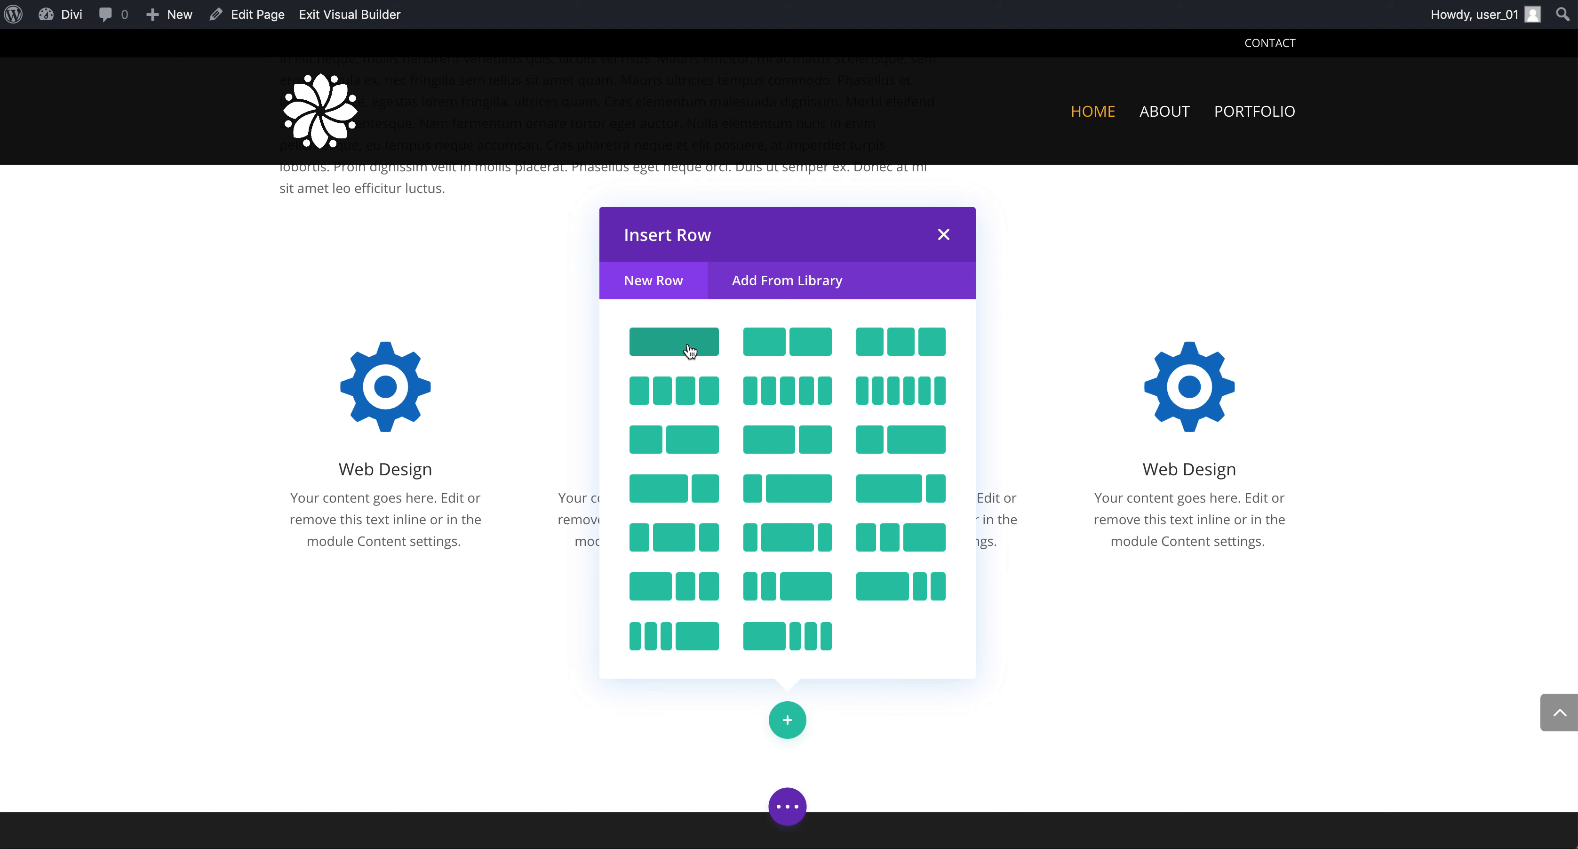
{"action": "left_click", "coordinate": [944, 235]}
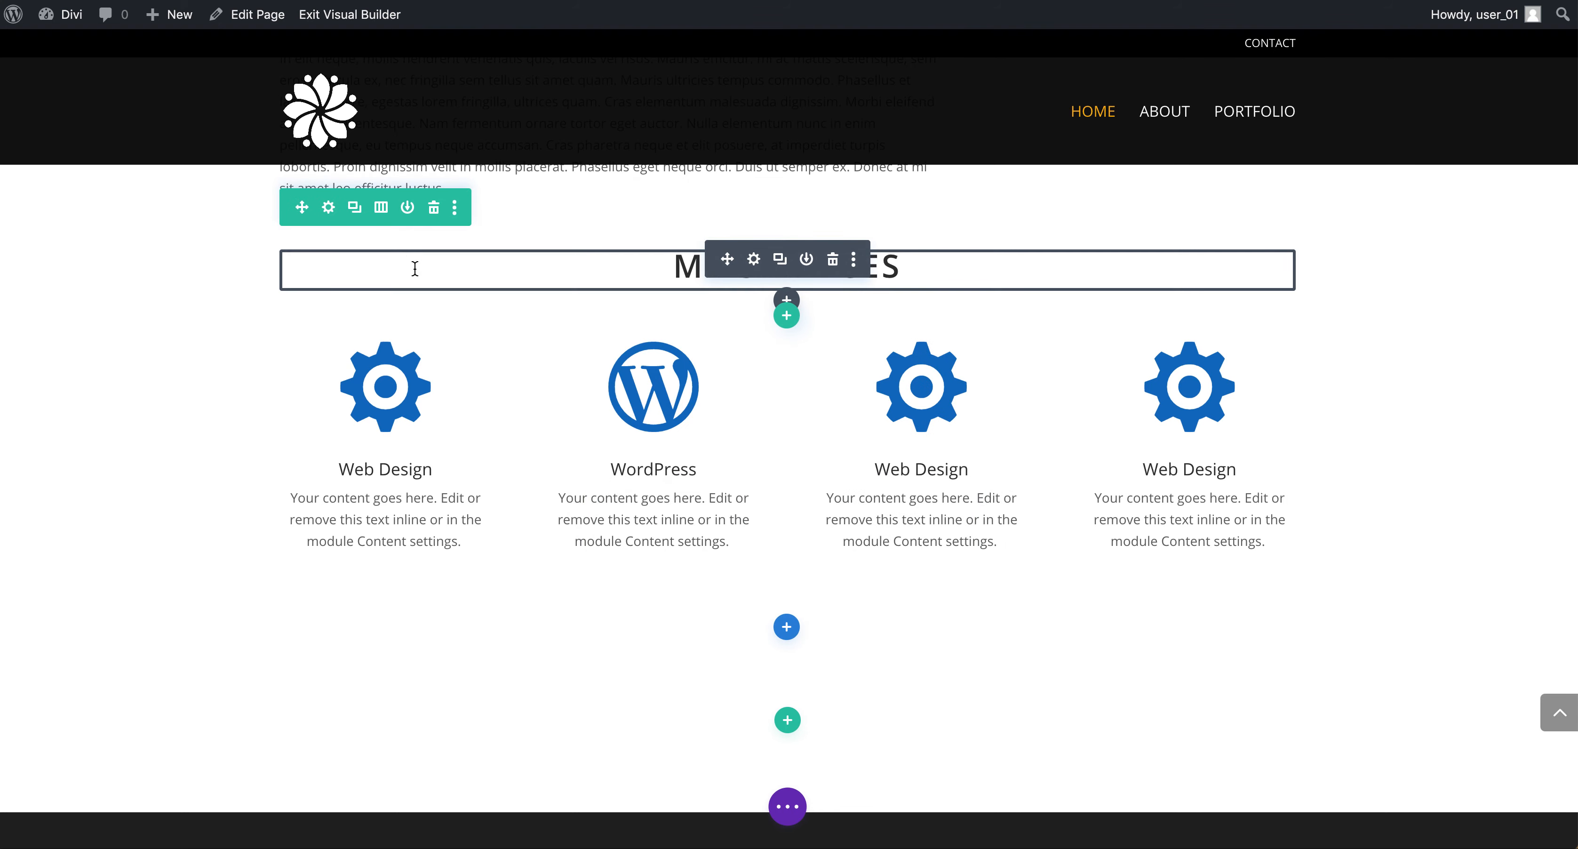
{"action": "left_click_drag", "start_coordinate": [303, 250], "coordinate": [787, 651]}
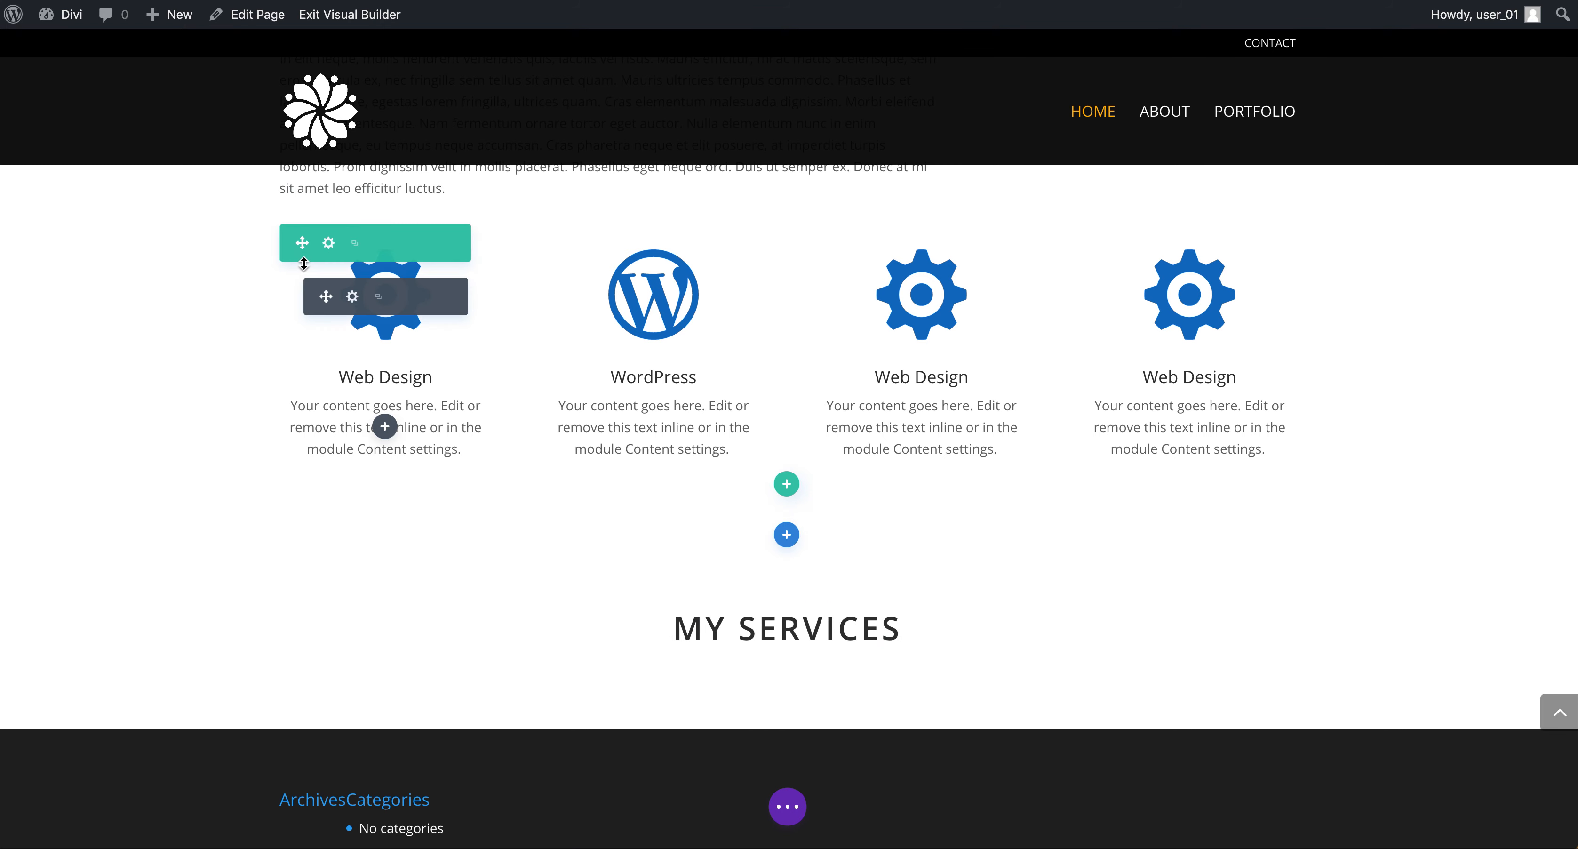
{"action": "left_click_drag", "start_coordinate": [300, 240], "coordinate": [778, 429]}
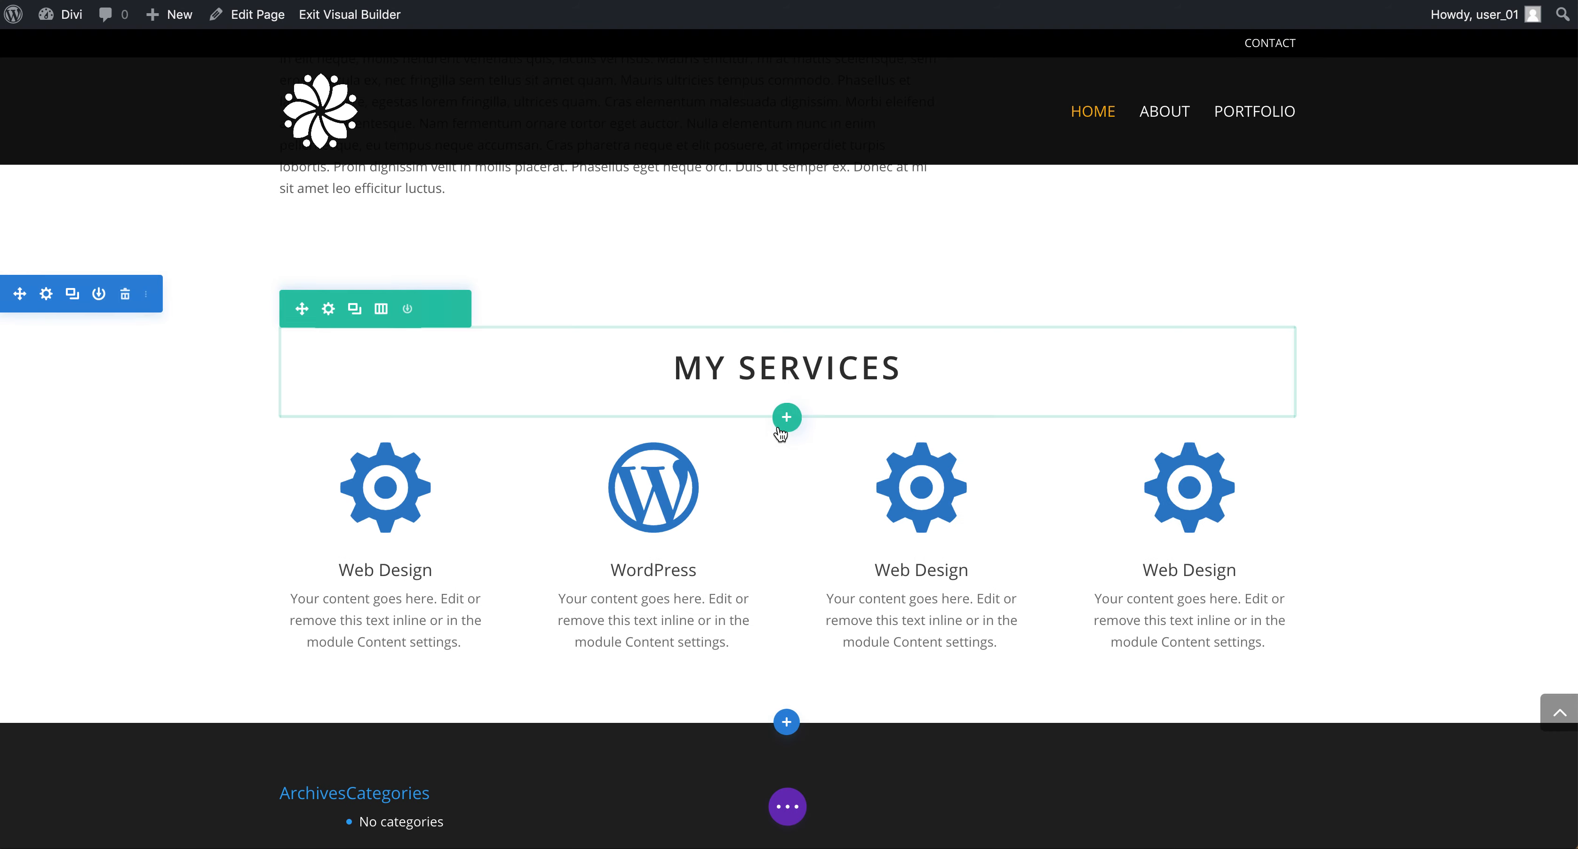
Give the services section a faint grey background of rgba(0,0,0,0.03) and save the section settings.
{"action": "scroll", "coordinate": [359, 543], "scroll_direction": "up", "scroll_amount": 5}
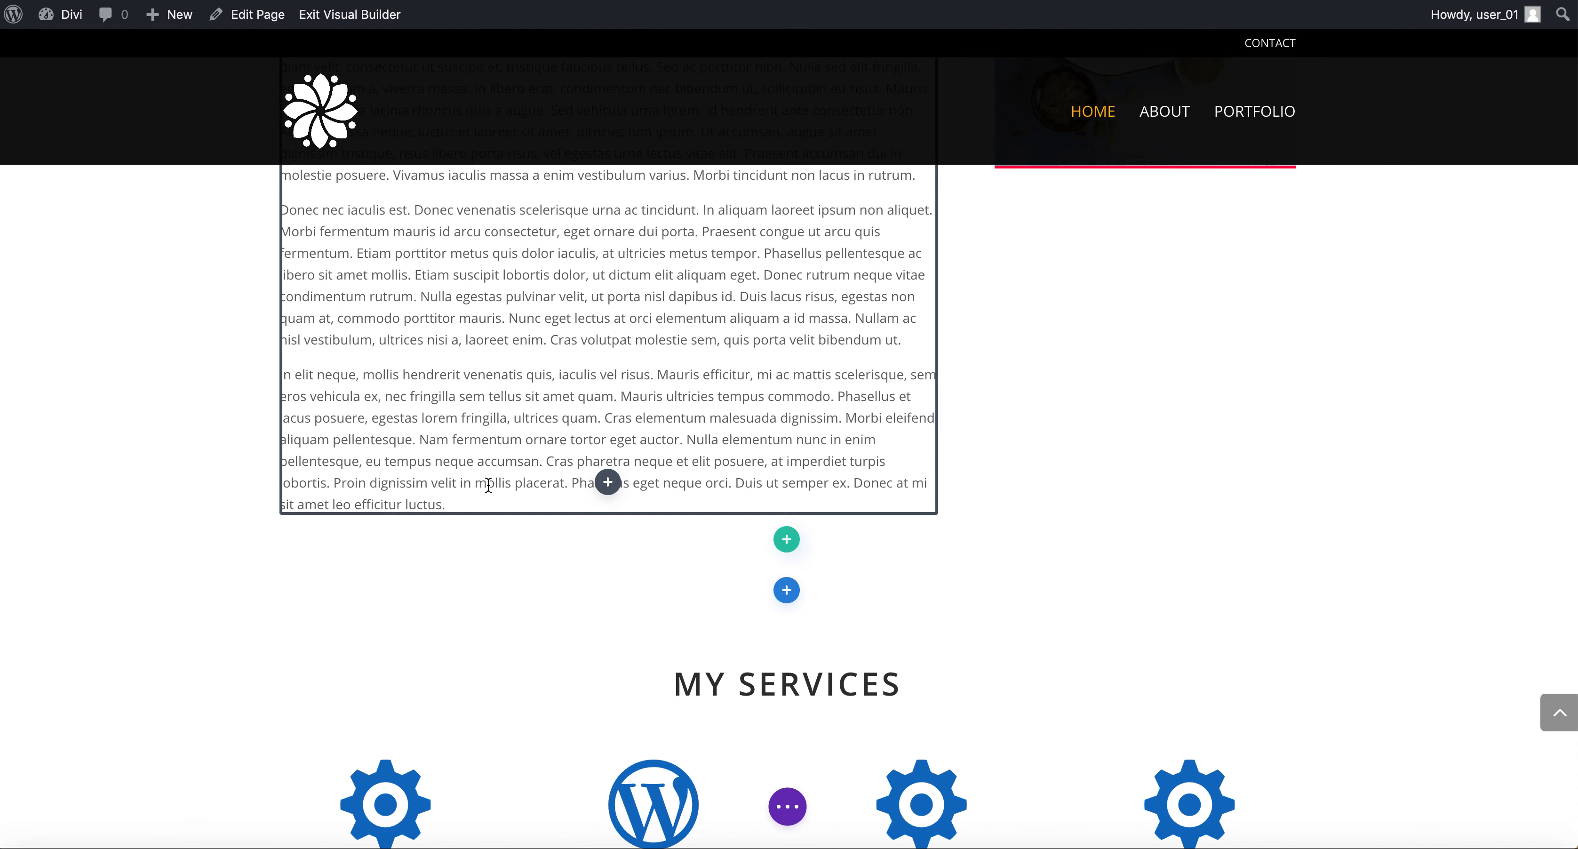
{"action": "scroll", "coordinate": [508, 674], "scroll_direction": "down", "scroll_amount": 2}
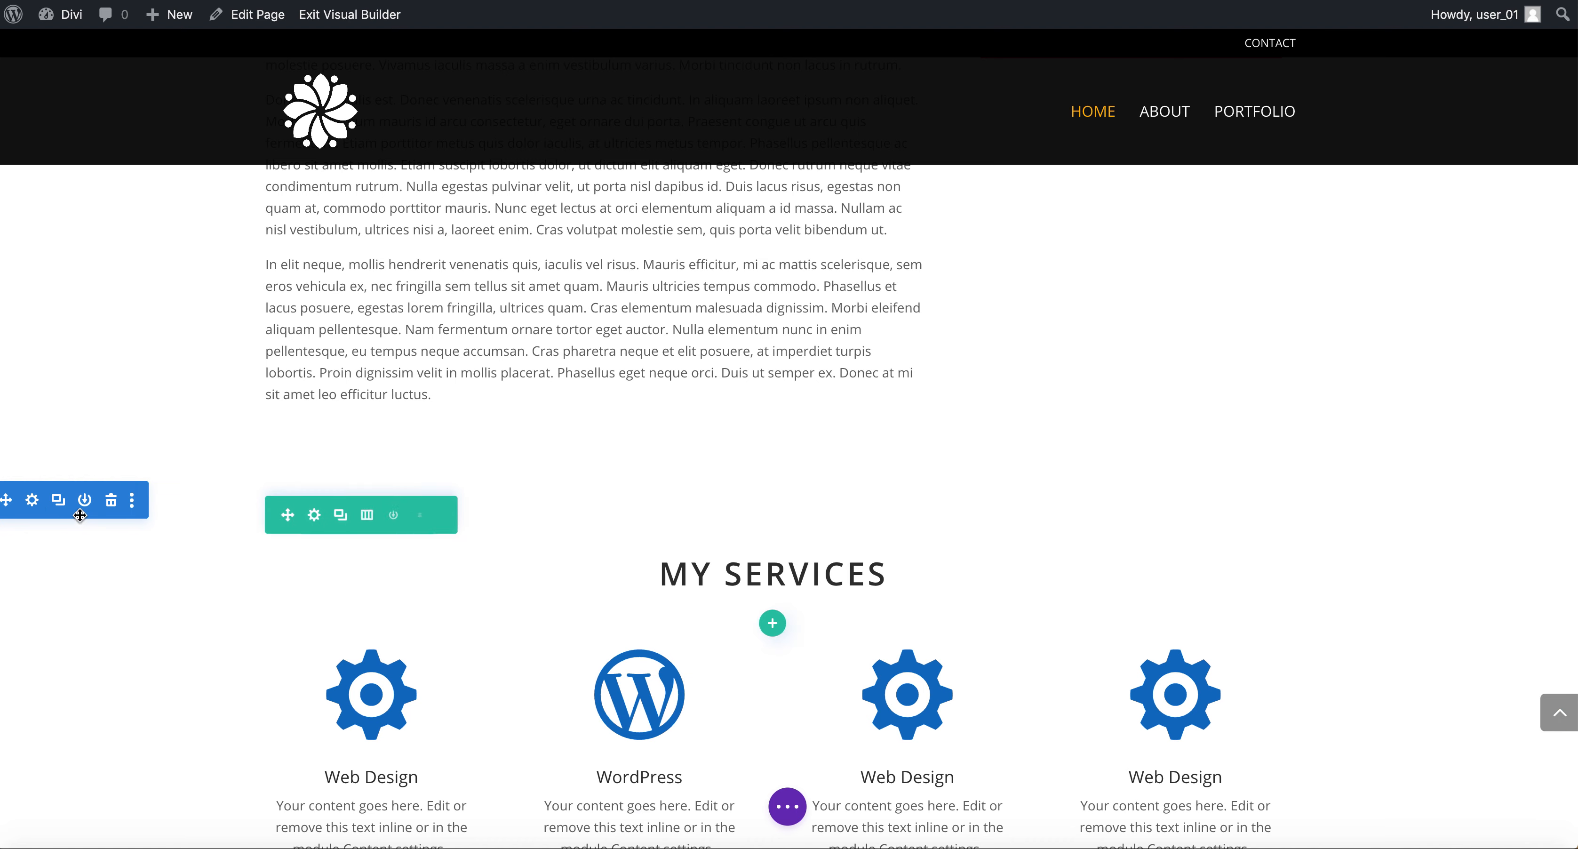
{"action": "left_click", "coordinate": [33, 500]}
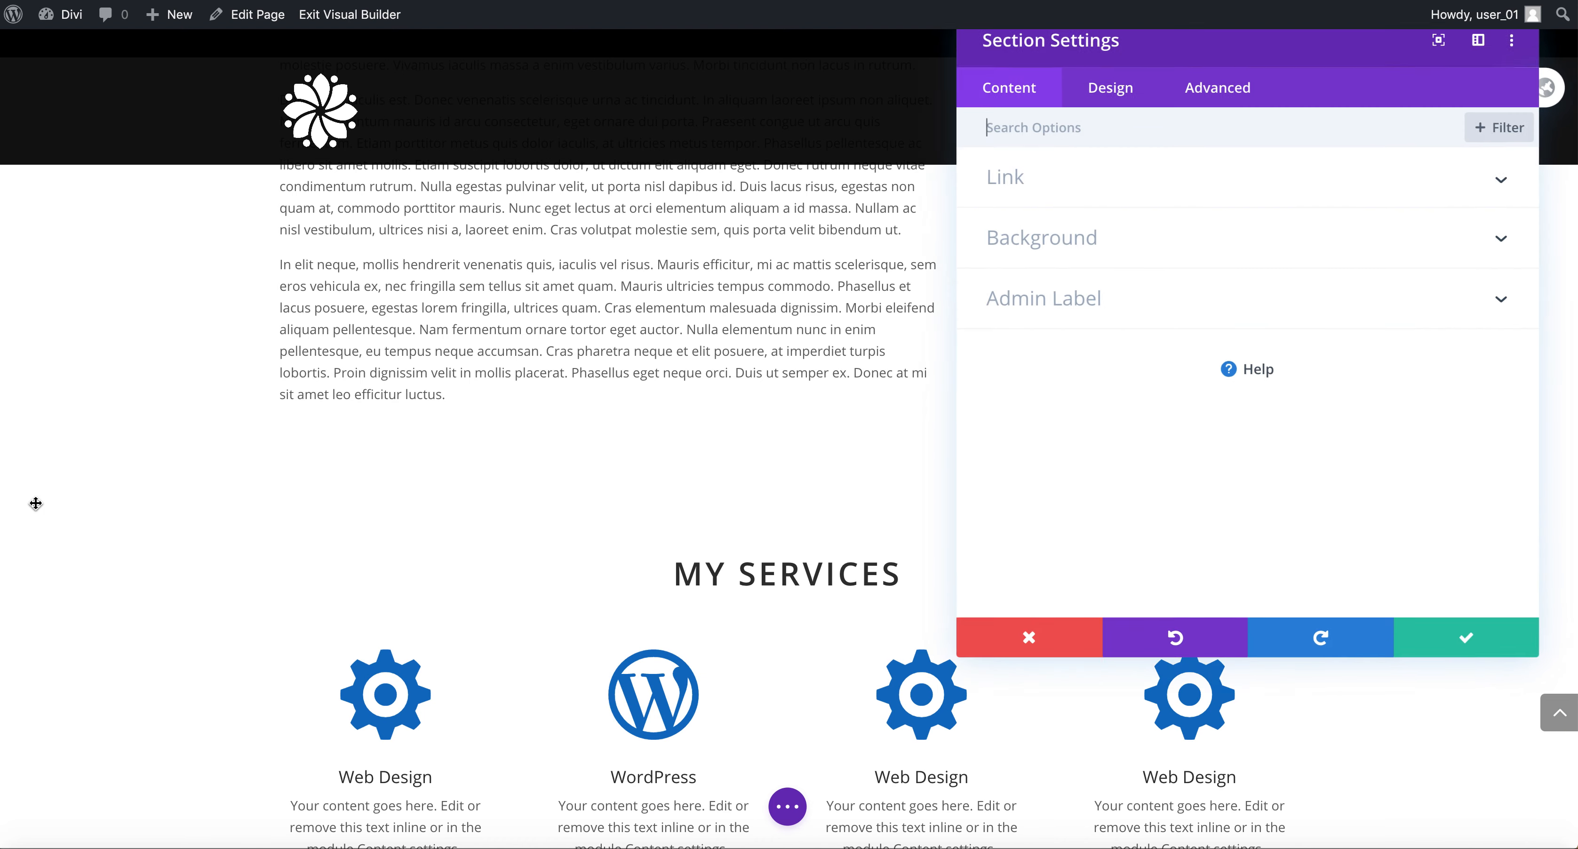
{"action": "left_click", "coordinate": [1070, 245]}
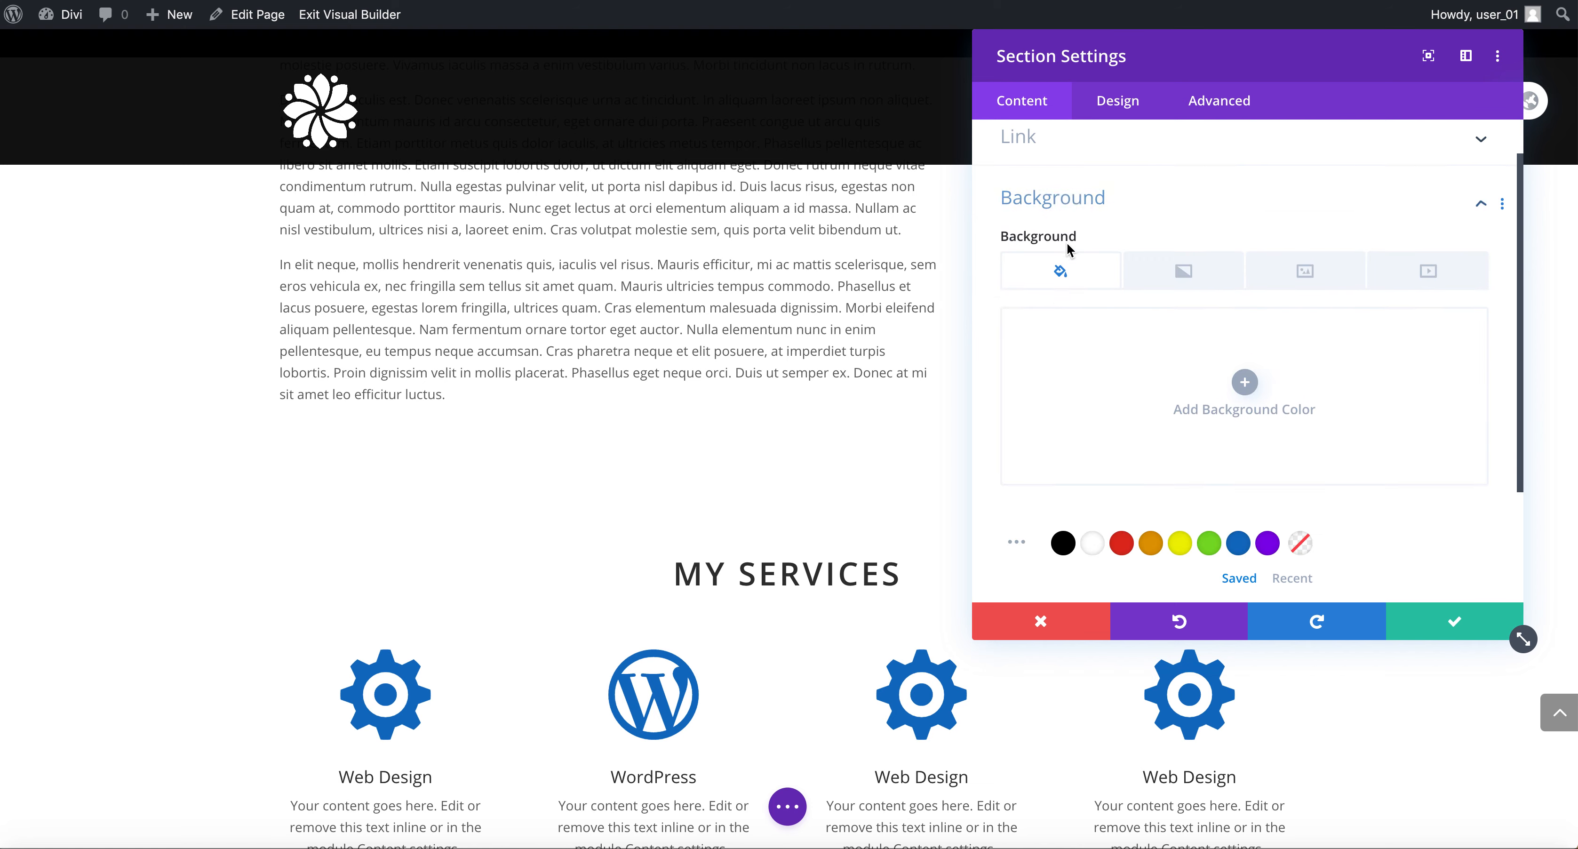
{"action": "left_click", "coordinate": [1063, 466]}
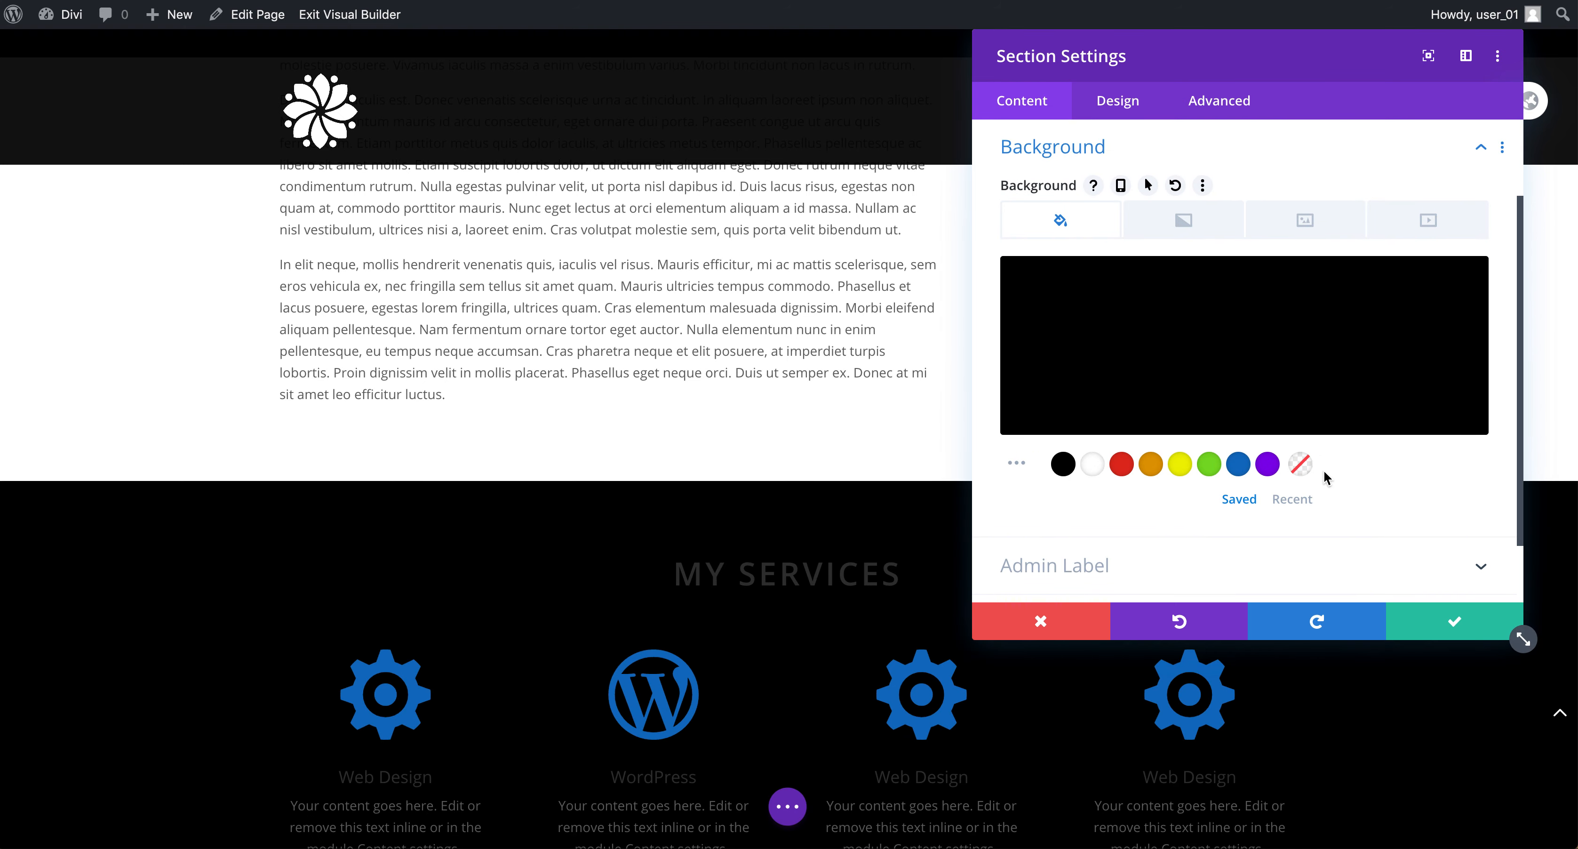
{"action": "left_click", "coordinate": [1226, 366]}
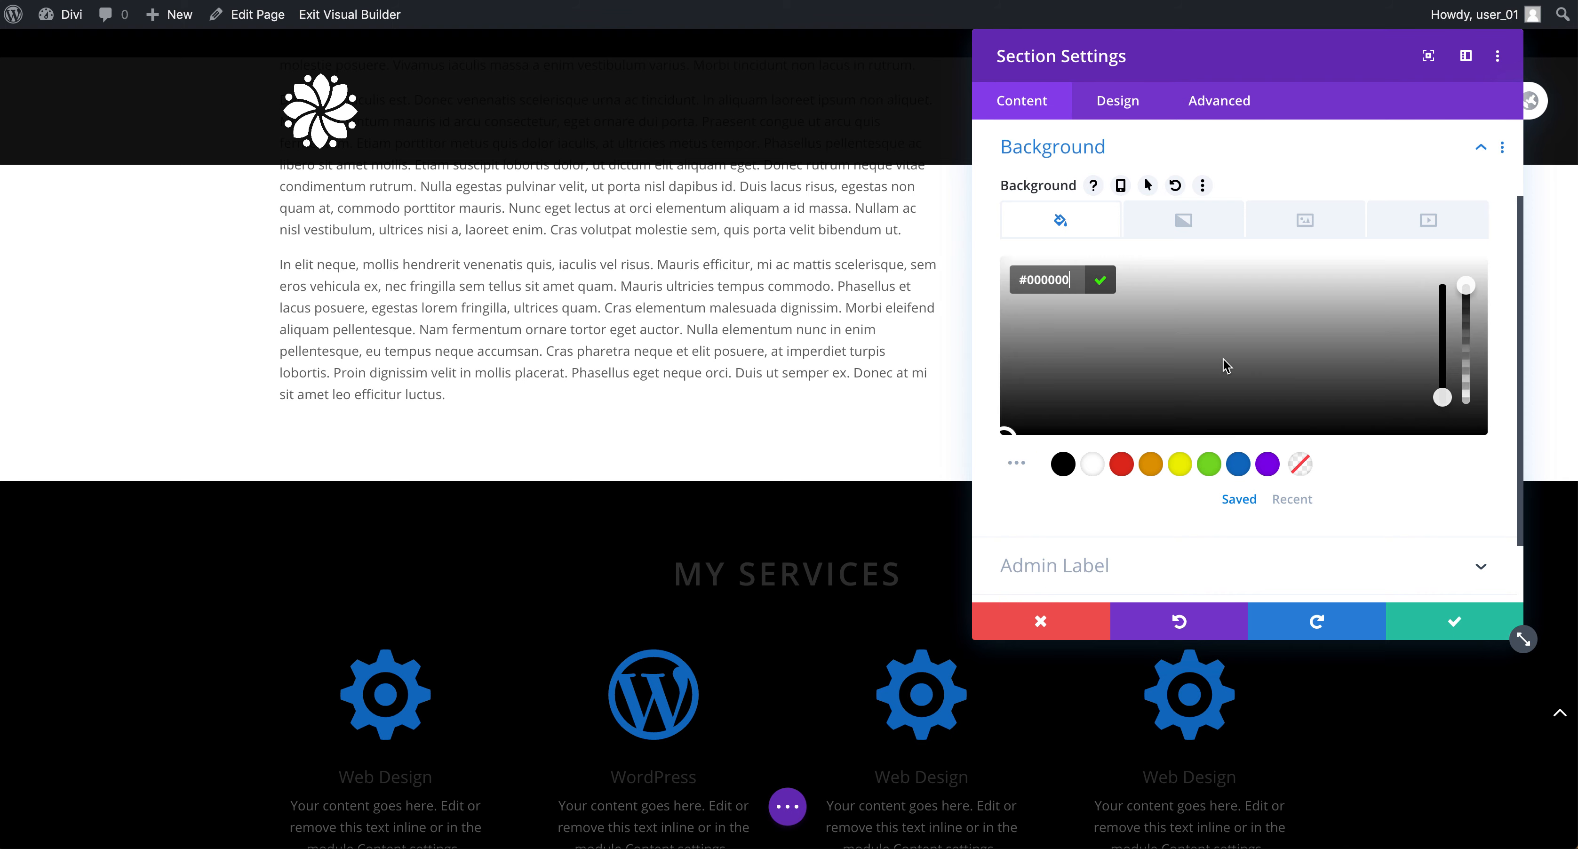
{"action": "left_click_drag", "start_coordinate": [1467, 287], "coordinate": [1472, 403]}
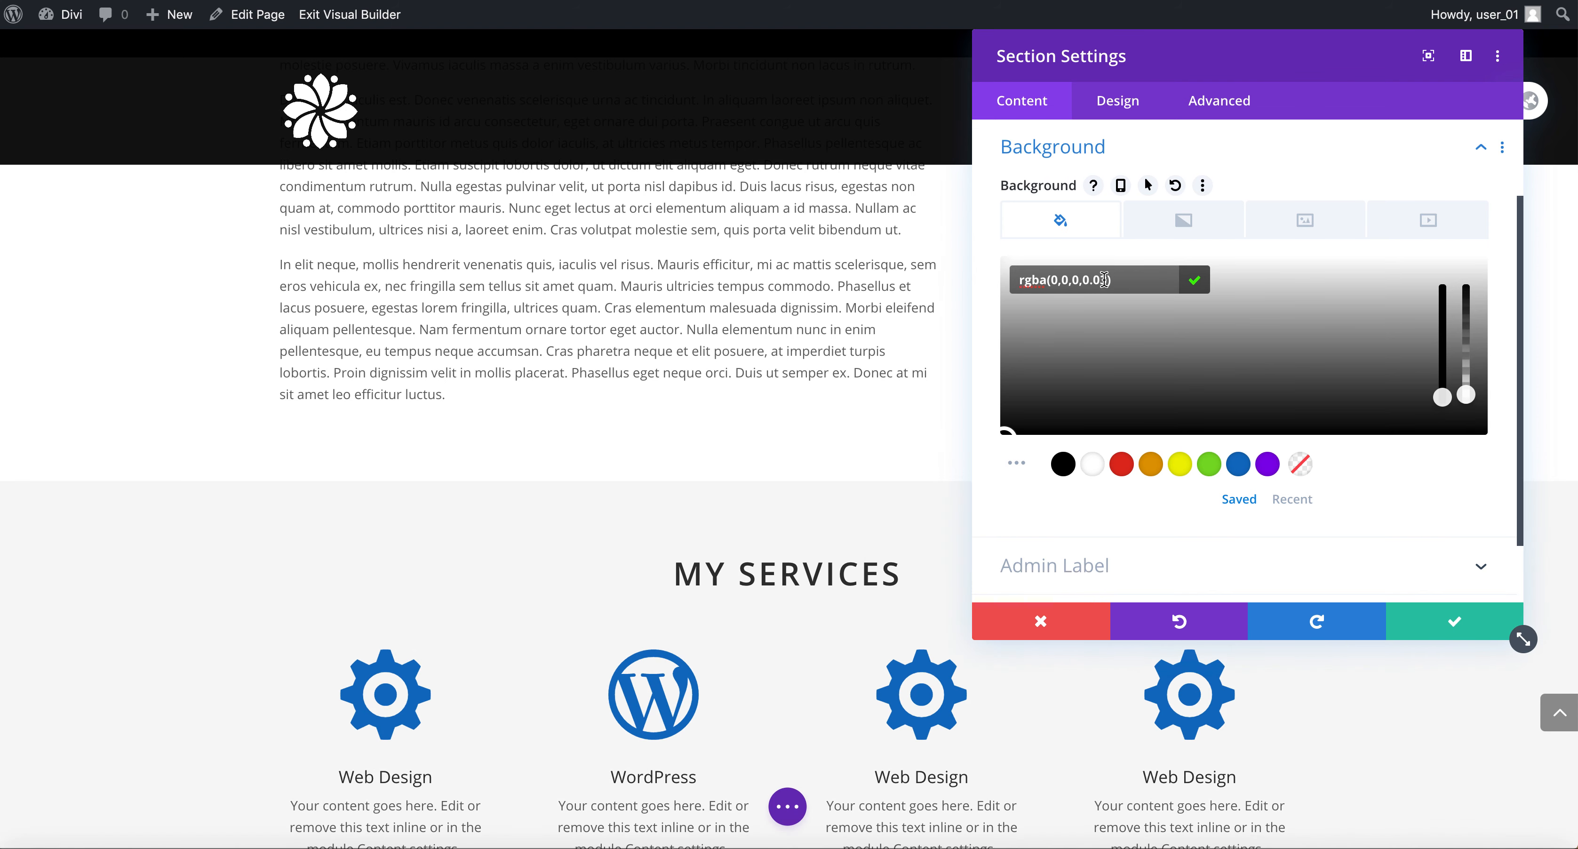
{"action": "scroll", "coordinate": [715, 530], "scroll_direction": "down", "scroll_amount": 3}
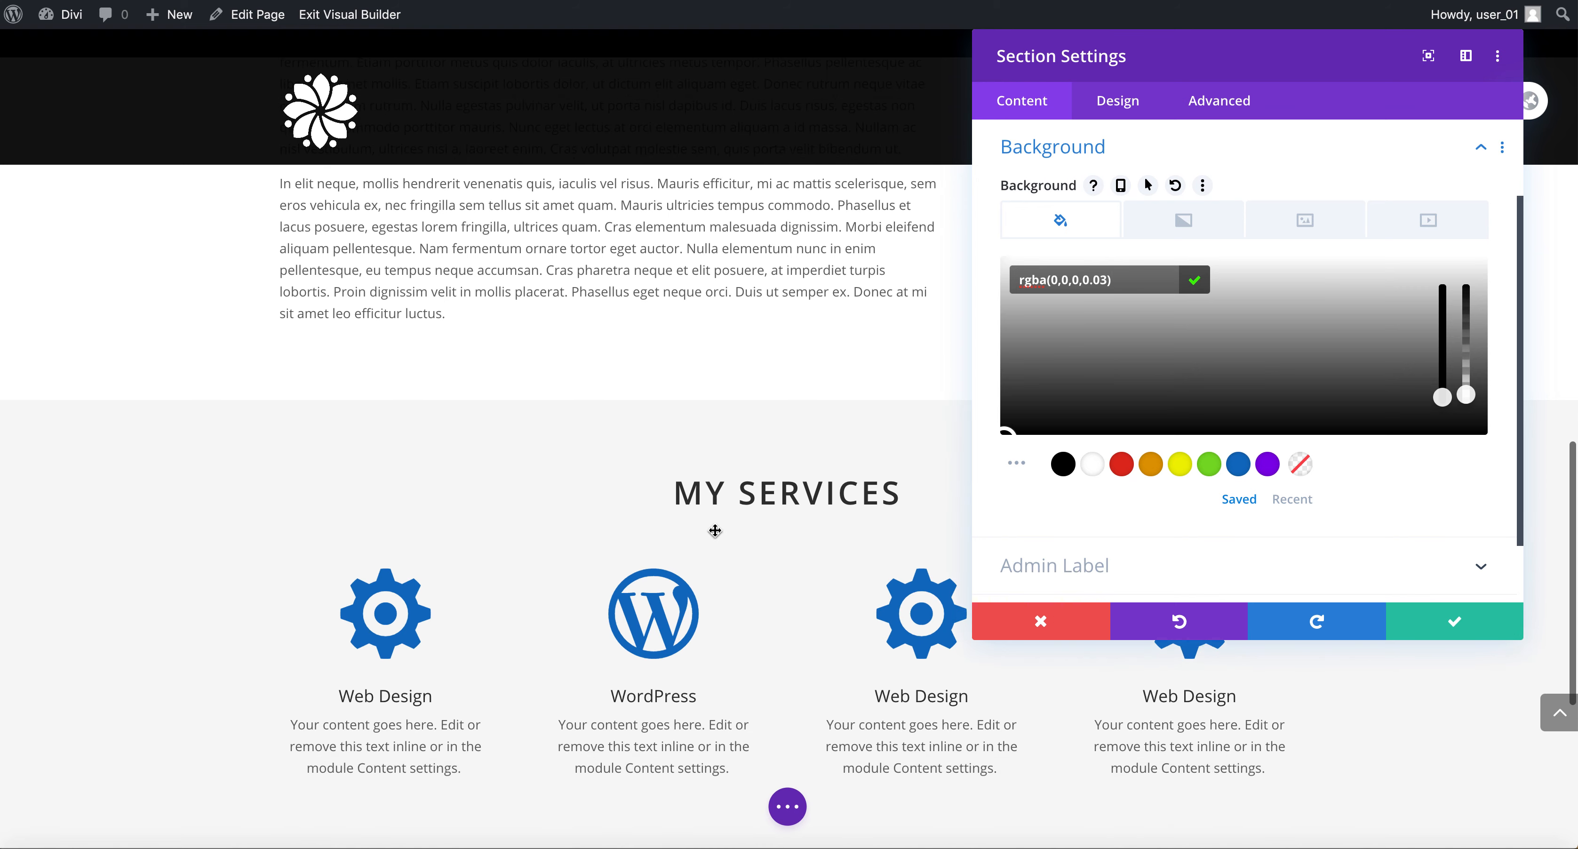
{"action": "left_click", "coordinate": [1457, 628]}
Save the page and exit the Visual Builder.
{"action": "scroll", "coordinate": [1114, 579], "scroll_direction": "up", "scroll_amount": 5}
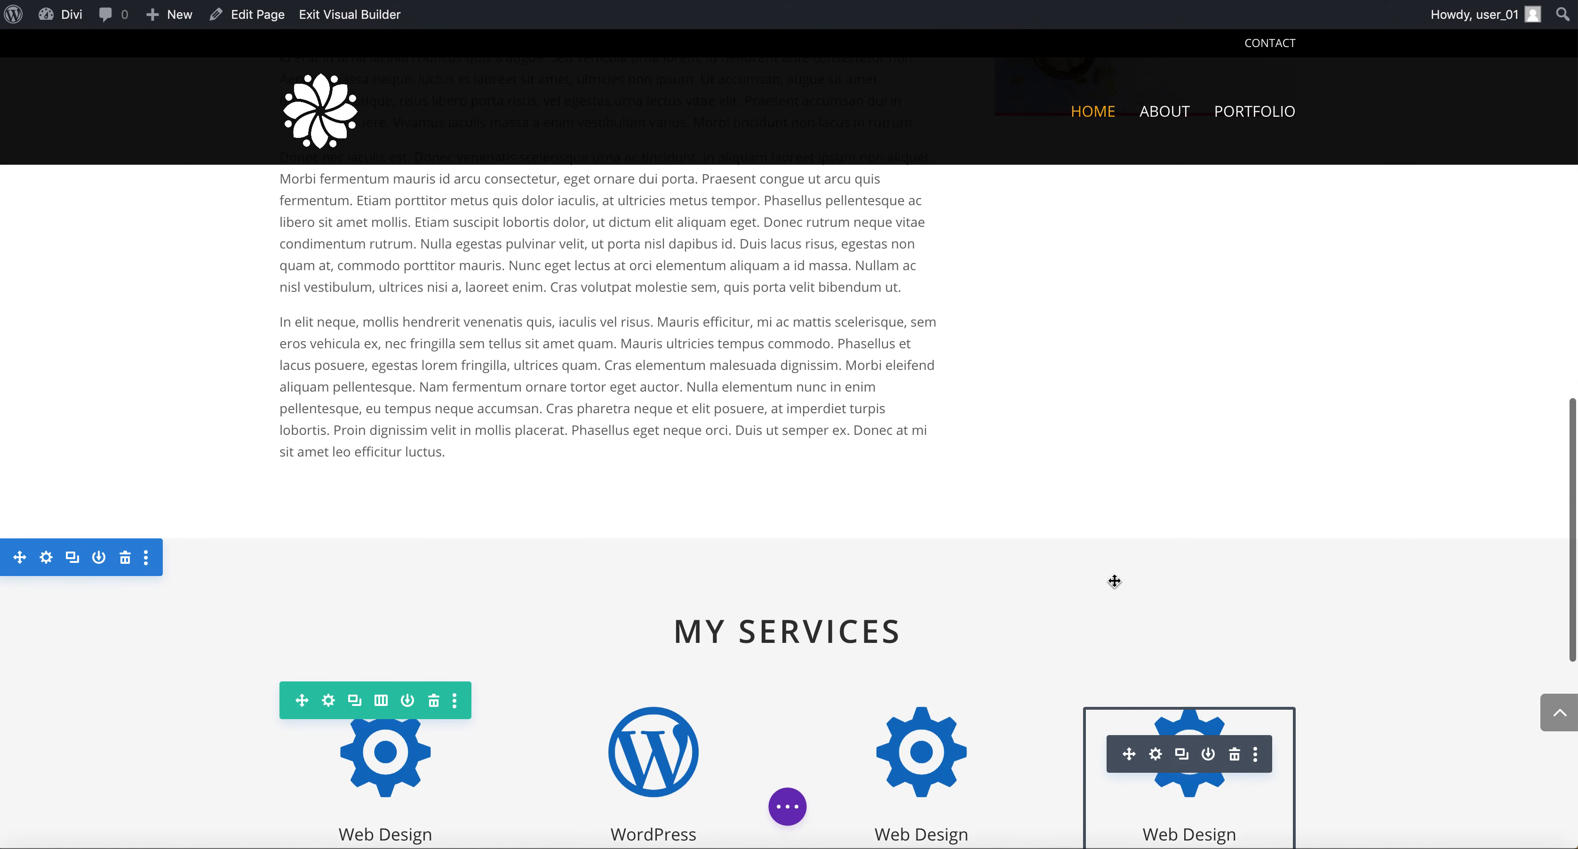
{"action": "scroll", "coordinate": [1114, 580], "scroll_direction": "down", "scroll_amount": 8}
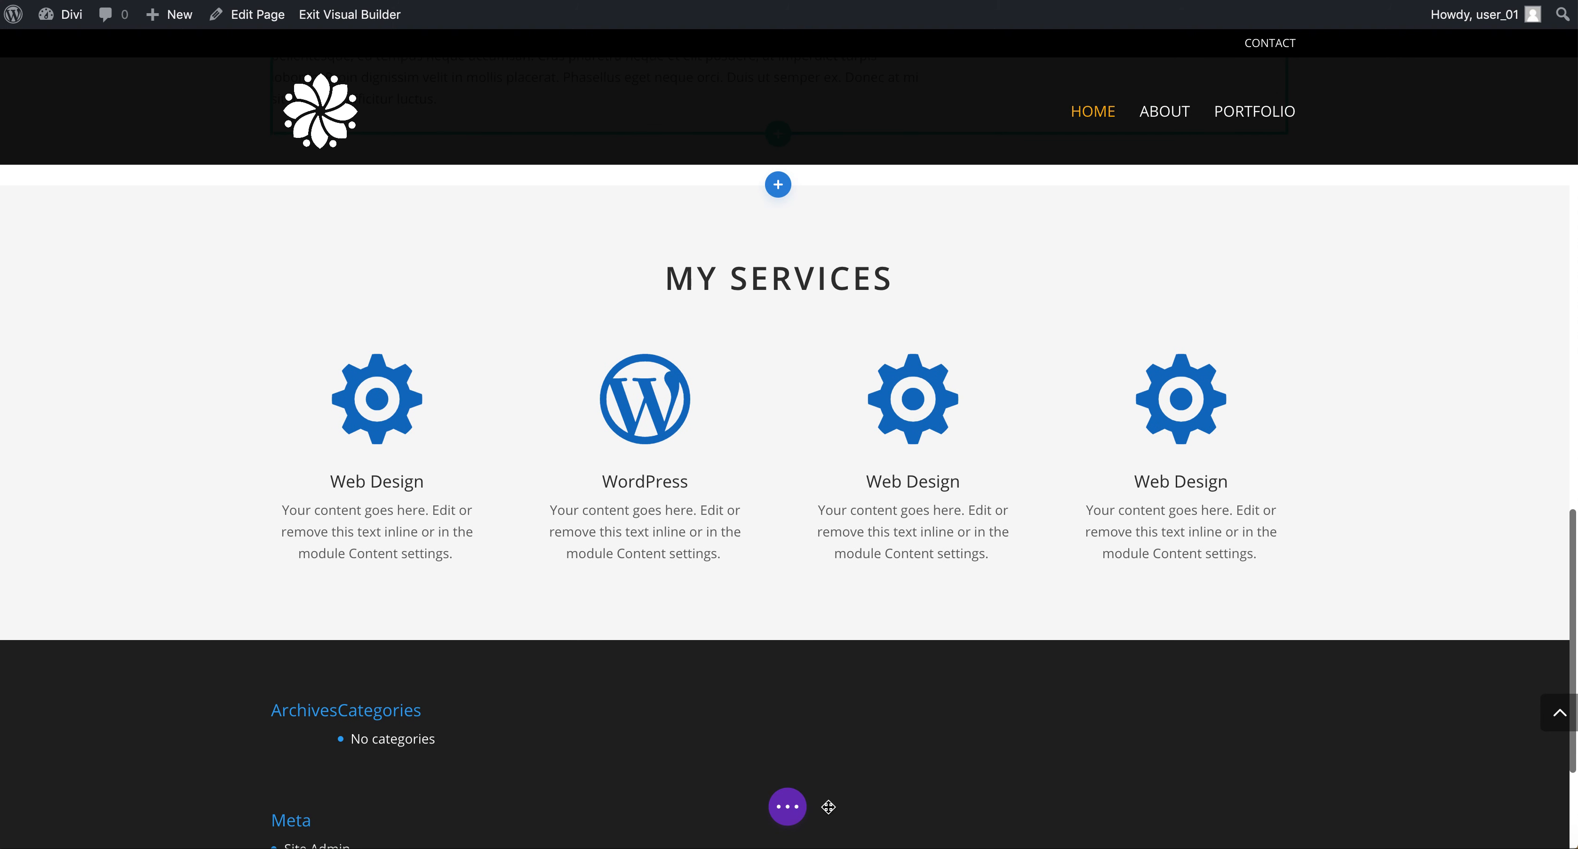
{"action": "left_click", "coordinate": [789, 807]}
{"action": "left_click", "coordinate": [1523, 806]}
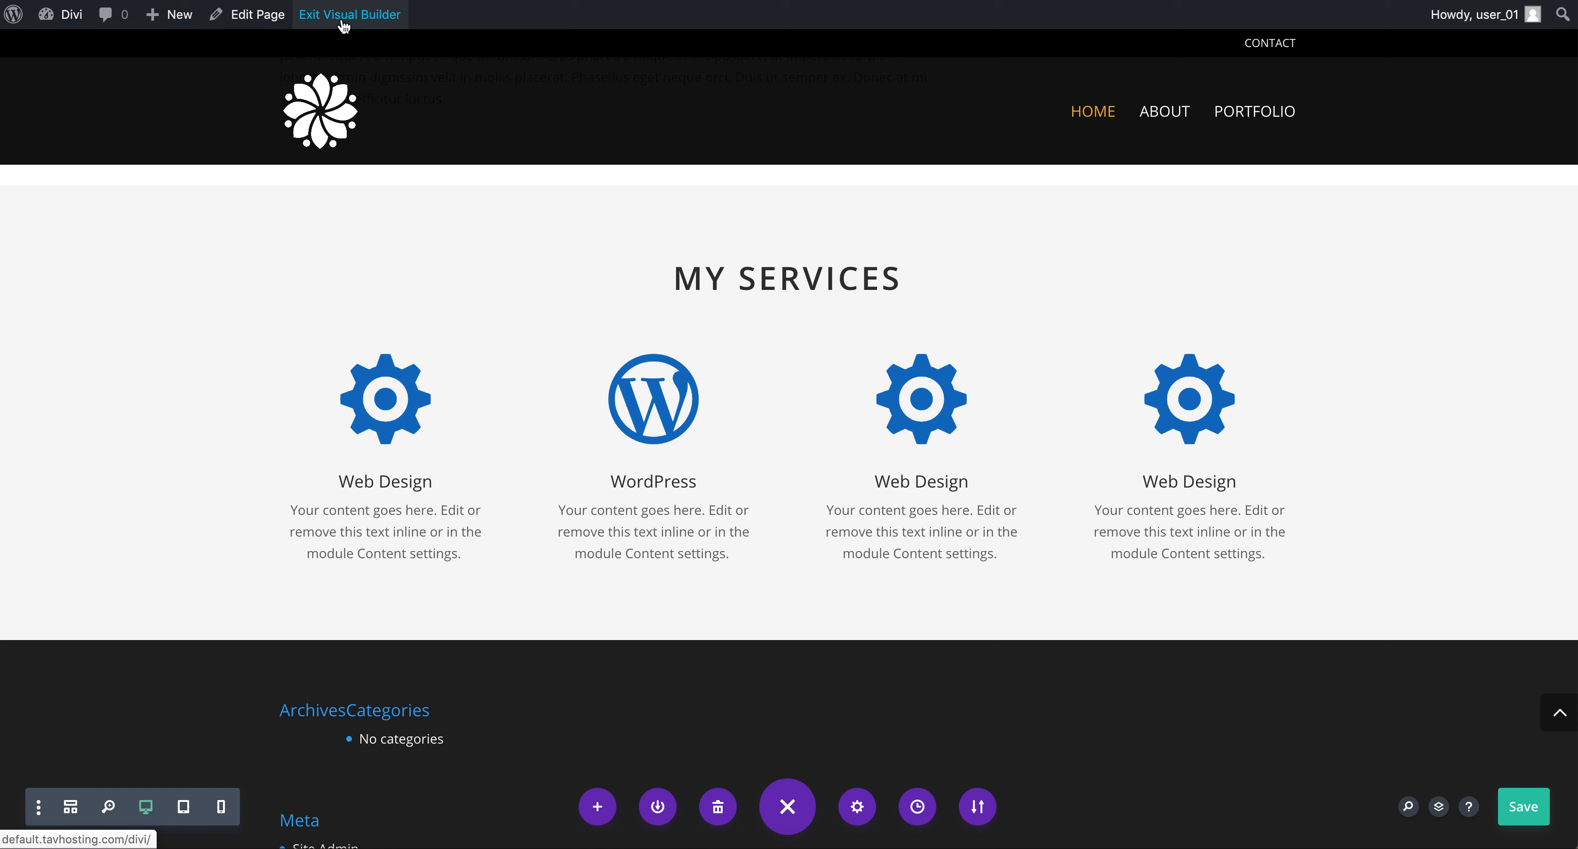
{"action": "left_click", "coordinate": [344, 15]}
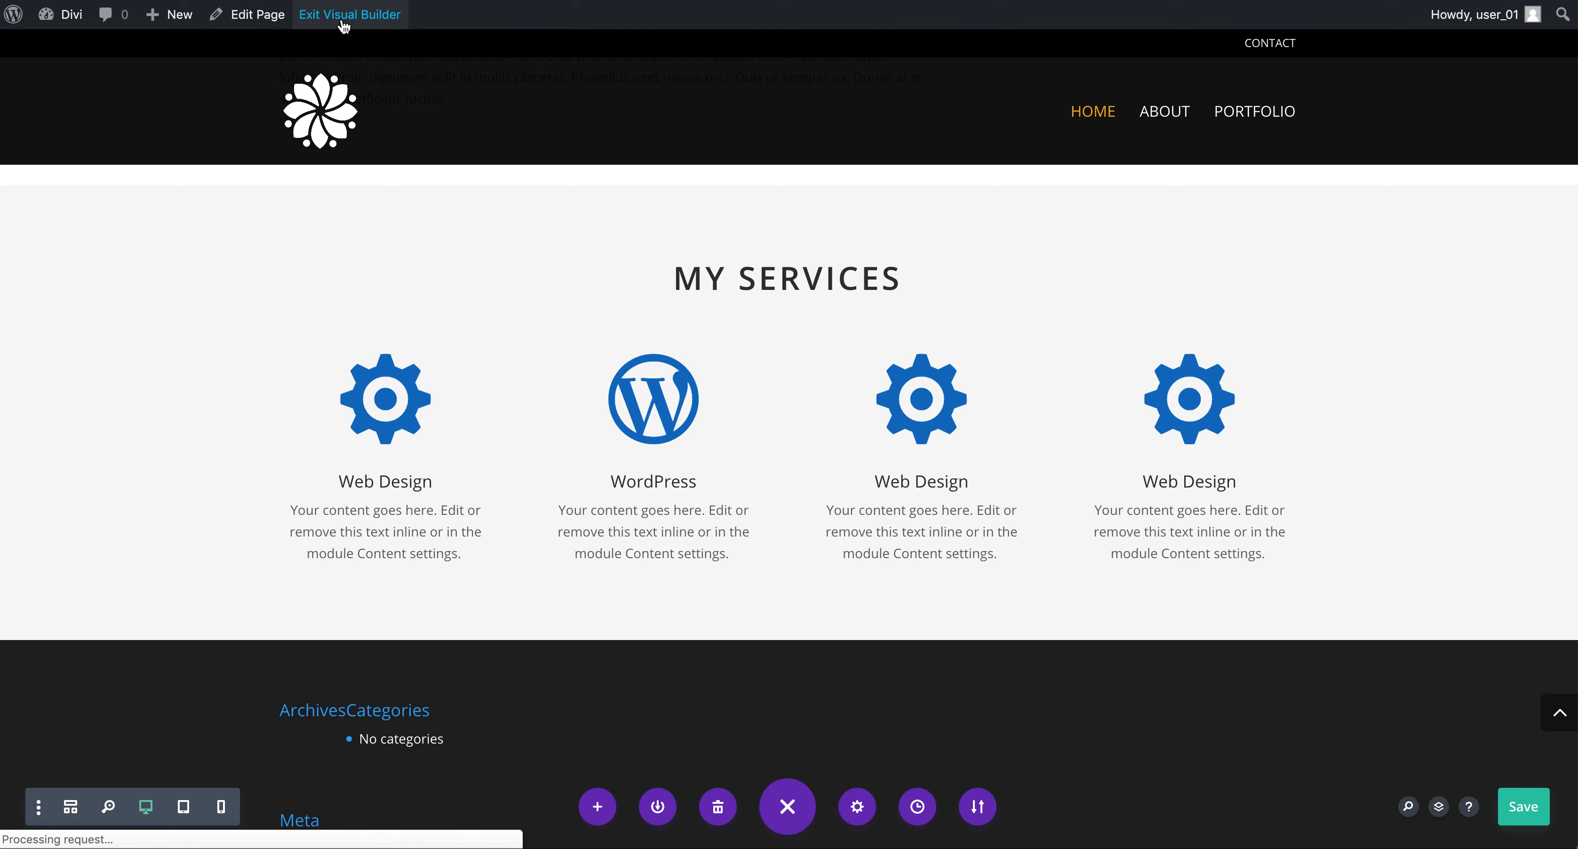
Scroll through the live page to review the new services section.
{"action": "scroll", "coordinate": [642, 451], "scroll_direction": "down", "scroll_amount": 10}
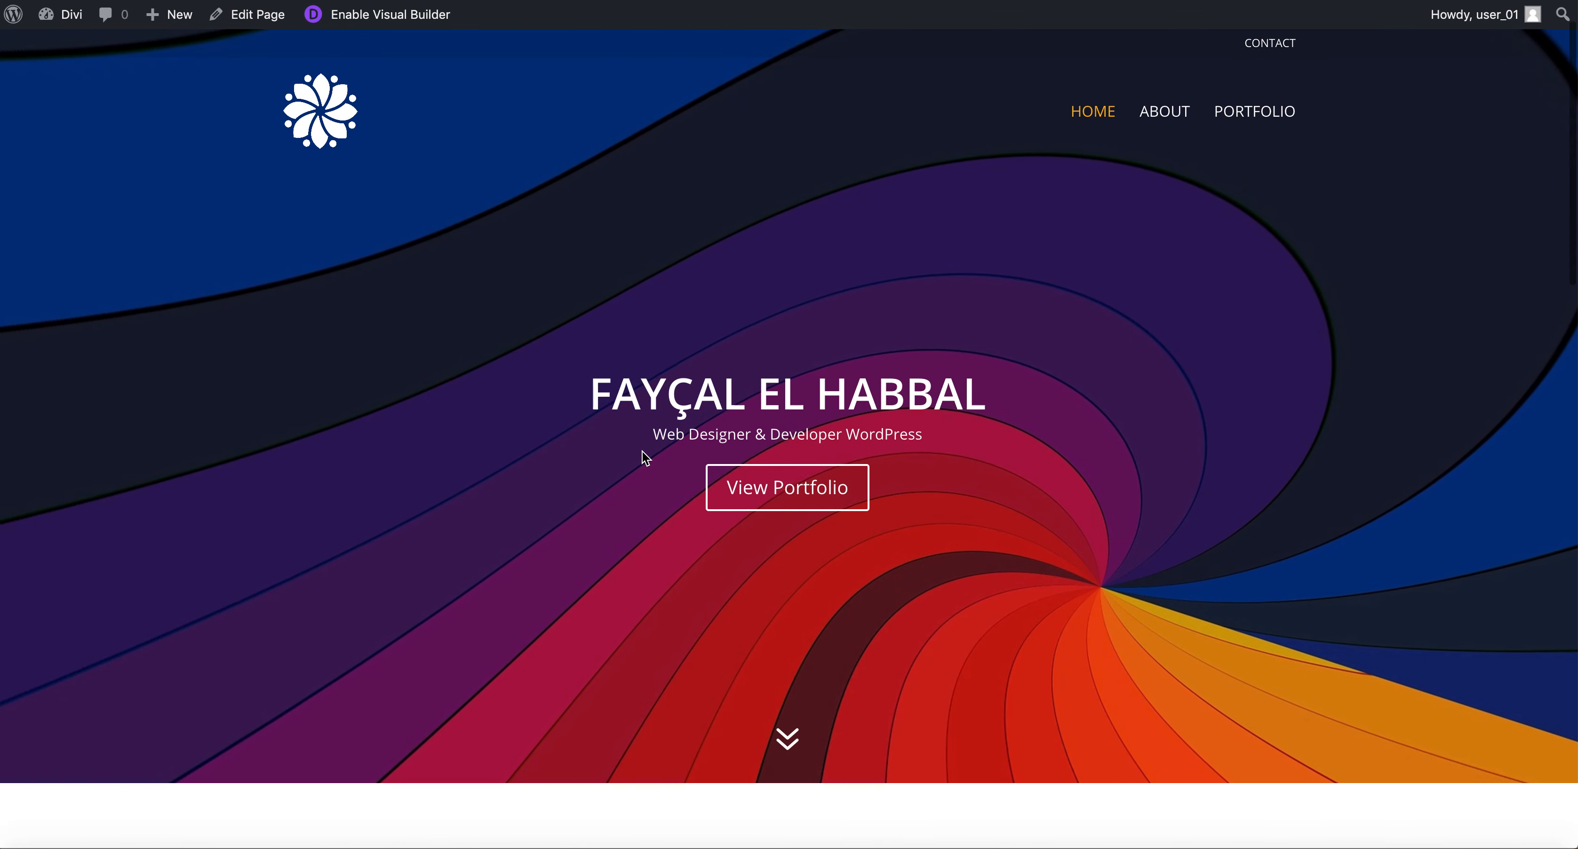
{"action": "scroll", "coordinate": [642, 451], "scroll_direction": "down", "scroll_amount": 8}
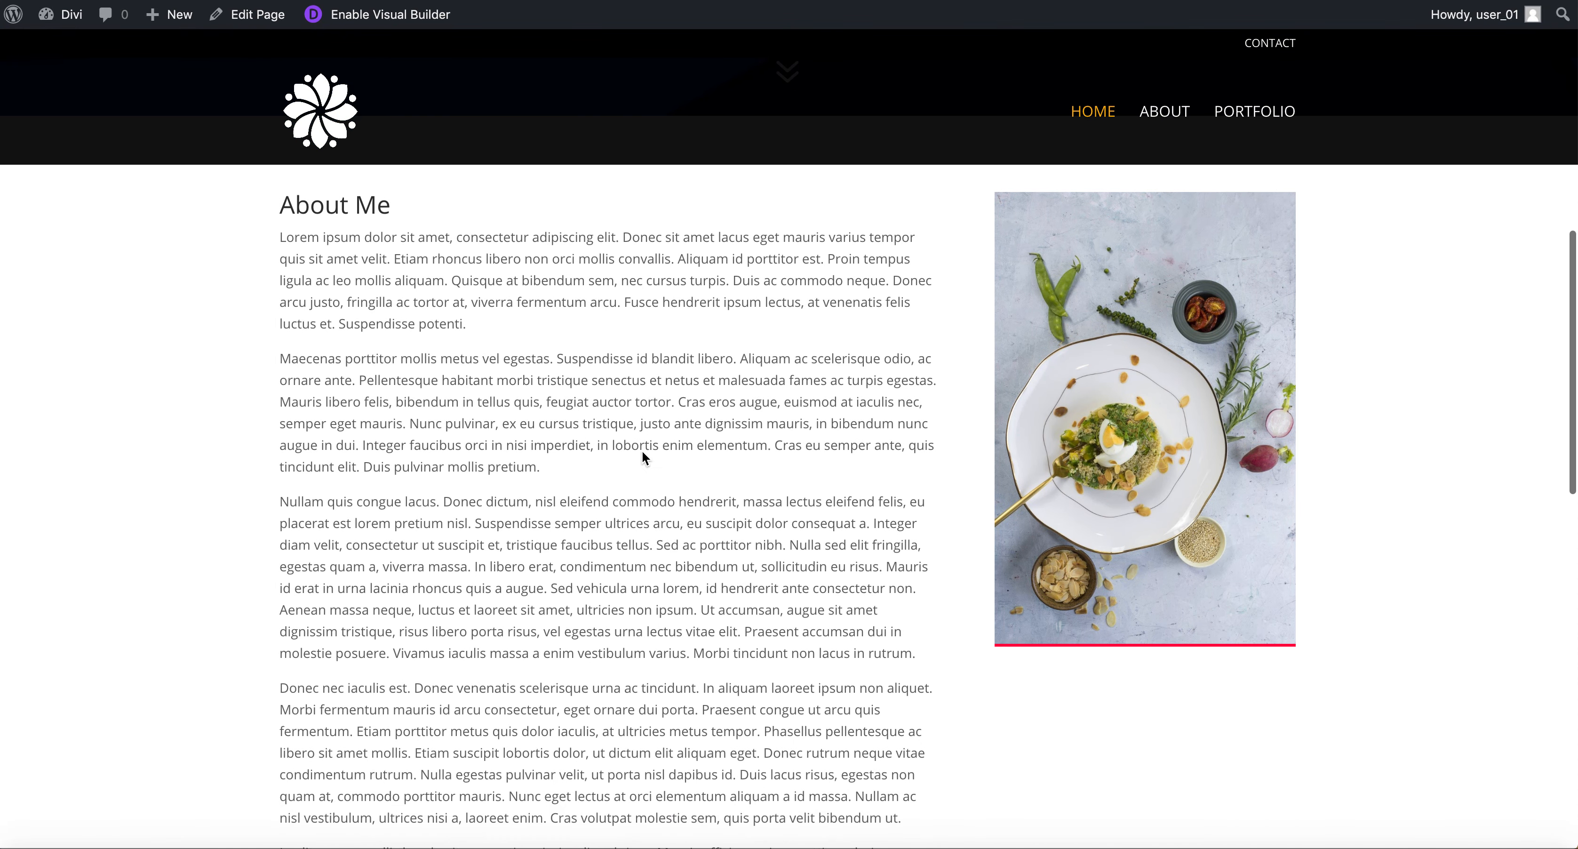
{"action": "scroll", "coordinate": [643, 452], "scroll_direction": "down", "scroll_amount": 3}
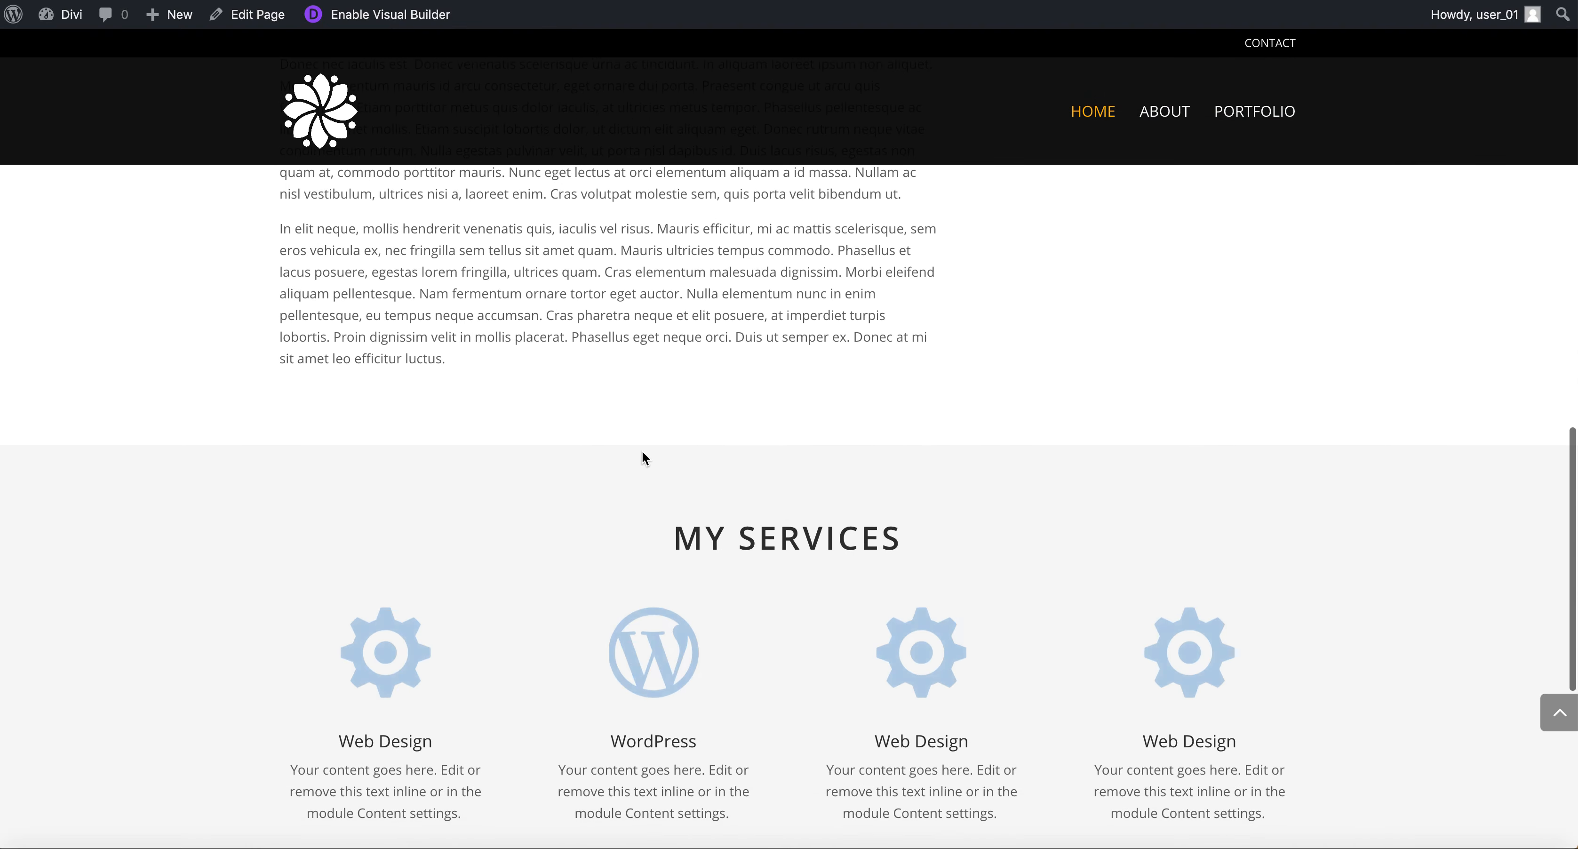
{"action": "scroll", "coordinate": [701, 653], "scroll_direction": "down", "scroll_amount": 1}
{"action": "scroll", "coordinate": [701, 654], "scroll_direction": "down", "scroll_amount": 3}
{"action": "scroll", "coordinate": [702, 653], "scroll_direction": "up", "scroll_amount": 10}
{"action": "scroll", "coordinate": [703, 656], "scroll_direction": "up", "scroll_amount": 12}
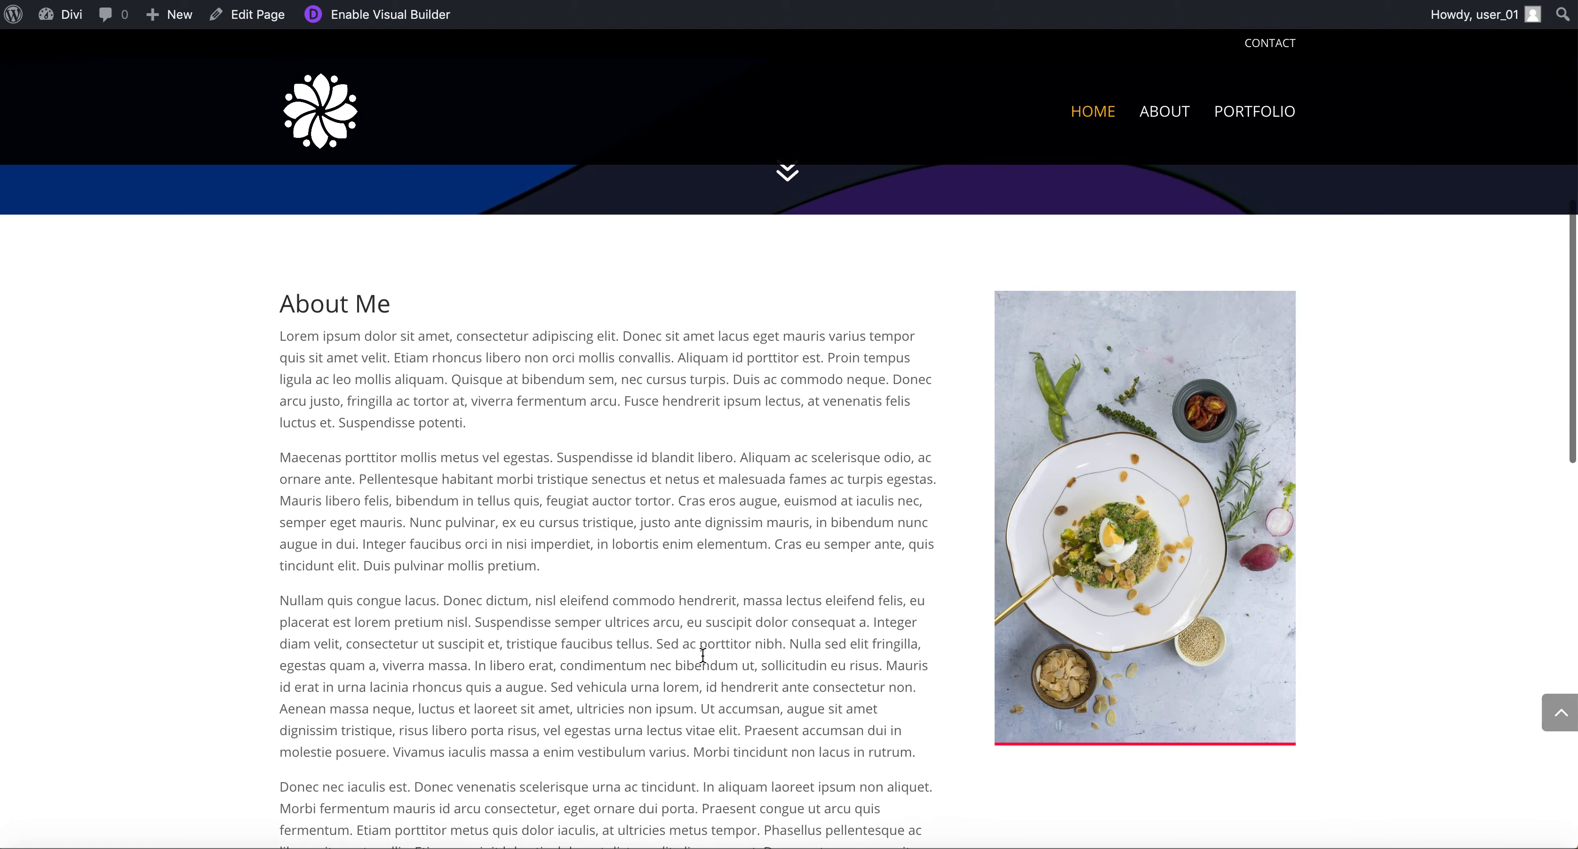
{"action": "scroll", "coordinate": [706, 662], "scroll_direction": "down", "scroll_amount": 12}
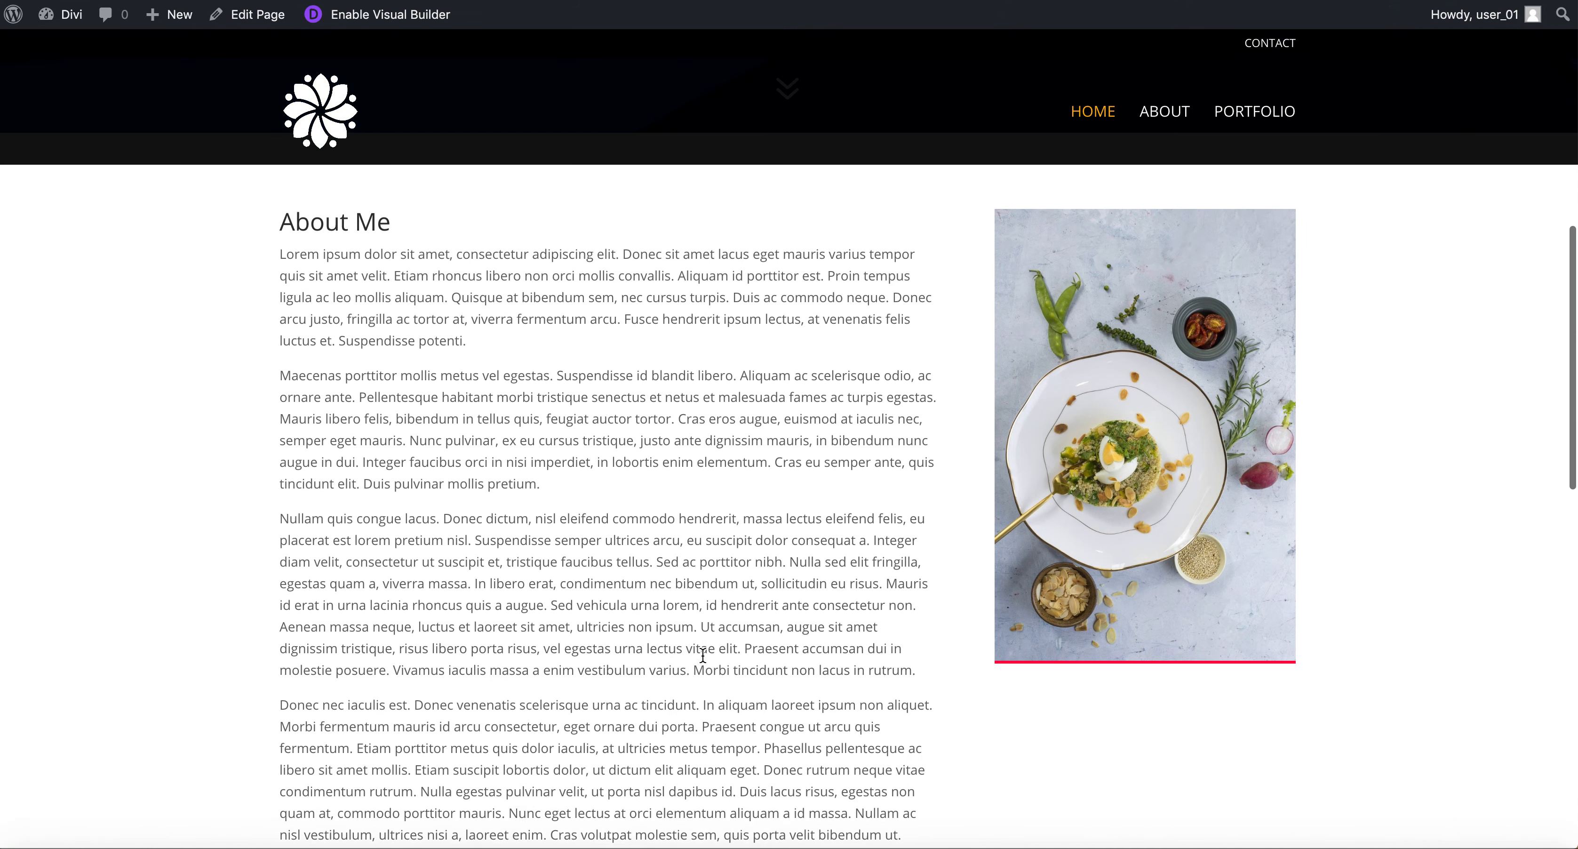
{"action": "scroll", "coordinate": [703, 656], "scroll_direction": "down", "scroll_amount": 2}
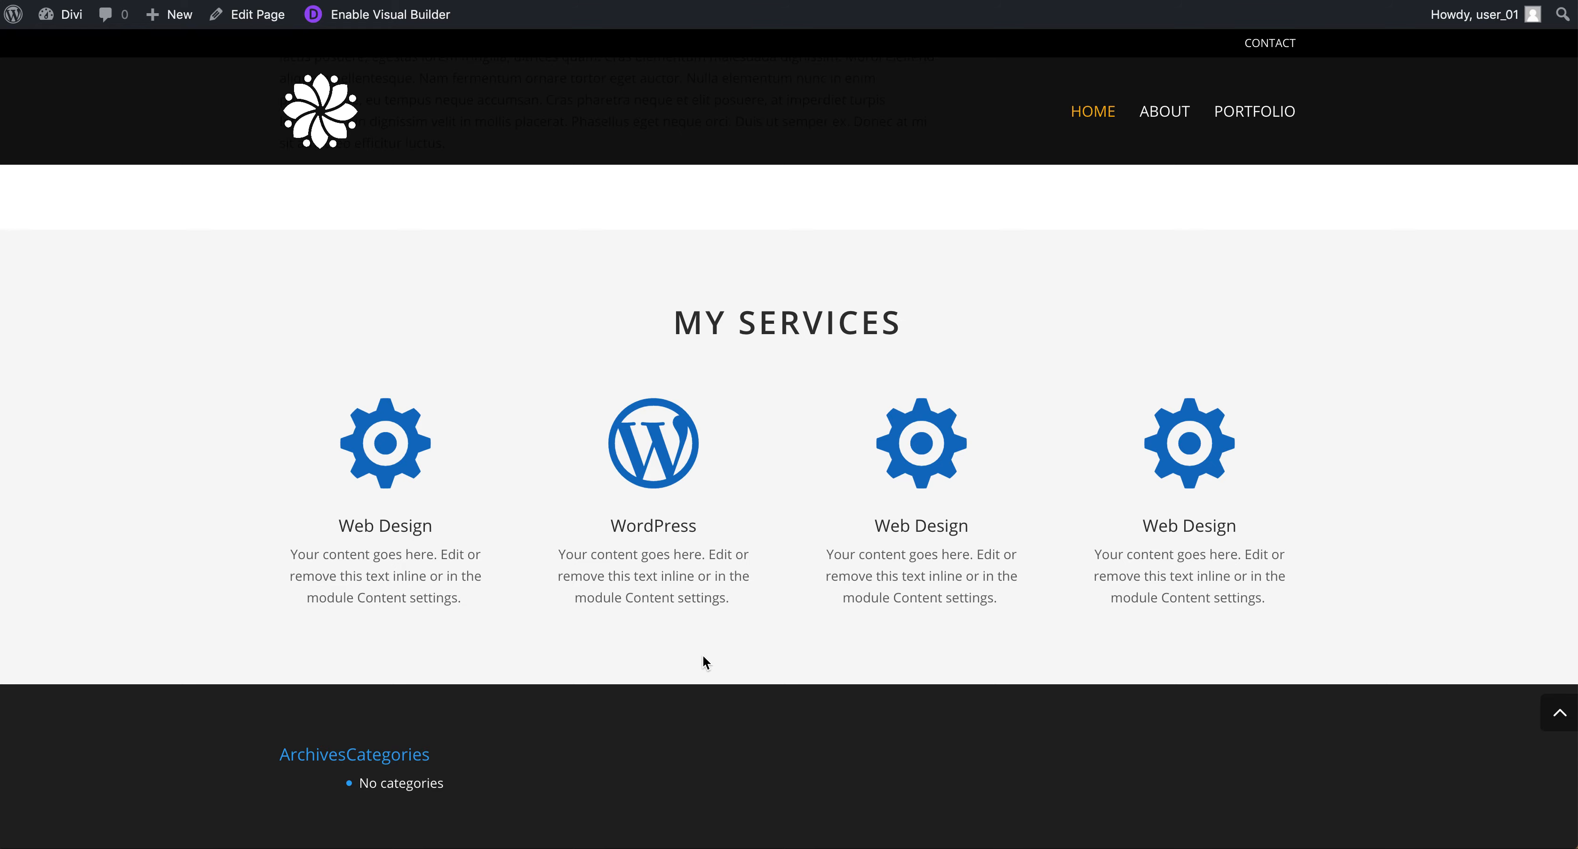
{"action": "scroll", "coordinate": [702, 657], "scroll_direction": "up", "scroll_amount": 14}
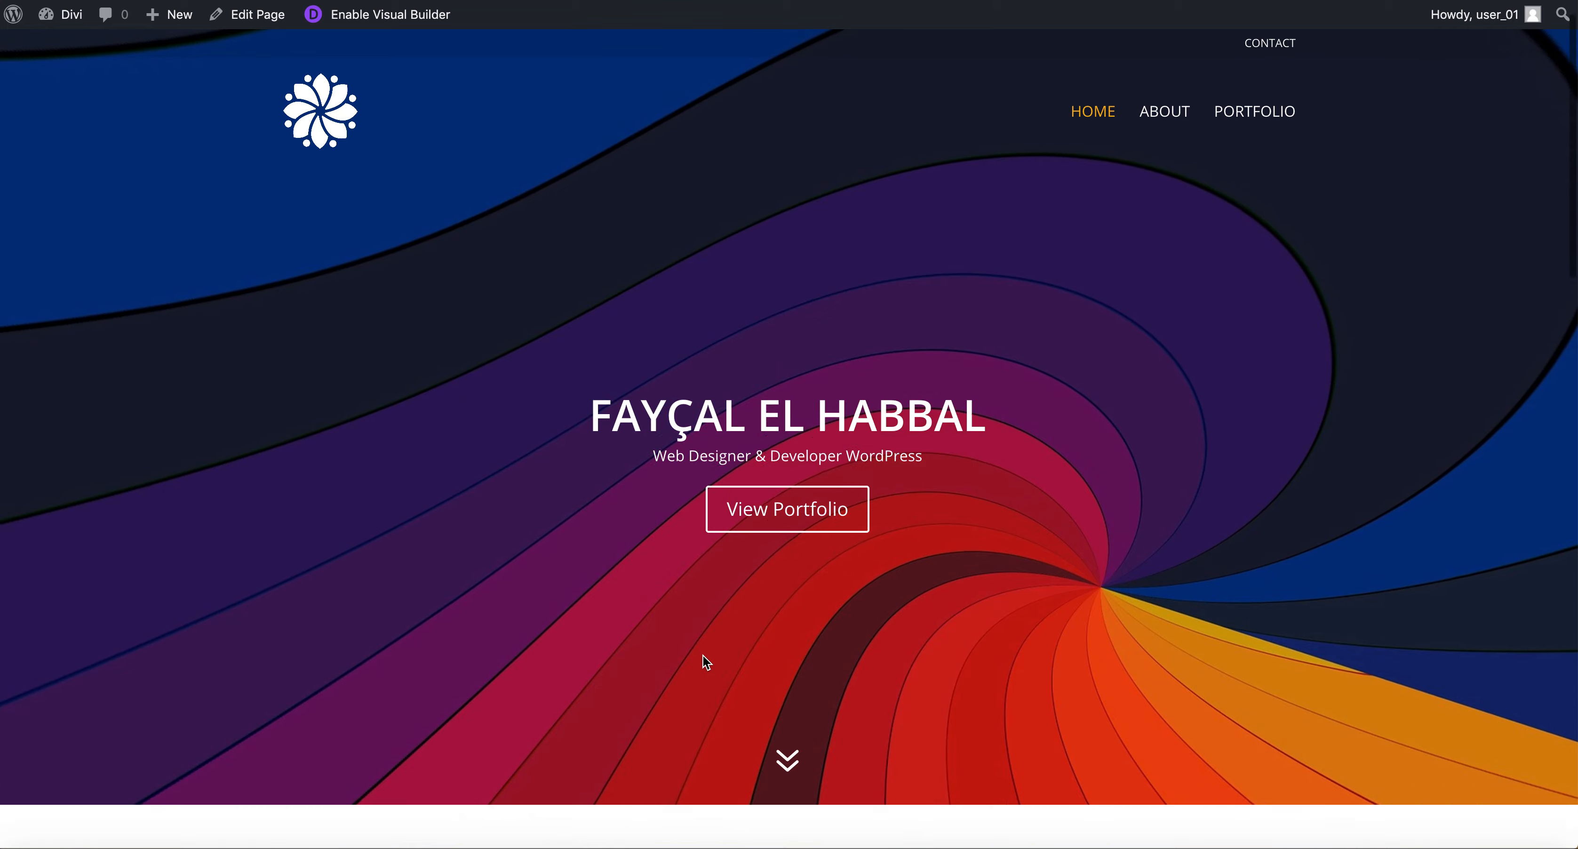
{"action": "scroll", "coordinate": [703, 655], "scroll_direction": "down", "scroll_amount": 12}
{"action": "scroll", "coordinate": [703, 655], "scroll_direction": "down", "scroll_amount": 5}
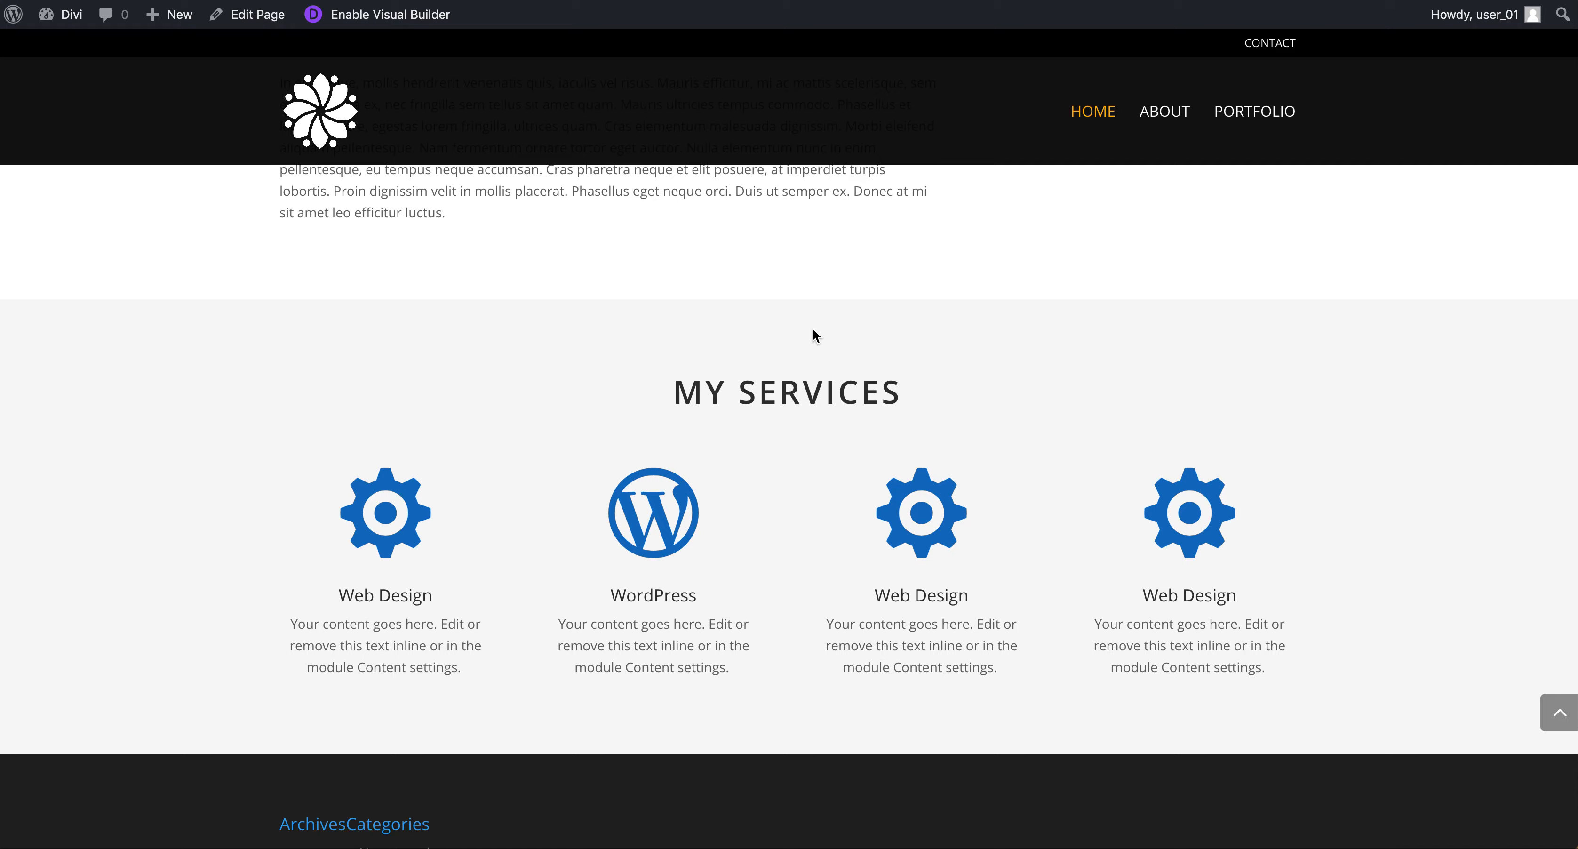
{"action": "scroll", "coordinate": [886, 416], "scroll_direction": "up", "scroll_amount": 15}
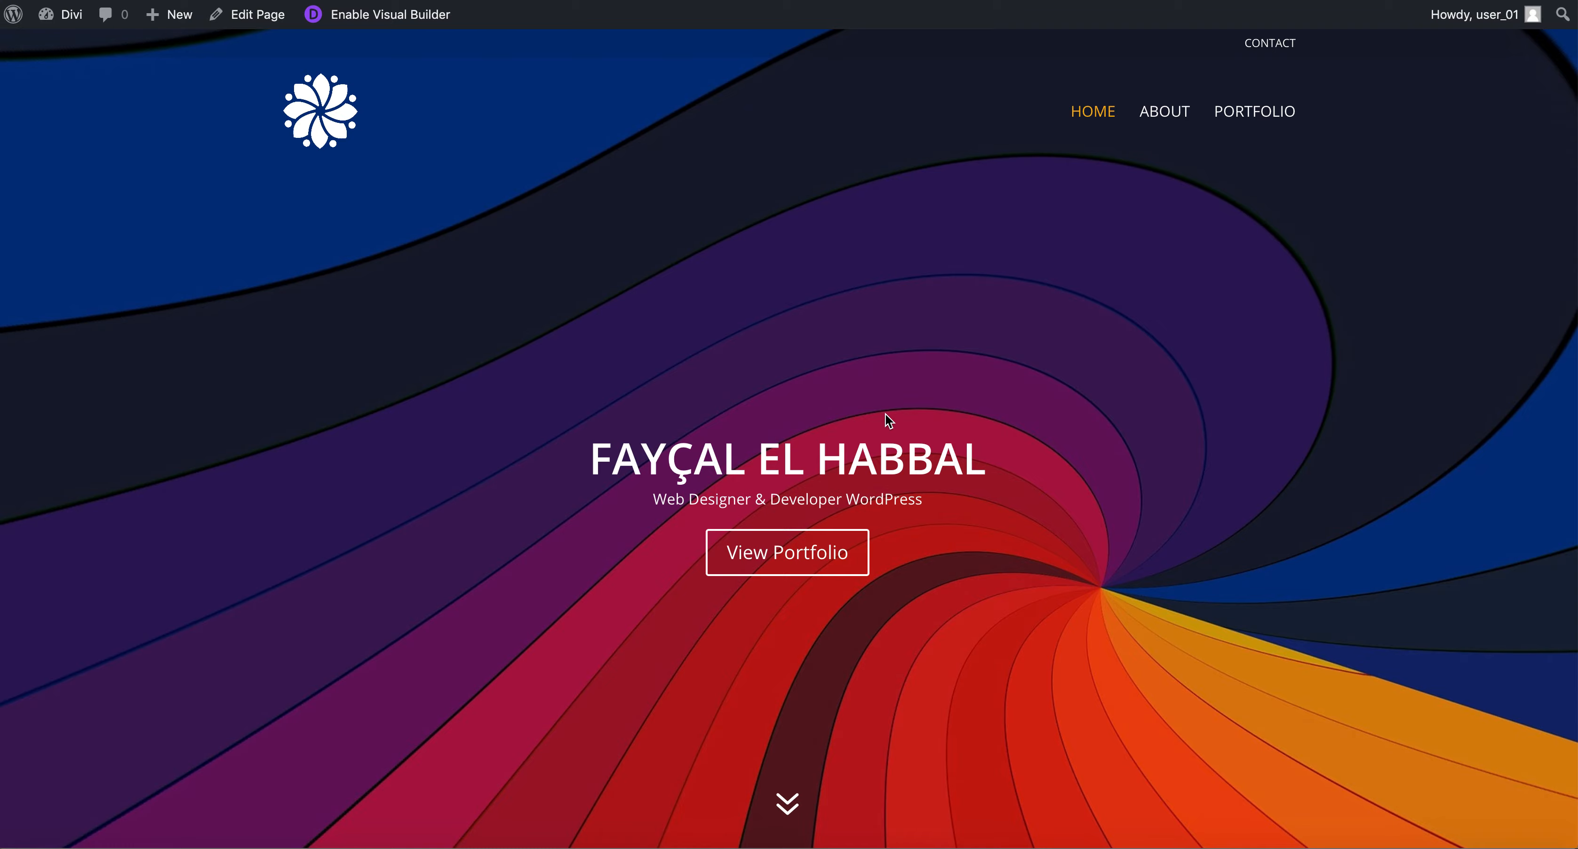
{"action": "scroll", "coordinate": [696, 408], "scroll_direction": "down", "scroll_amount": 15}
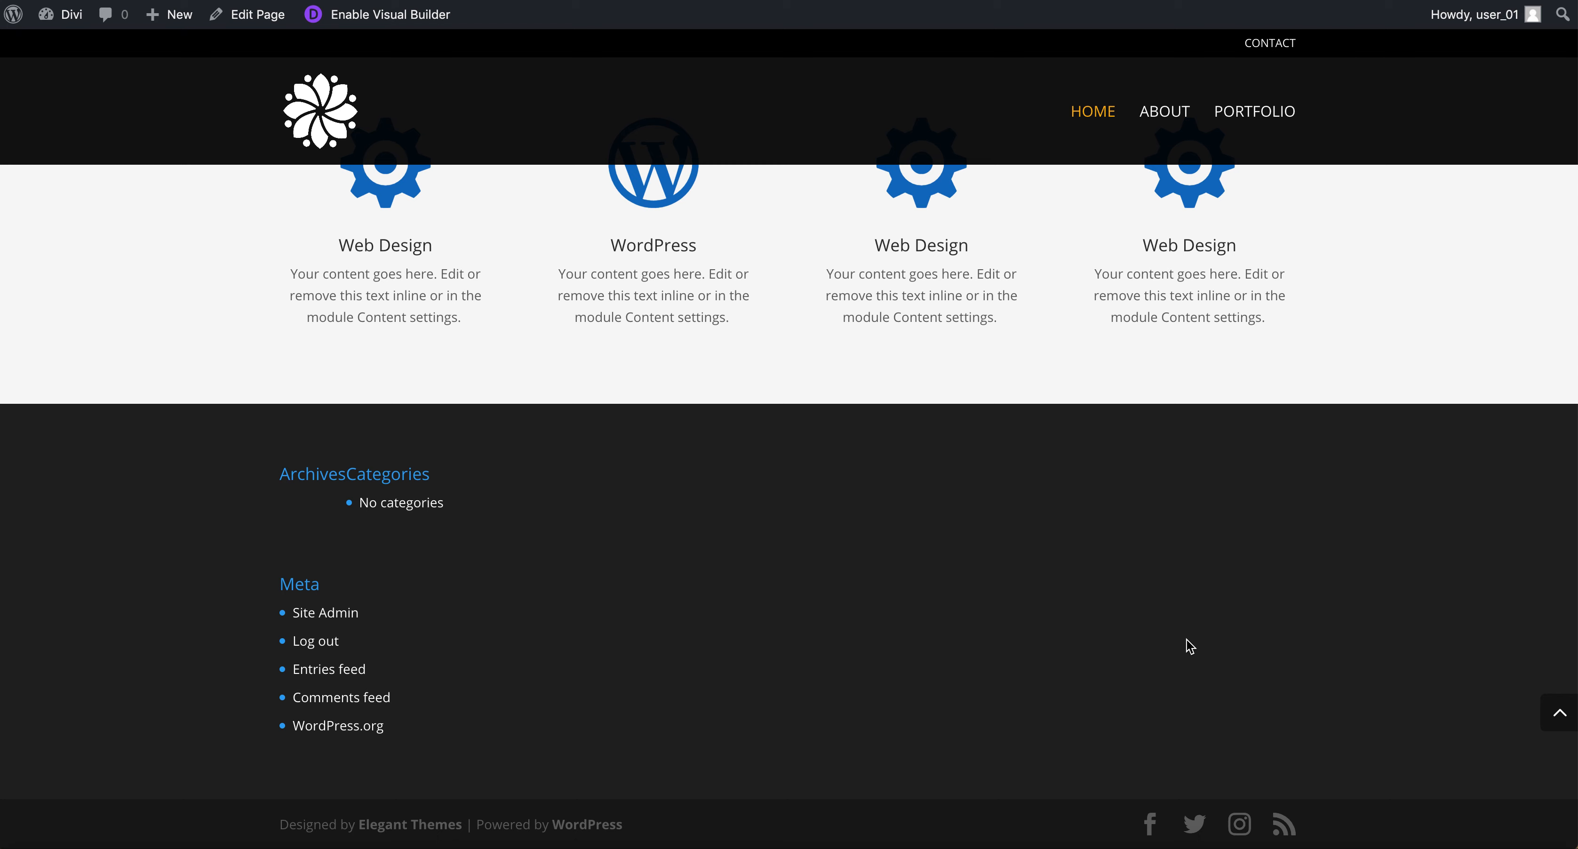
Open the theme Customizer from the WordPress dashboard.
{"action": "mouse_move", "coordinate": [77, 19]}
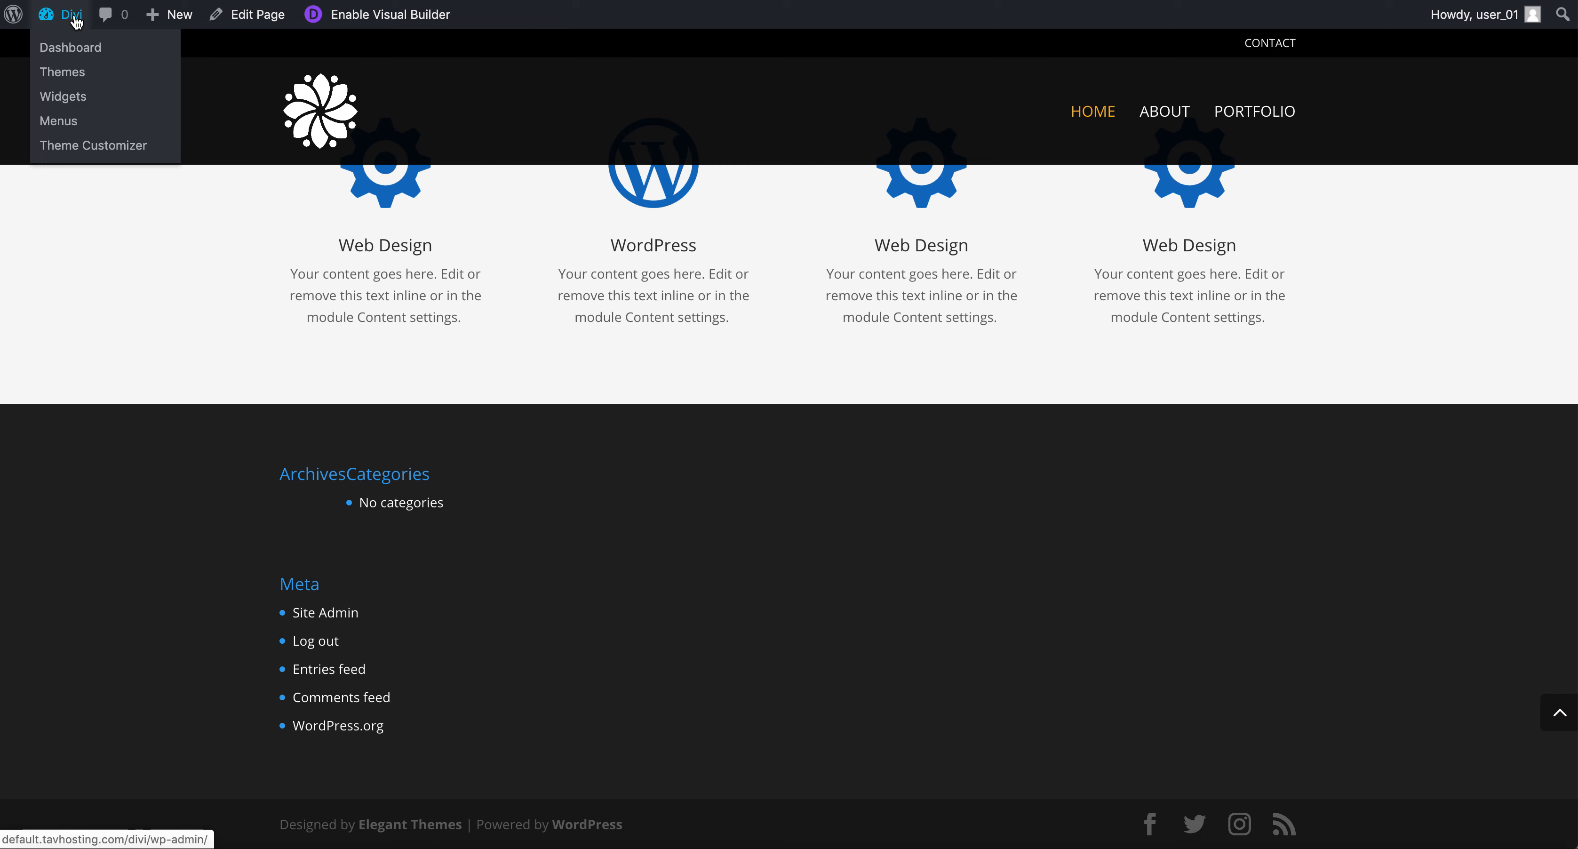
{"action": "left_click", "coordinate": [84, 57]}
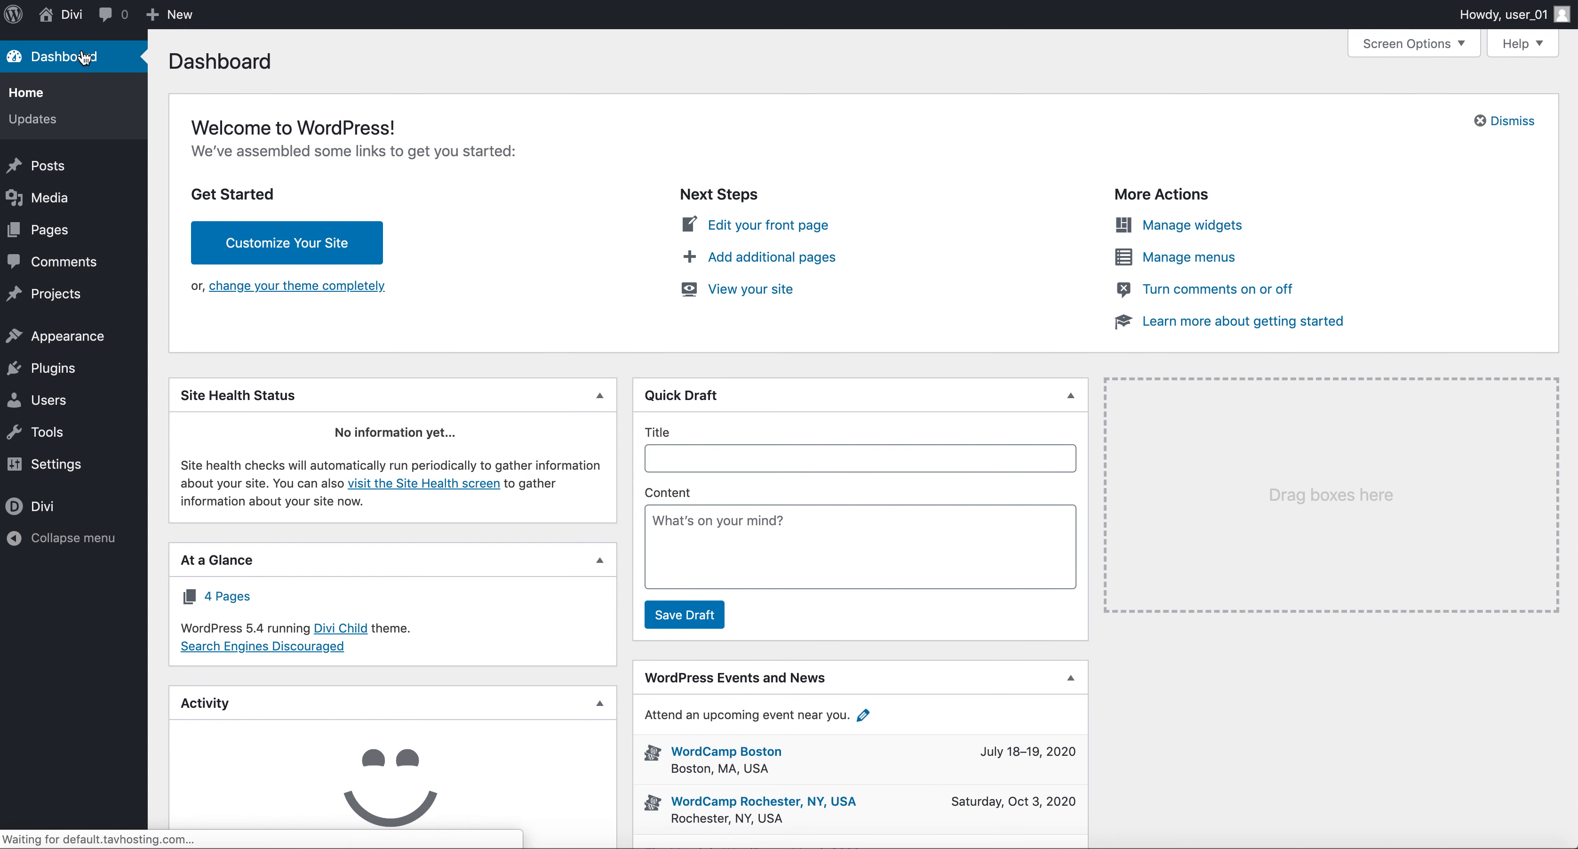
{"action": "mouse_move", "coordinate": [80, 337]}
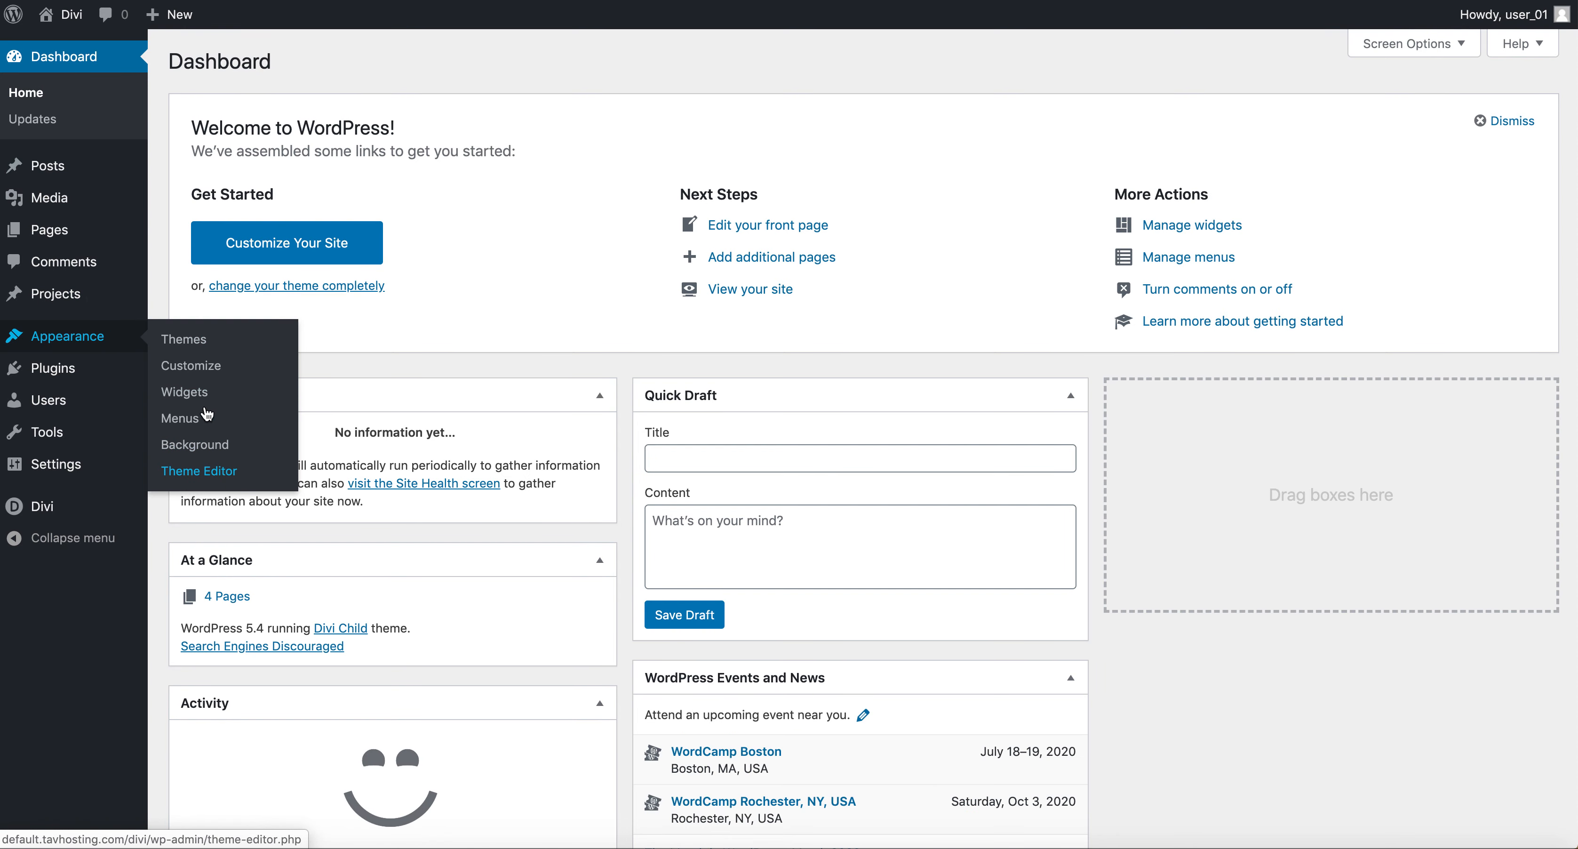
{"action": "right_click", "coordinate": [73, 24]}
{"action": "left_click", "coordinate": [91, 26]}
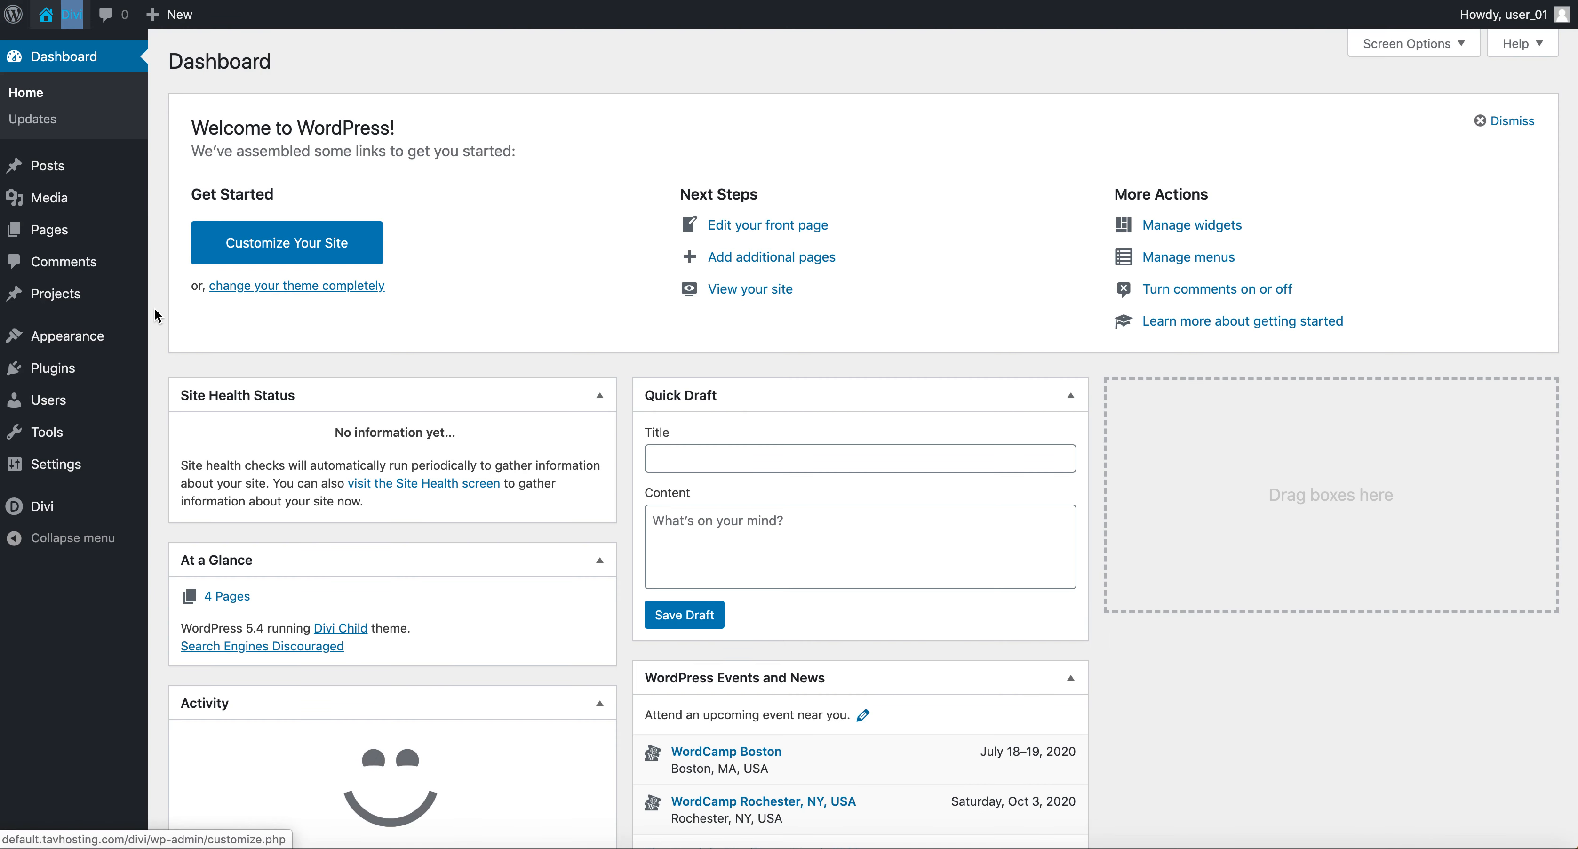
{"action": "mouse_move", "coordinate": [98, 344]}
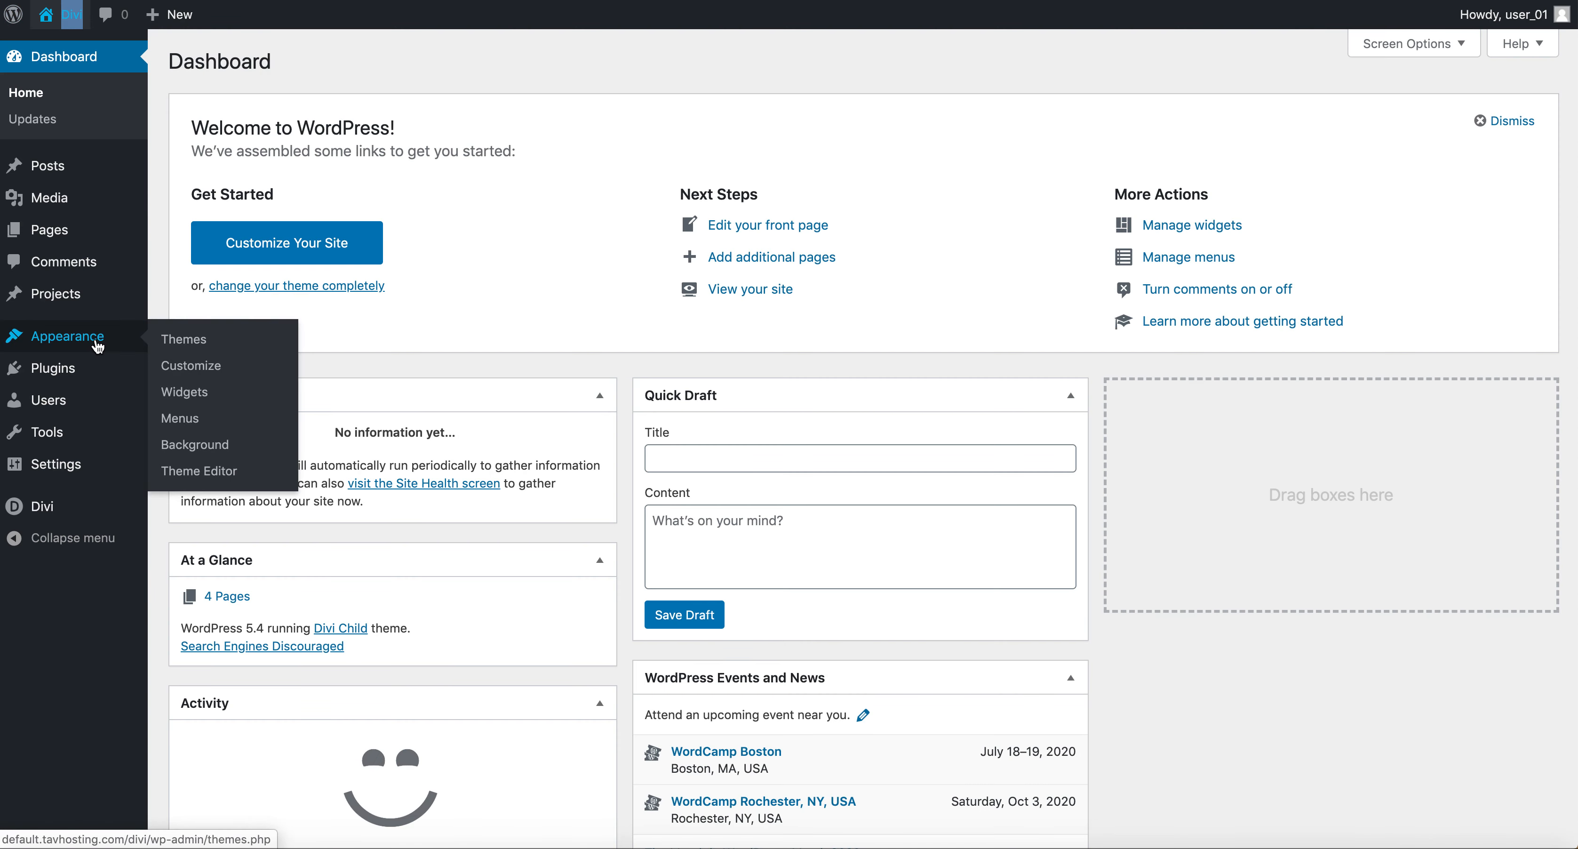
{"action": "left_click", "coordinate": [197, 367]}
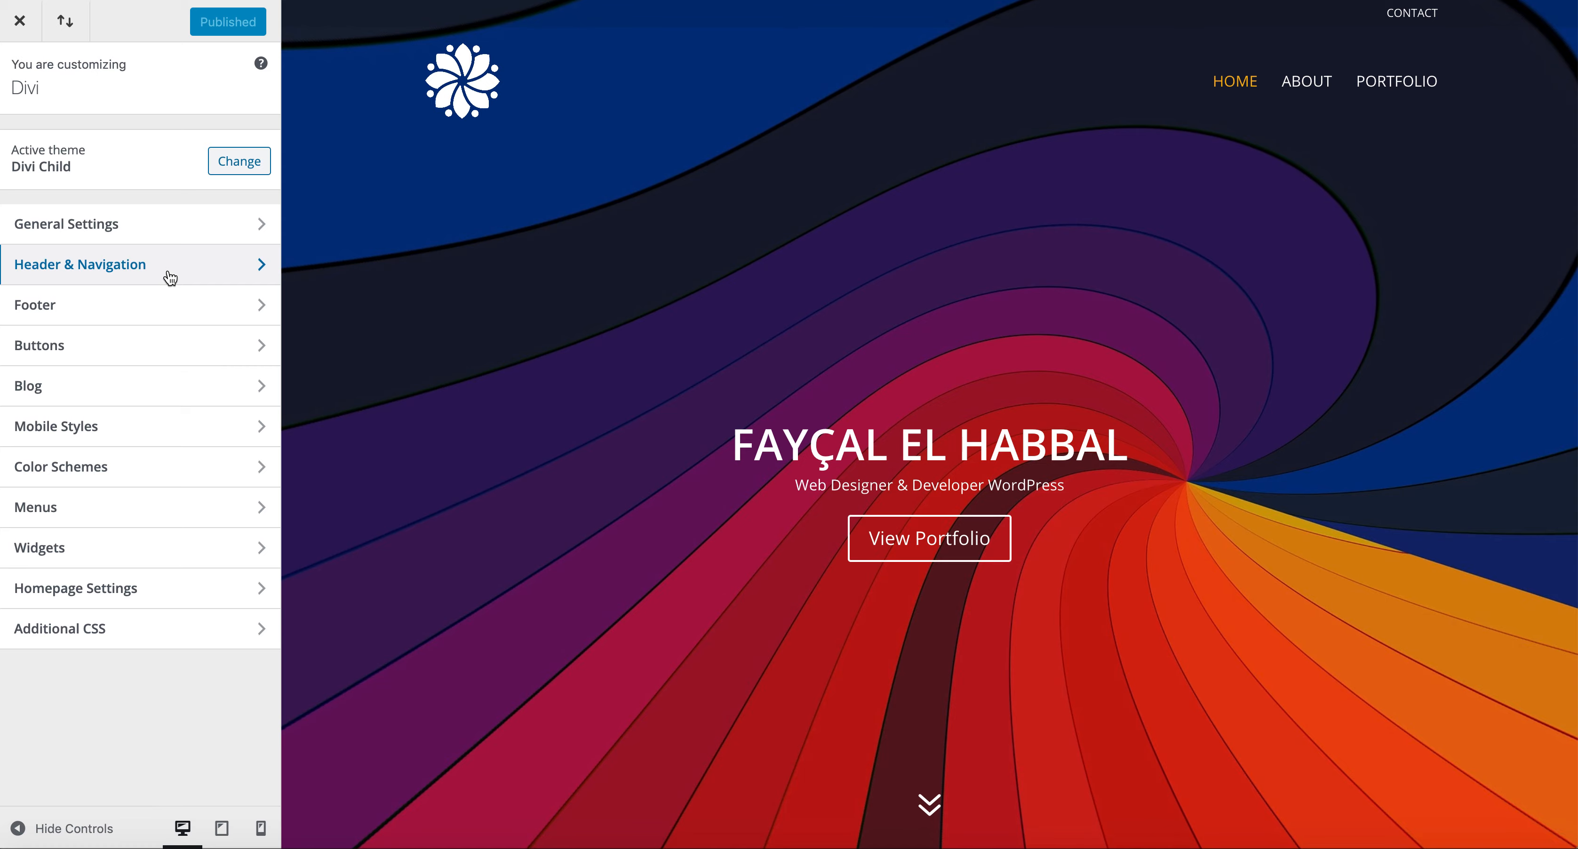
Open the Footer layout settings and set the footer column layout to two columns.
{"action": "left_click", "coordinate": [188, 312]}
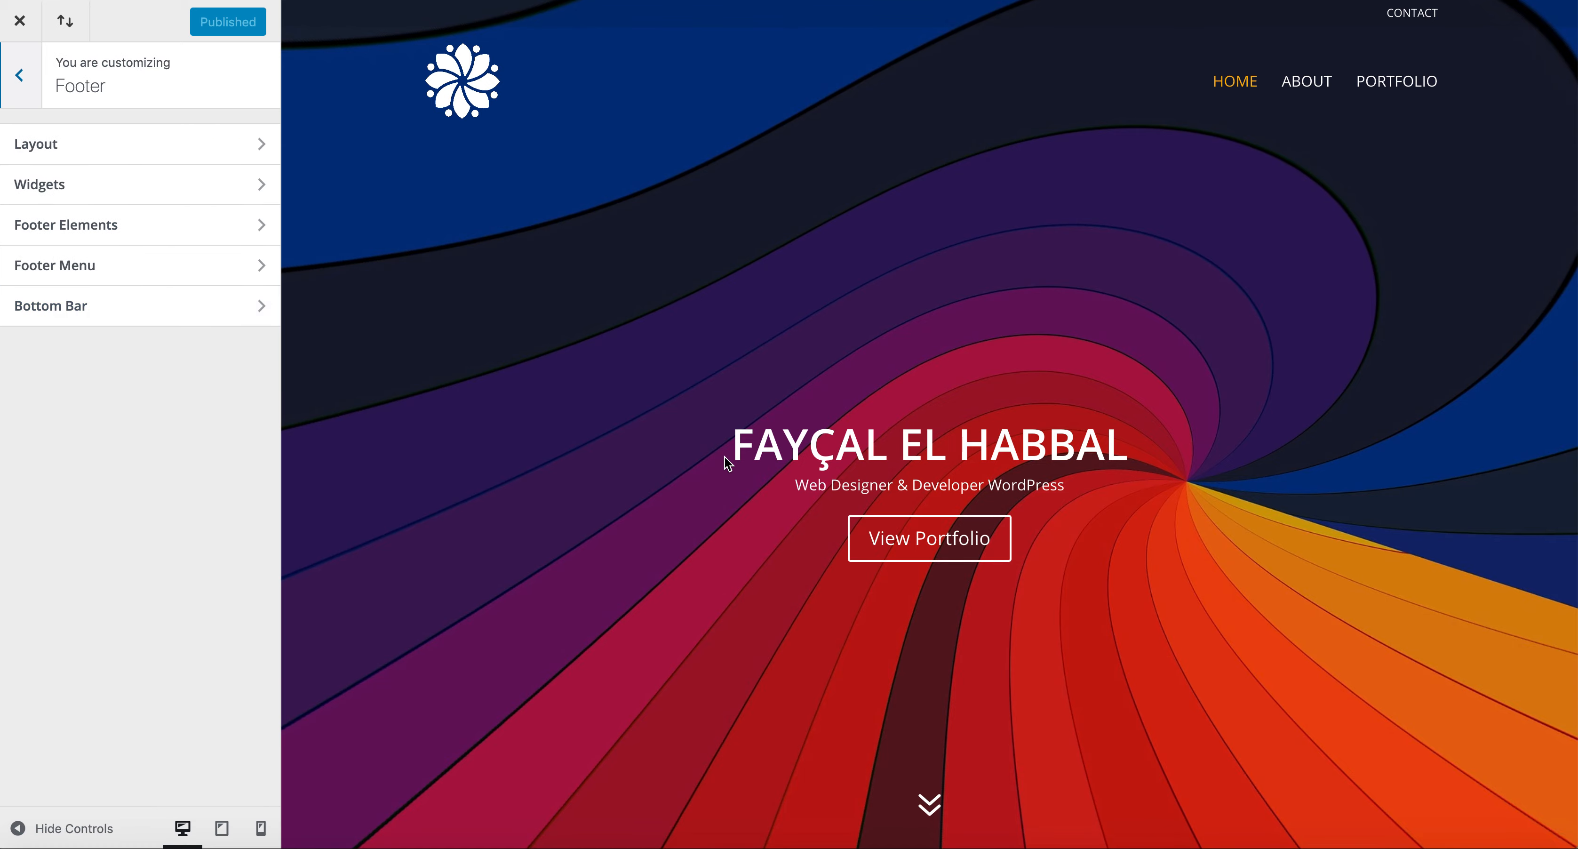
{"action": "scroll", "coordinate": [727, 464], "scroll_direction": "down", "scroll_amount": 10}
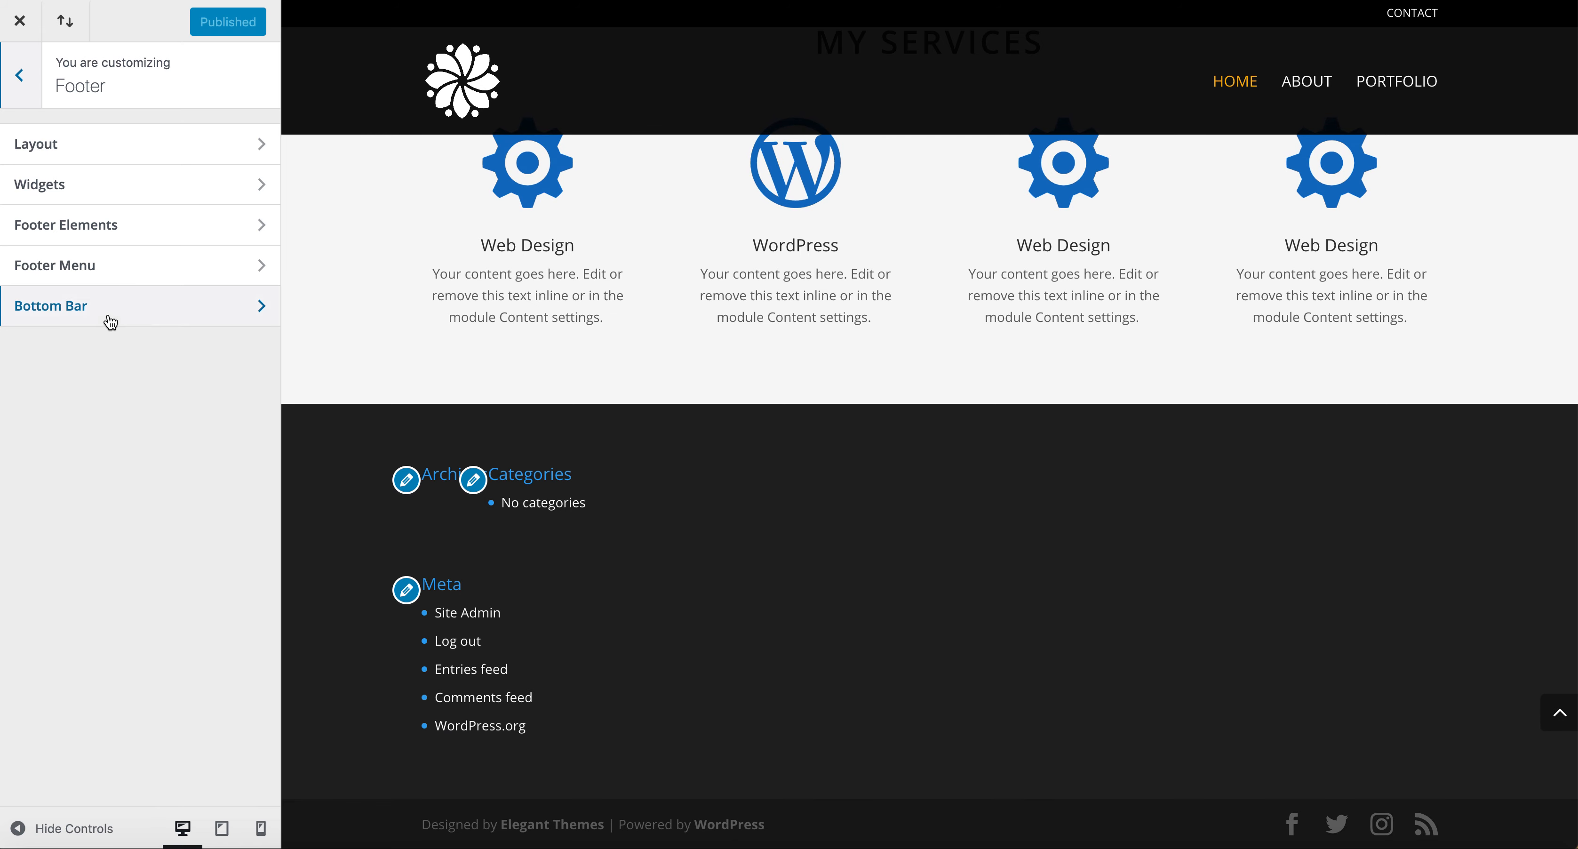
{"action": "left_click", "coordinate": [71, 150]}
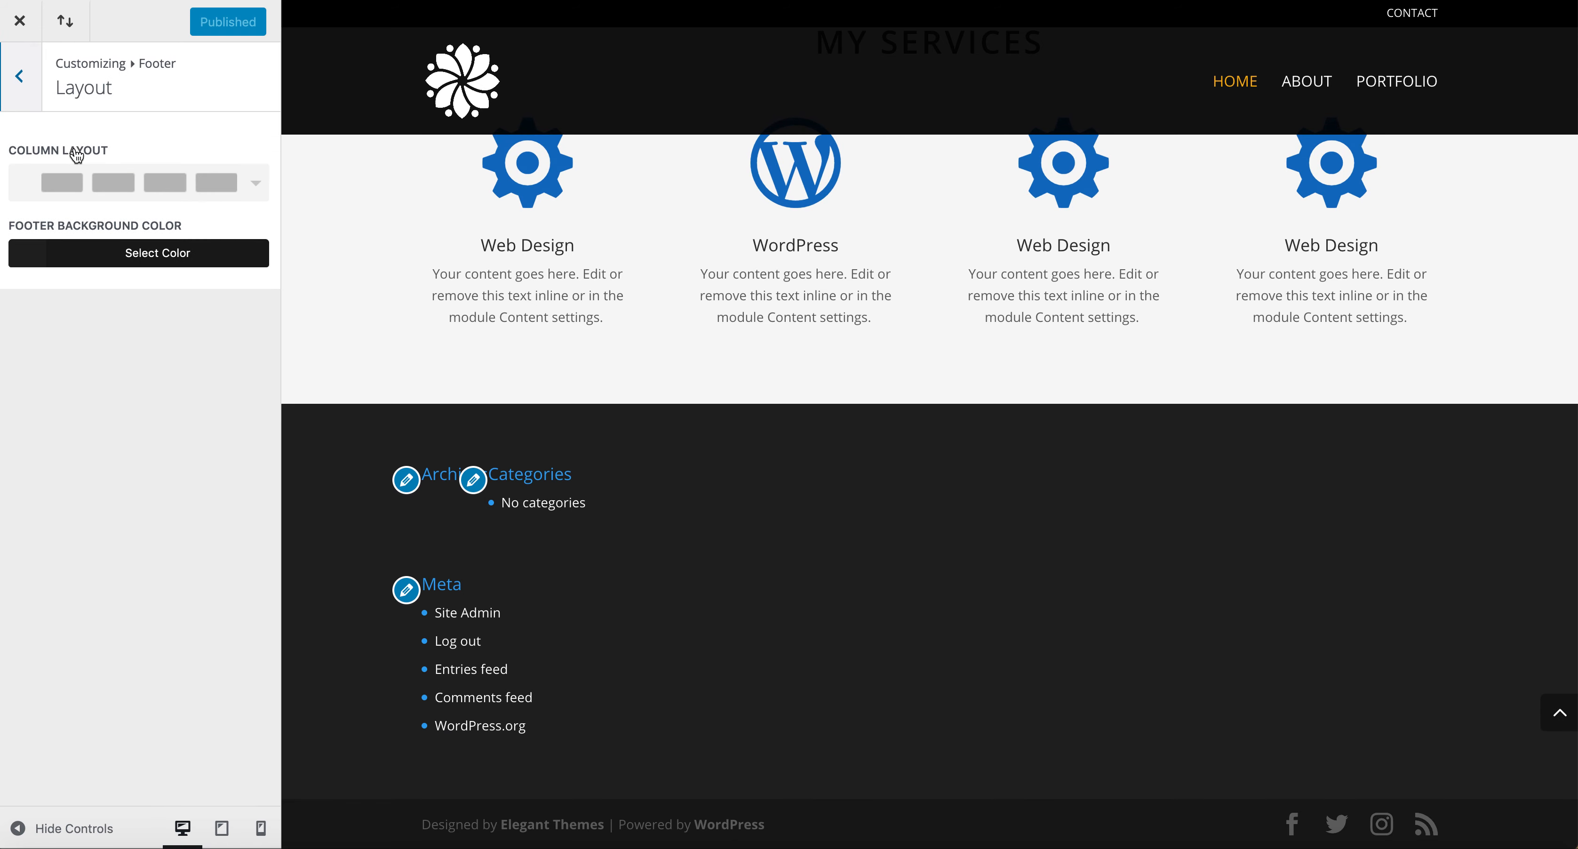
{"action": "left_click", "coordinate": [163, 186]}
{"action": "left_click", "coordinate": [160, 224]}
{"action": "left_click", "coordinate": [164, 183]}
{"action": "left_click", "coordinate": [163, 270]}
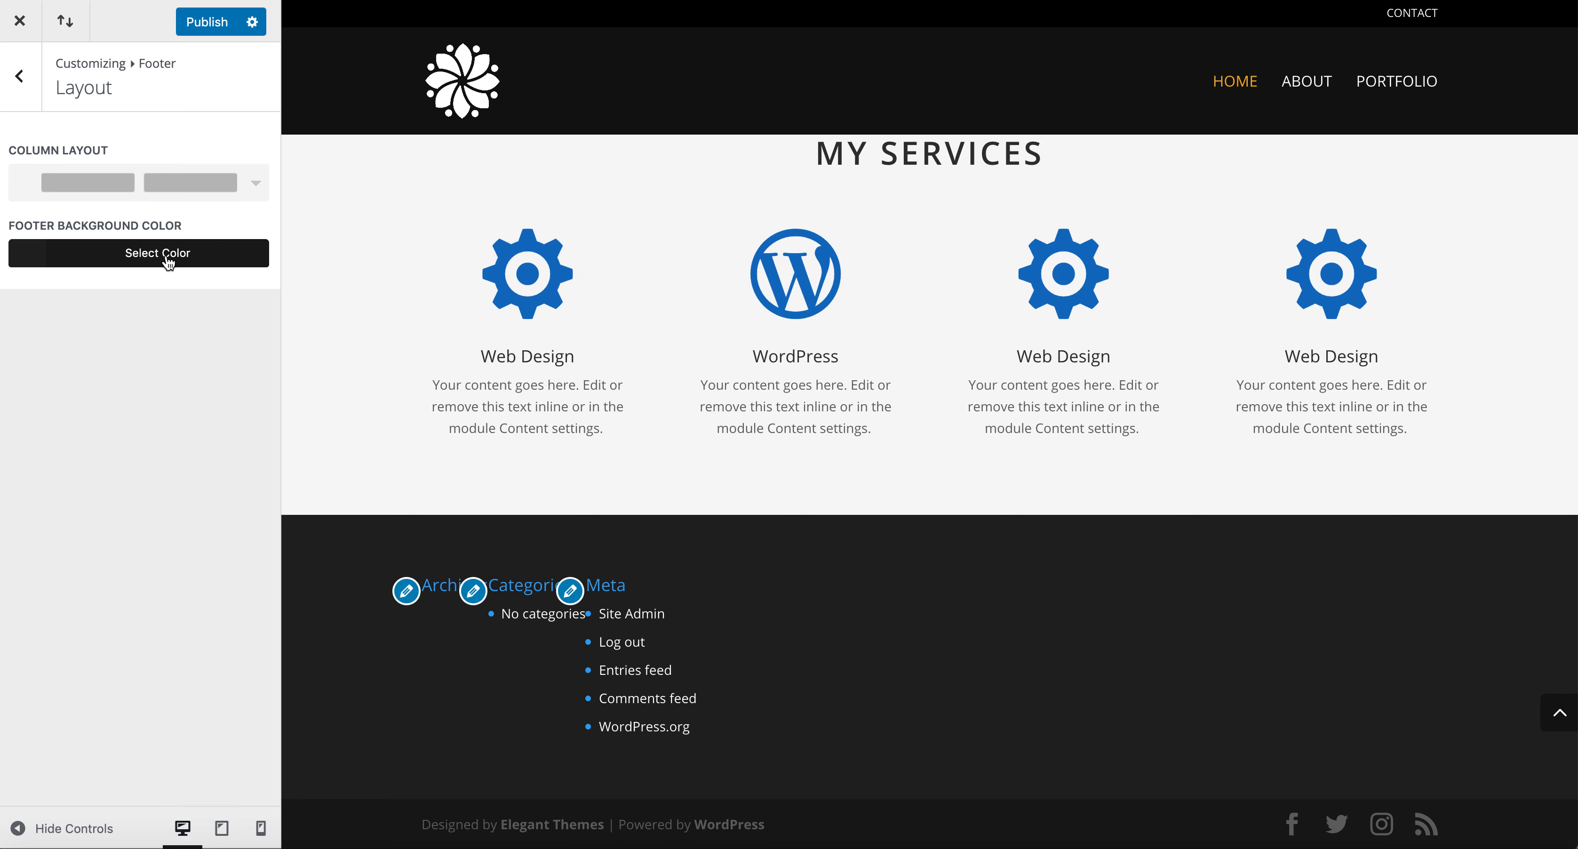
Set the footer background colour to dark brown #281400.
{"action": "left_click", "coordinate": [158, 262]}
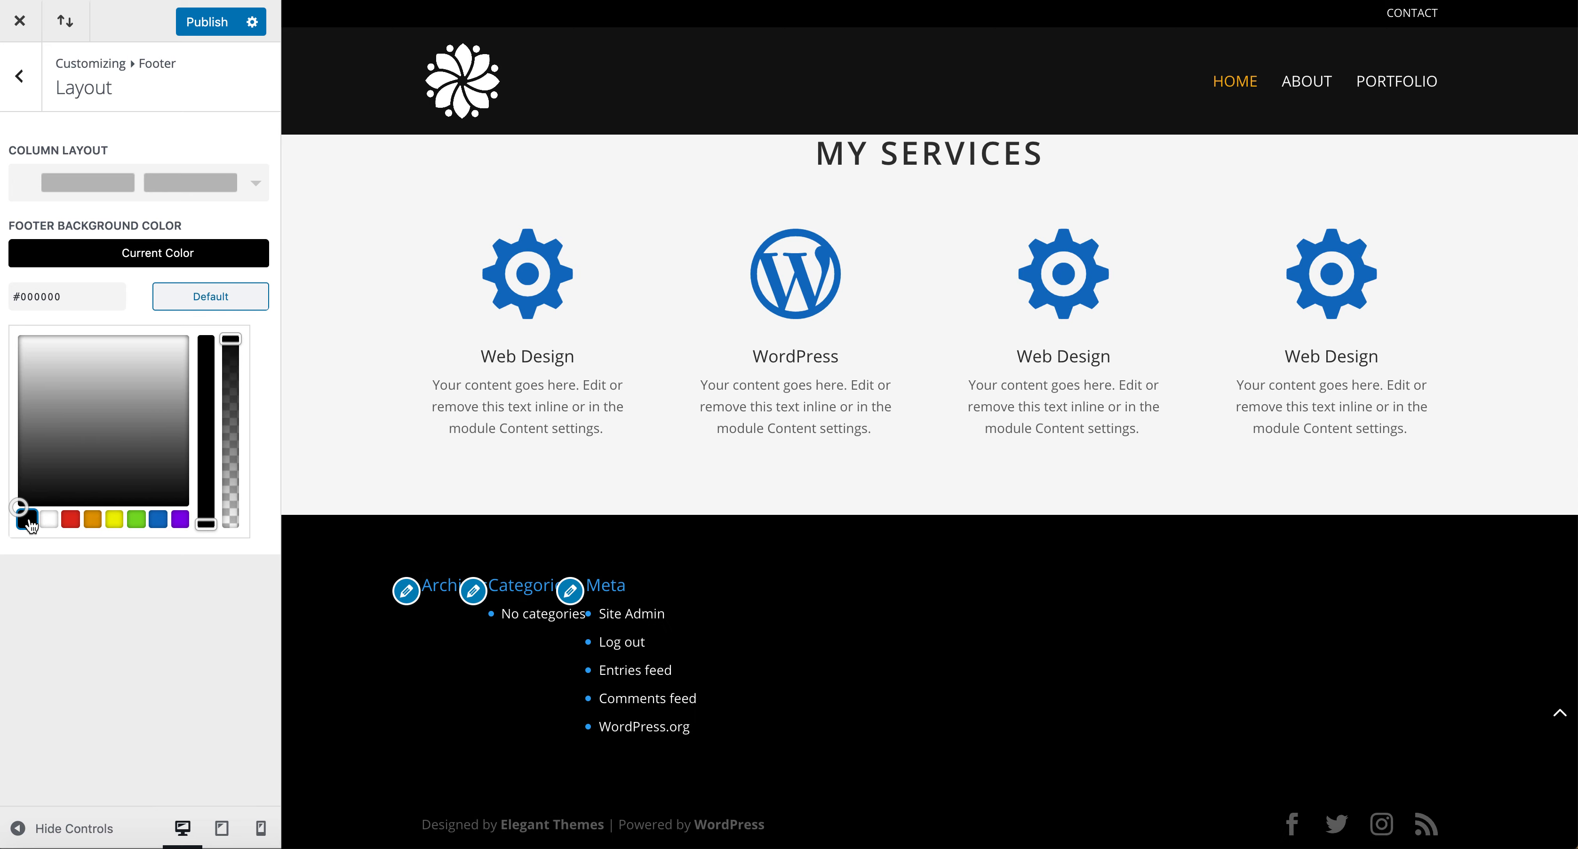
{"action": "left_click", "coordinate": [71, 521]}
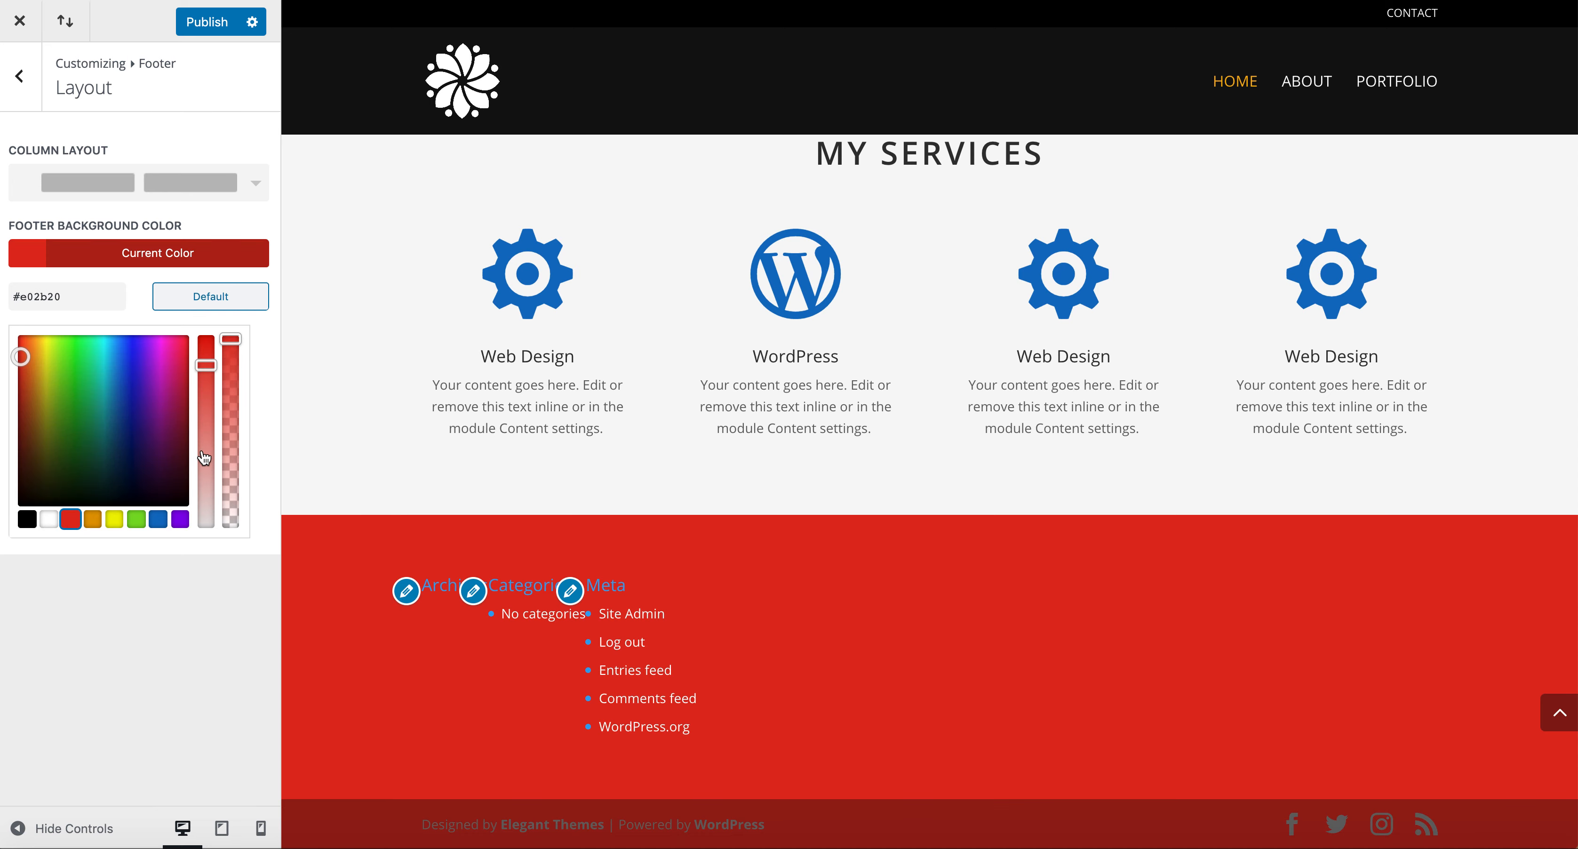
{"action": "mouse_move", "coordinate": [116, 432]}
{"action": "left_mouse_down"}
{"action": "mouse_move", "coordinate": [116, 355]}
{"action": "mouse_move", "coordinate": [117, 408]}
{"action": "mouse_move", "coordinate": [93, 447]}
{"action": "mouse_move", "coordinate": [123, 447]}
{"action": "mouse_move", "coordinate": [158, 415]}
{"action": "mouse_move", "coordinate": [146, 483]}
{"action": "mouse_move", "coordinate": [33, 479]}
{"action": "left_mouse_up"}
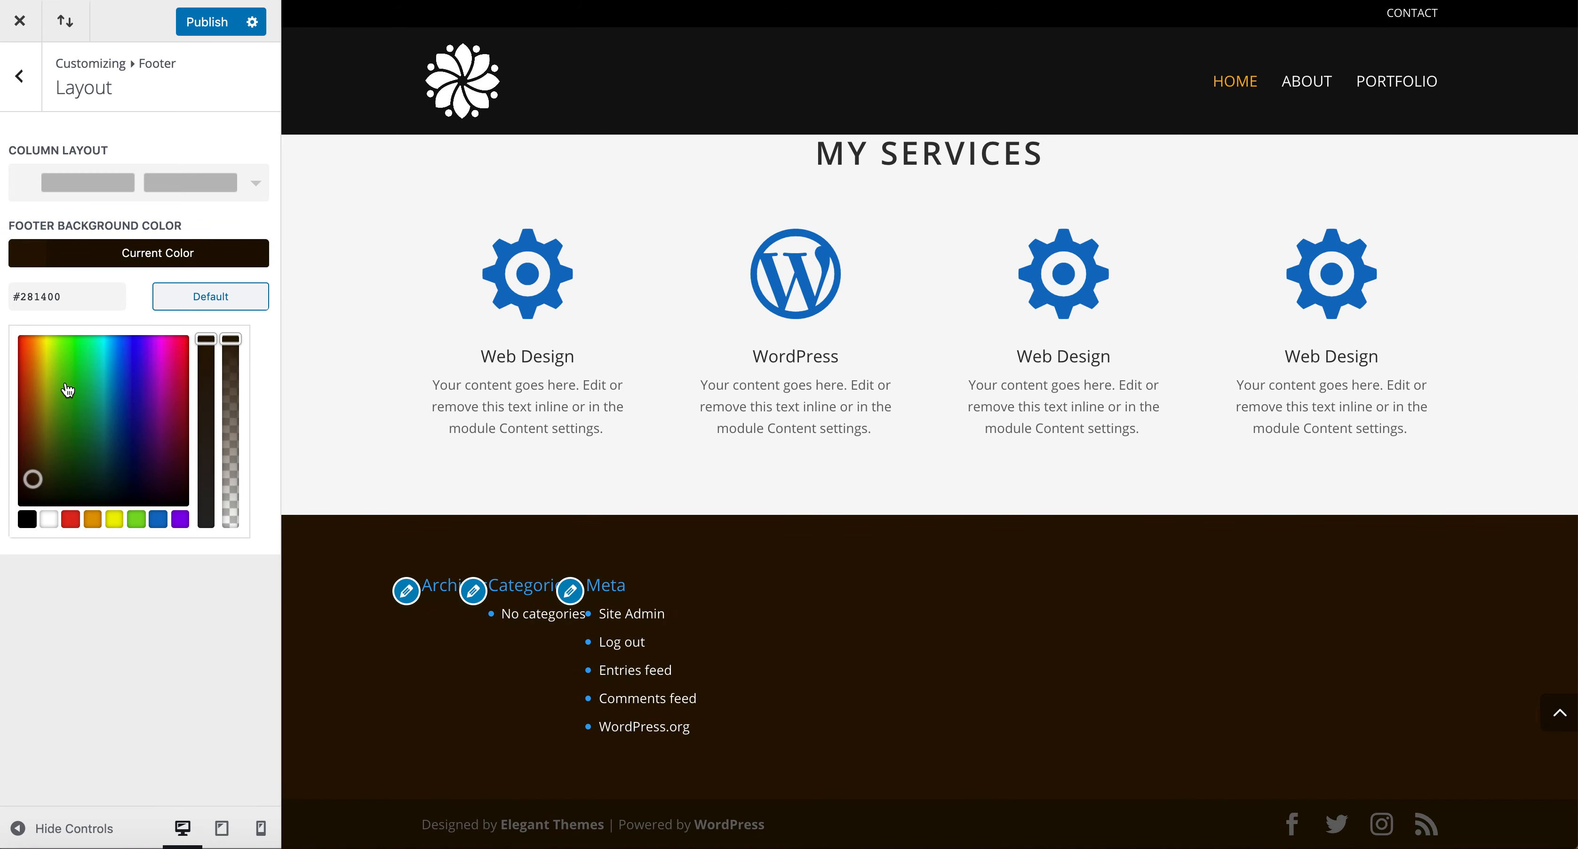
Set the footer background colour to black with 0.83 opacity.
{"action": "left_click", "coordinate": [27, 525]}
{"action": "left_click_drag", "start_coordinate": [231, 339], "coordinate": [231, 370]}
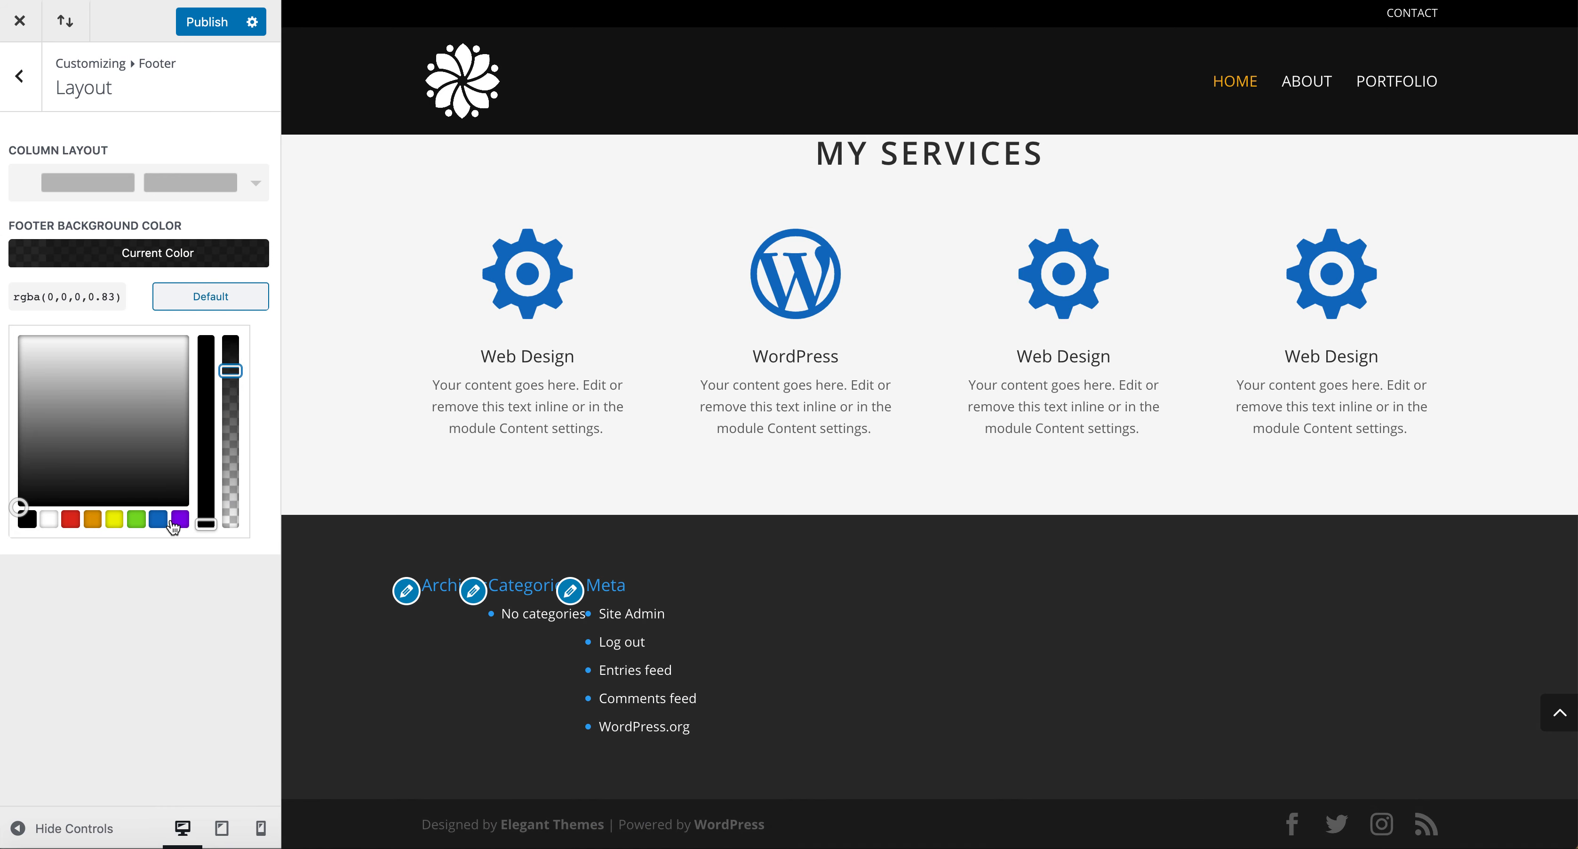
{"action": "left_click", "coordinate": [167, 625]}
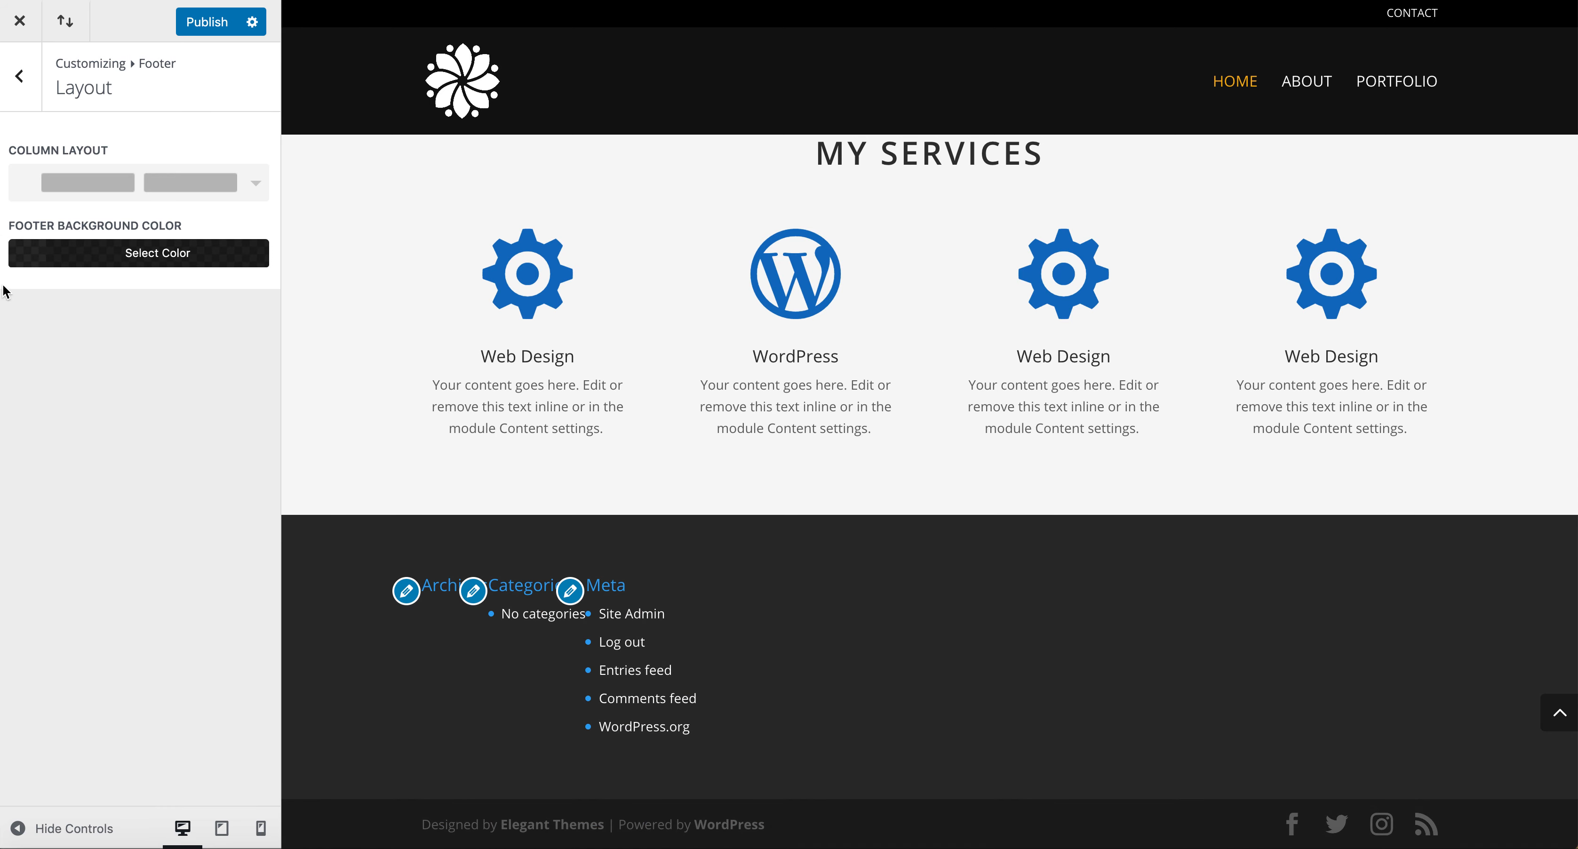
Open the footer Widgets settings and set the widget header colour to white #ffffff.
{"action": "left_click", "coordinate": [19, 75]}
{"action": "left_click", "coordinate": [65, 185]}
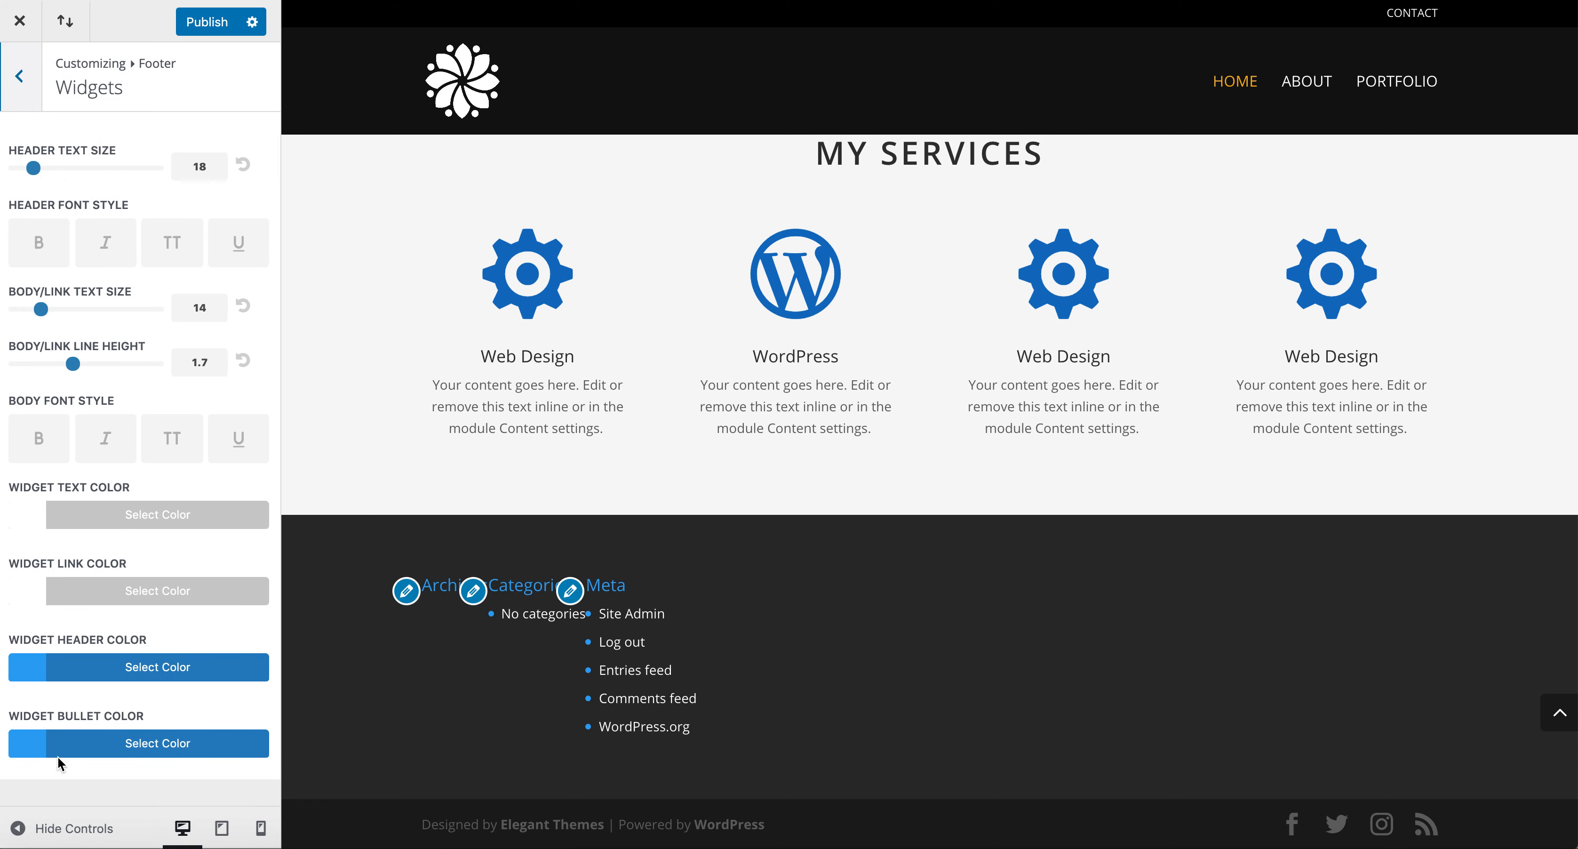
{"action": "left_click", "coordinate": [27, 681]}
{"action": "scroll", "coordinate": [81, 770], "scroll_direction": "down", "scroll_amount": 4}
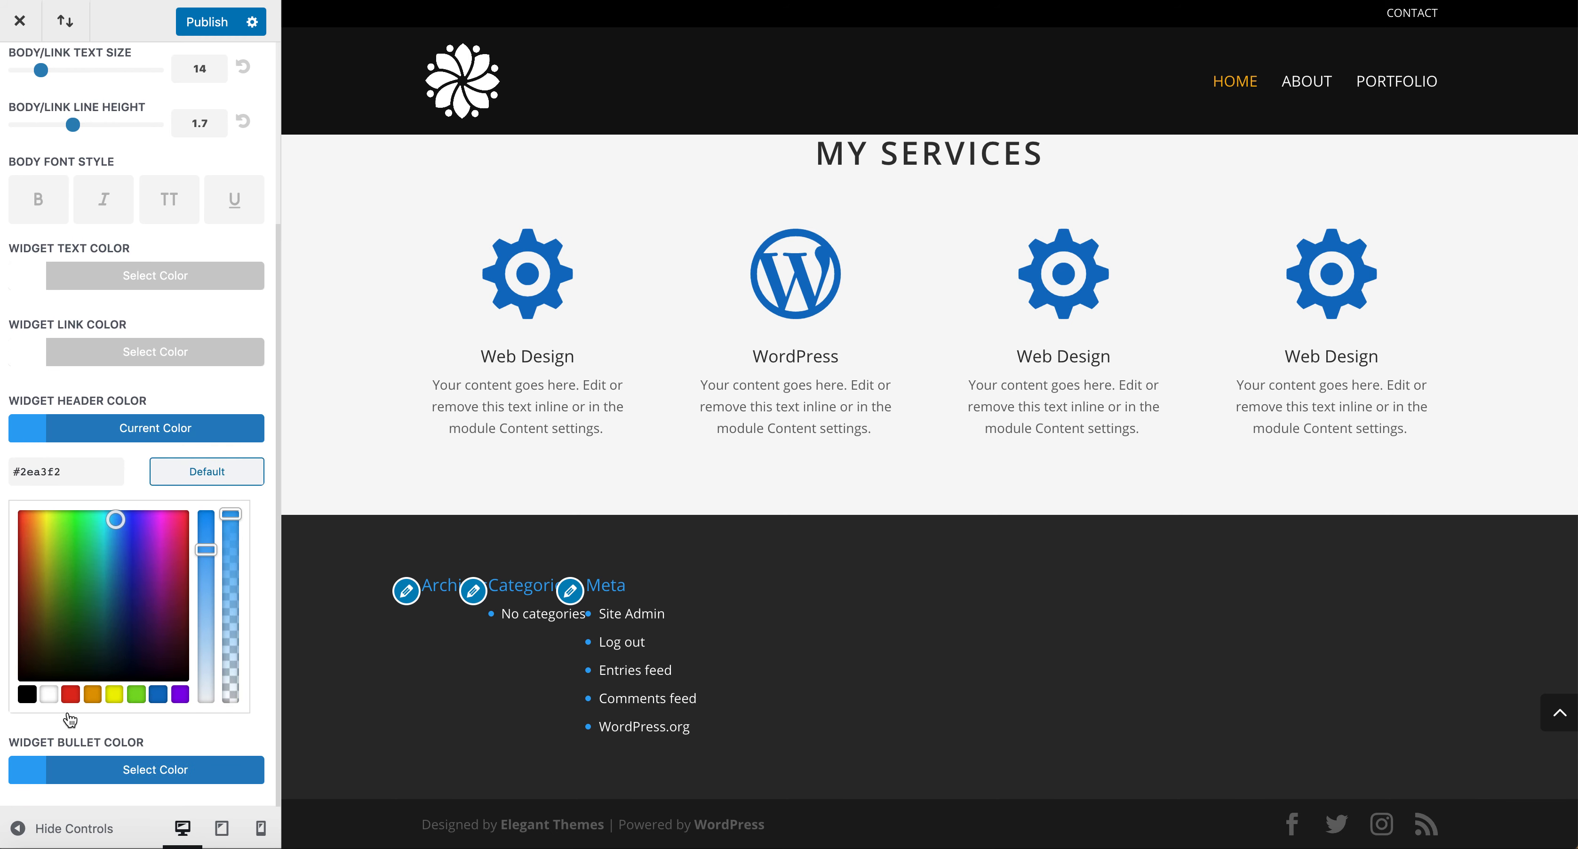
{"action": "left_click", "coordinate": [48, 694]}
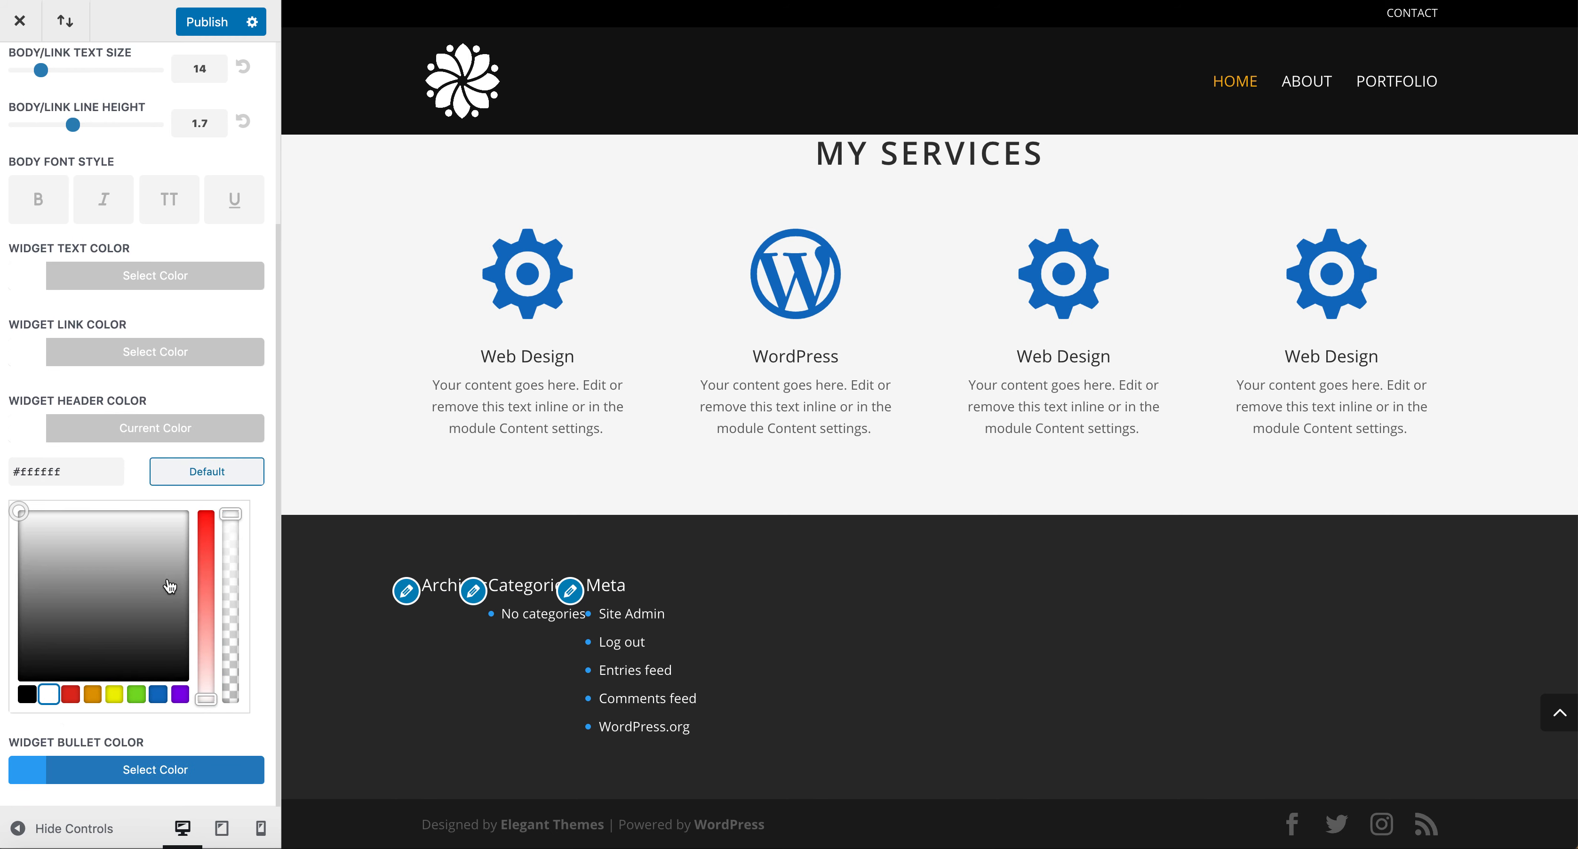
Set the widget header text size to 21 and nudge the body/link text size slider.
{"action": "scroll", "coordinate": [194, 305], "scroll_direction": "up", "scroll_amount": 3}
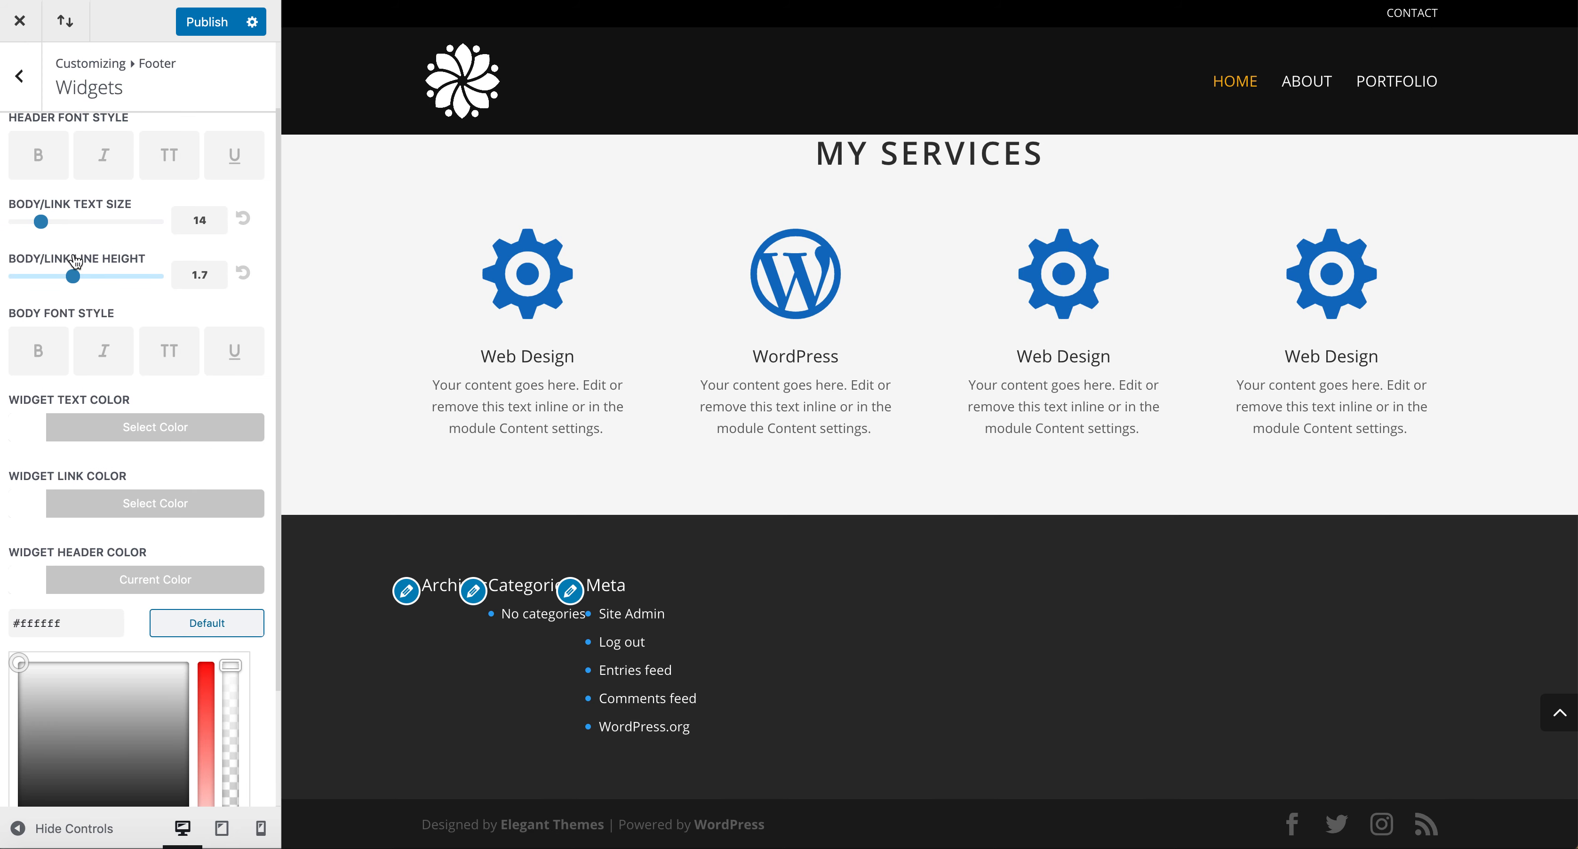
{"action": "scroll", "coordinate": [75, 262], "scroll_direction": "up", "scroll_amount": 2}
{"action": "left_click_drag", "start_coordinate": [35, 169], "coordinate": [42, 169]}
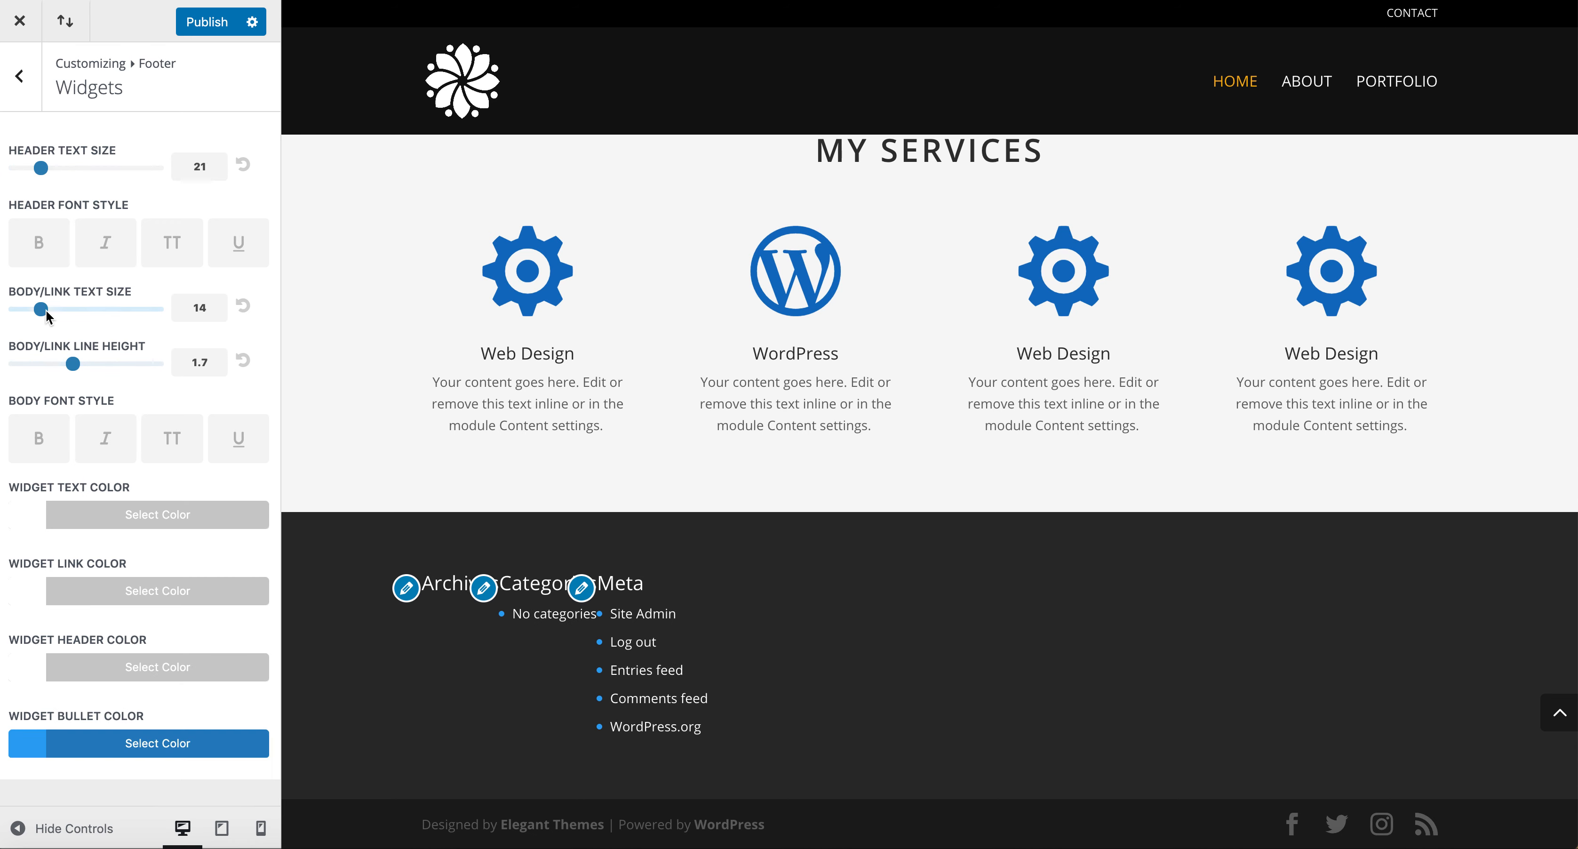
{"action": "left_click_drag", "start_coordinate": [42, 309], "coordinate": [47, 309]}
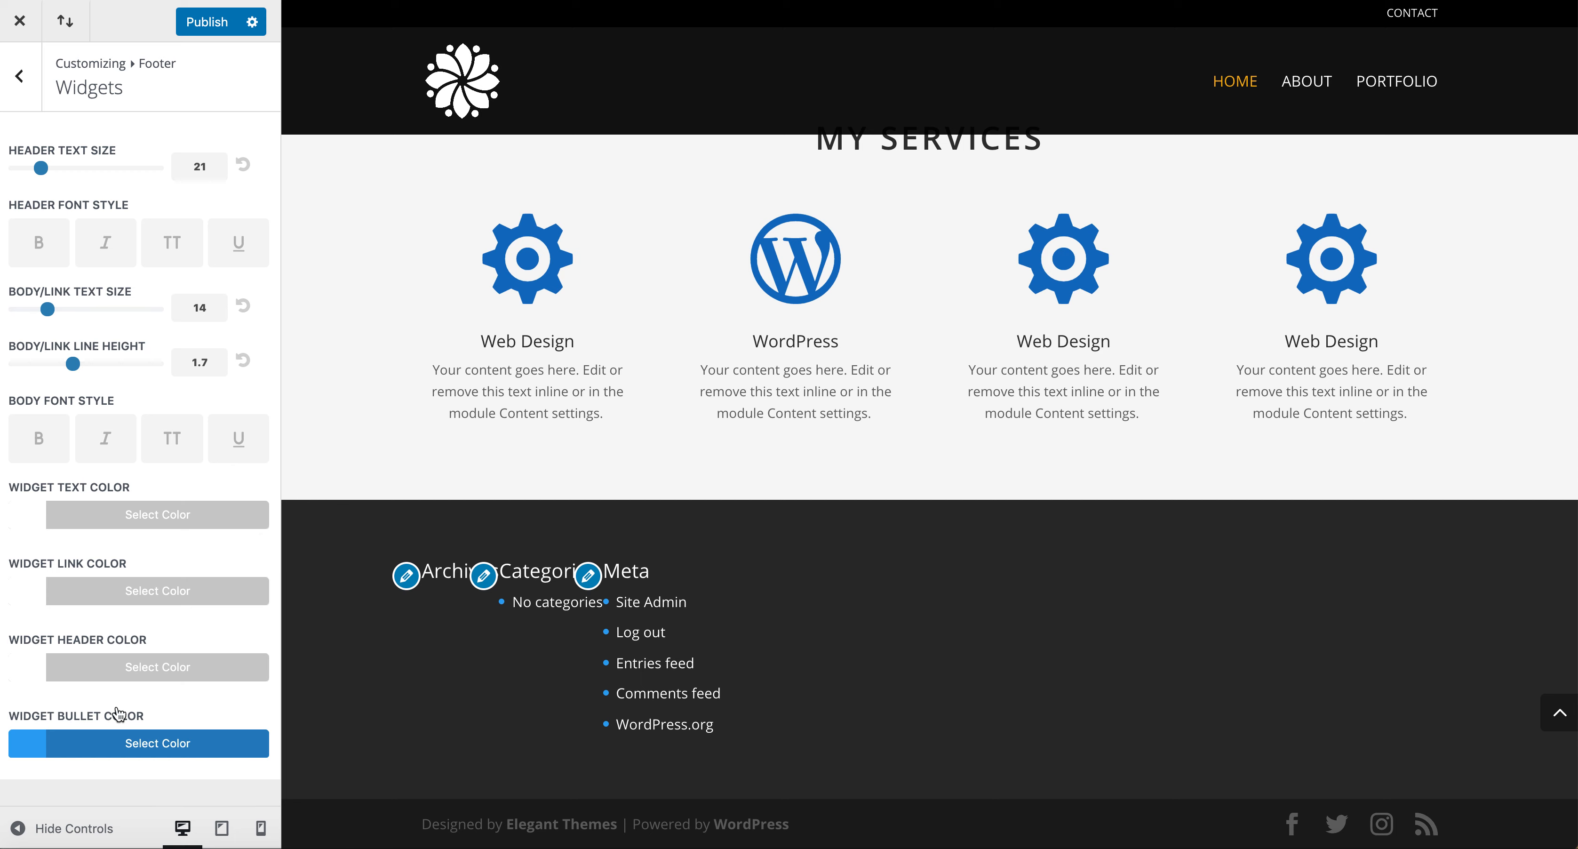
Set the widget bullet colour to orange and publish the Customizer changes.
{"action": "left_click", "coordinate": [32, 749]}
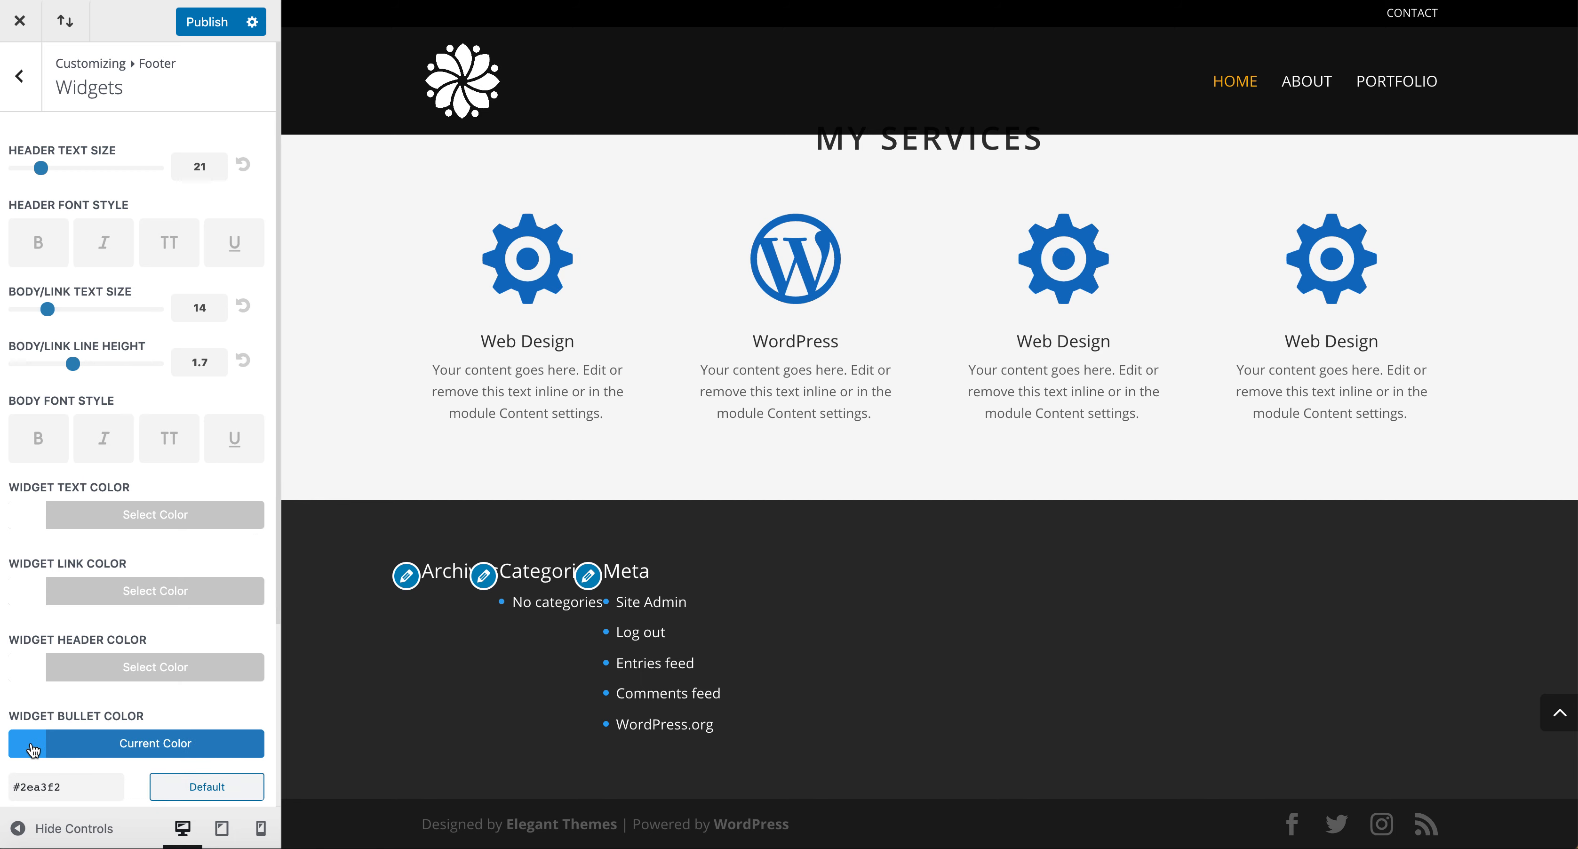
{"action": "left_click", "coordinate": [71, 770]}
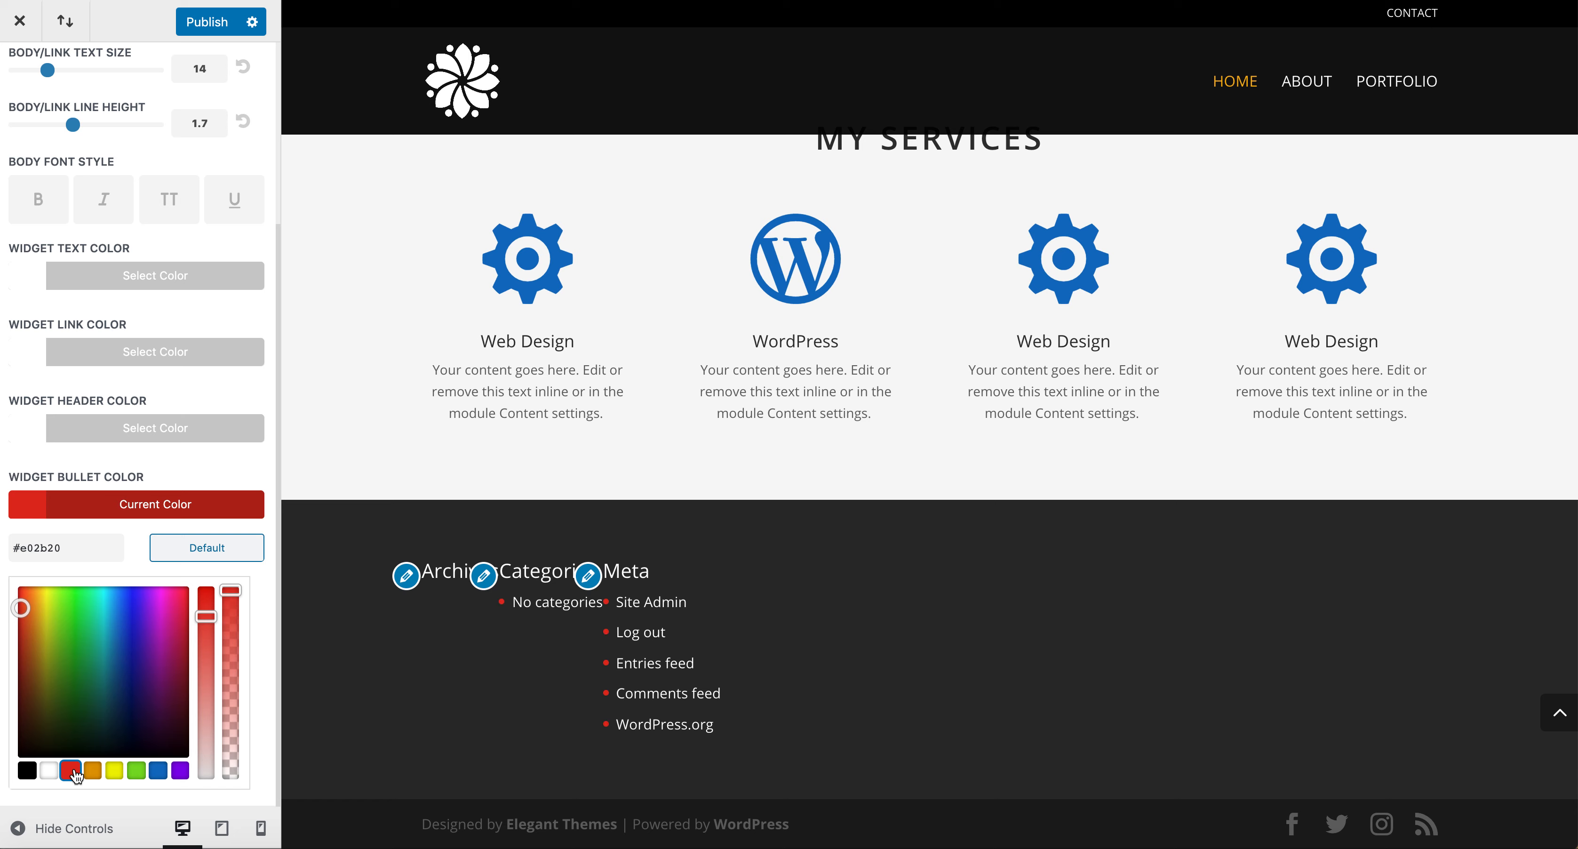
{"action": "left_click_drag", "start_coordinate": [32, 612], "coordinate": [36, 607]}
{"action": "left_click", "coordinate": [141, 279]}
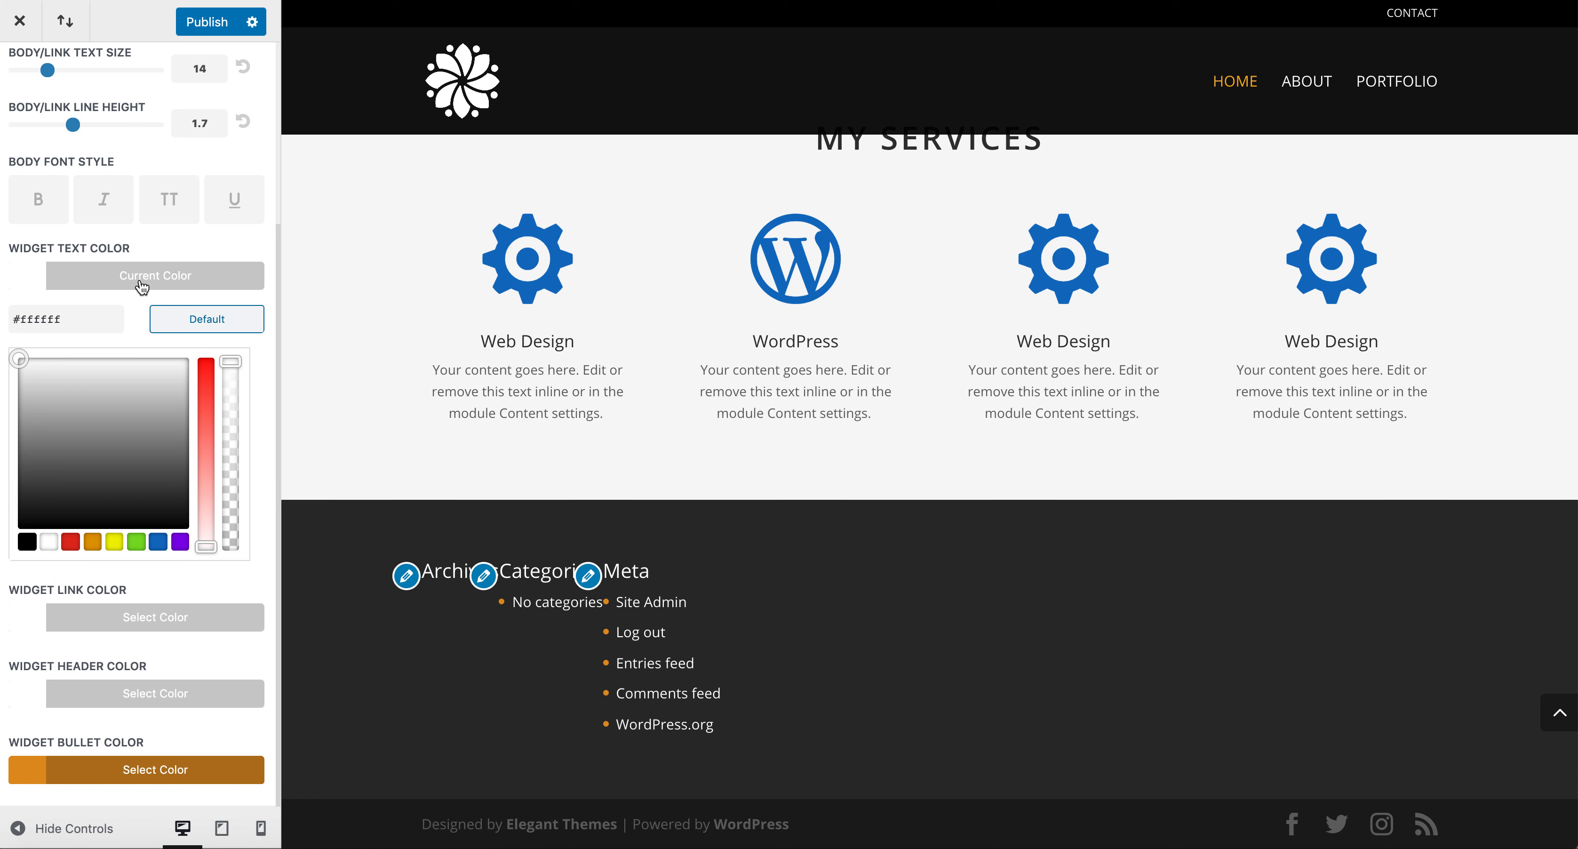
{"action": "left_click", "coordinate": [204, 23]}
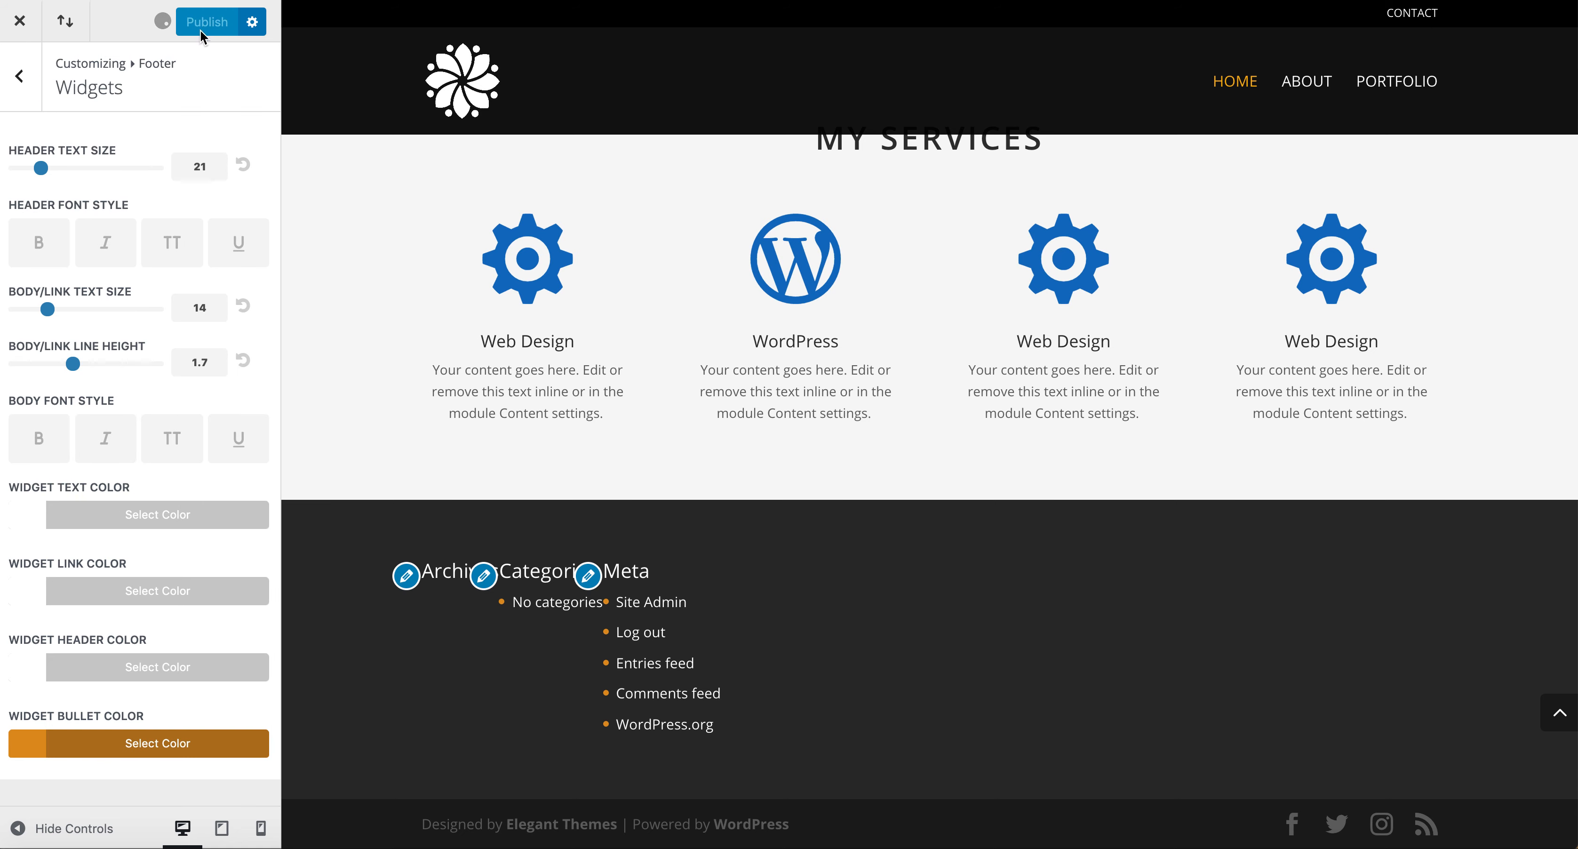
Review the Footer Elements social icons option and the Footer Menu settings.
{"action": "left_click", "coordinate": [28, 98]}
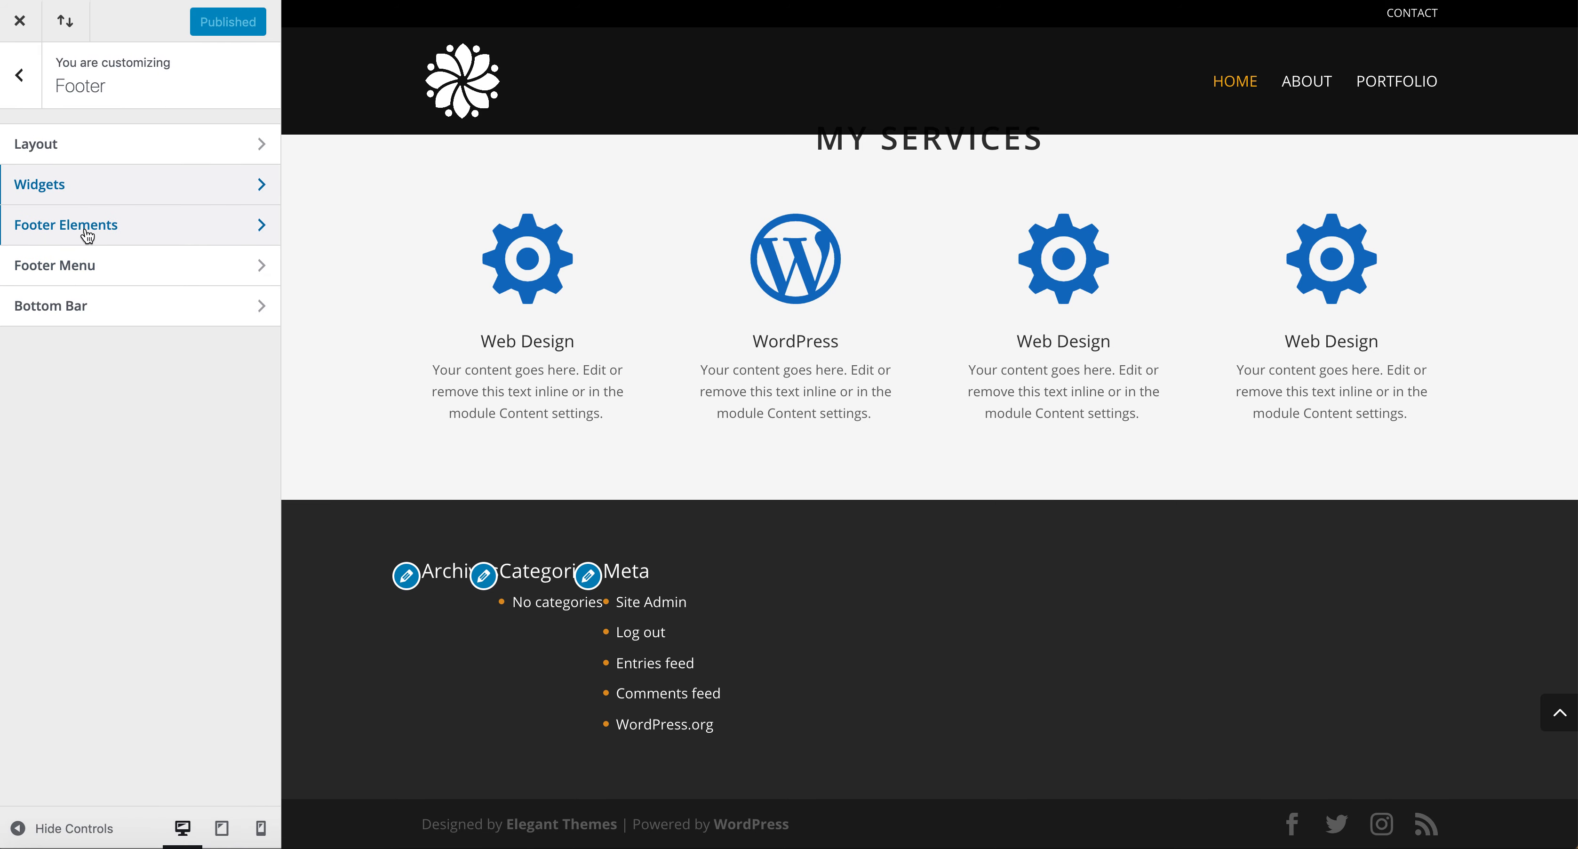
{"action": "left_click", "coordinate": [88, 236]}
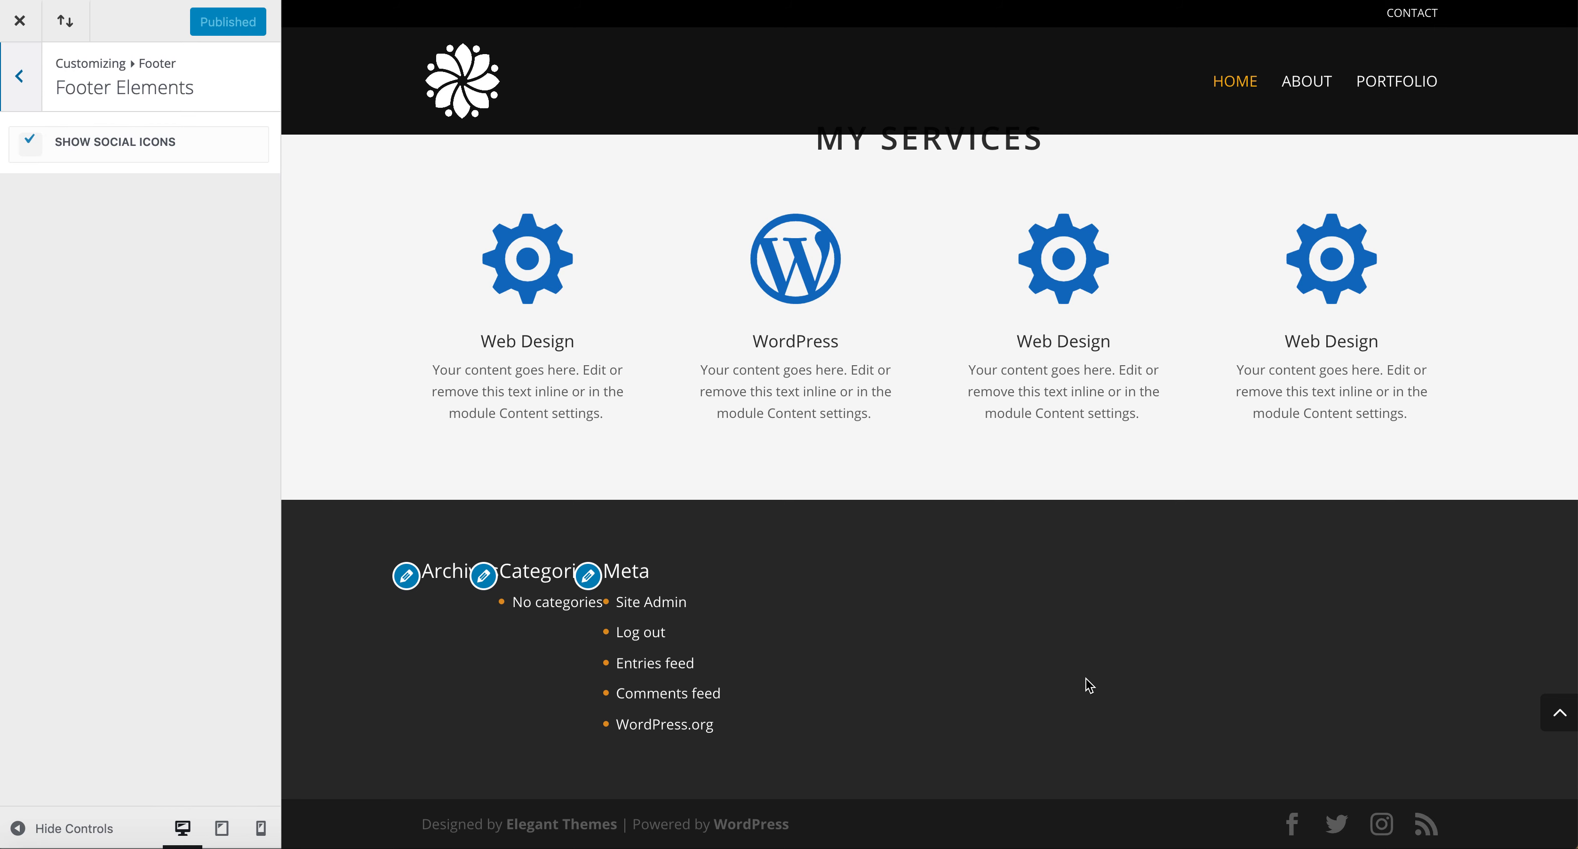
{"action": "left_click", "coordinate": [29, 141]}
{"action": "left_click", "coordinate": [28, 142]}
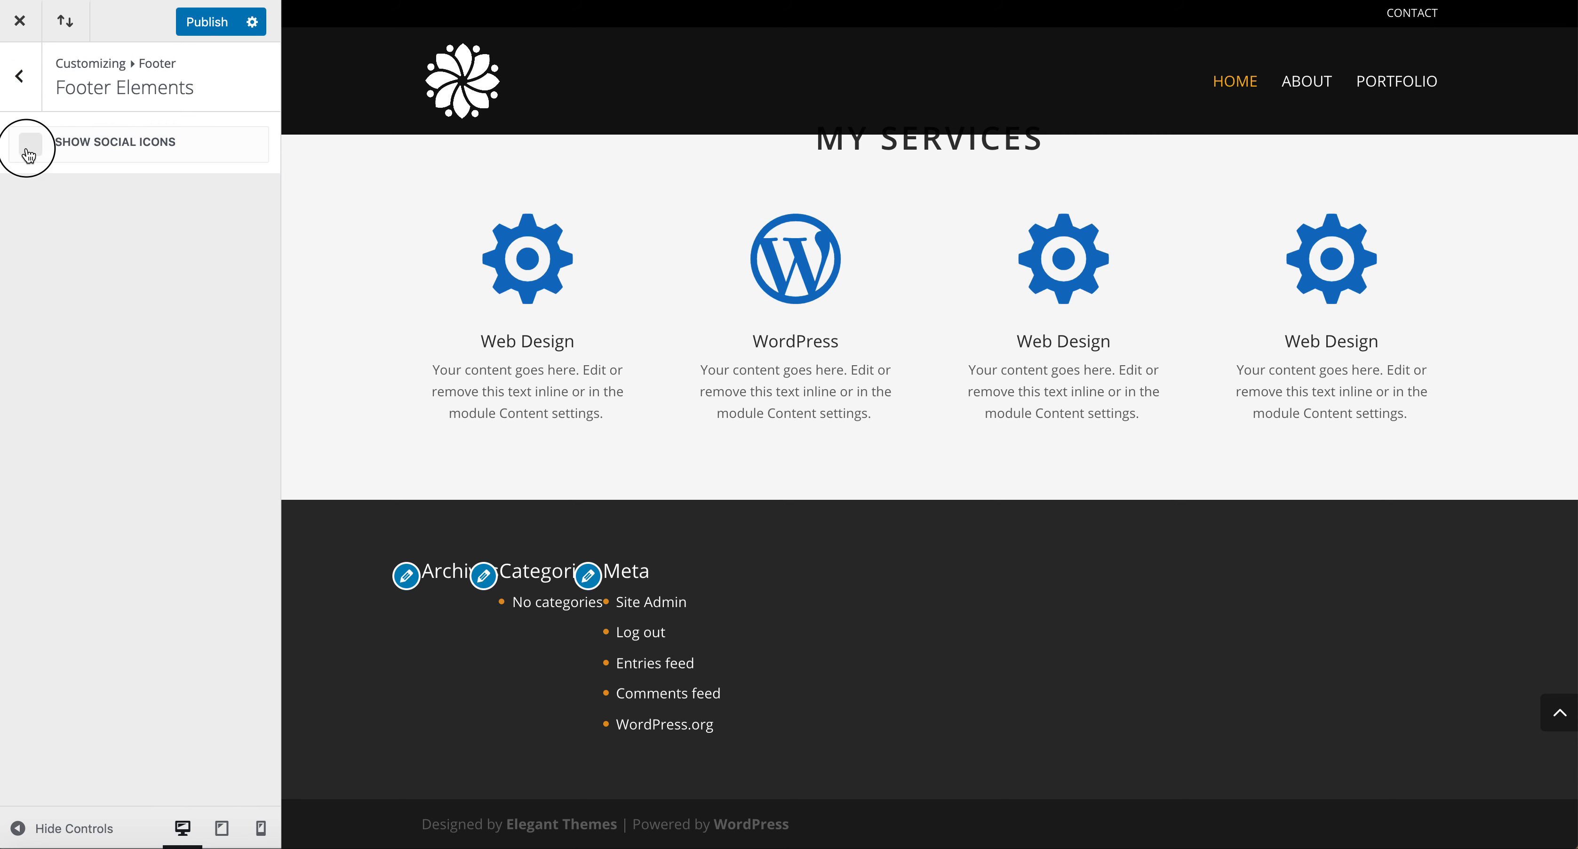
{"action": "left_click", "coordinate": [24, 91]}
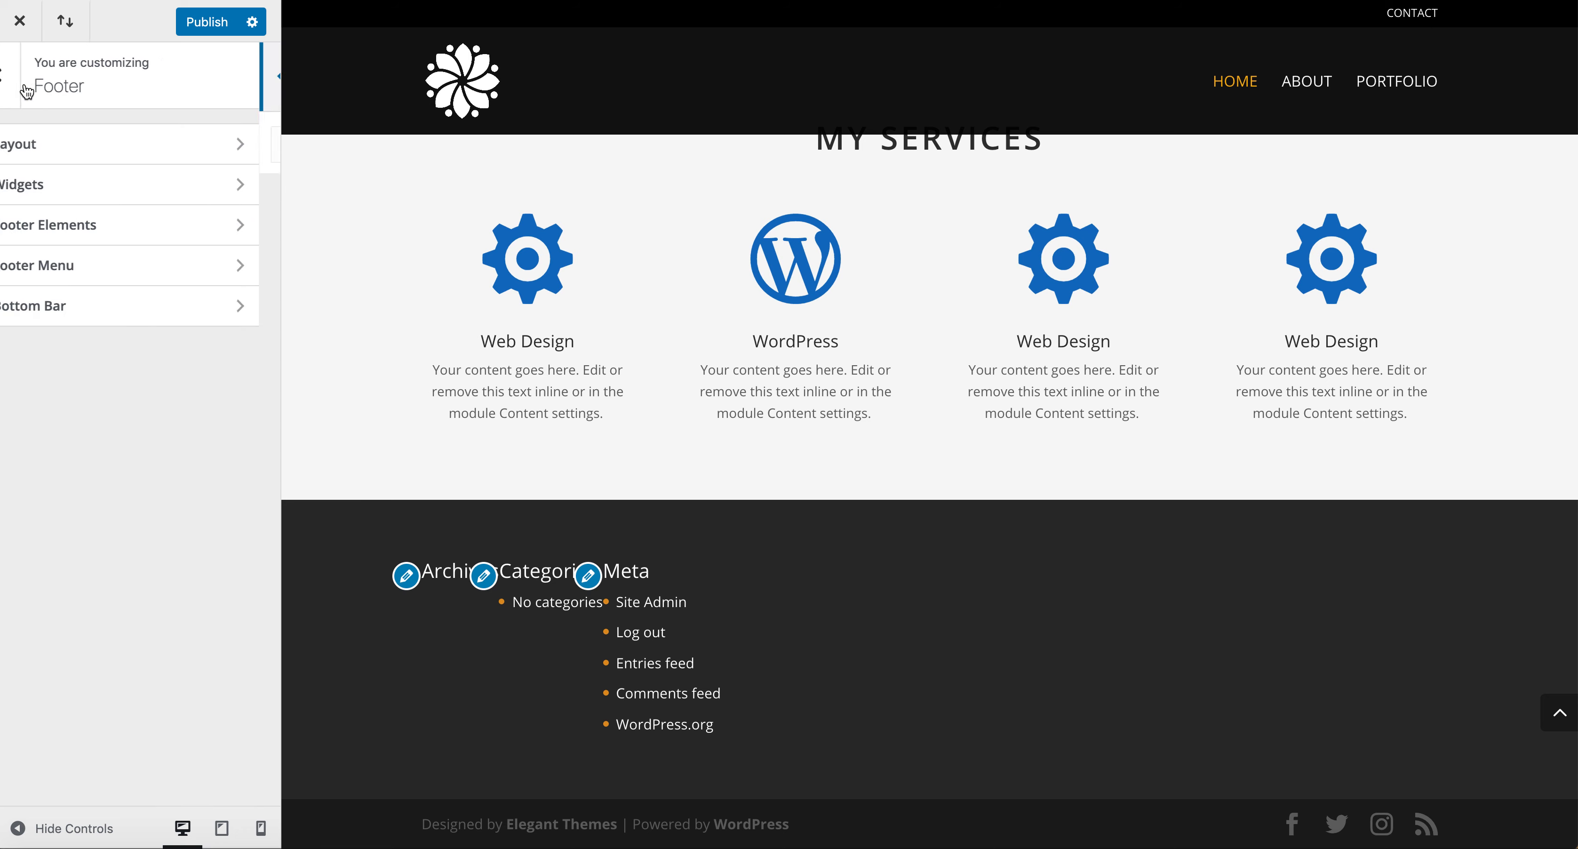
{"action": "left_click", "coordinate": [83, 277]}
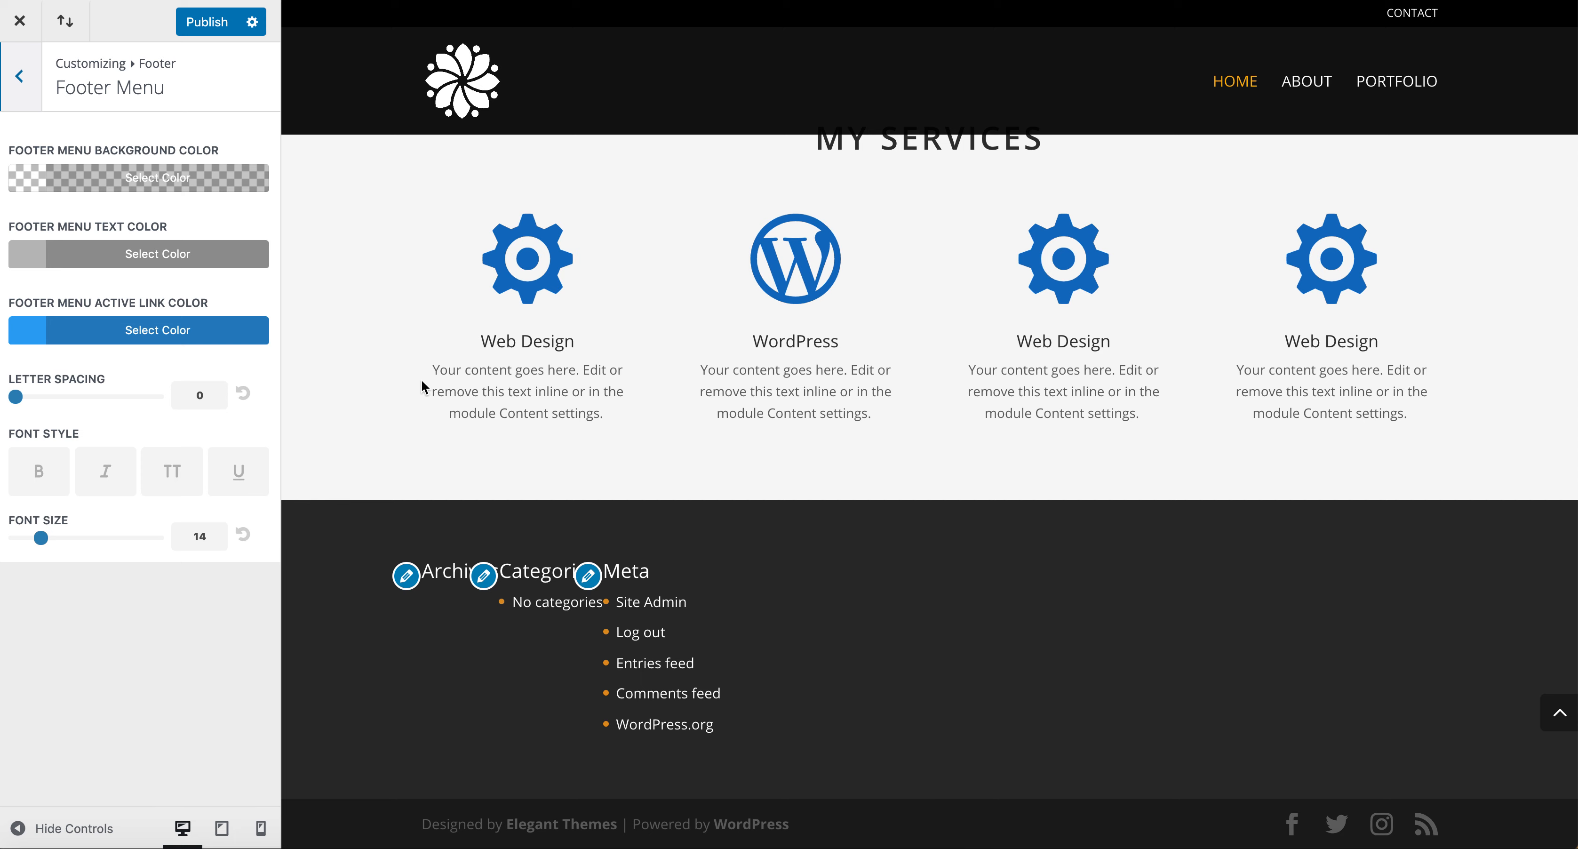
{"action": "left_click", "coordinate": [28, 98]}
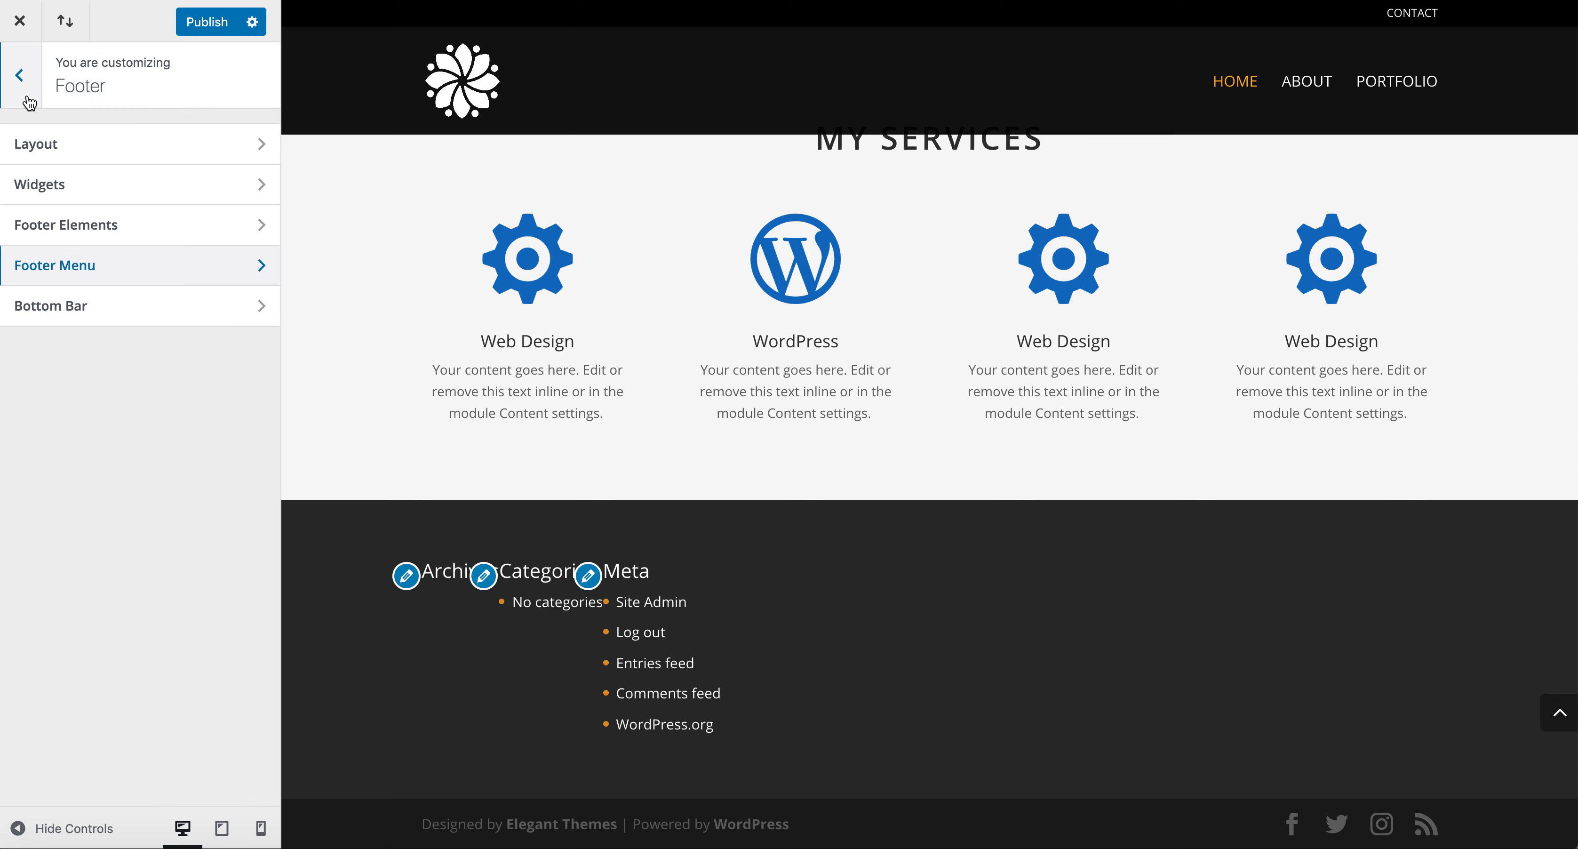
{"action": "left_click", "coordinate": [28, 100]}
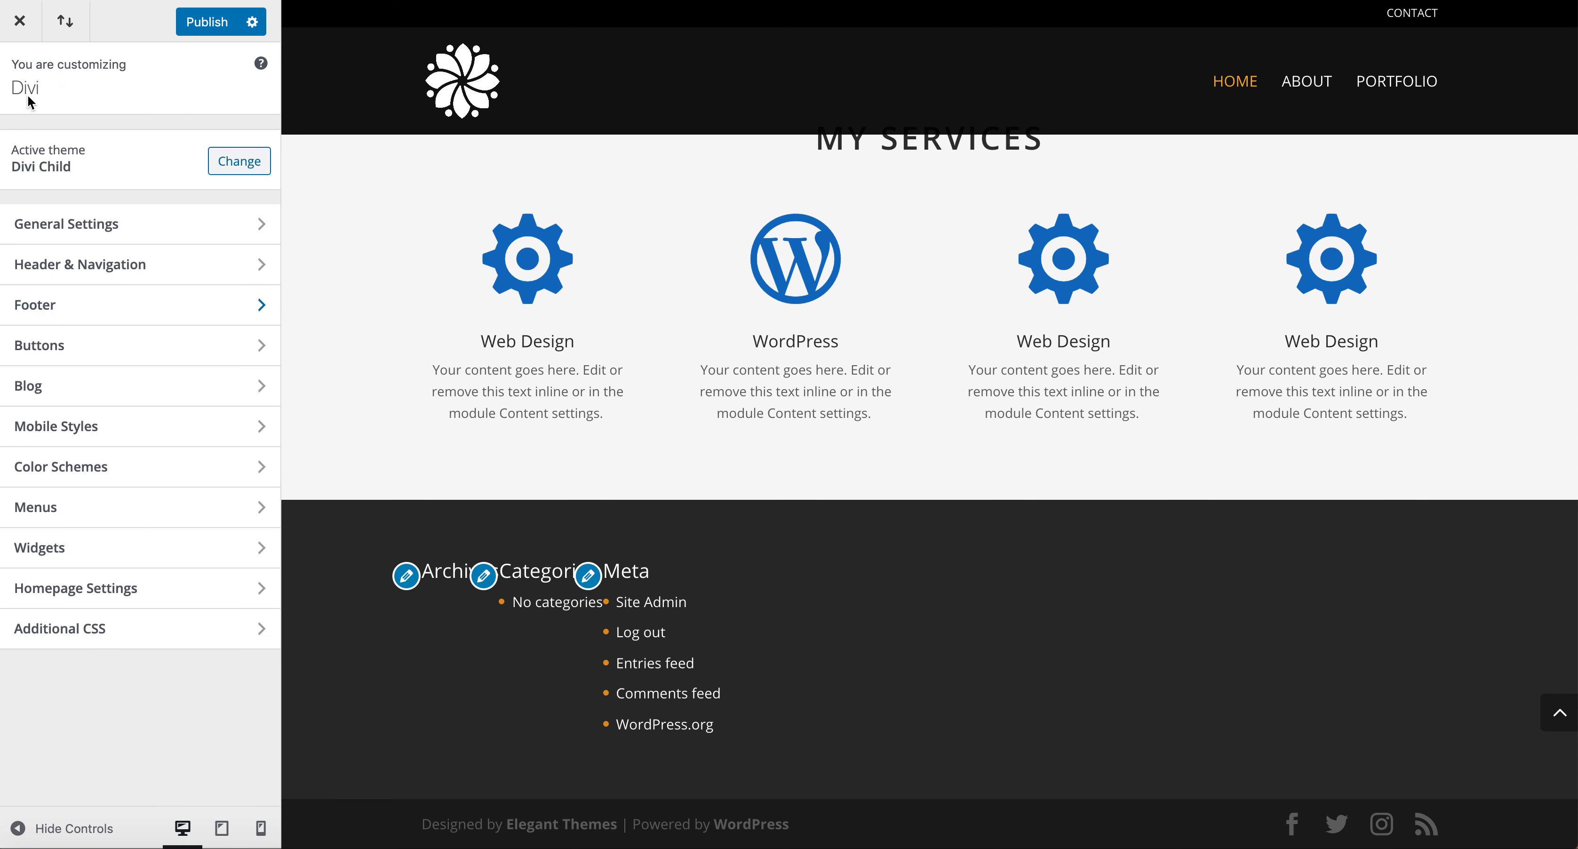
Create a new menu named Footer, assign it to the Footer Menu location, and publish.
{"action": "left_click", "coordinate": [131, 510]}
{"action": "left_click", "coordinate": [187, 286]}
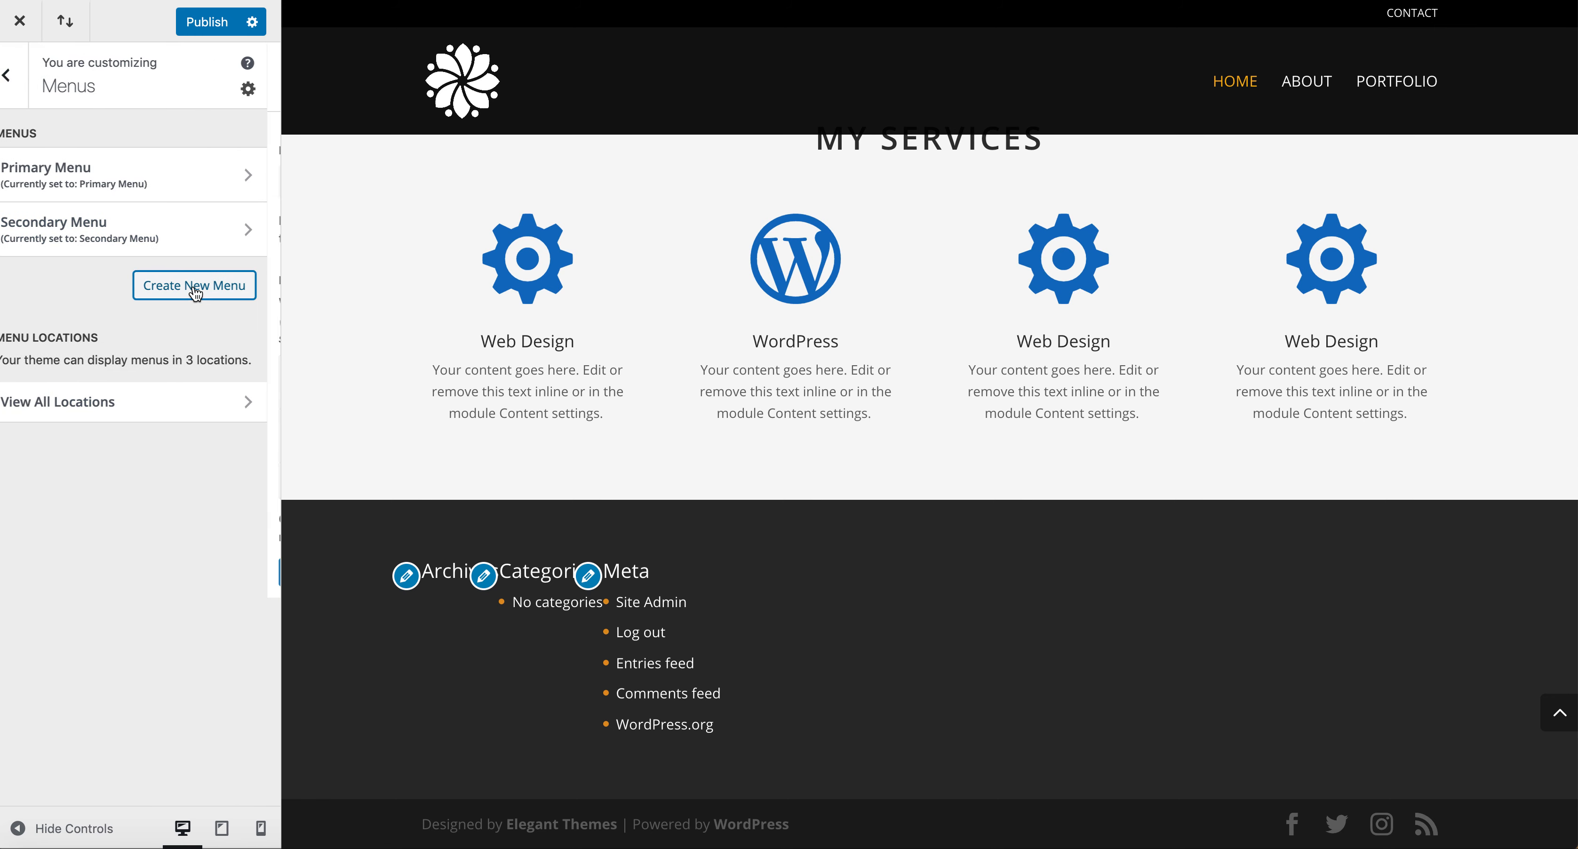
{"action": "left_click", "coordinate": [81, 179]}
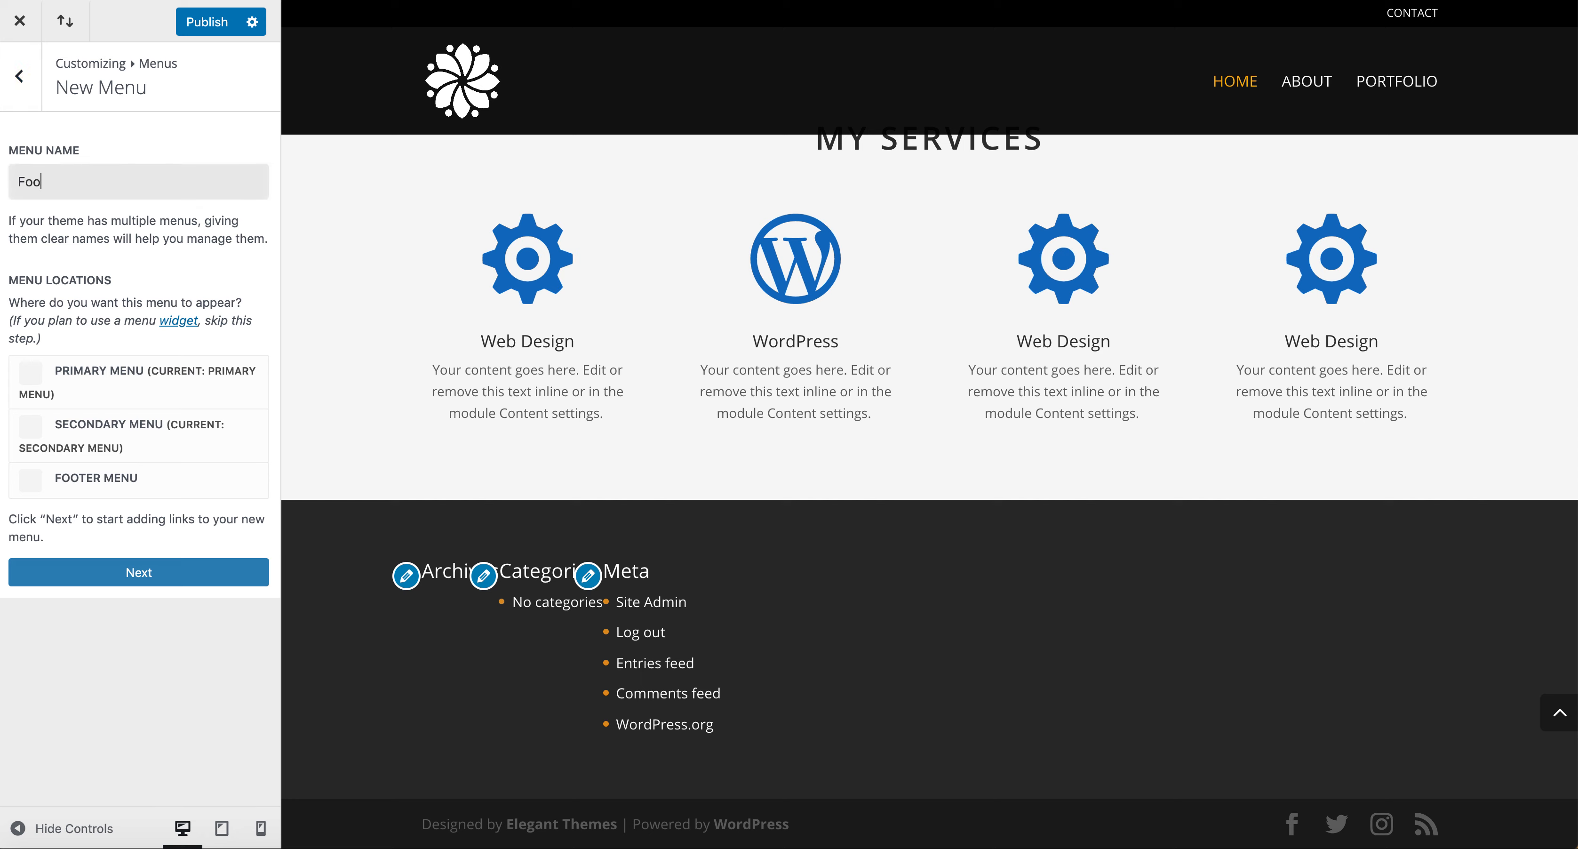
{"action": "left_click", "coordinate": [31, 480]}
{"action": "left_click", "coordinate": [123, 572]}
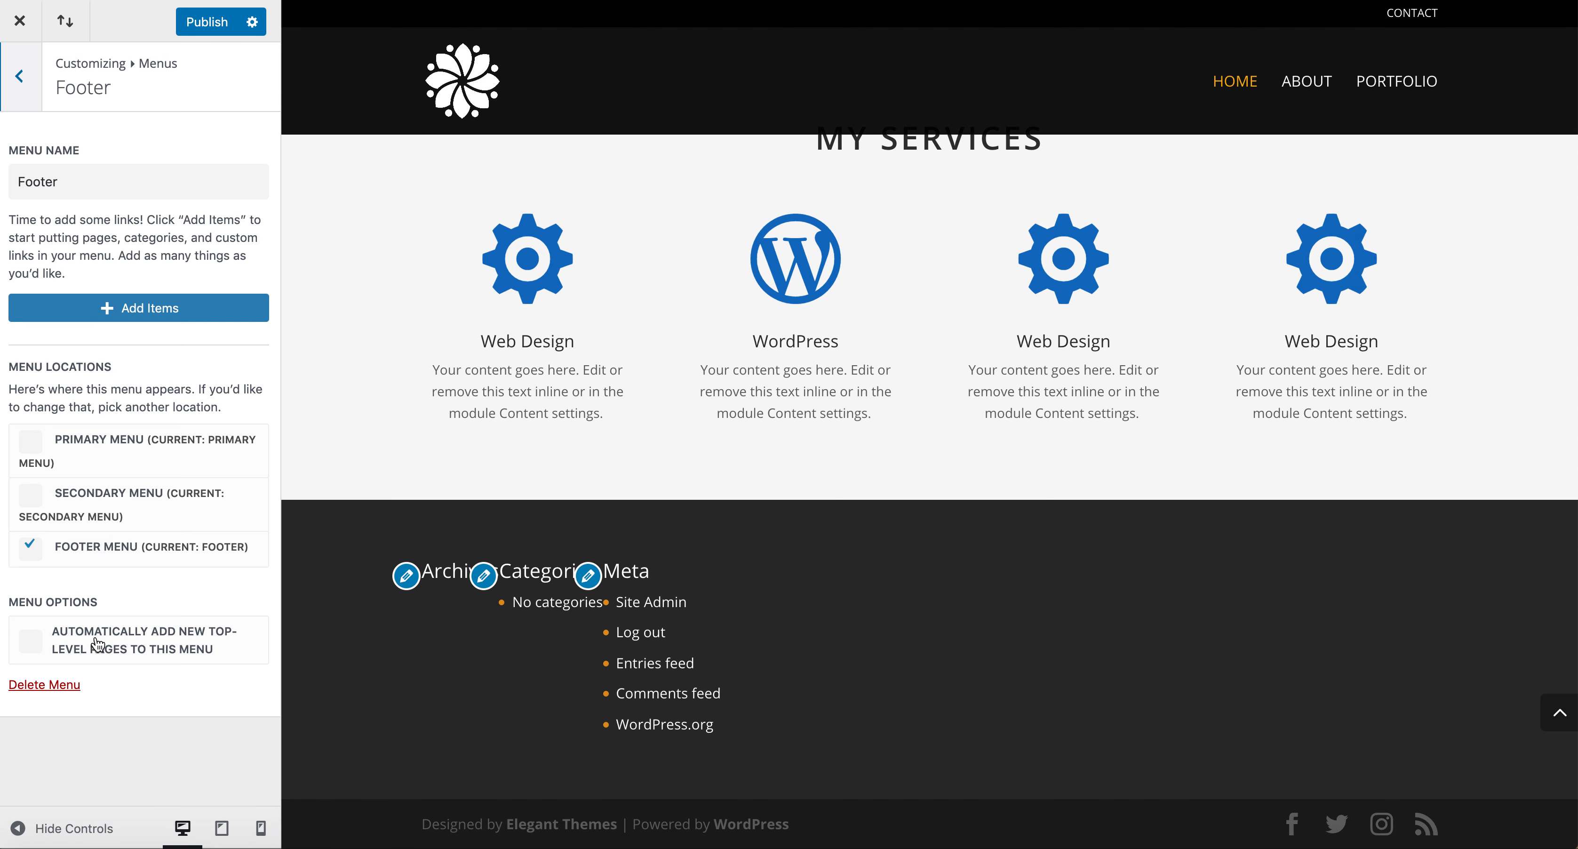
{"action": "left_click", "coordinate": [207, 25]}
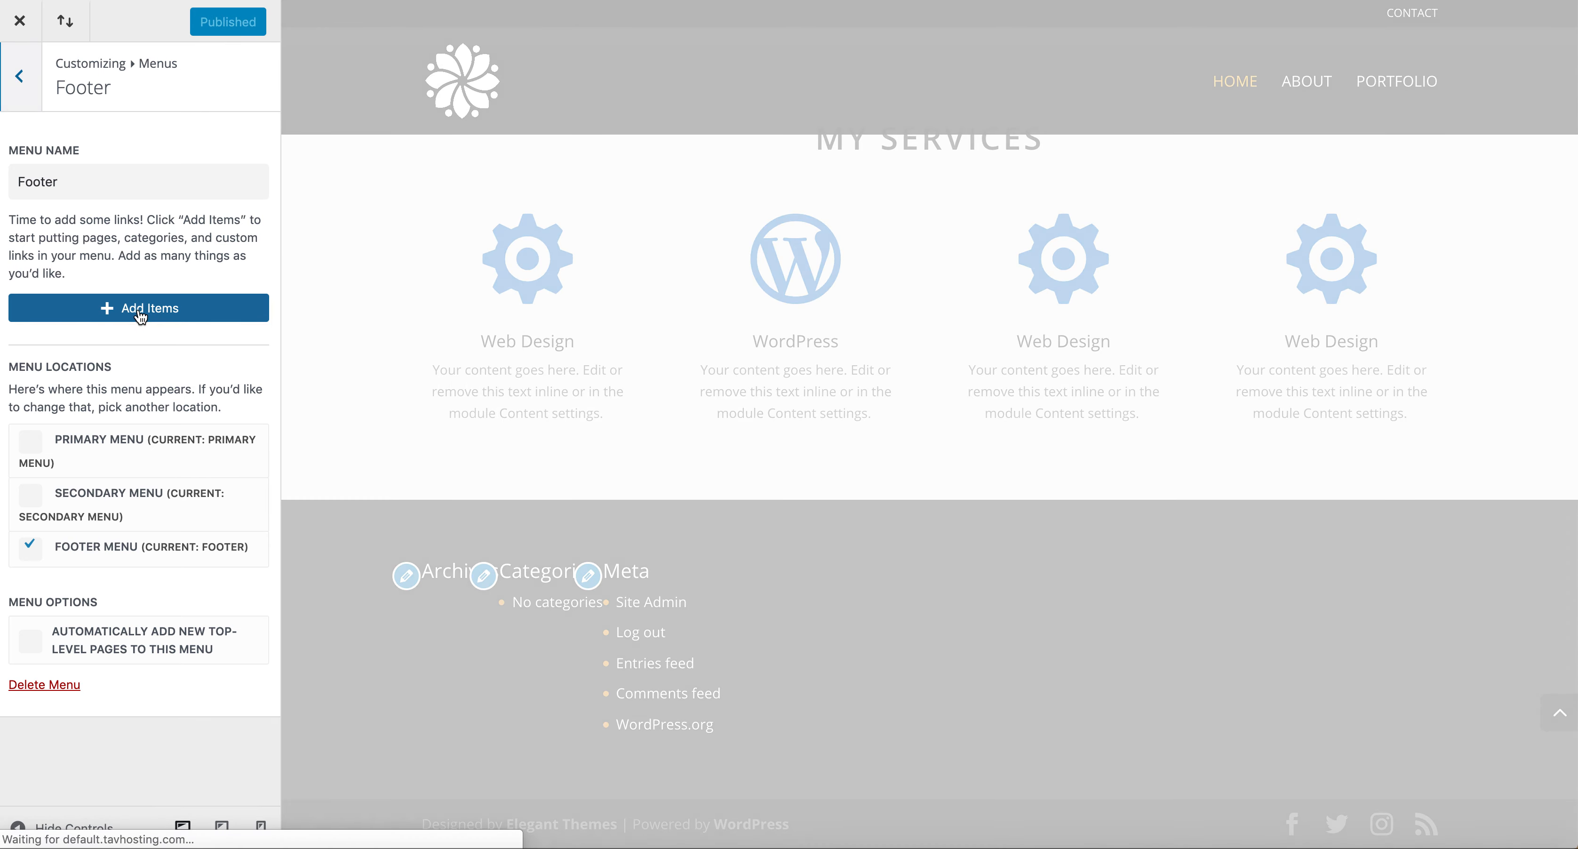
Add the Home, Contact, Portfolio, About and Home page items to the Footer menu.
{"action": "left_click", "coordinate": [141, 308]}
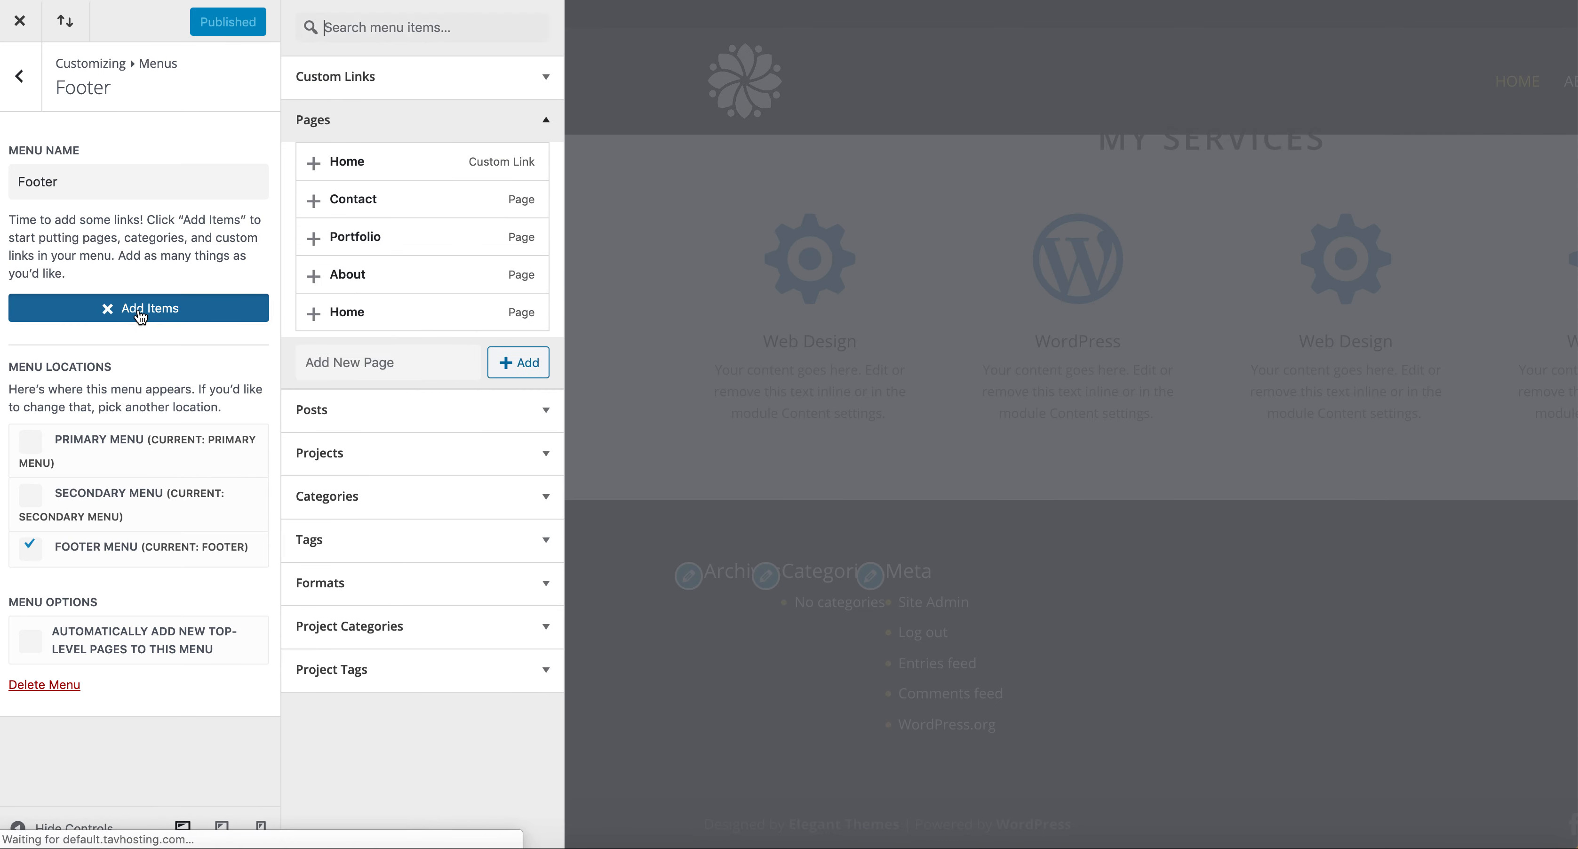
{"action": "left_click", "coordinate": [319, 167]}
{"action": "left_click", "coordinate": [316, 202]}
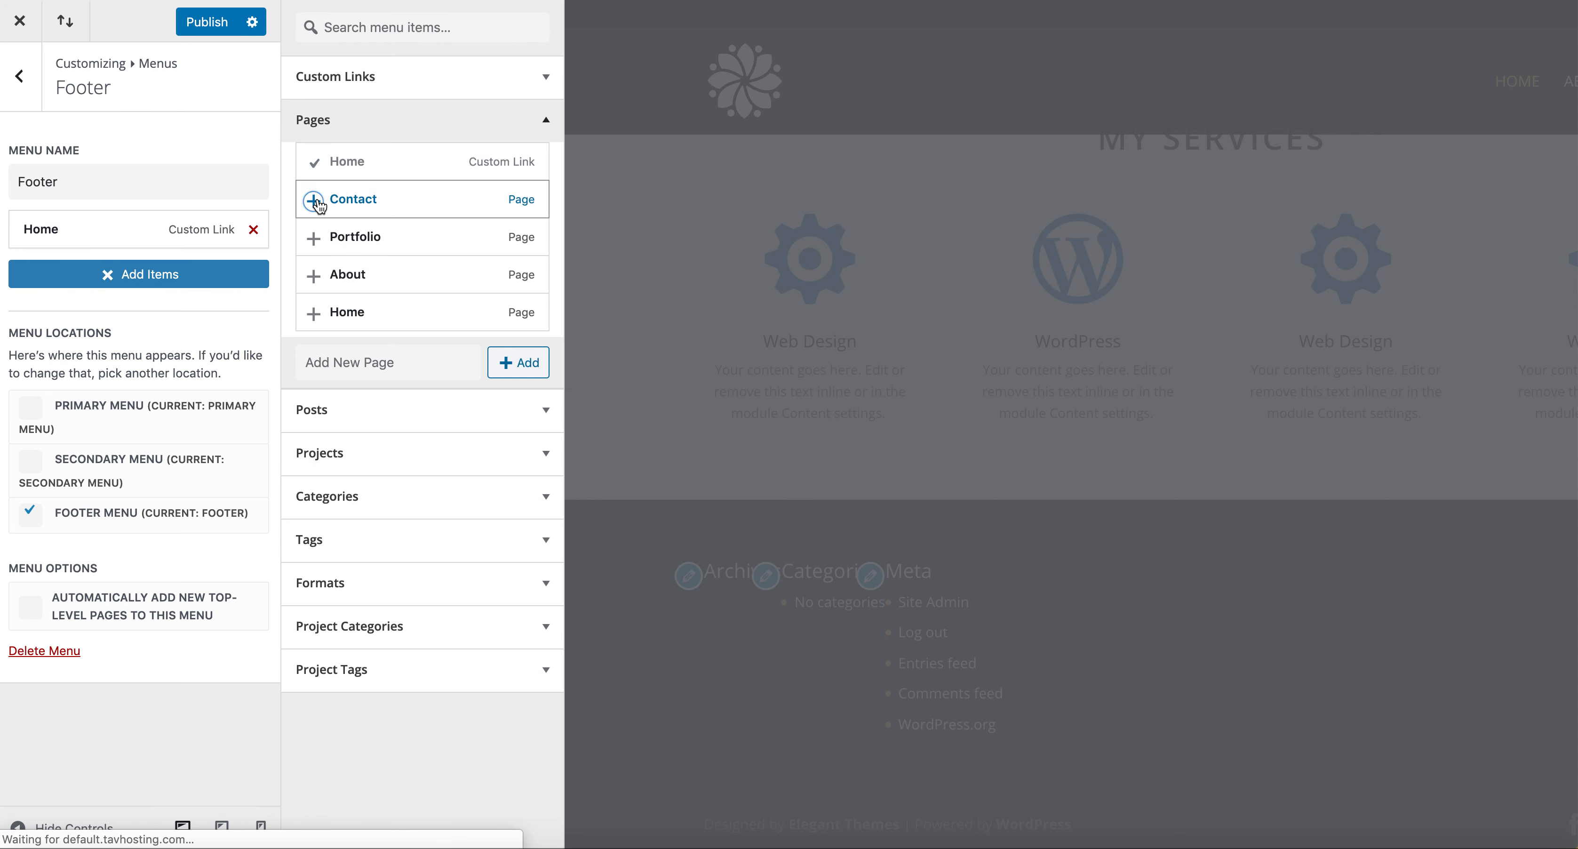
{"action": "left_click", "coordinate": [315, 240]}
{"action": "left_click", "coordinate": [317, 277]}
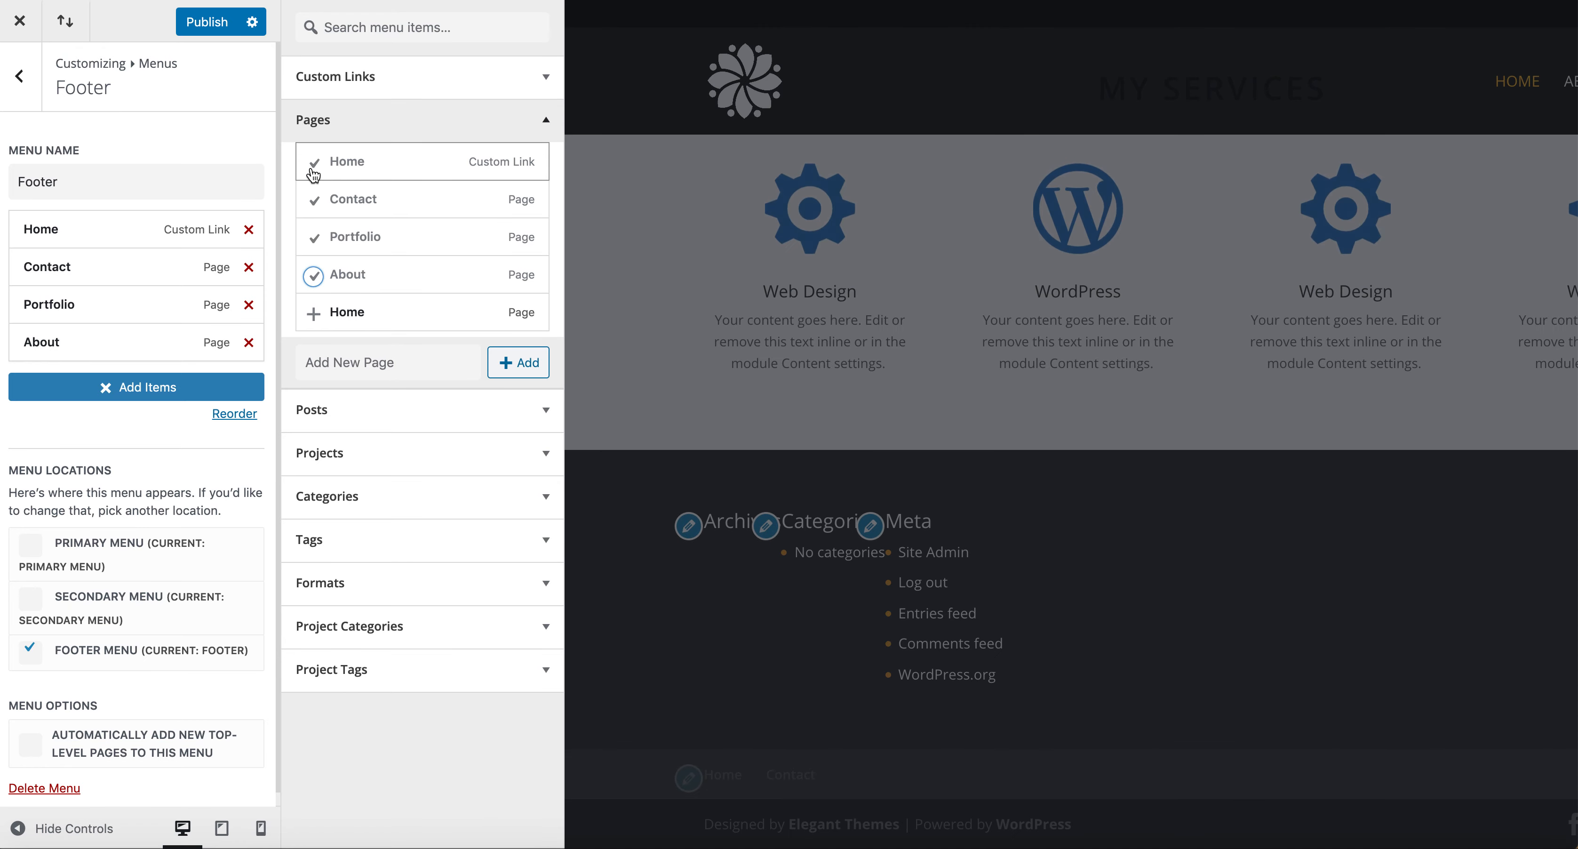
{"action": "left_click", "coordinate": [316, 314]}
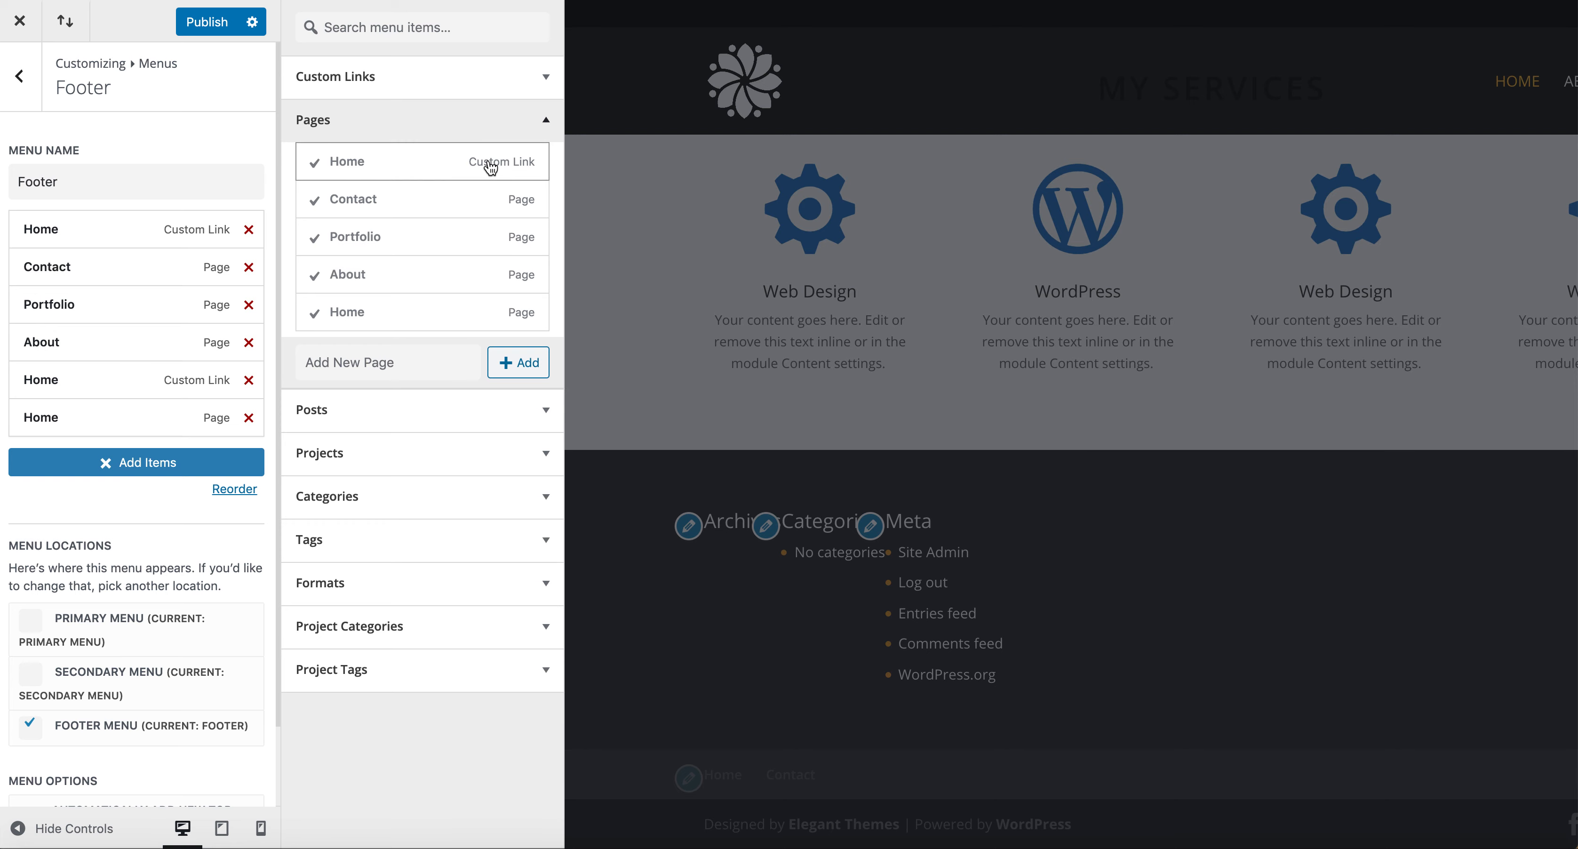
Remove both Home custom-link items from the Footer menu and publish.
{"action": "left_click", "coordinate": [248, 230]}
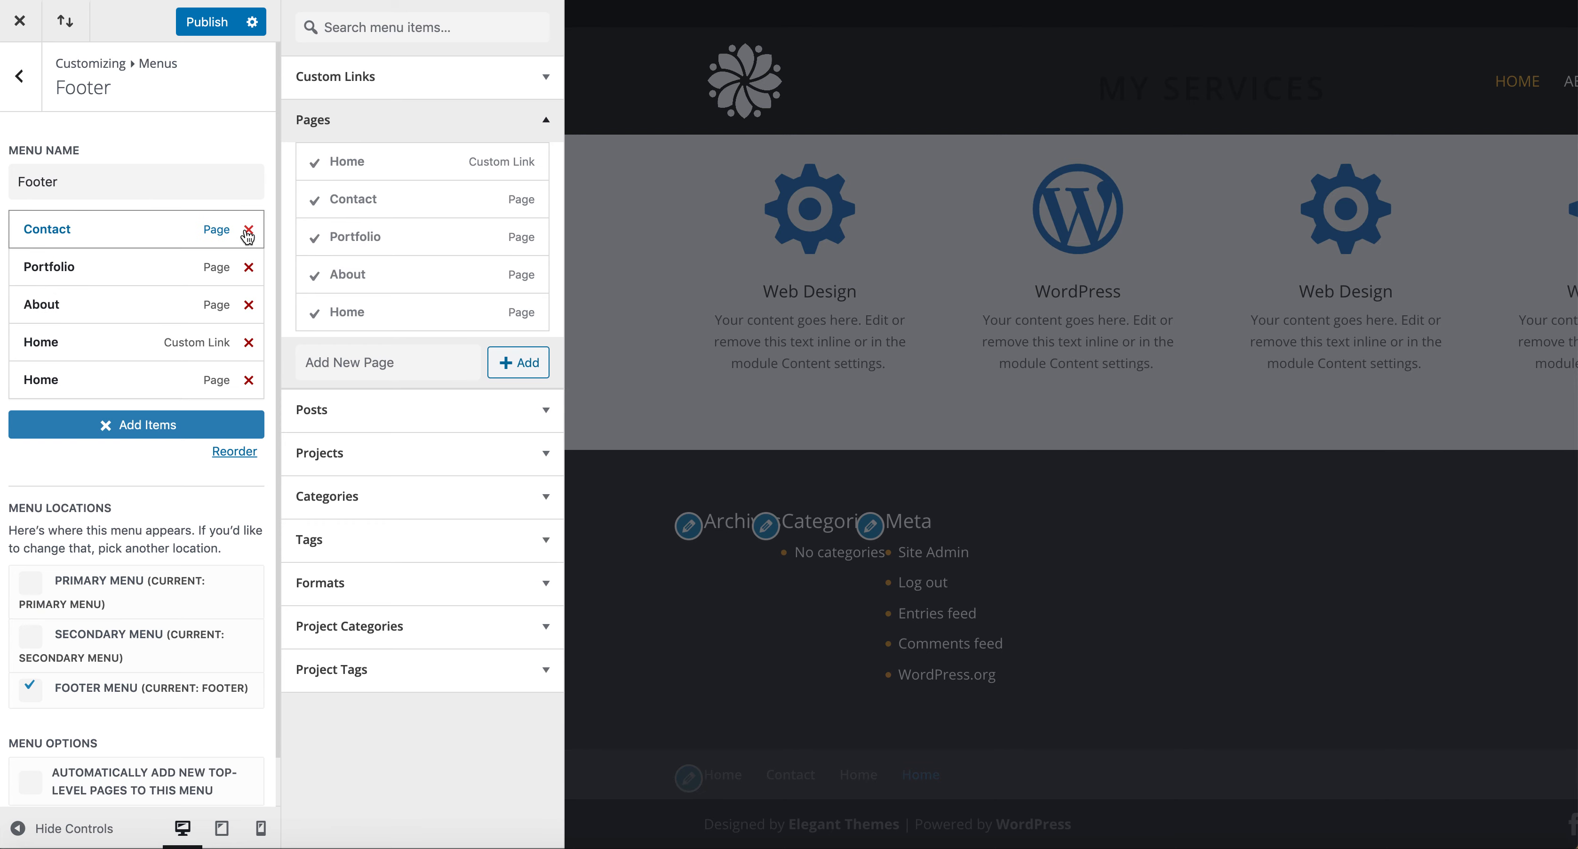
{"action": "left_click", "coordinate": [207, 21]}
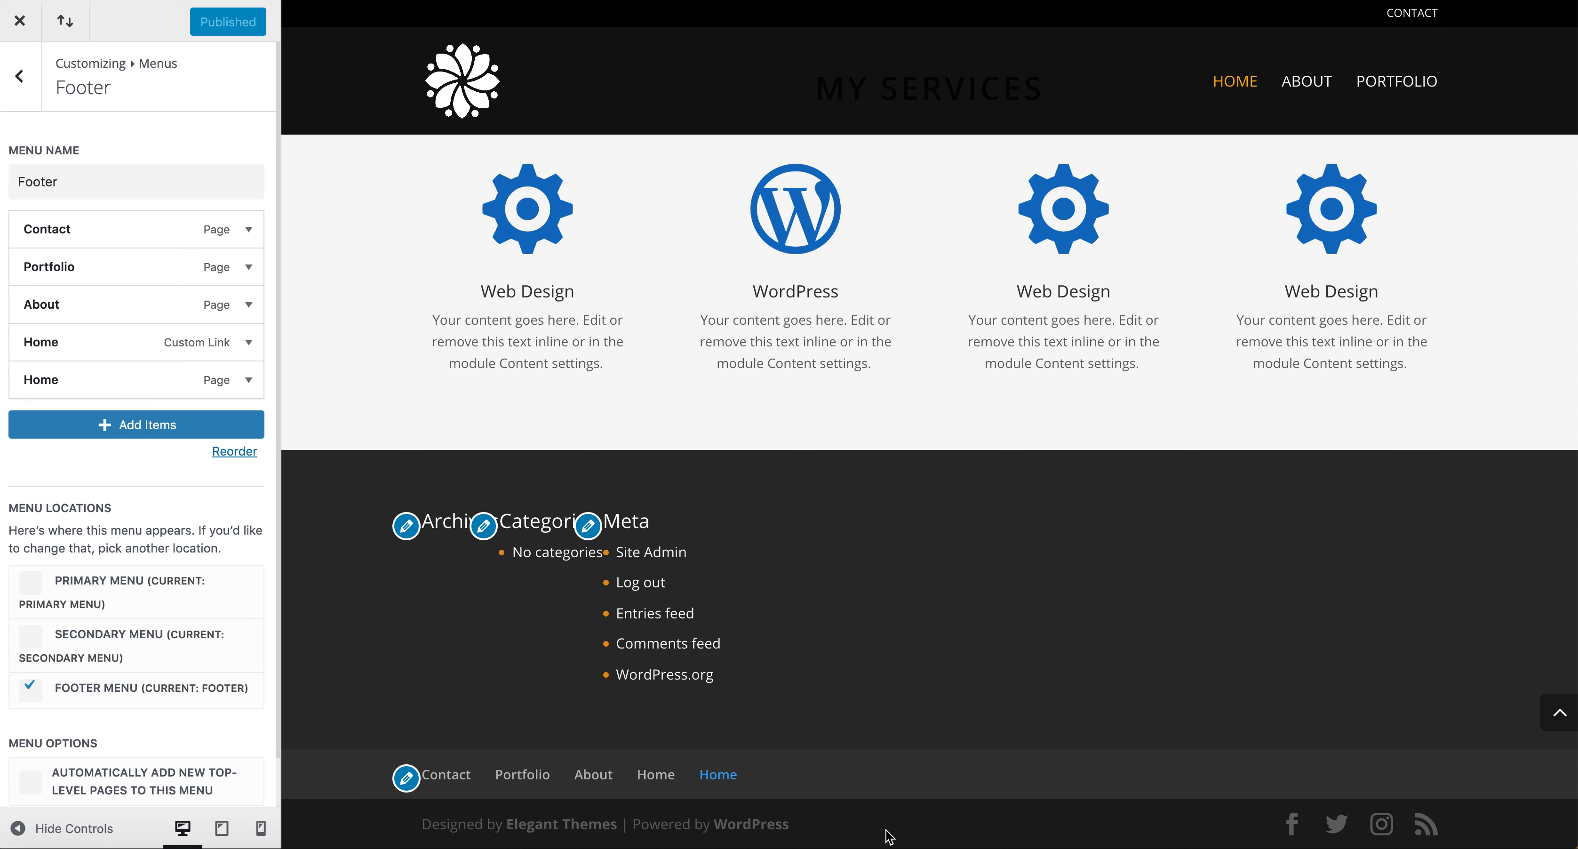
{"action": "left_click", "coordinate": [248, 343]}
{"action": "left_click", "coordinate": [61, 516]}
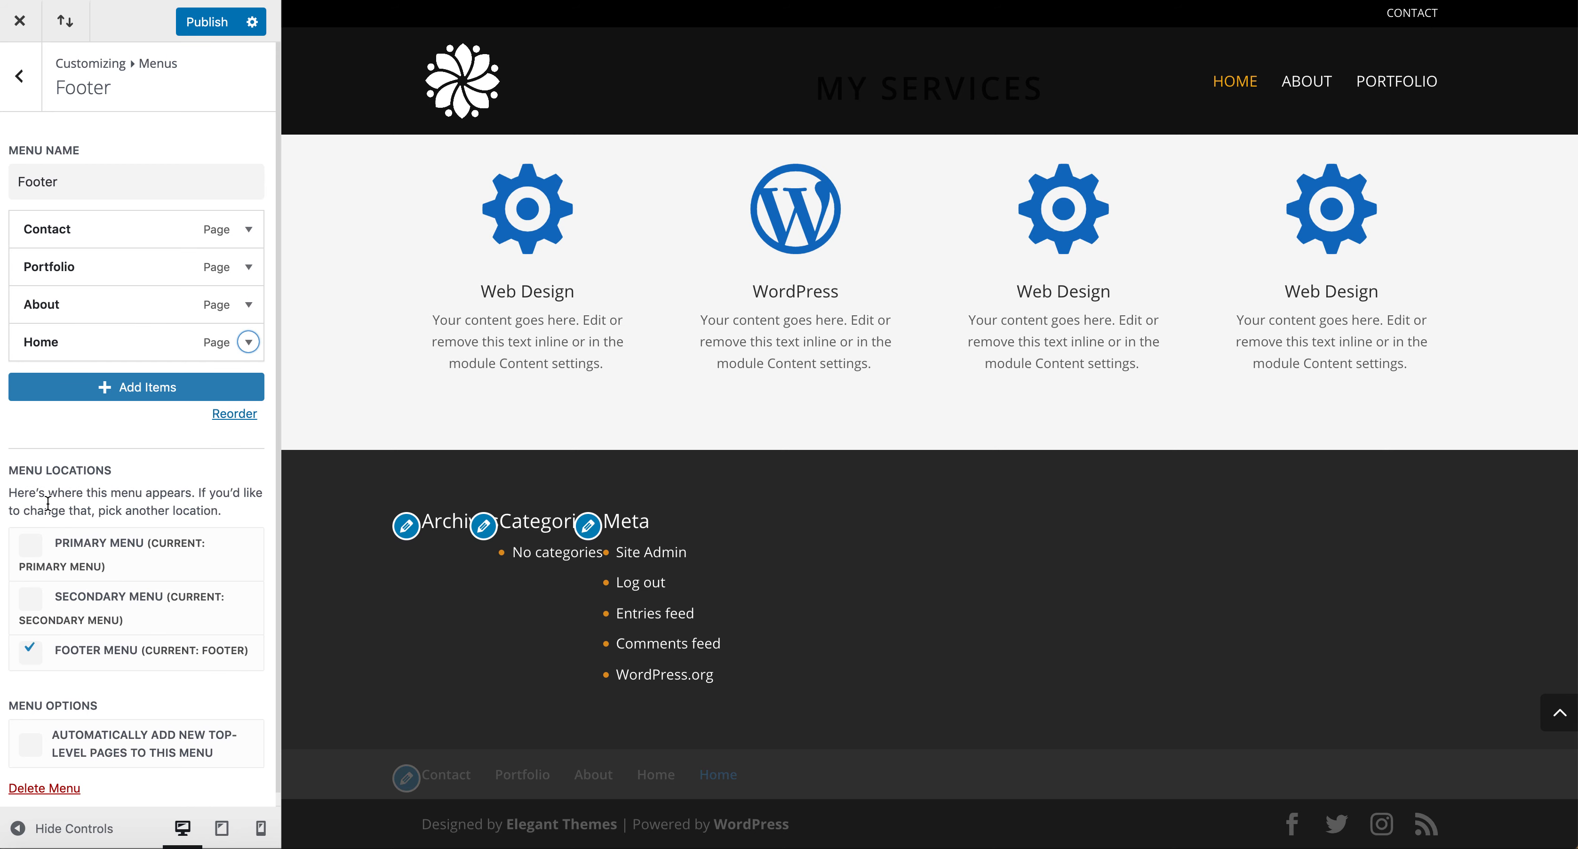
Move the Home page item to the top of the Footer menu and publish.
{"action": "left_click_drag", "start_coordinate": [74, 329], "coordinate": [77, 201]}
{"action": "left_click", "coordinate": [203, 25]}
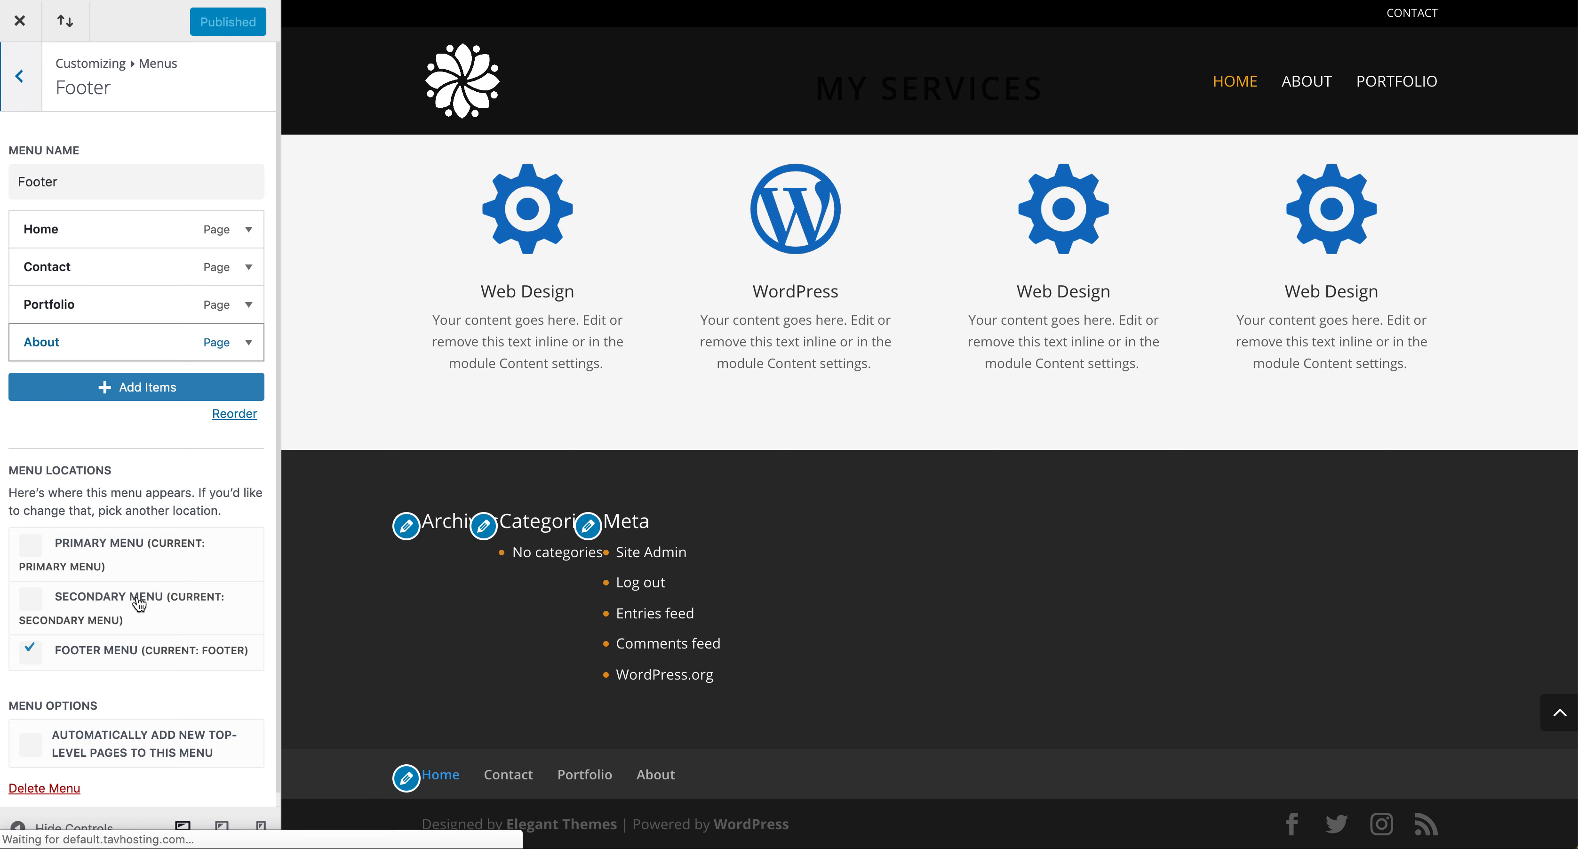
Remove the Archives, Categories and Meta widgets from Footer Area #1.
{"action": "left_click", "coordinate": [22, 77]}
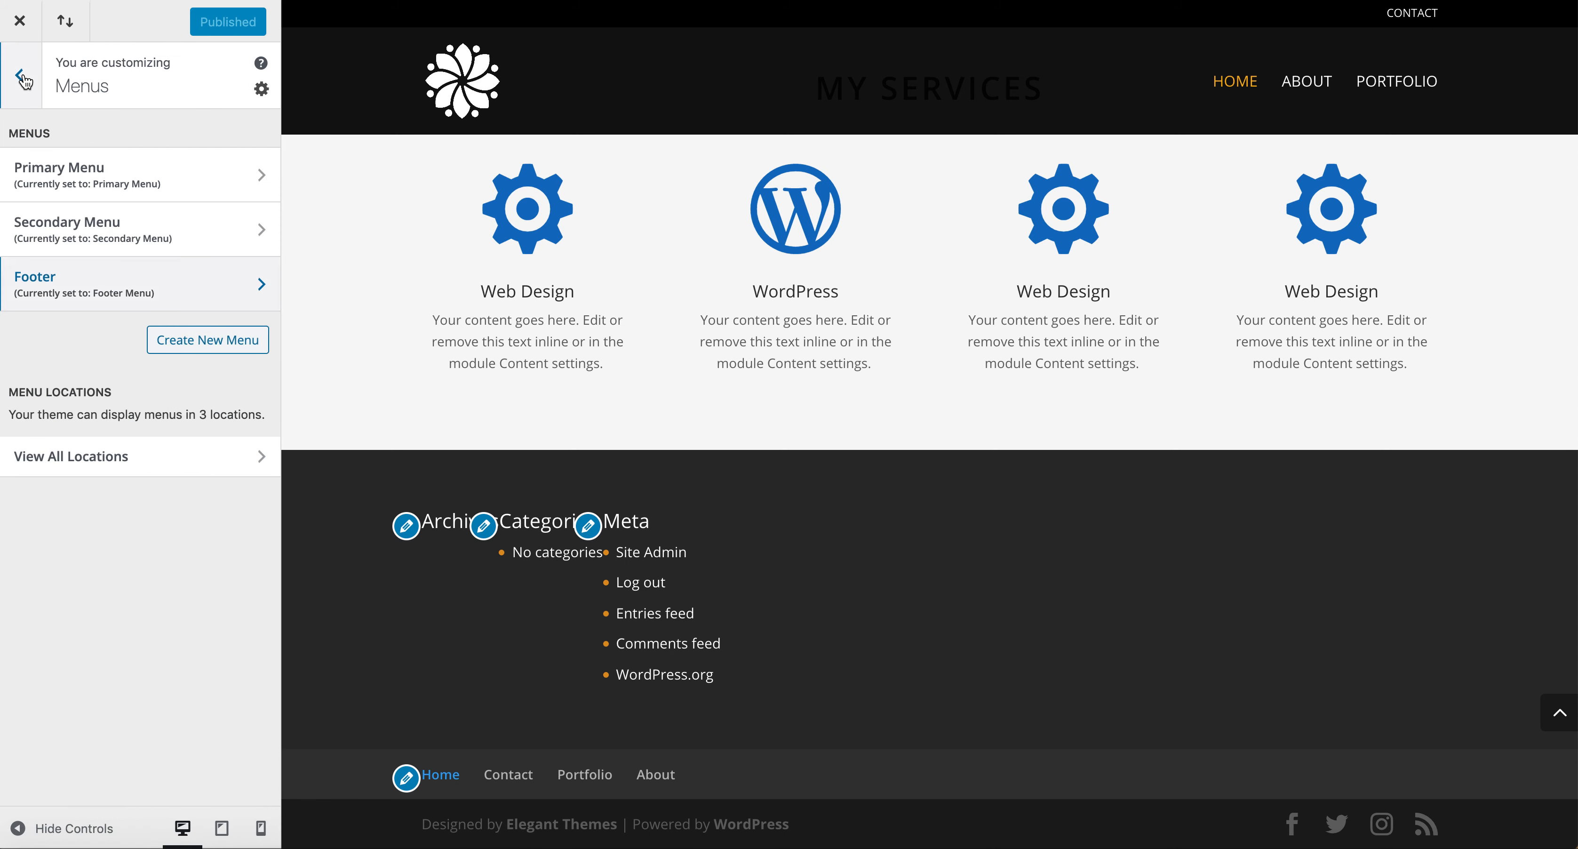
{"action": "left_click", "coordinate": [22, 85]}
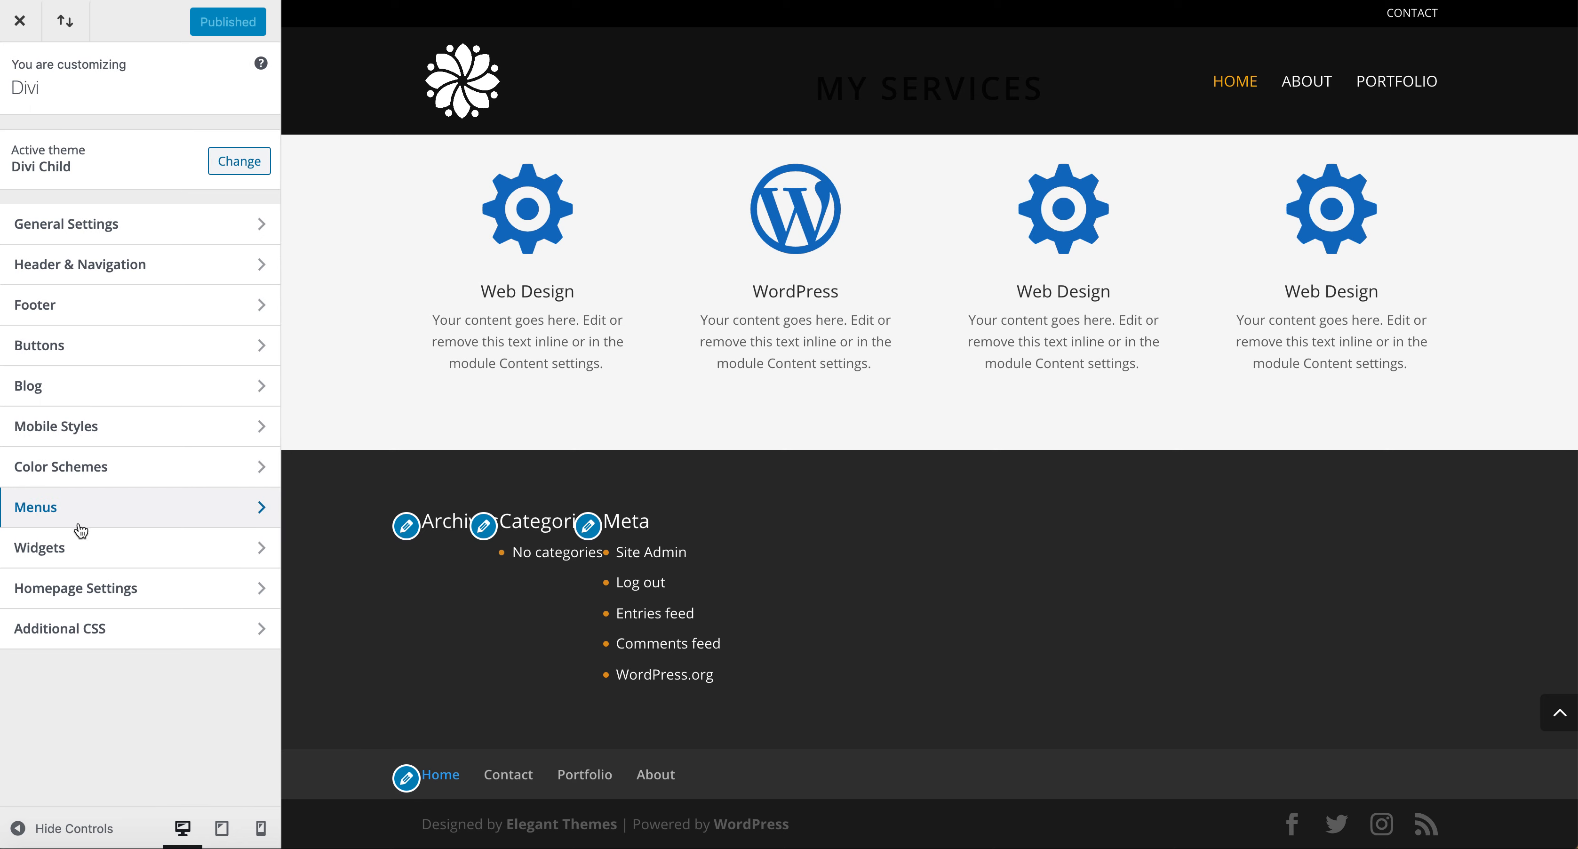
{"action": "left_click", "coordinate": [87, 553]}
{"action": "left_click", "coordinate": [116, 268]}
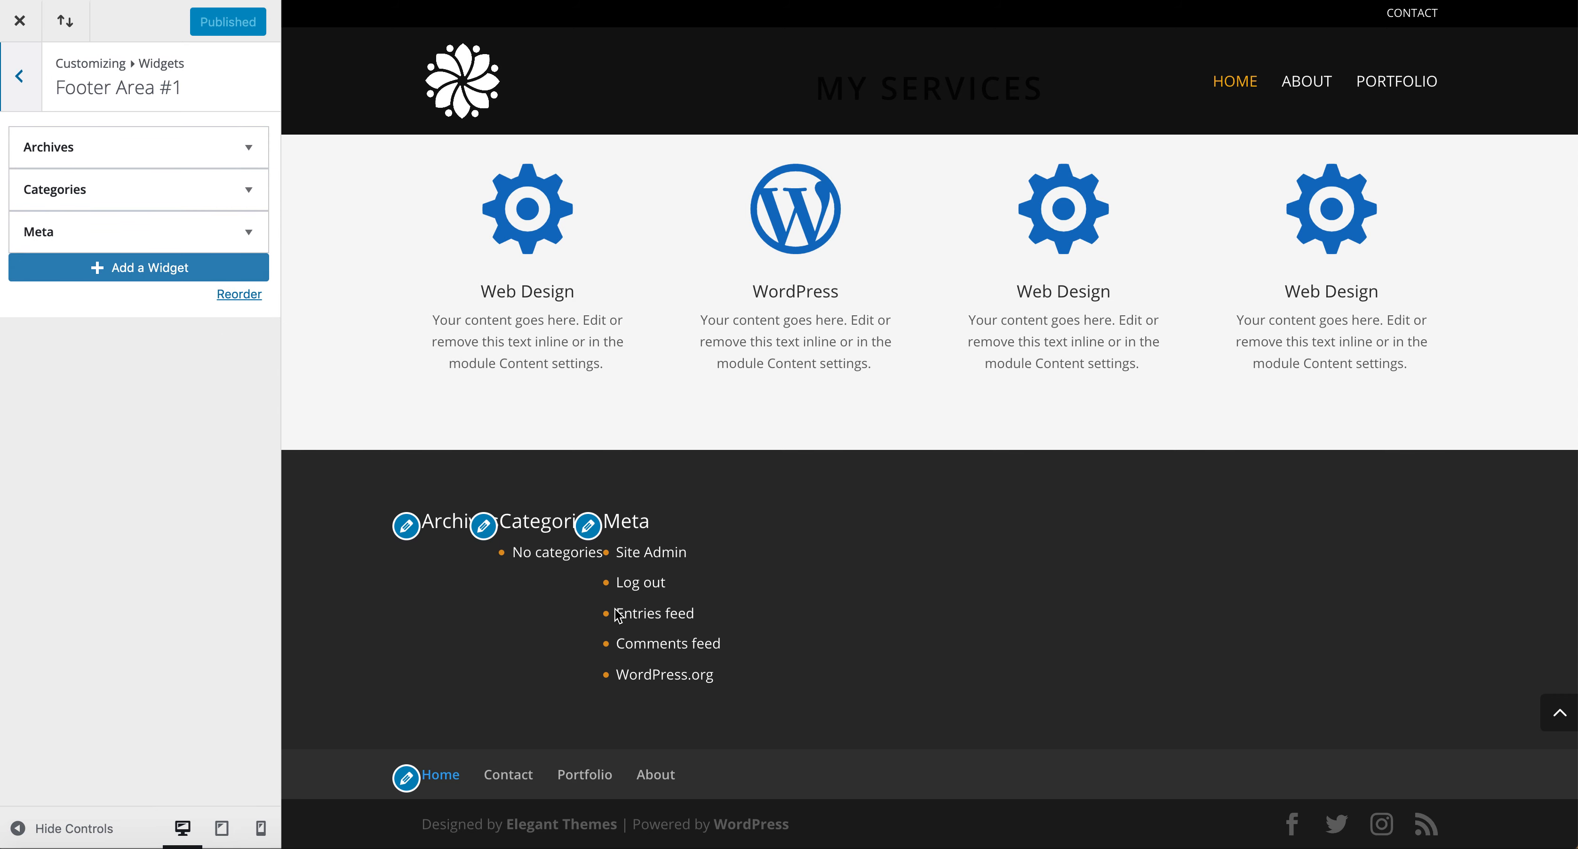
{"action": "left_click", "coordinate": [89, 148]}
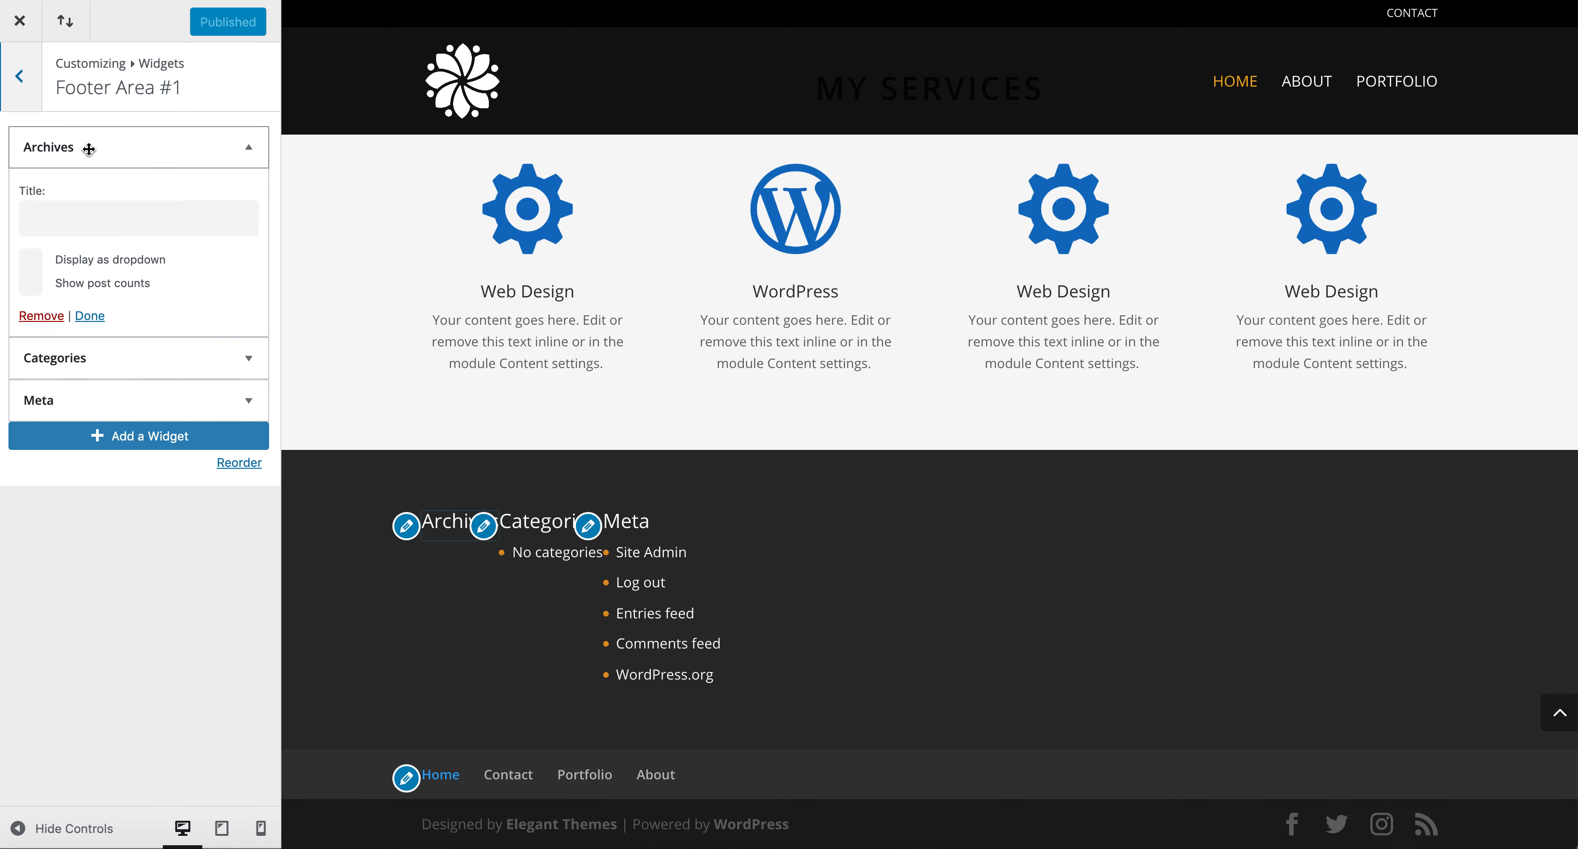
{"action": "left_click", "coordinate": [61, 313]}
{"action": "left_click", "coordinate": [87, 149]}
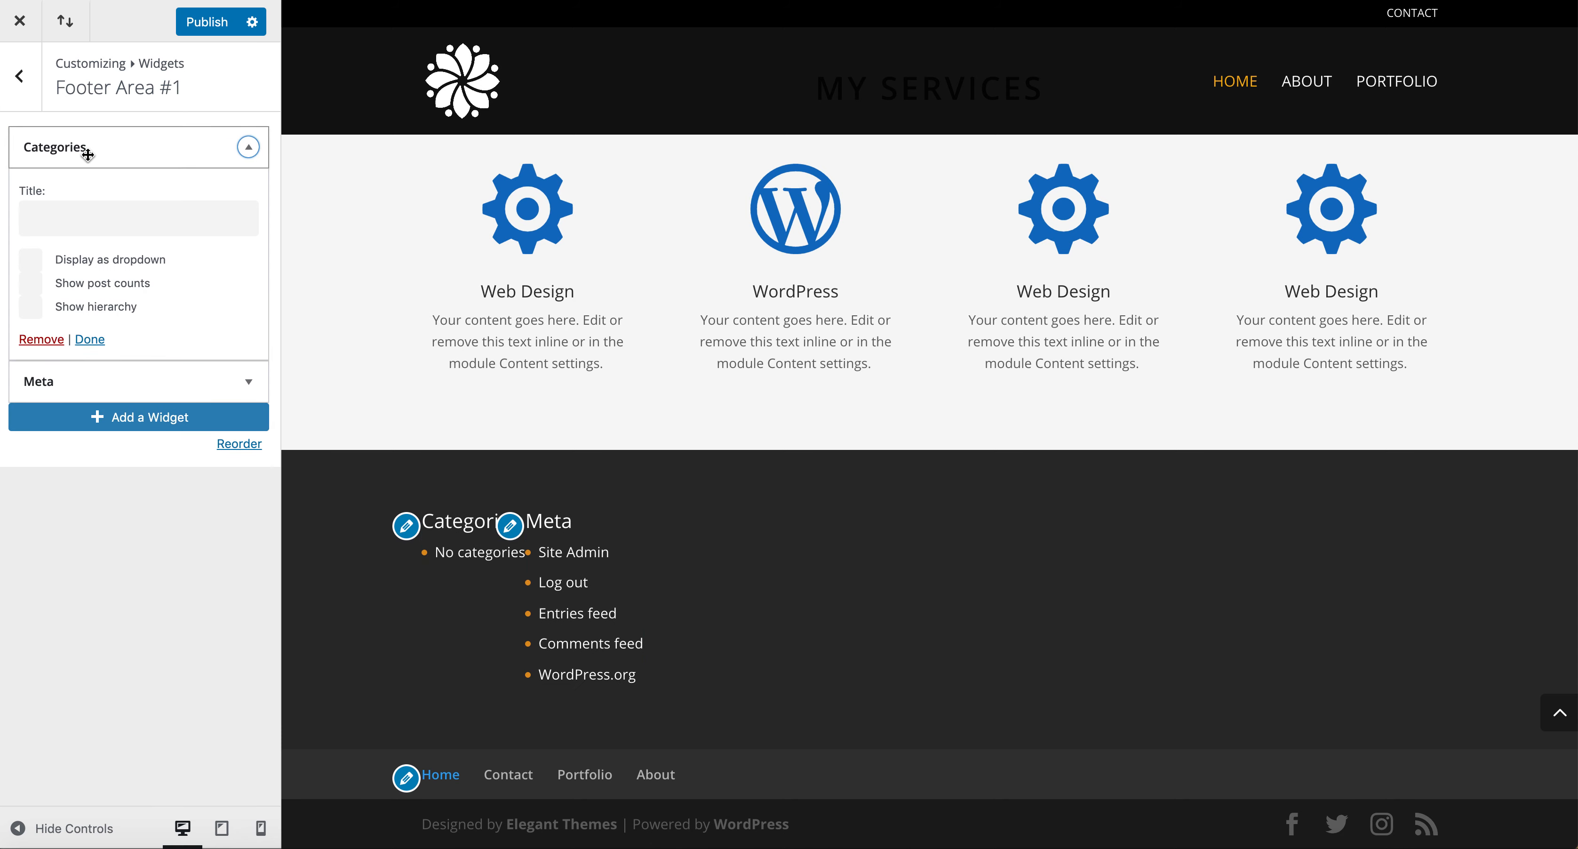
{"action": "left_click", "coordinate": [38, 341]}
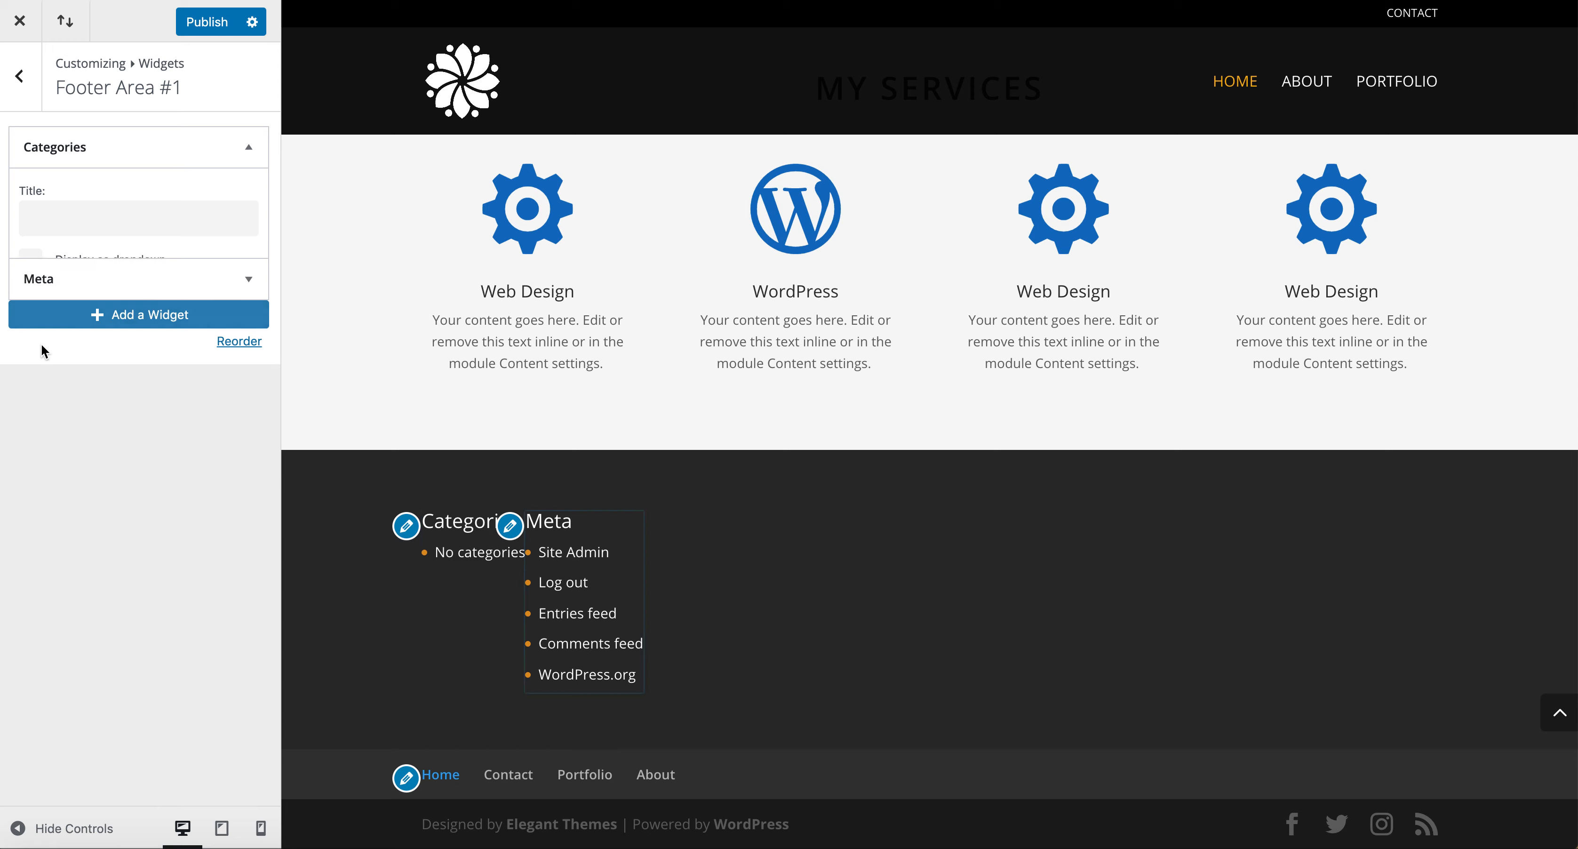
{"action": "left_click", "coordinate": [242, 146]}
{"action": "left_click", "coordinate": [60, 256]}
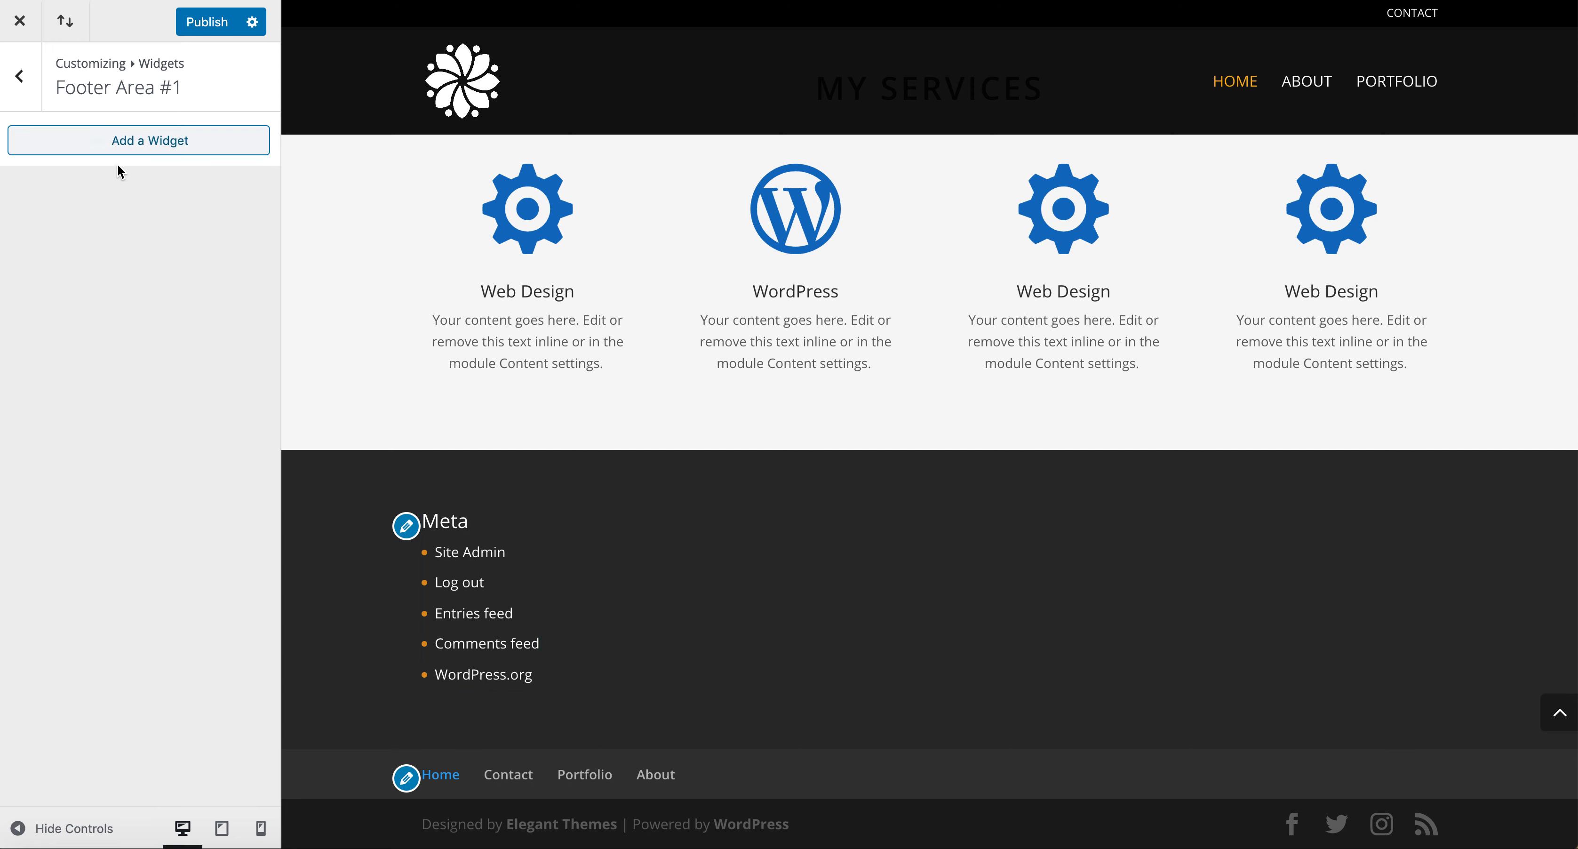
{"action": "left_click", "coordinate": [128, 151]}
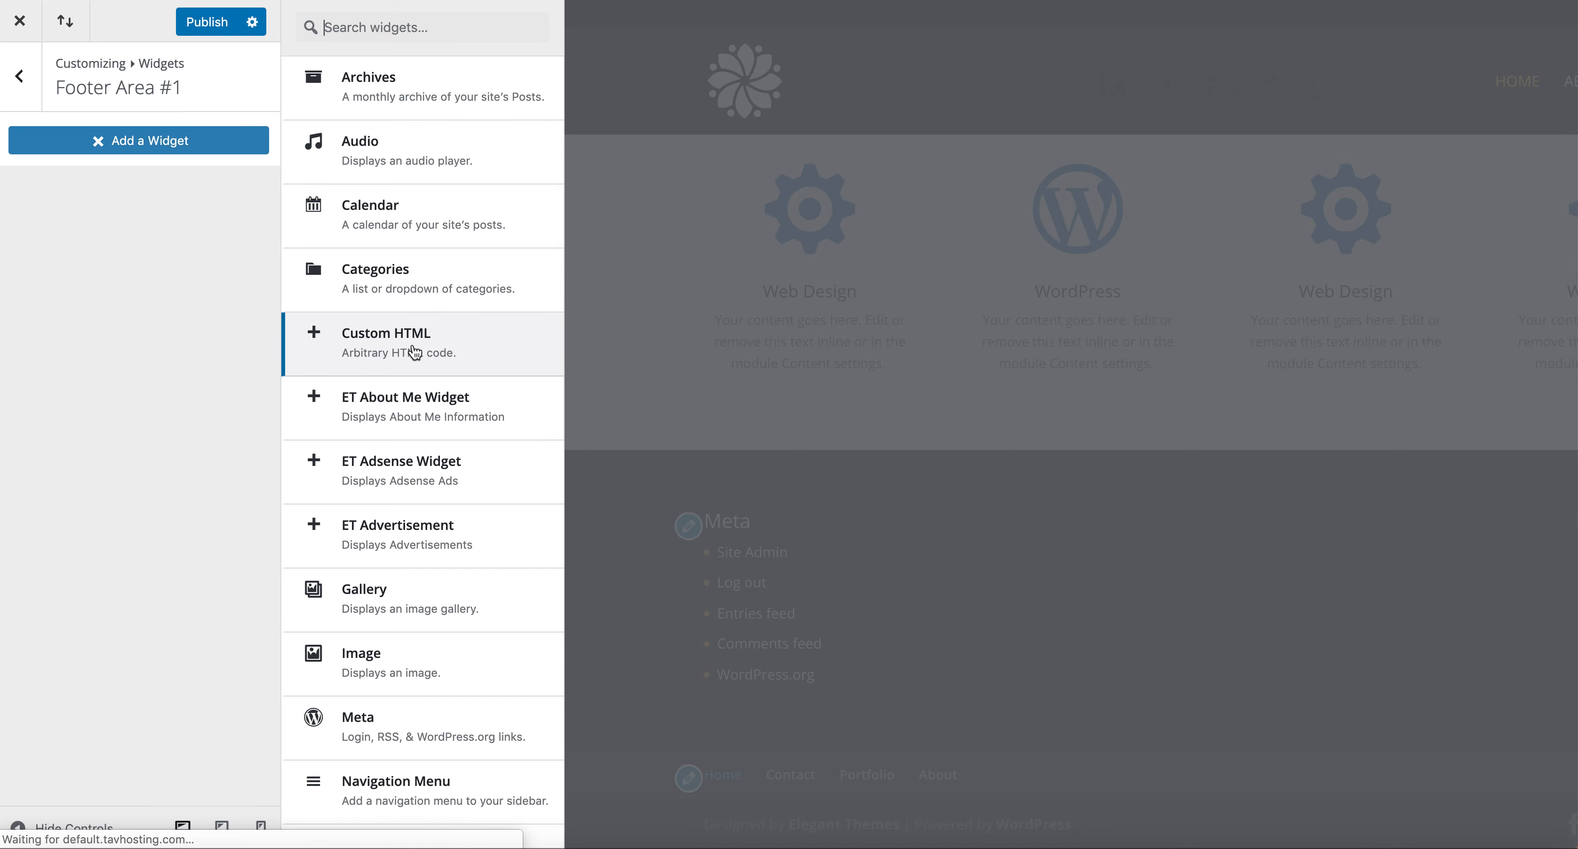
{"action": "scroll", "coordinate": [422, 546], "scroll_direction": "down", "scroll_amount": 3}
{"action": "left_click", "coordinate": [414, 488]}
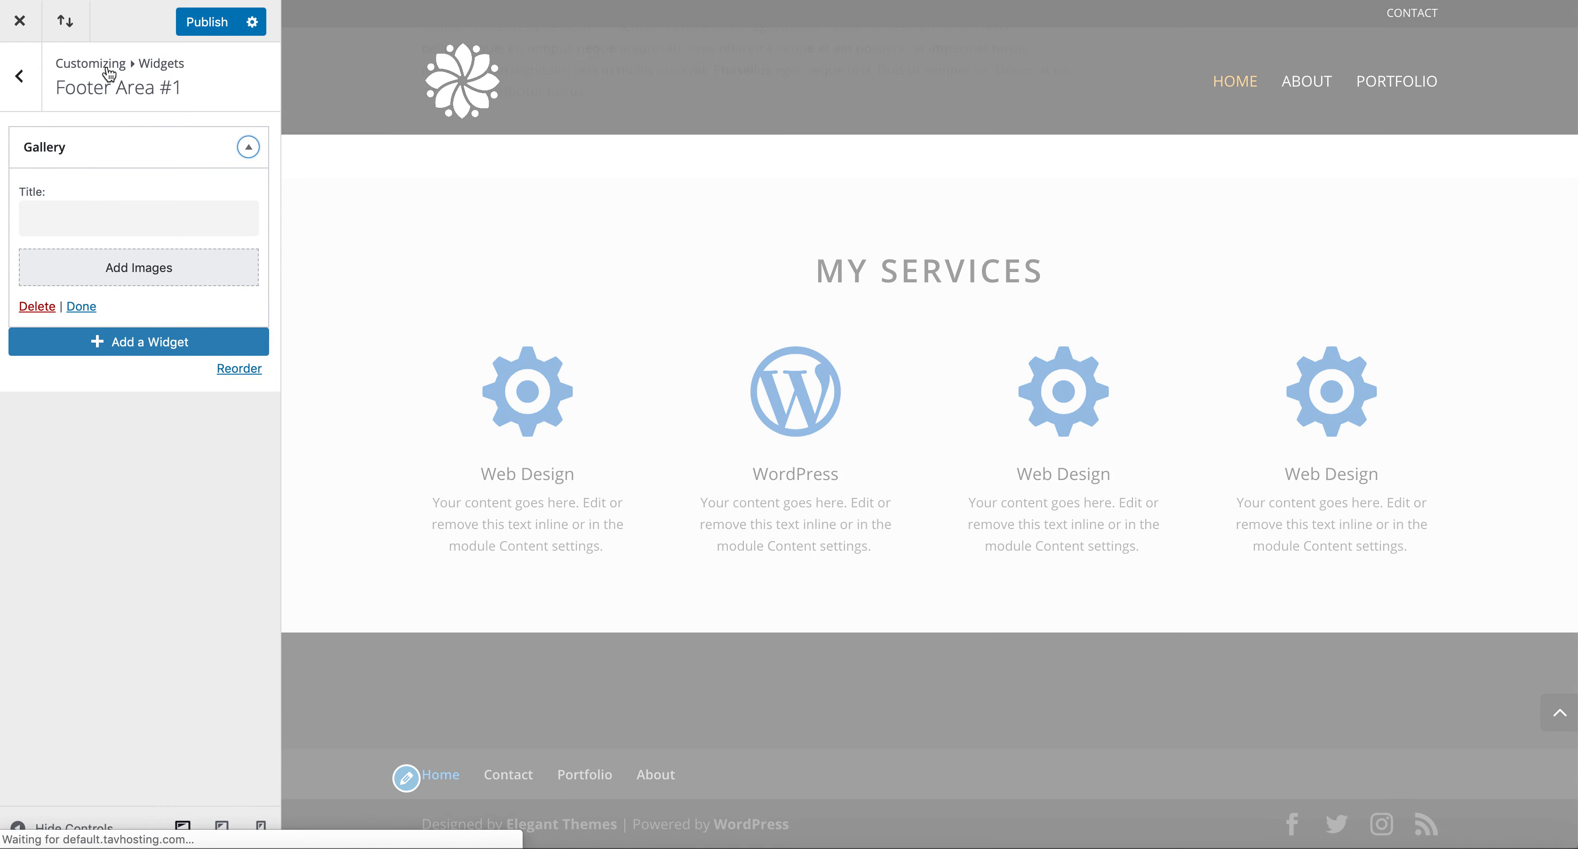
{"action": "left_click", "coordinate": [37, 306]}
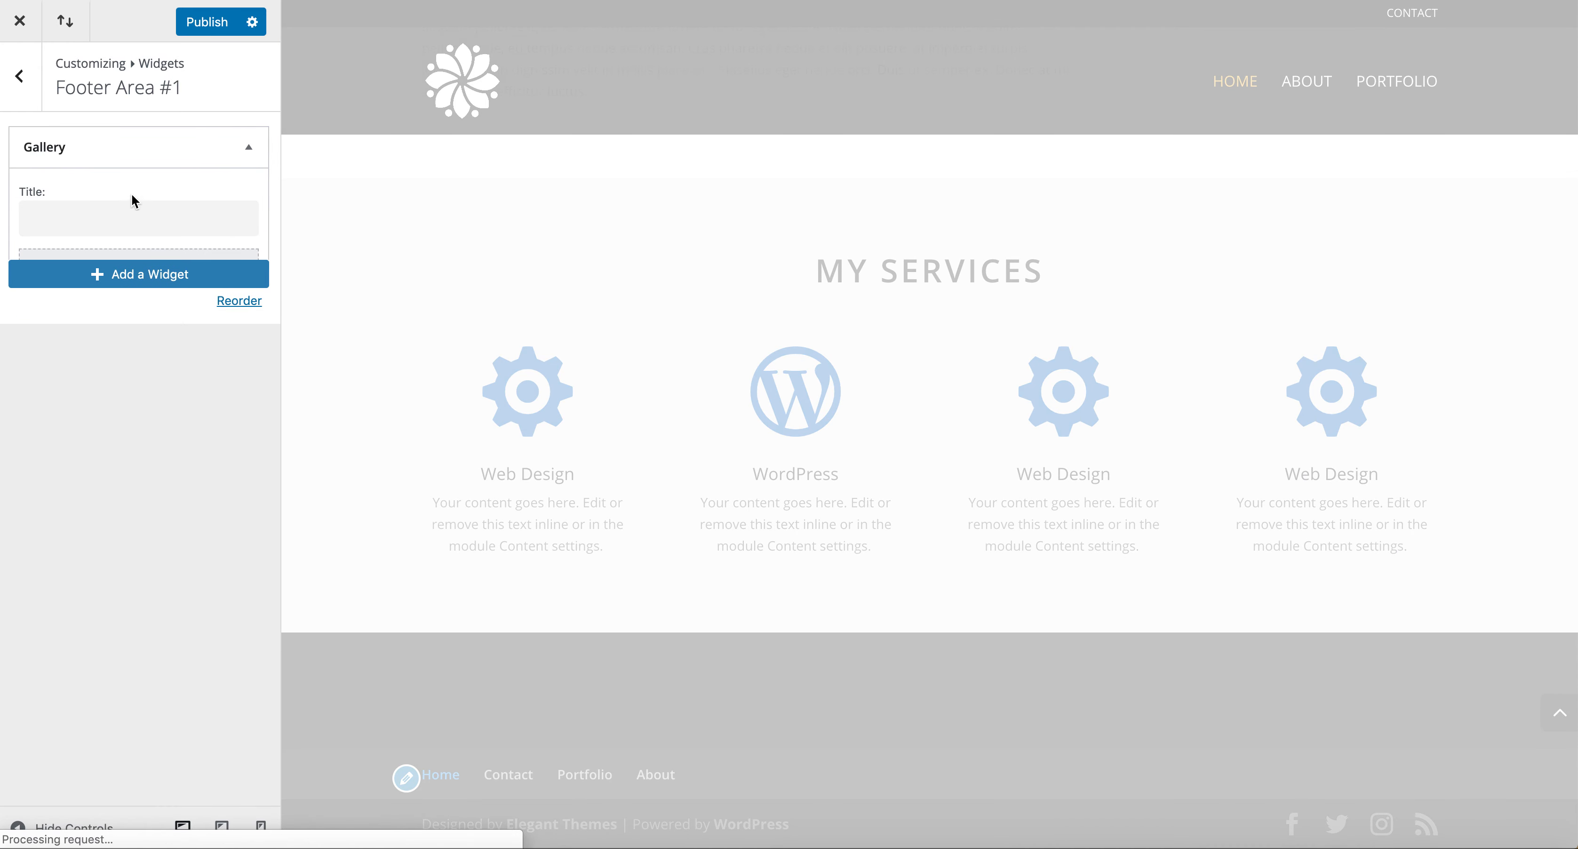
Add an Image widget with the white flower logo to Footer Area #1, then delete it.
{"action": "left_click", "coordinate": [150, 150]}
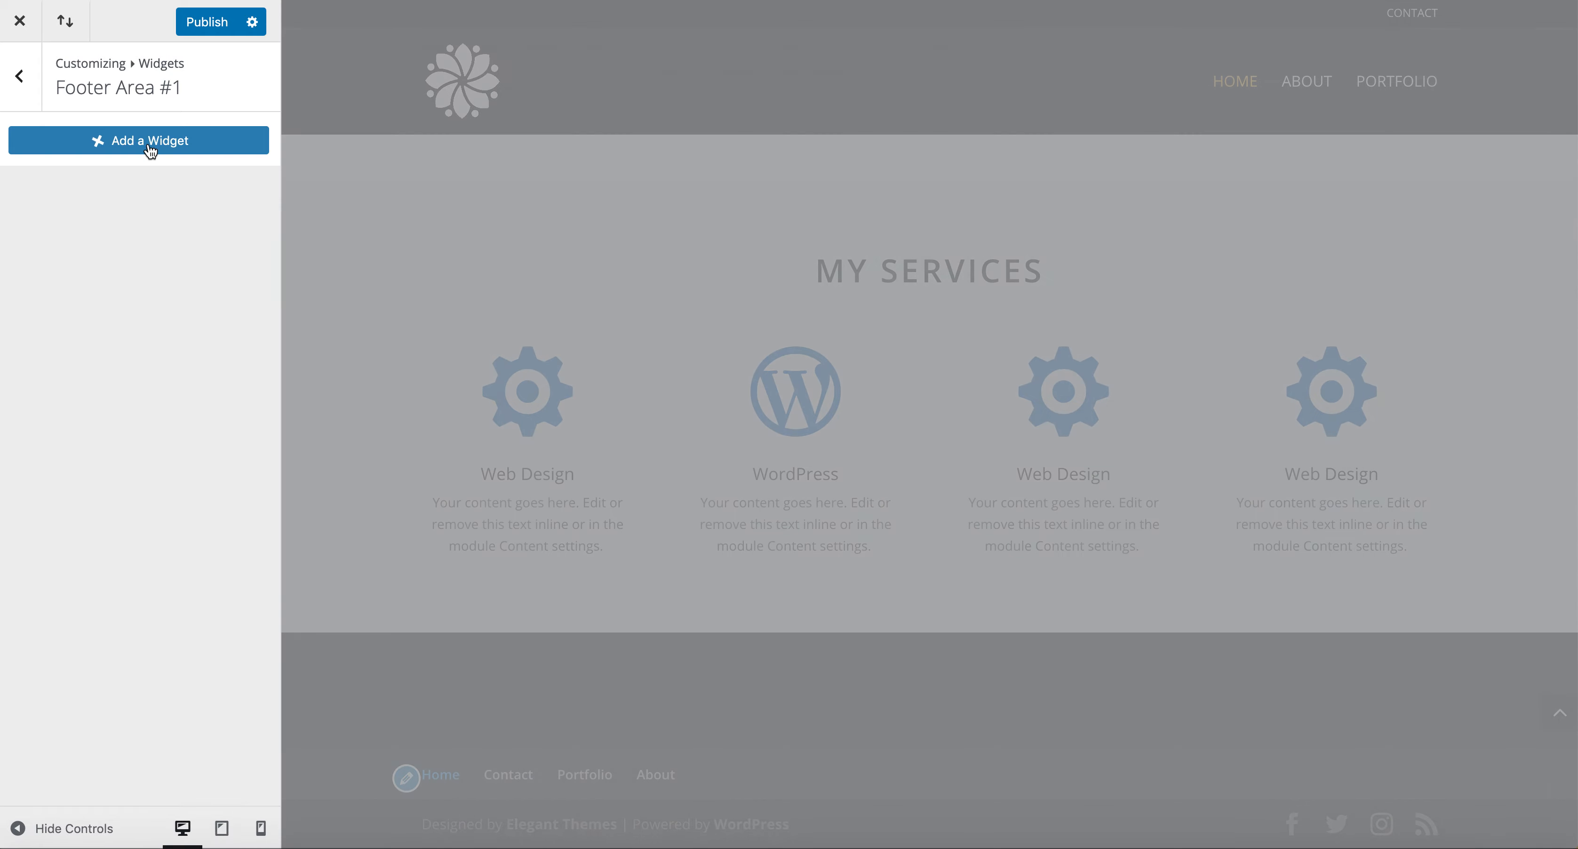
{"action": "scroll", "coordinate": [381, 455], "scroll_direction": "down", "scroll_amount": 1}
{"action": "scroll", "coordinate": [381, 455], "scroll_direction": "up", "scroll_amount": 3}
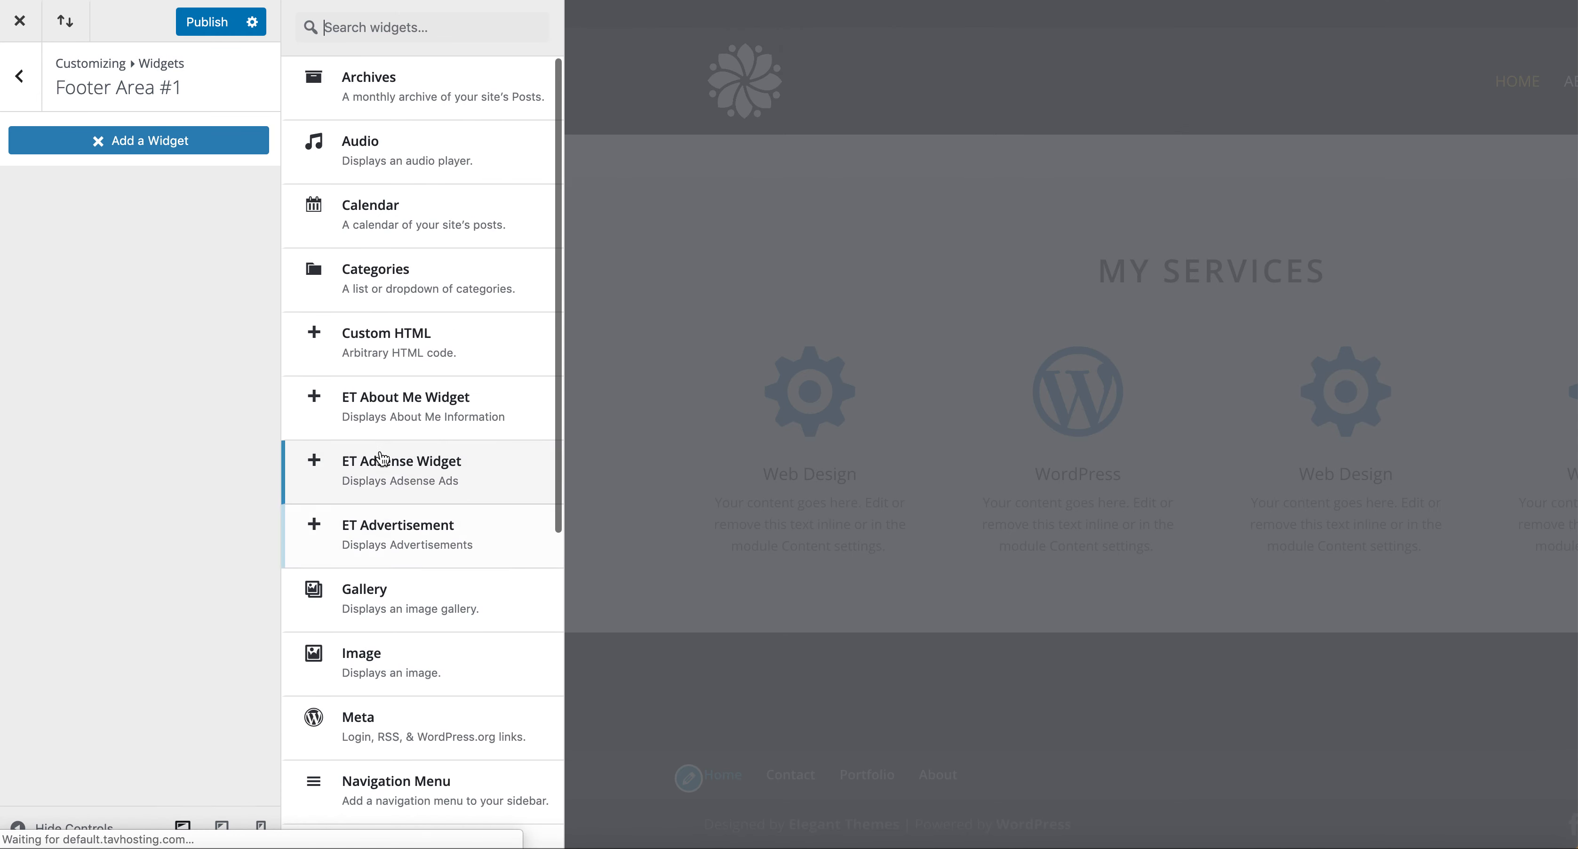
{"action": "type", "text": "image"}
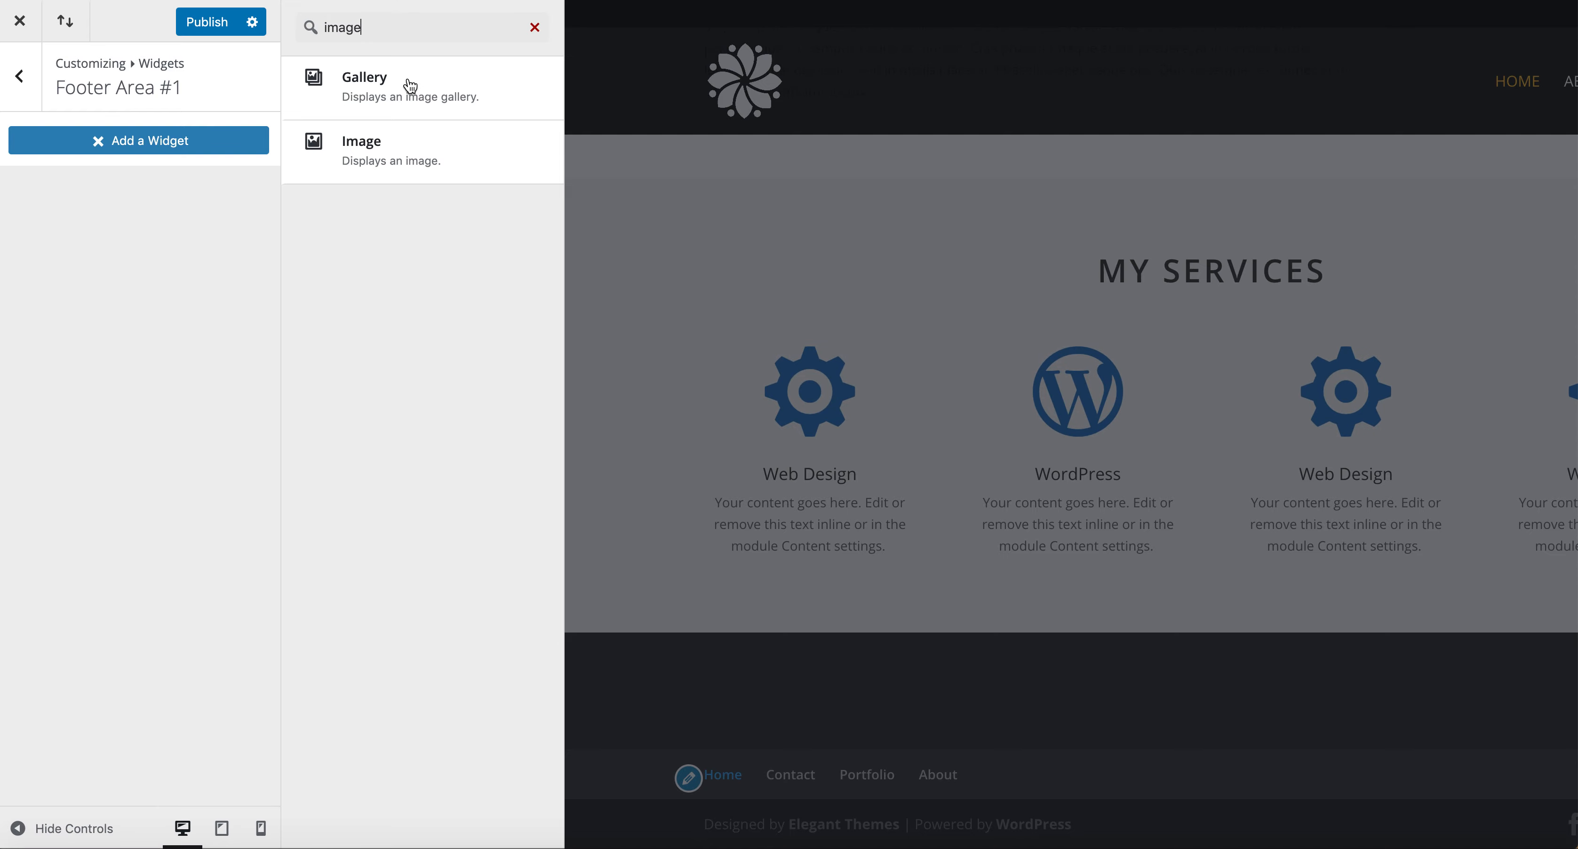
{"action": "left_click", "coordinate": [402, 150]}
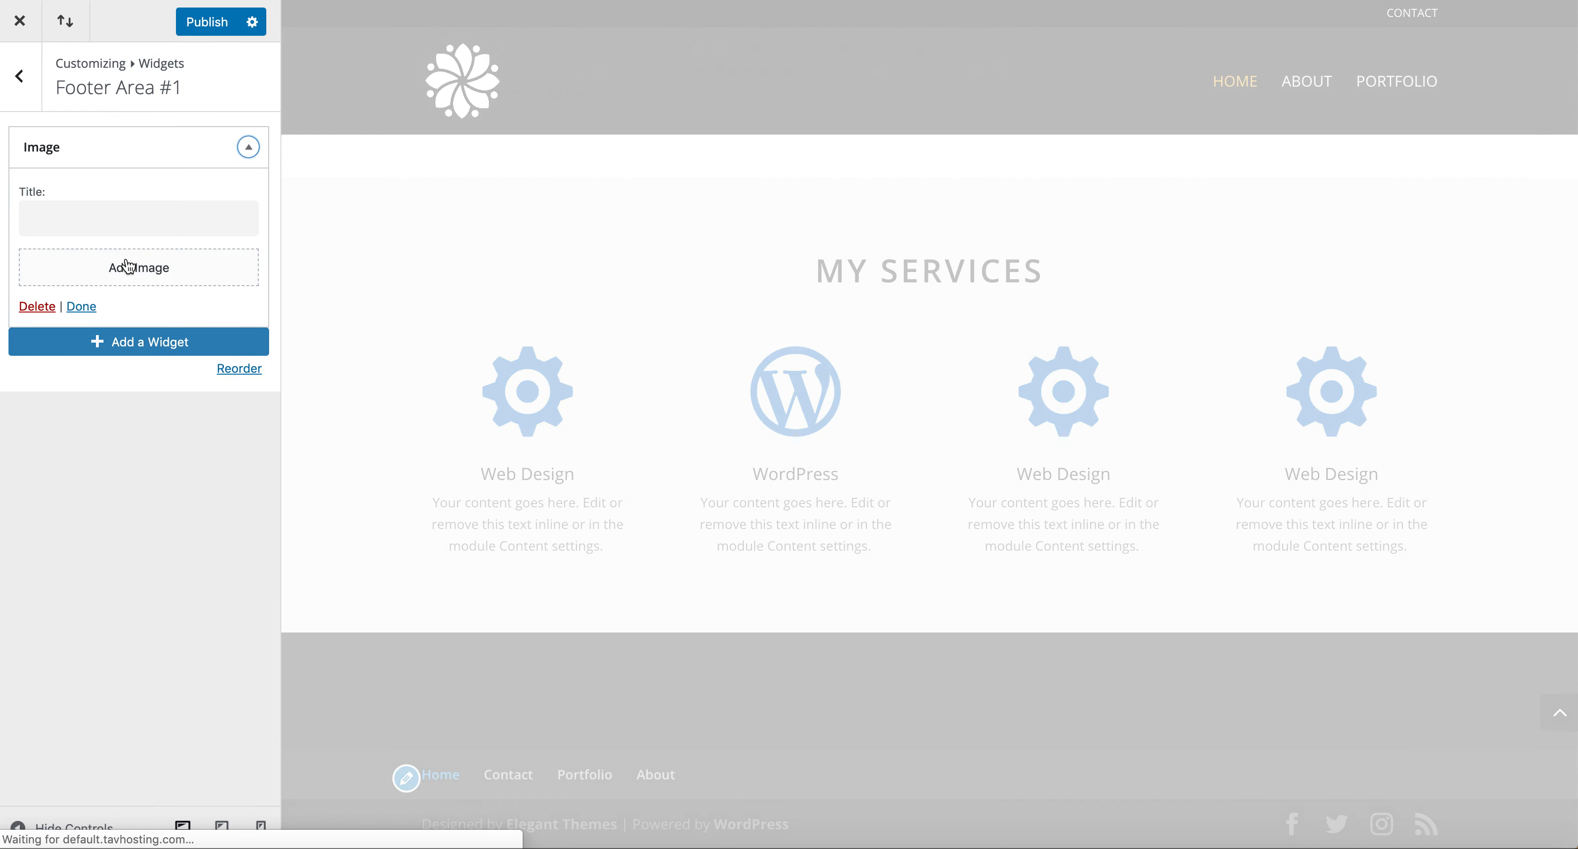
{"action": "left_click", "coordinate": [128, 271]}
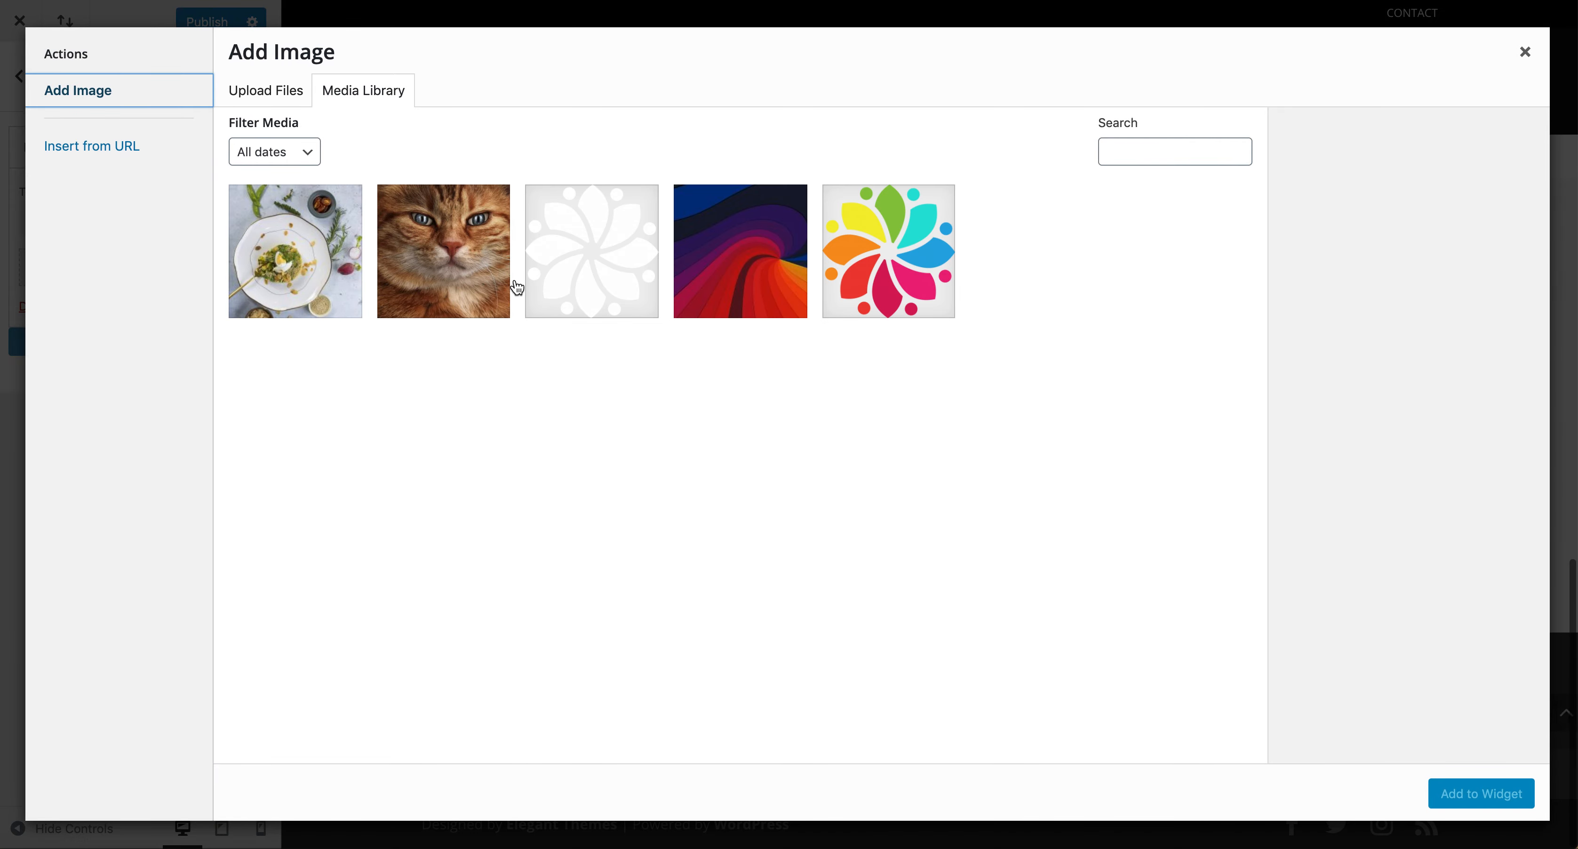
{"action": "left_click", "coordinate": [578, 264]}
{"action": "left_click", "coordinate": [1482, 791]}
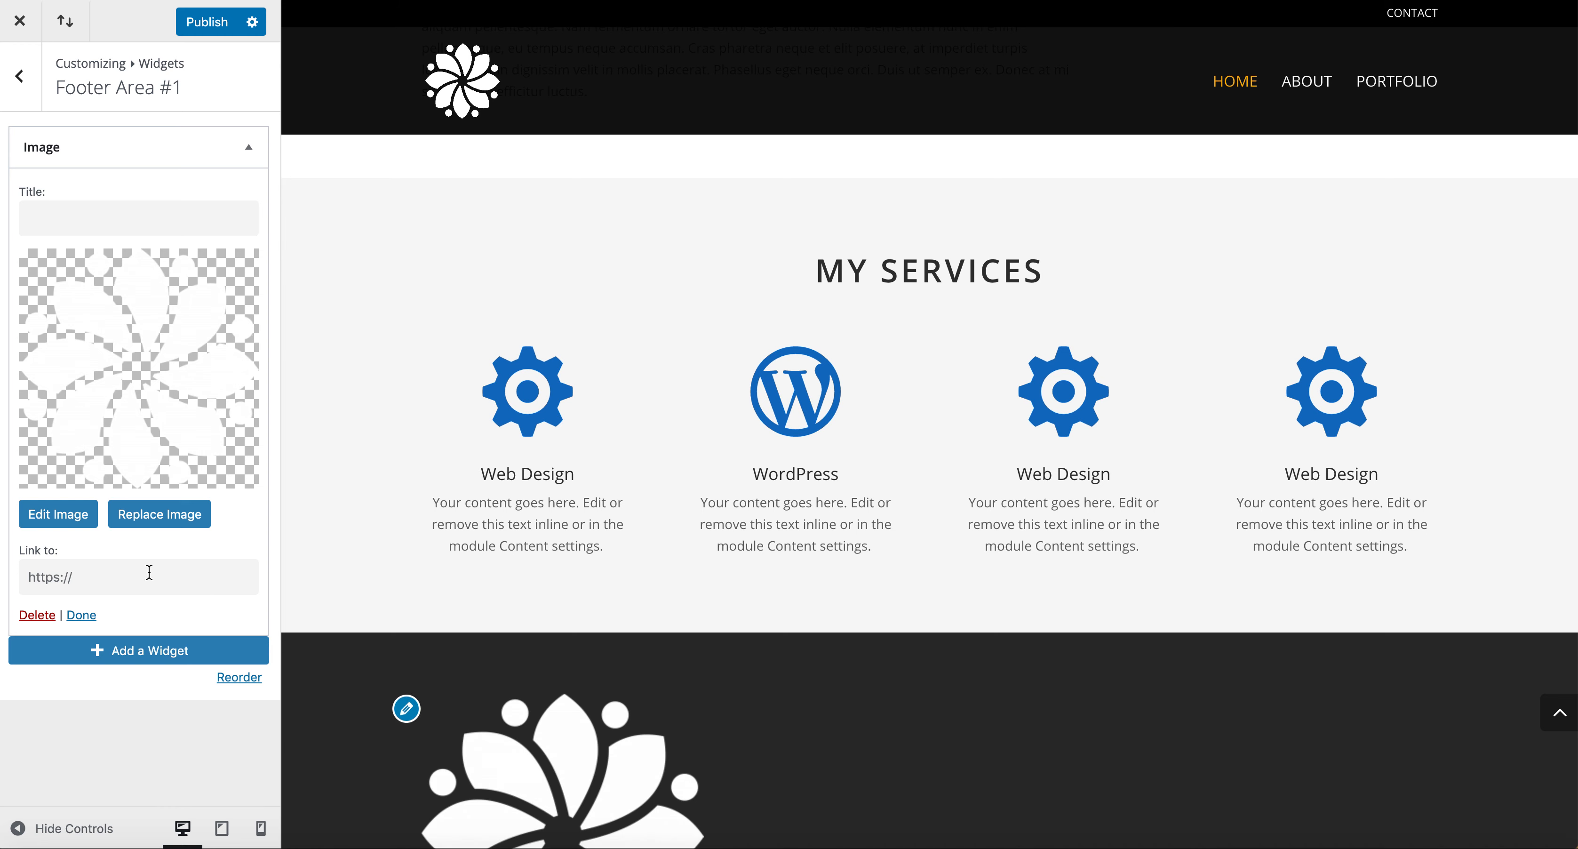
{"action": "scroll", "coordinate": [645, 753], "scroll_direction": "down", "scroll_amount": 5}
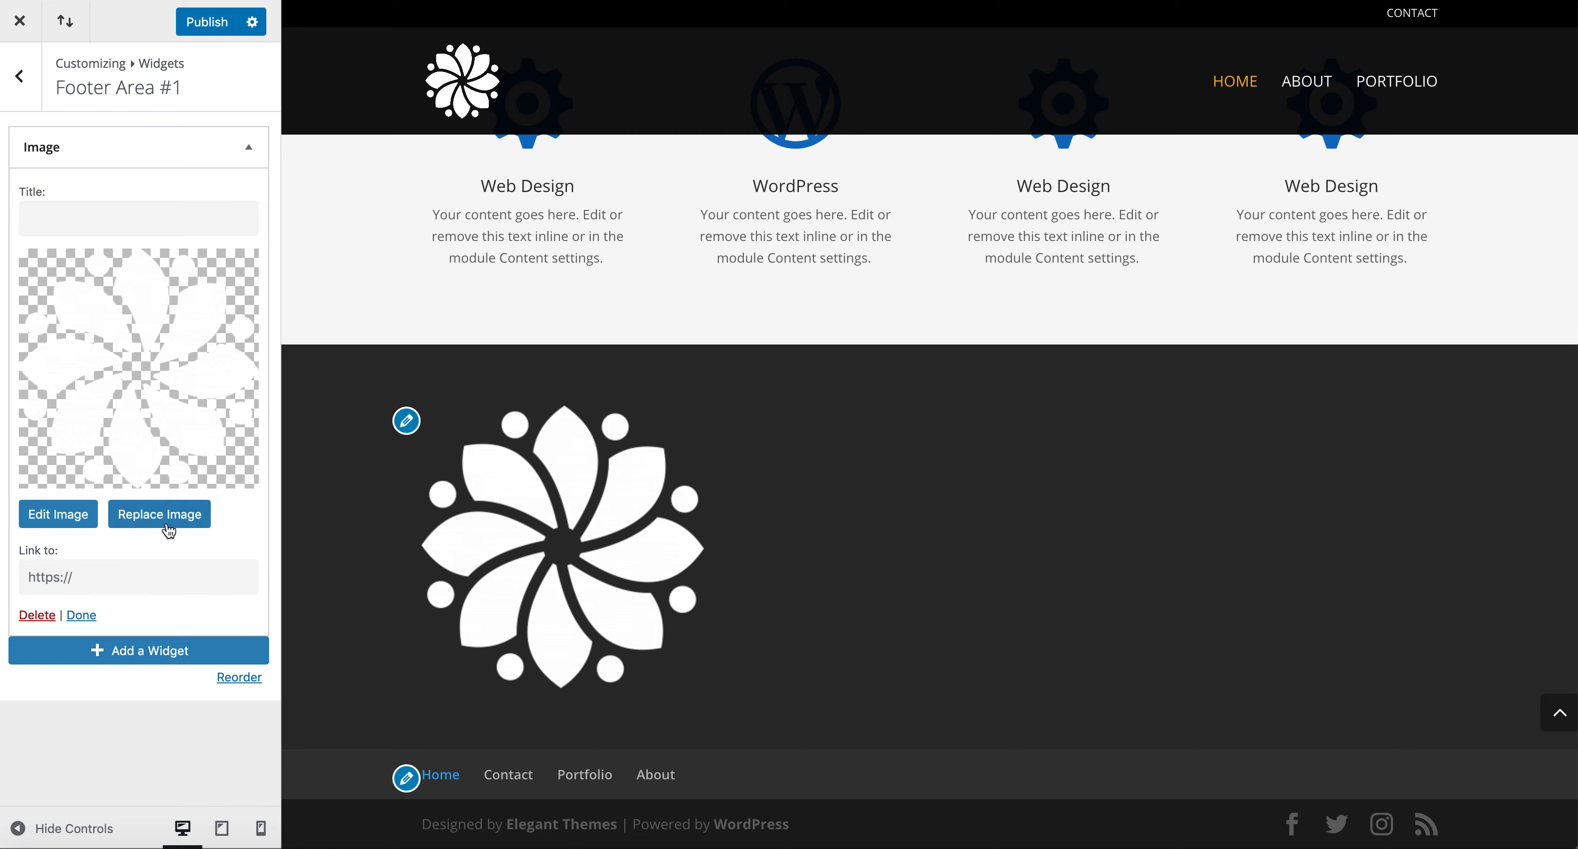
{"action": "left_click", "coordinate": [37, 615]}
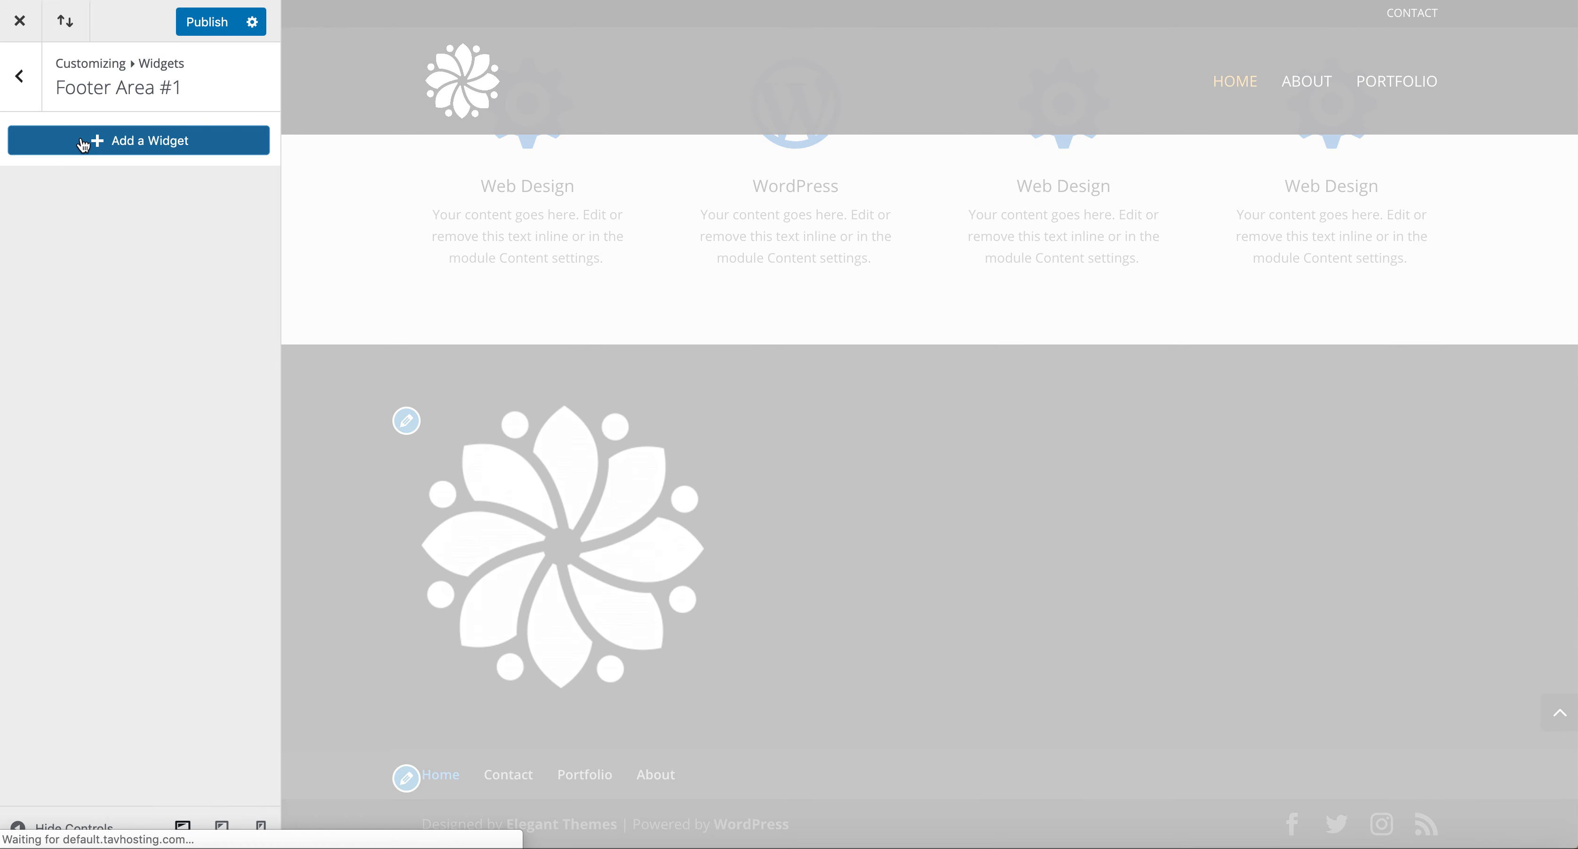
Add a Text widget titled Address with the text "Then add your address over here" to Footer Area #1 and publish.
{"action": "left_click", "coordinate": [83, 142]}
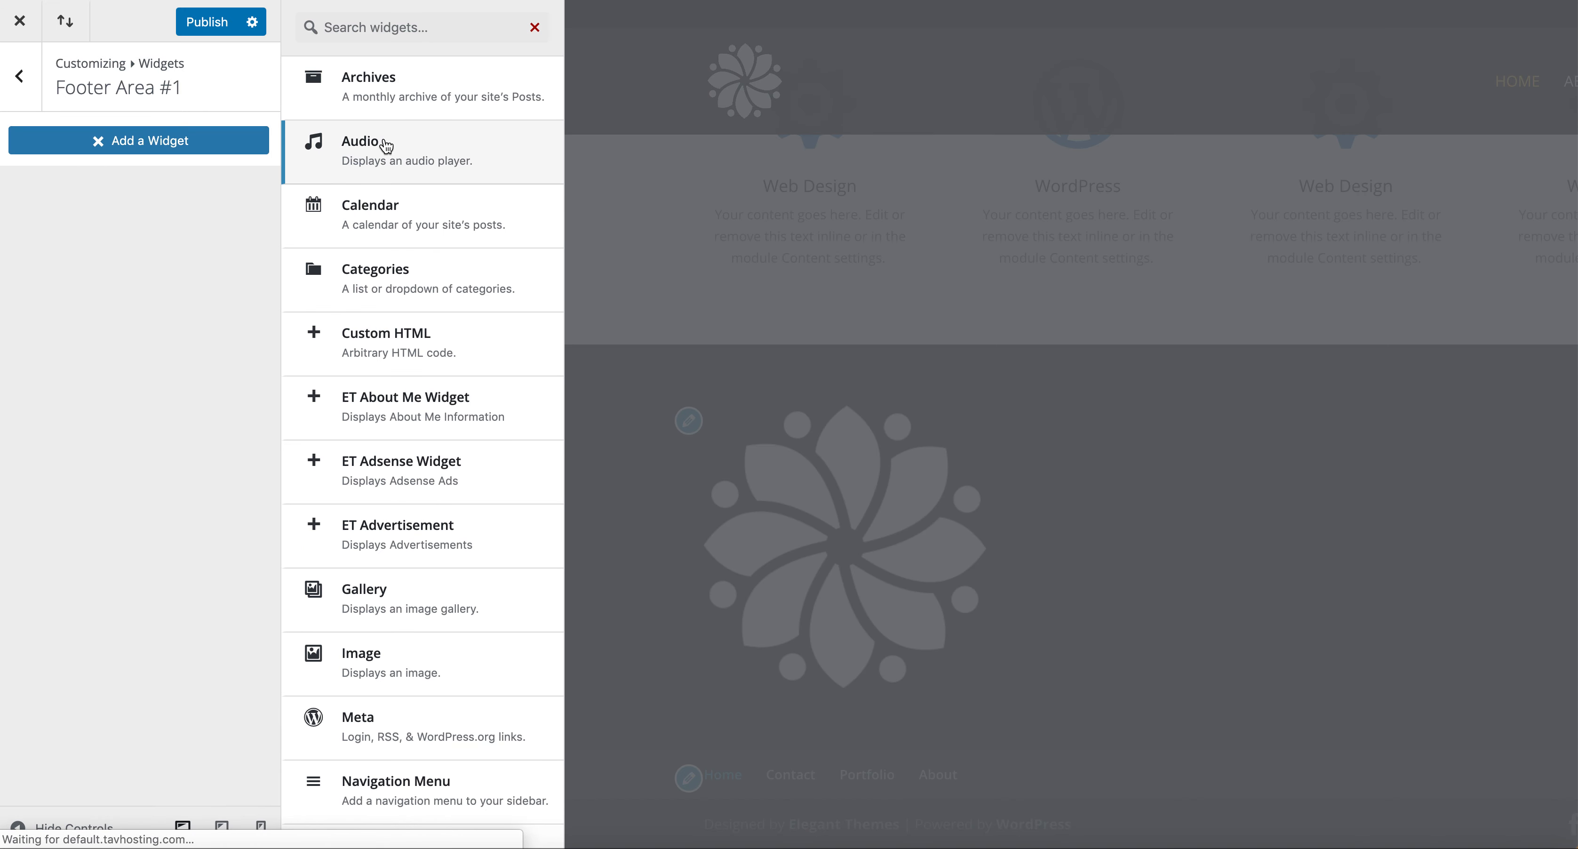
{"action": "type", "text": "text"}
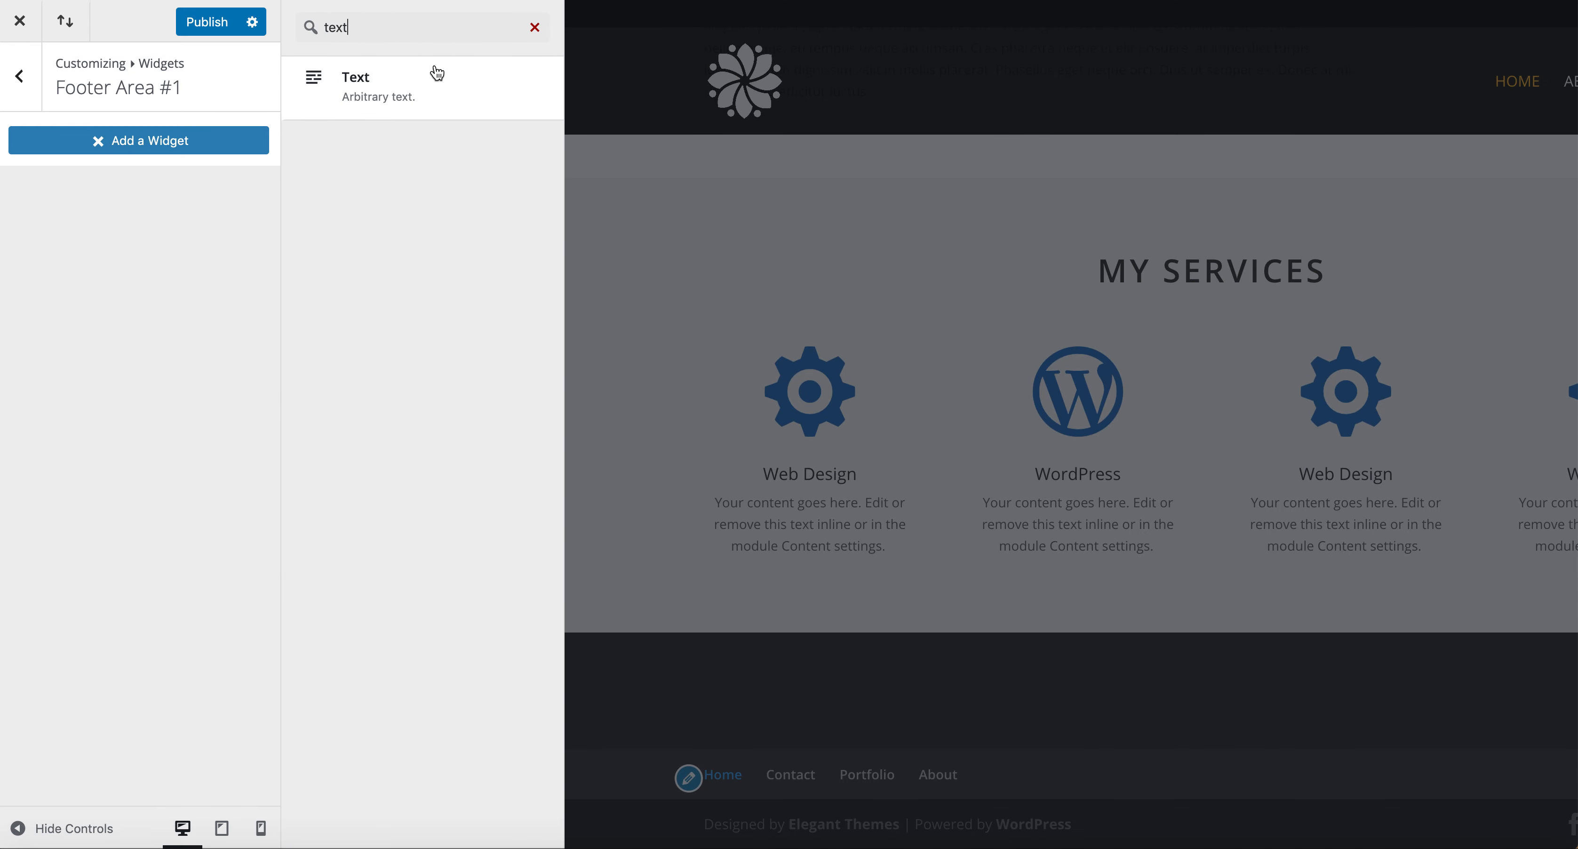
{"action": "left_click", "coordinate": [443, 101]}
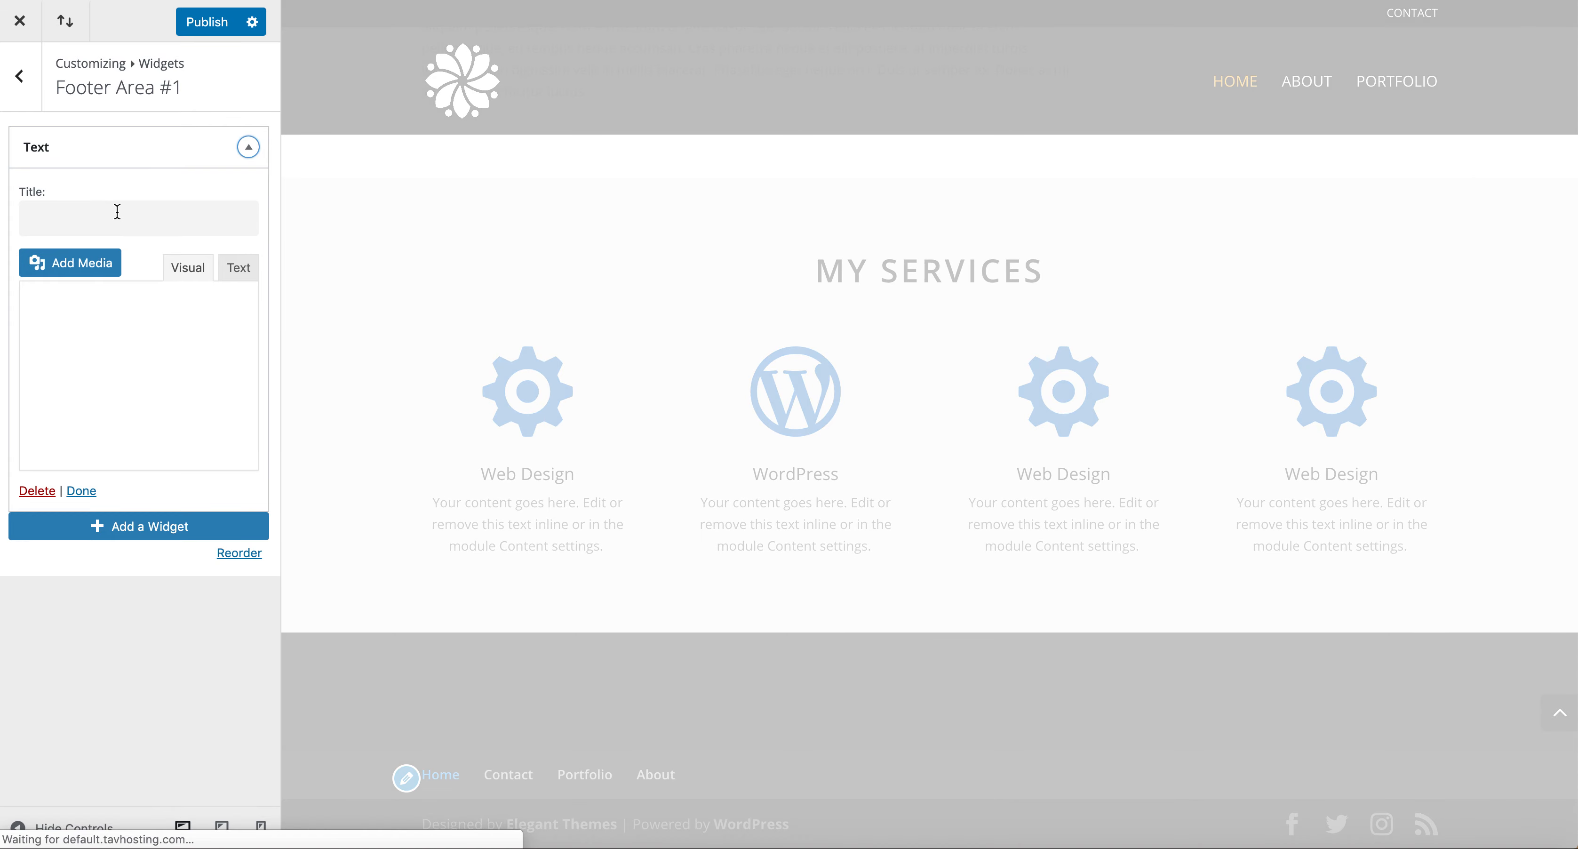
{"action": "type", "text": "Addr"}
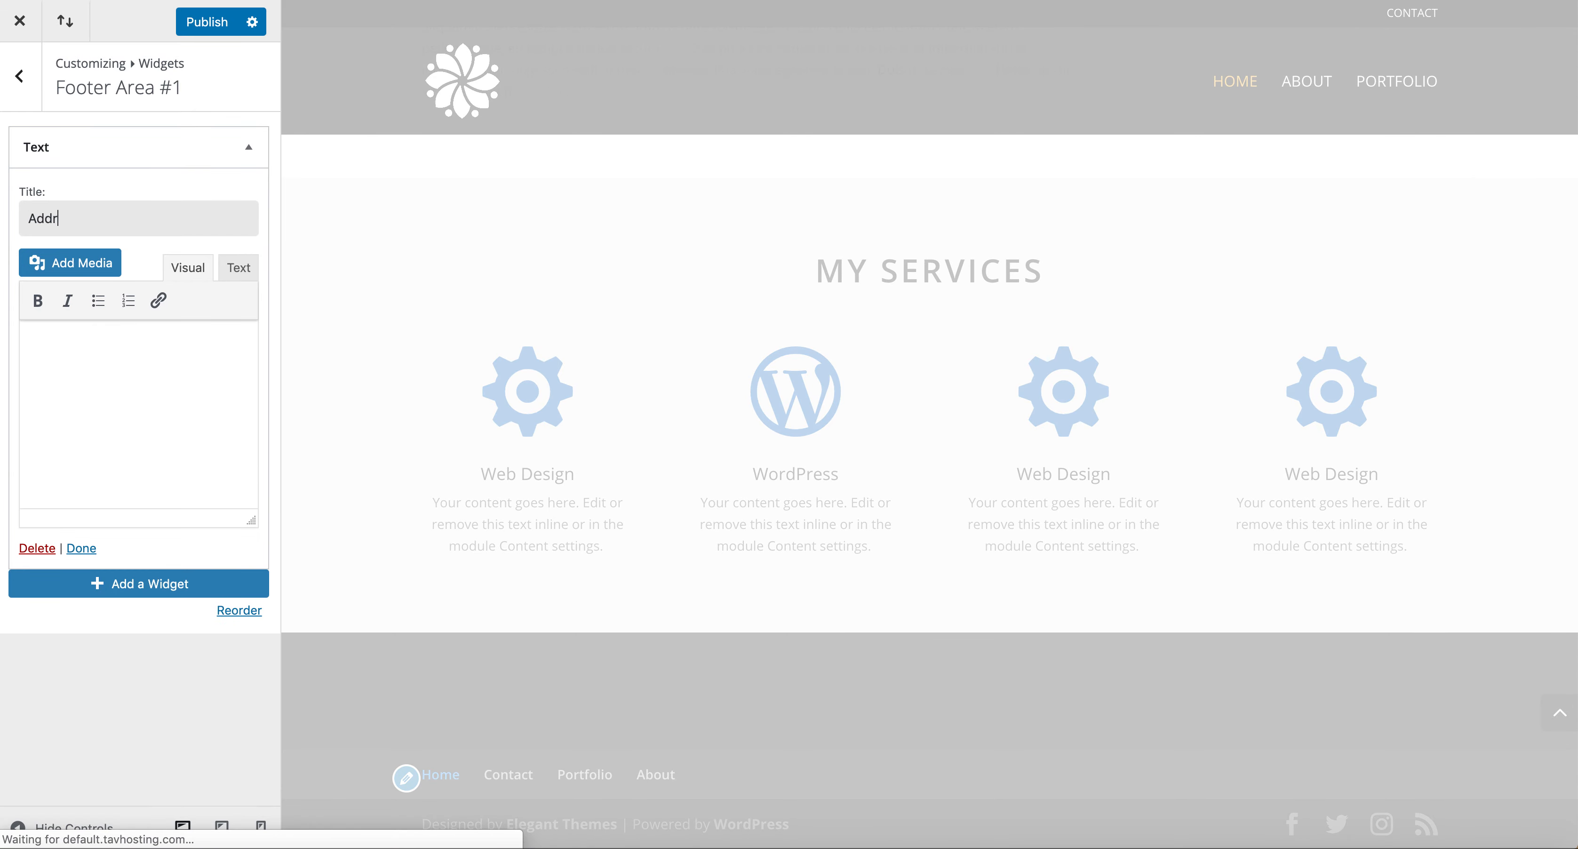
{"action": "type", "text": "ess"}
{"action": "left_click", "coordinate": [109, 338]}
{"action": "type", "text": "T"}
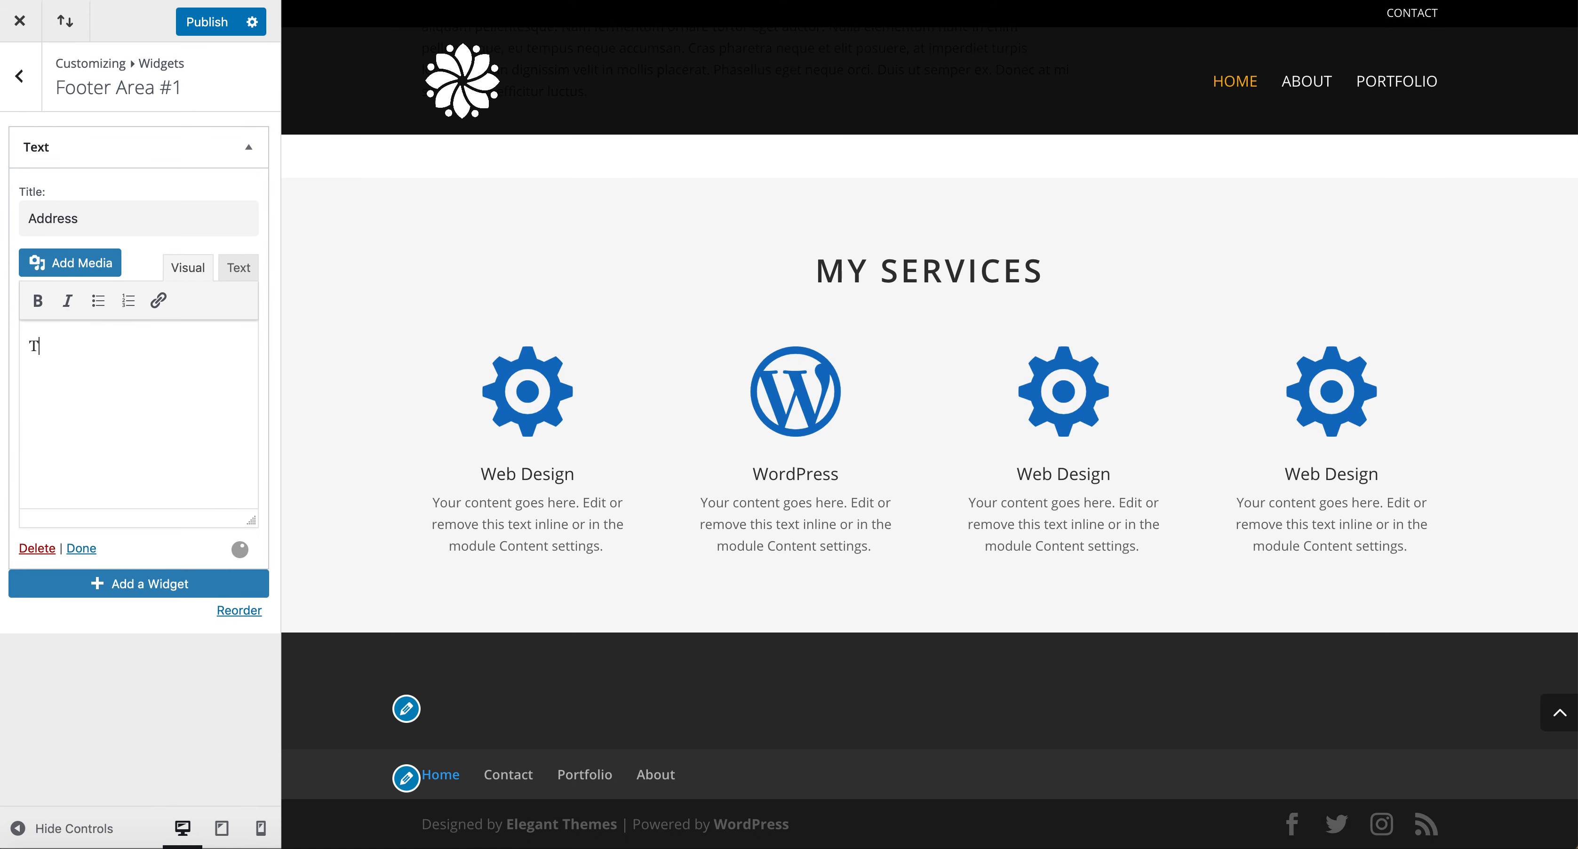
{"action": "type", "text": "ur address over here"}
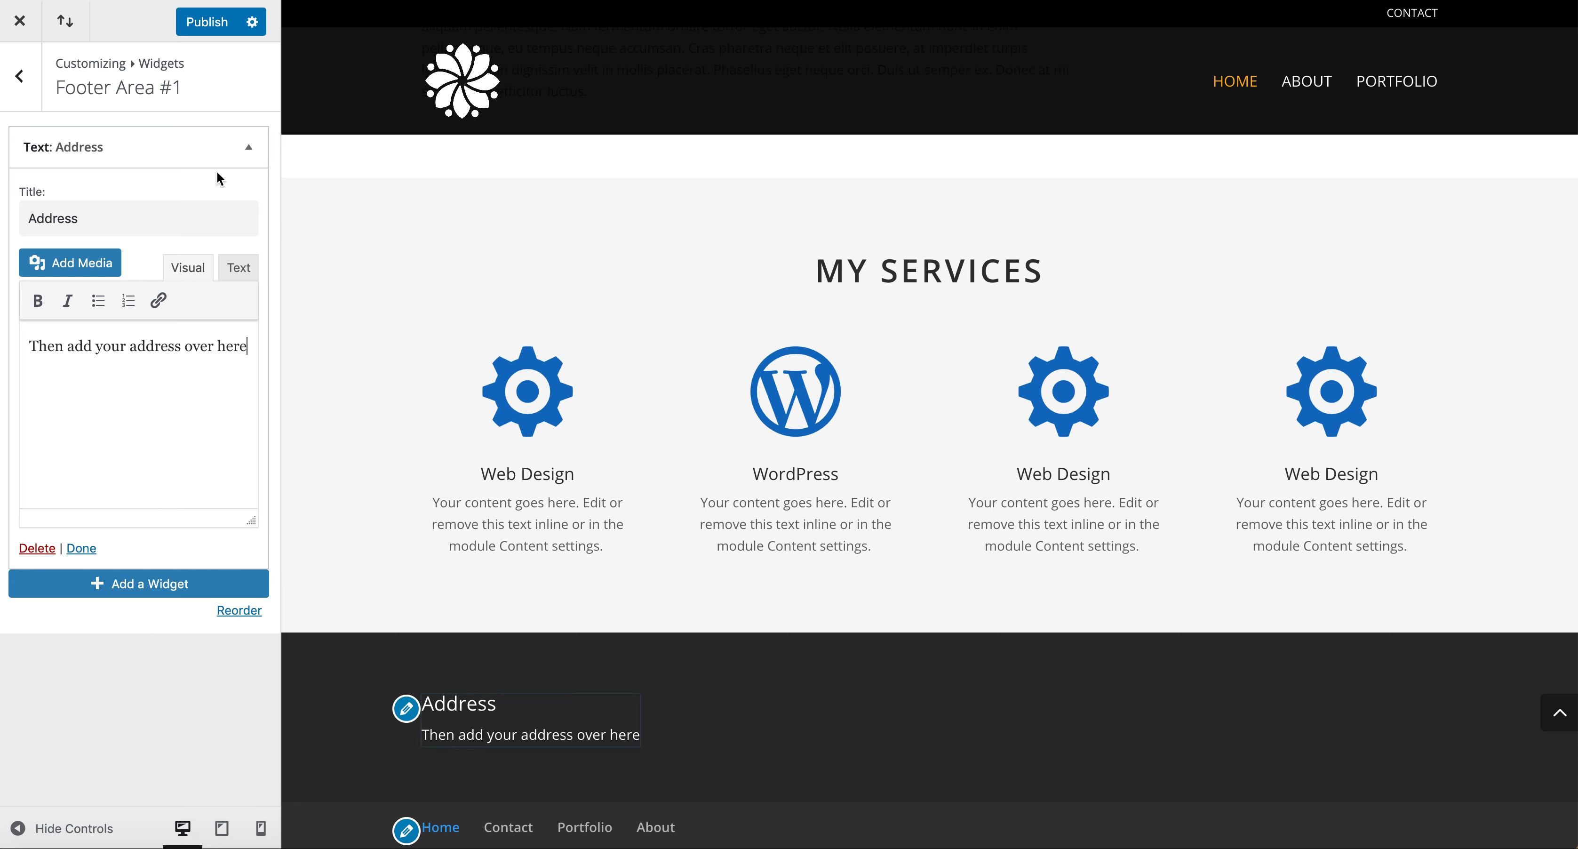
{"action": "left_click", "coordinate": [215, 27]}
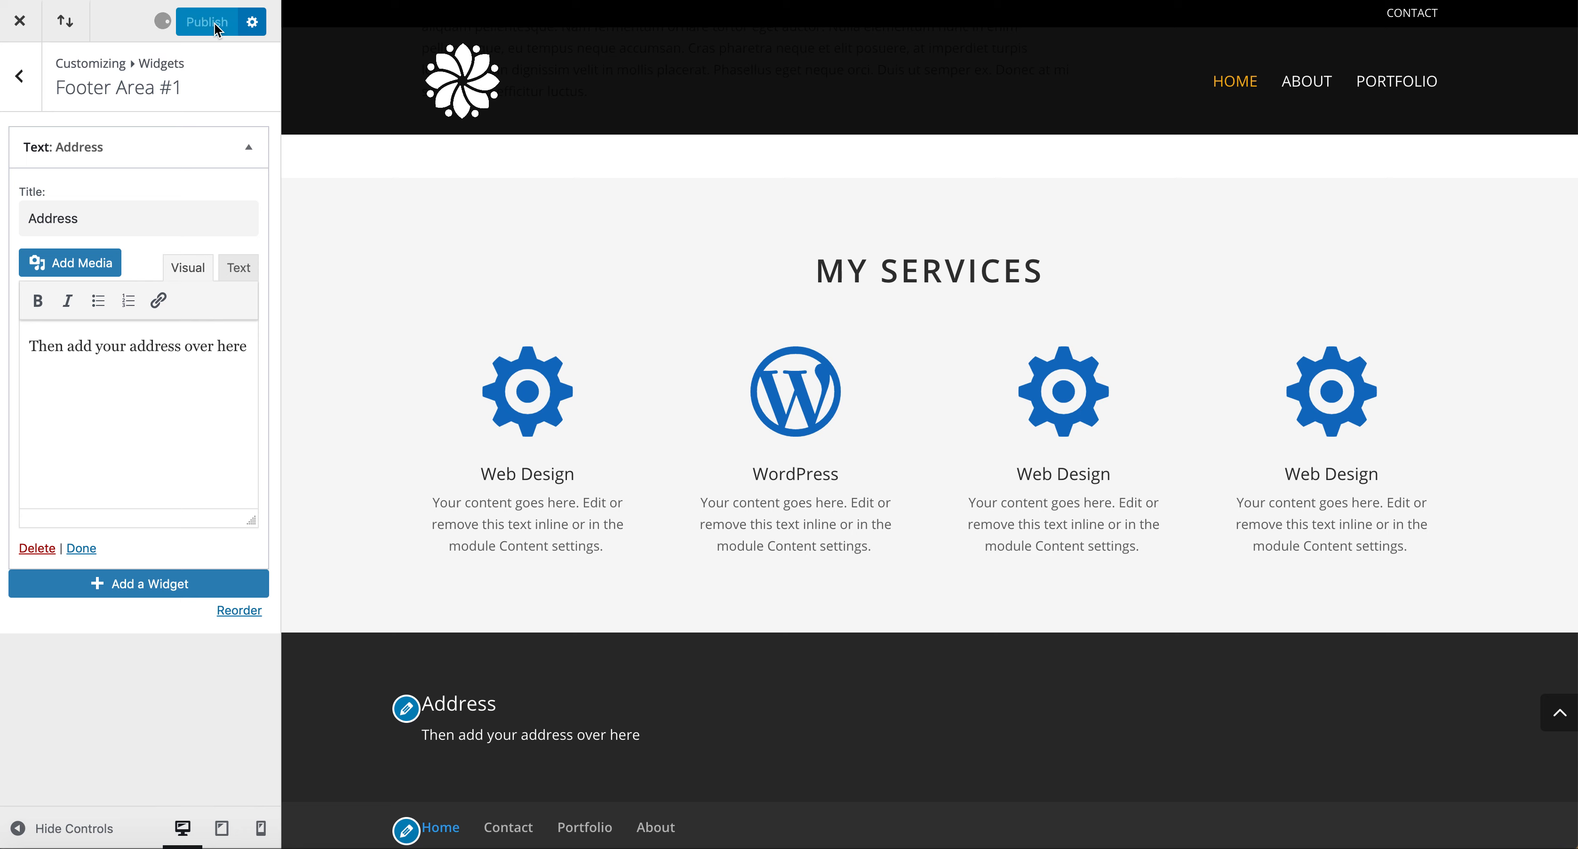
Add a Navigation Menu widget titled Navigation showing the Primary Menu to Footer Area #2 and publish.
{"action": "left_click", "coordinate": [28, 95]}
{"action": "left_click", "coordinate": [138, 313]}
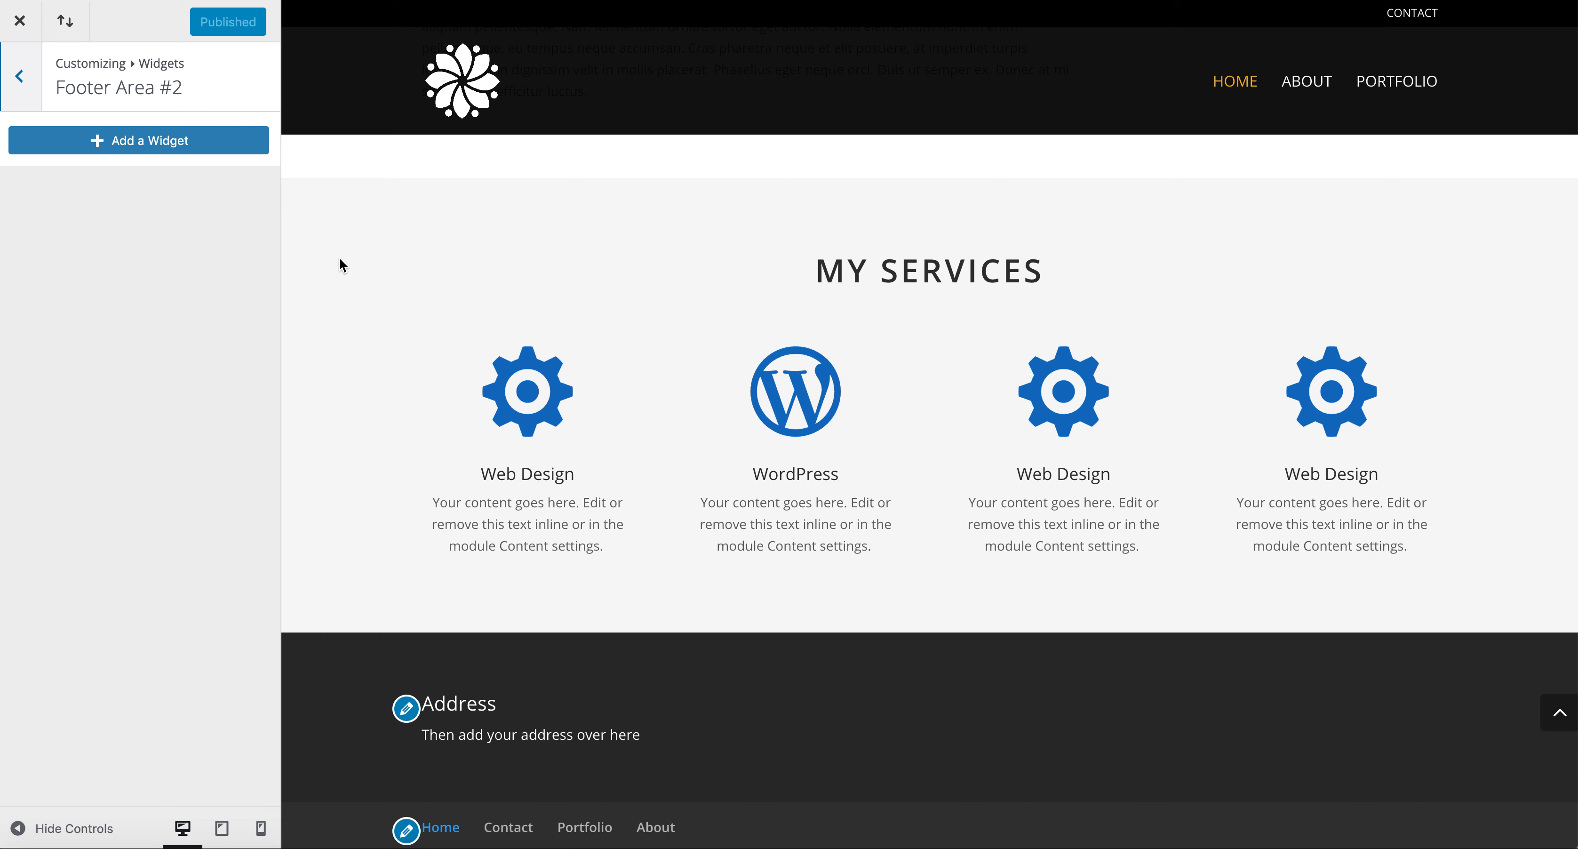
{"action": "left_click", "coordinate": [188, 139]}
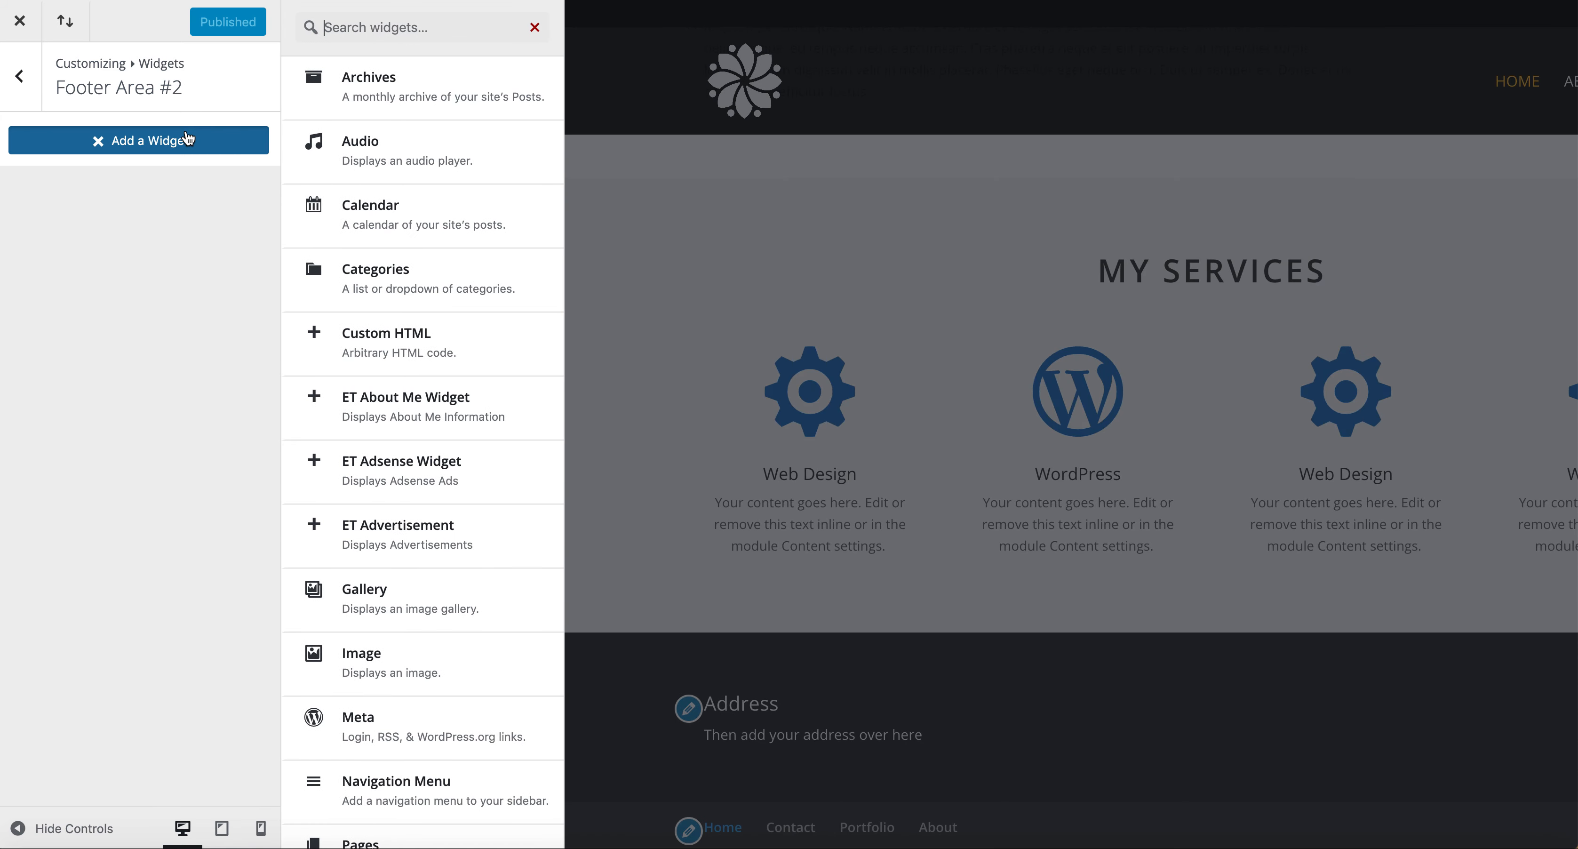
{"action": "scroll", "coordinate": [475, 469], "scroll_direction": "down", "scroll_amount": 3}
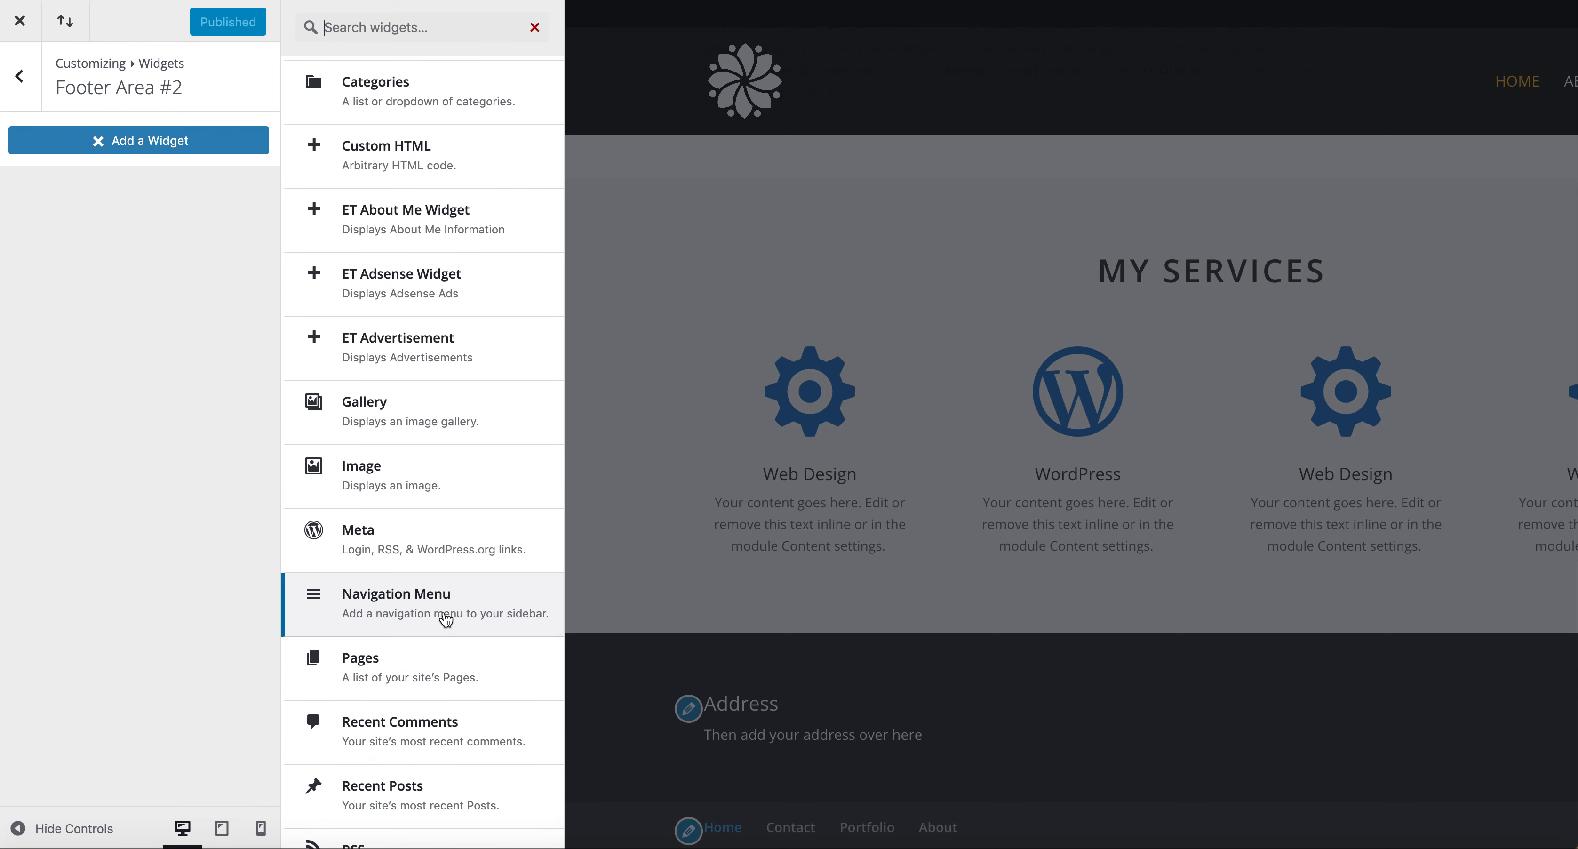
{"action": "left_click", "coordinate": [446, 620]}
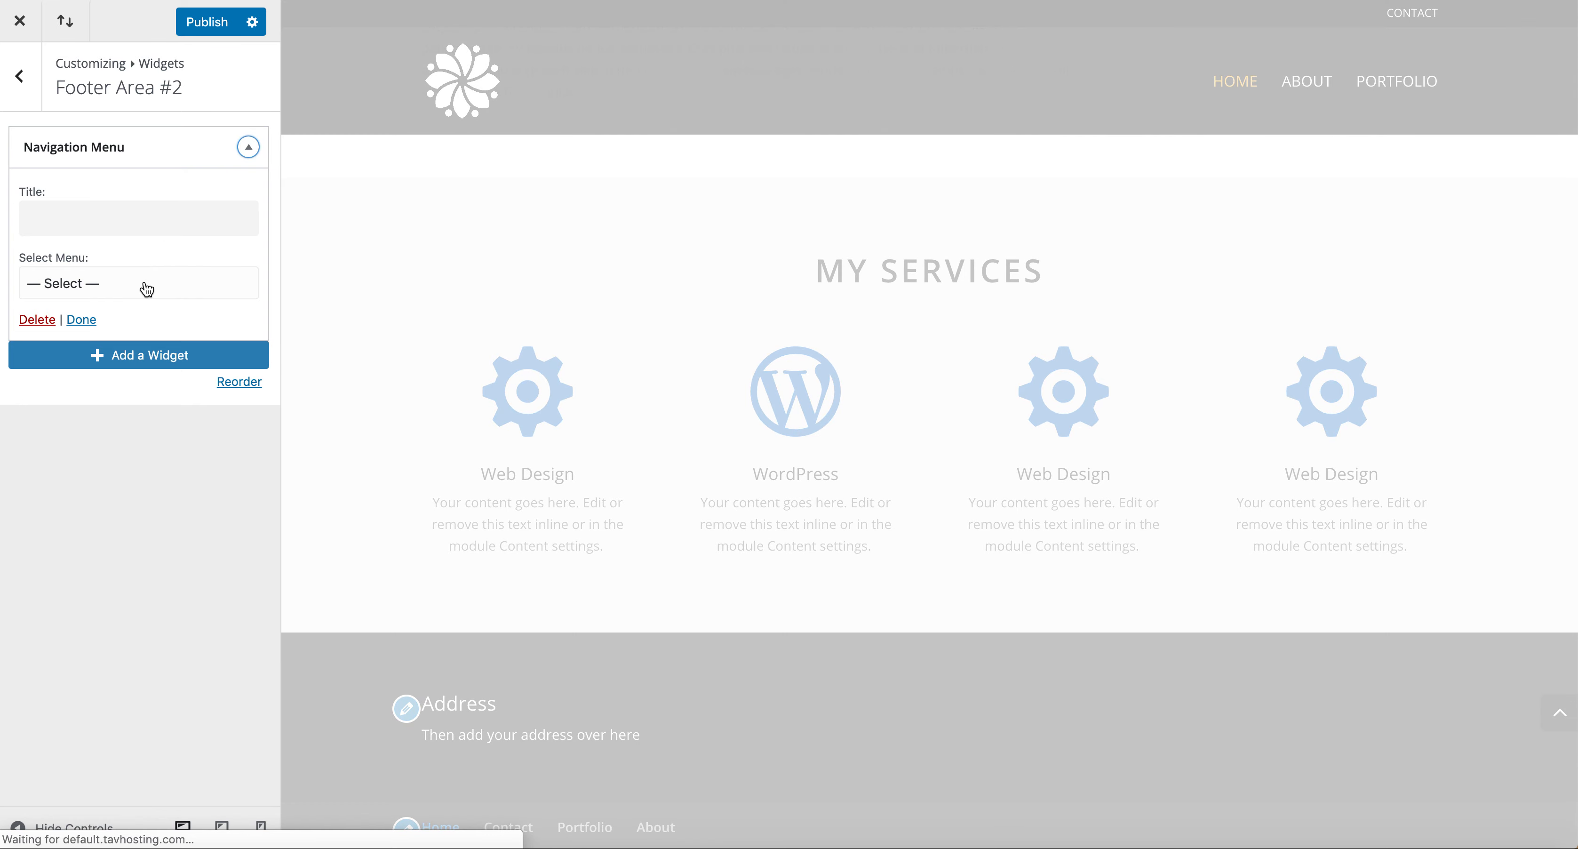
{"action": "left_click", "coordinate": [146, 288]}
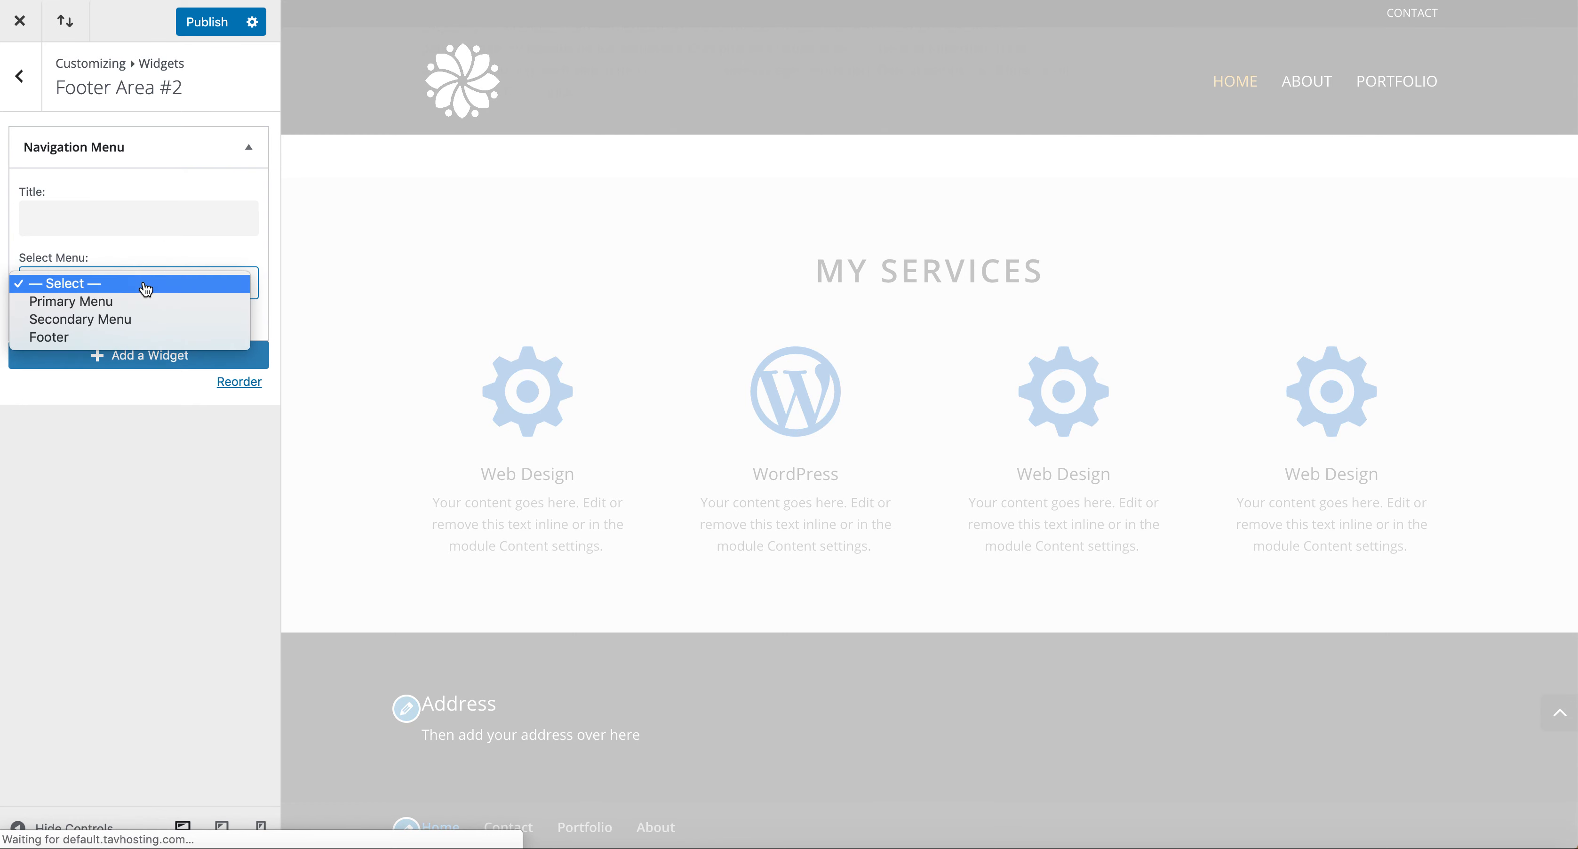
{"action": "left_click", "coordinate": [141, 308]}
{"action": "left_click", "coordinate": [134, 213]}
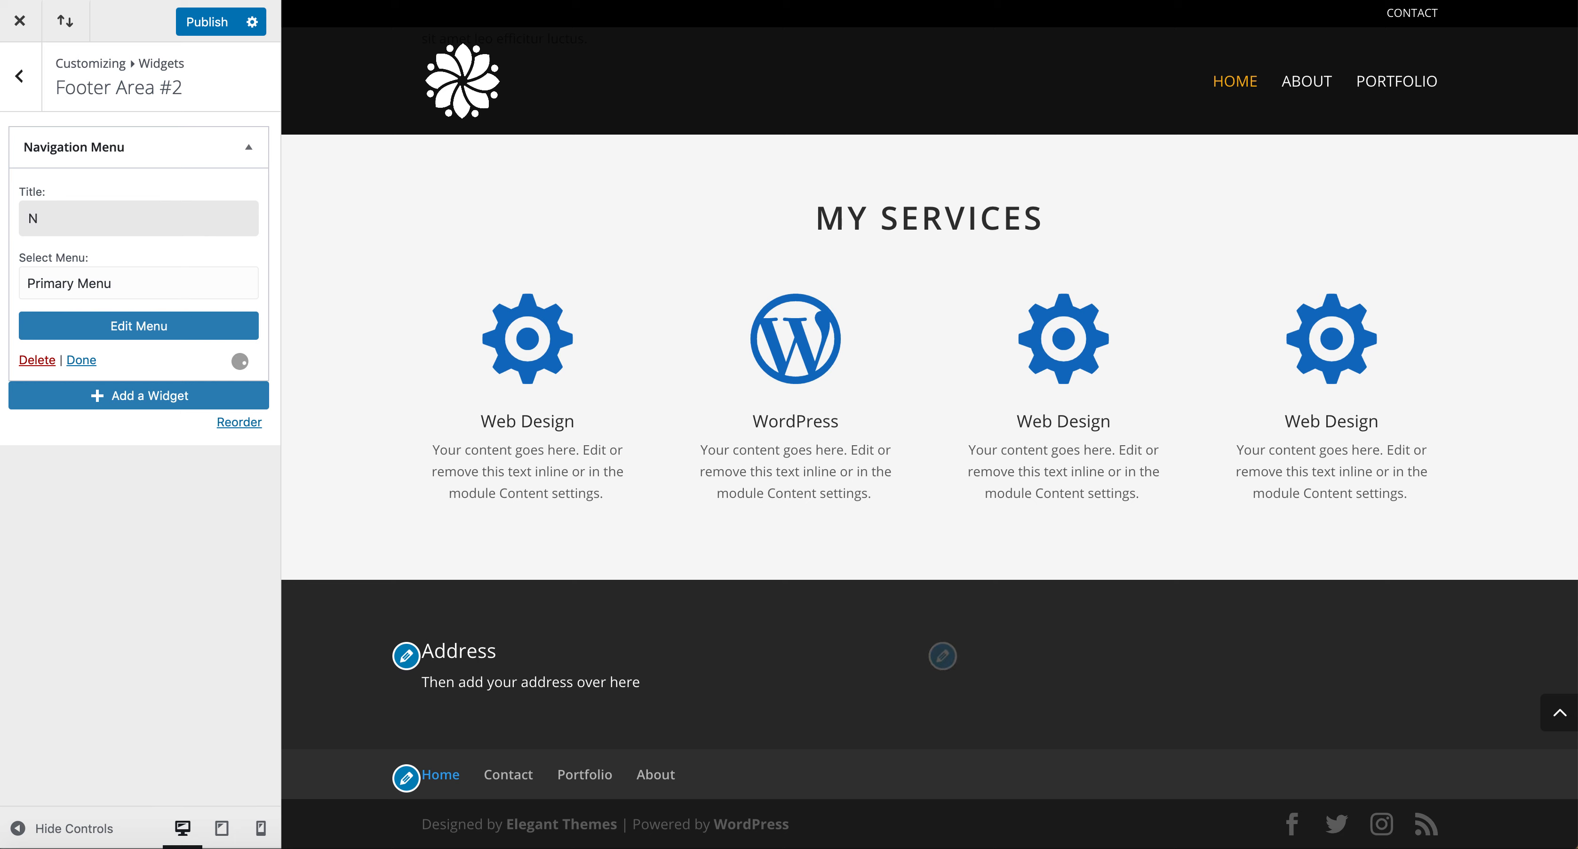
{"action": "type", "text": "avigation"}
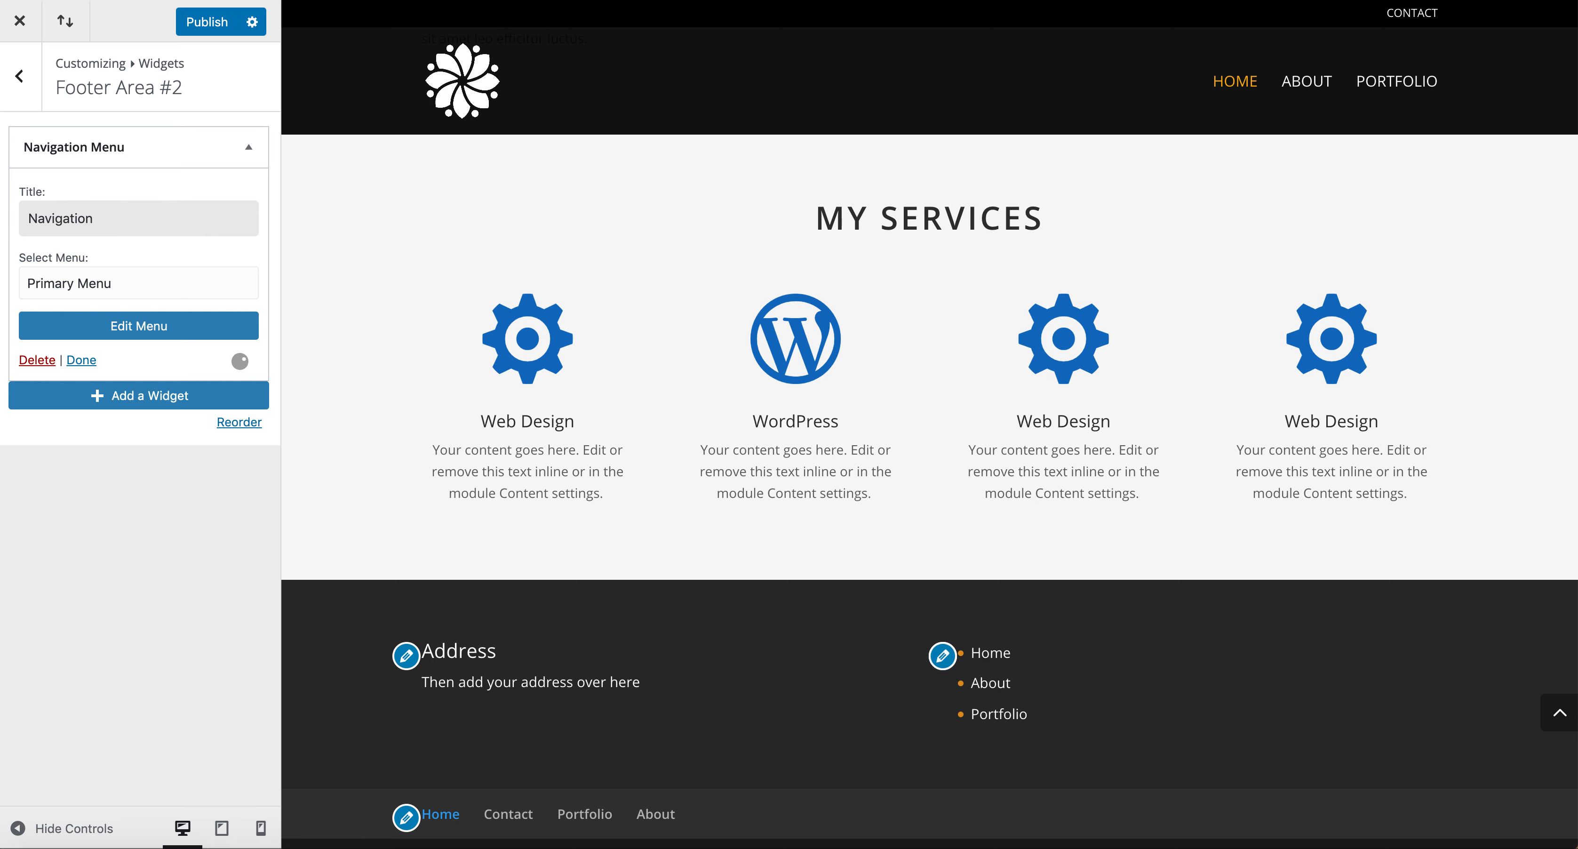
{"action": "left_click", "coordinate": [144, 471]}
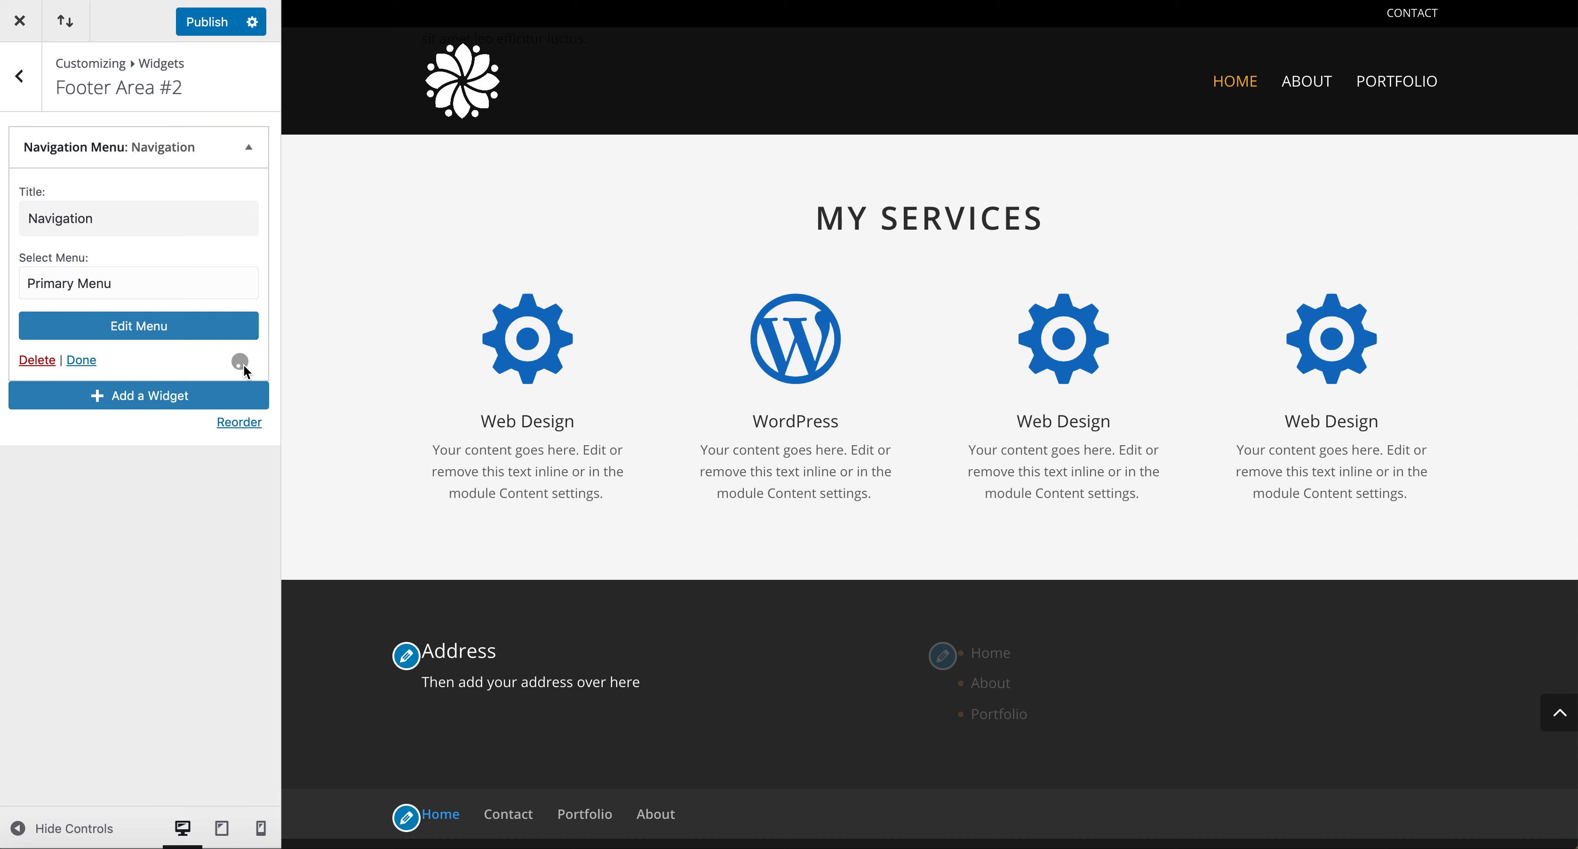
{"action": "left_click", "coordinate": [215, 25]}
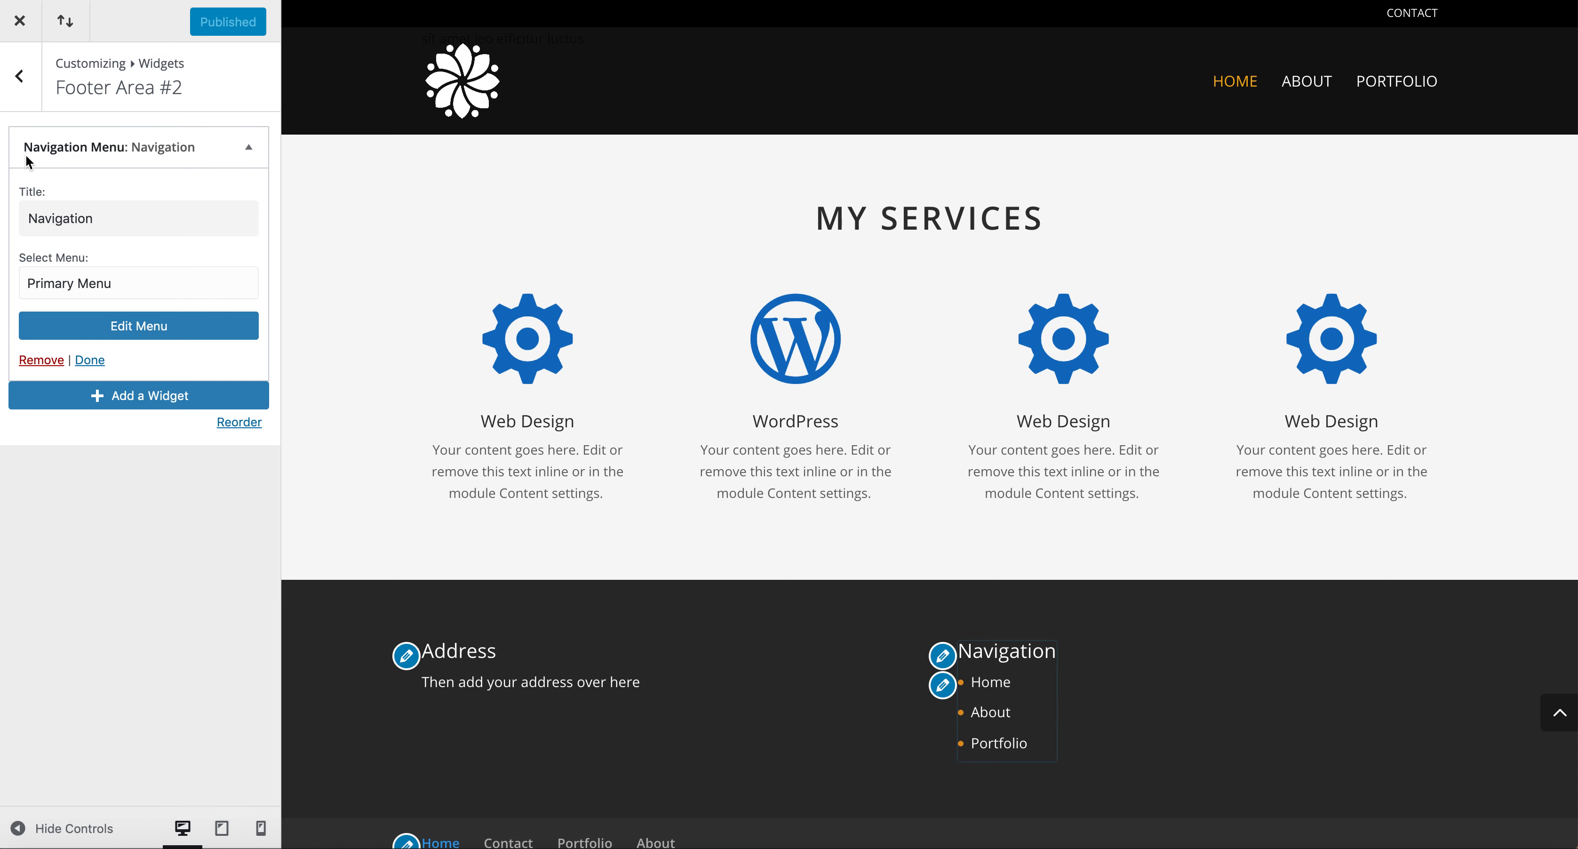
{"action": "left_click", "coordinate": [23, 99]}
{"action": "left_click", "coordinate": [24, 99]}
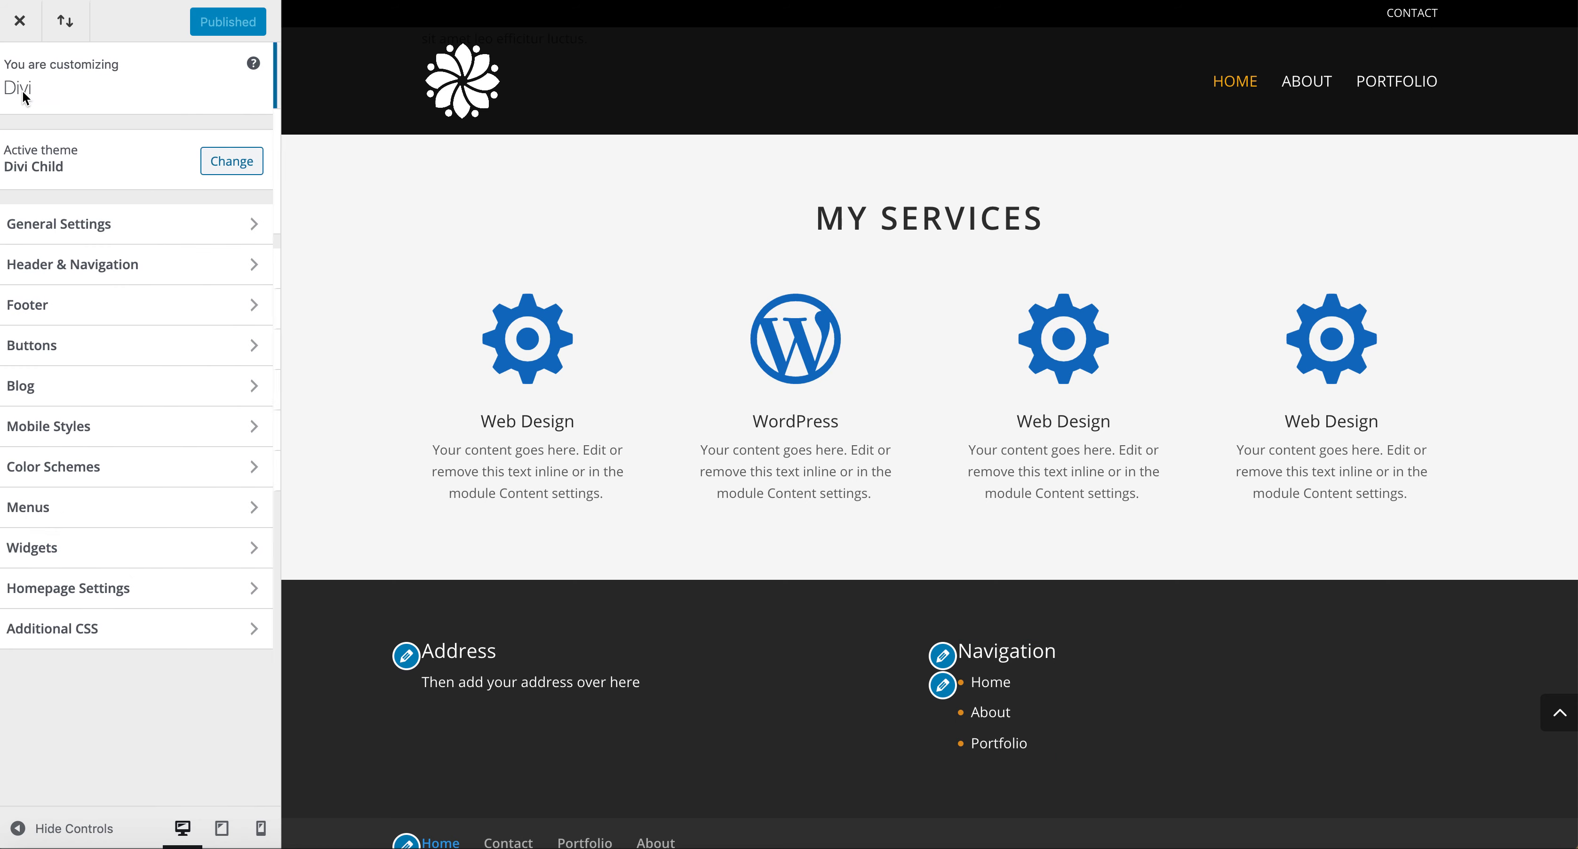
Open the footer's Bottom Bar settings and enter the footer credits "This website has been designed by Blah Blah Blah".
{"action": "left_click", "coordinate": [63, 305]}
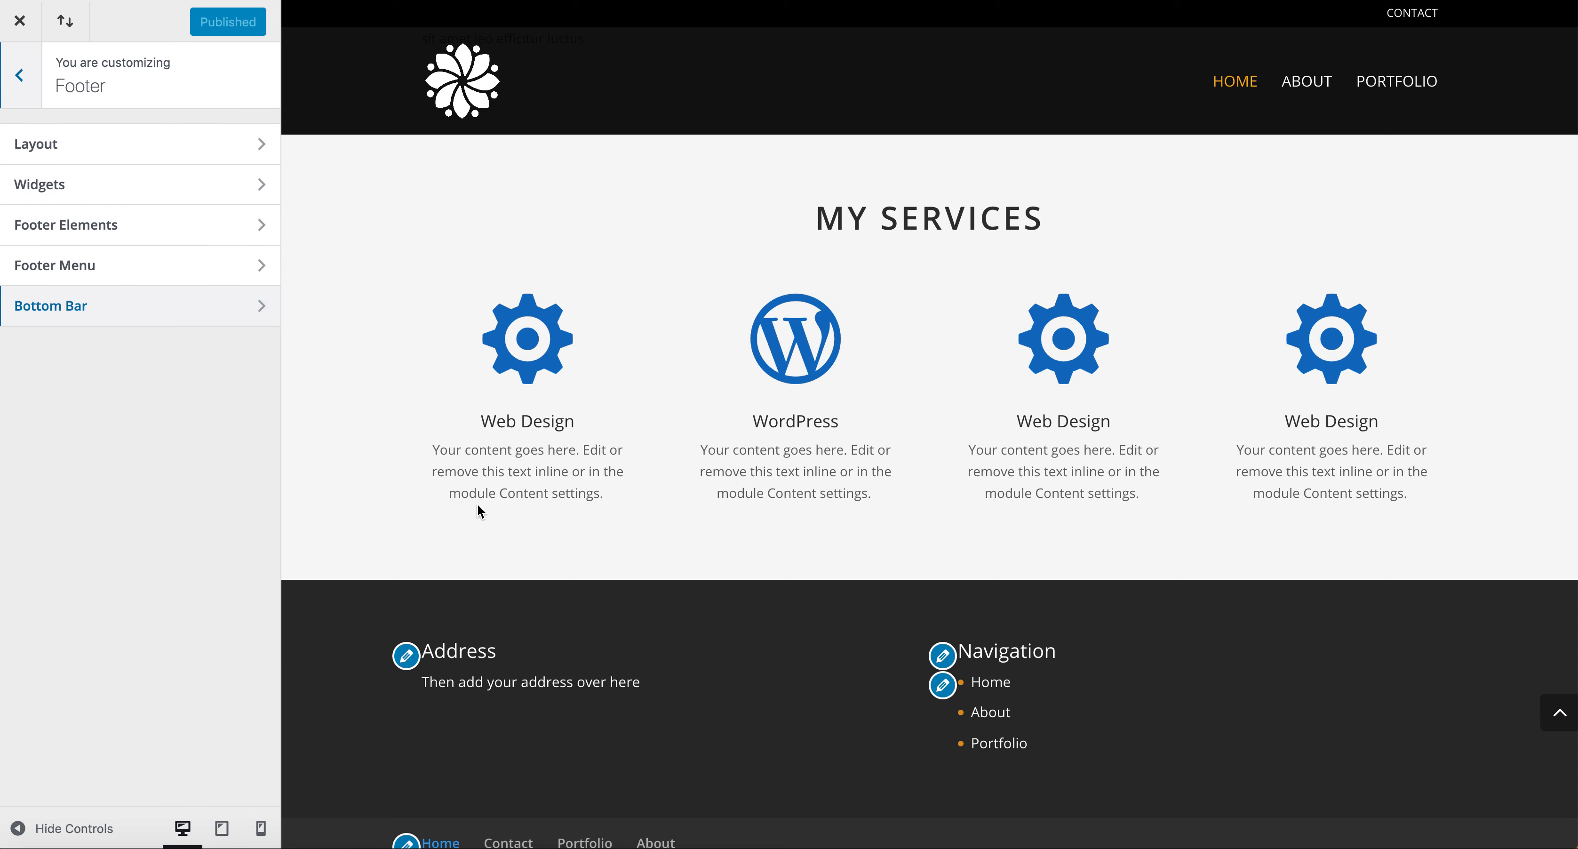
{"action": "scroll", "coordinate": [600, 642], "scroll_direction": "down", "scroll_amount": 2}
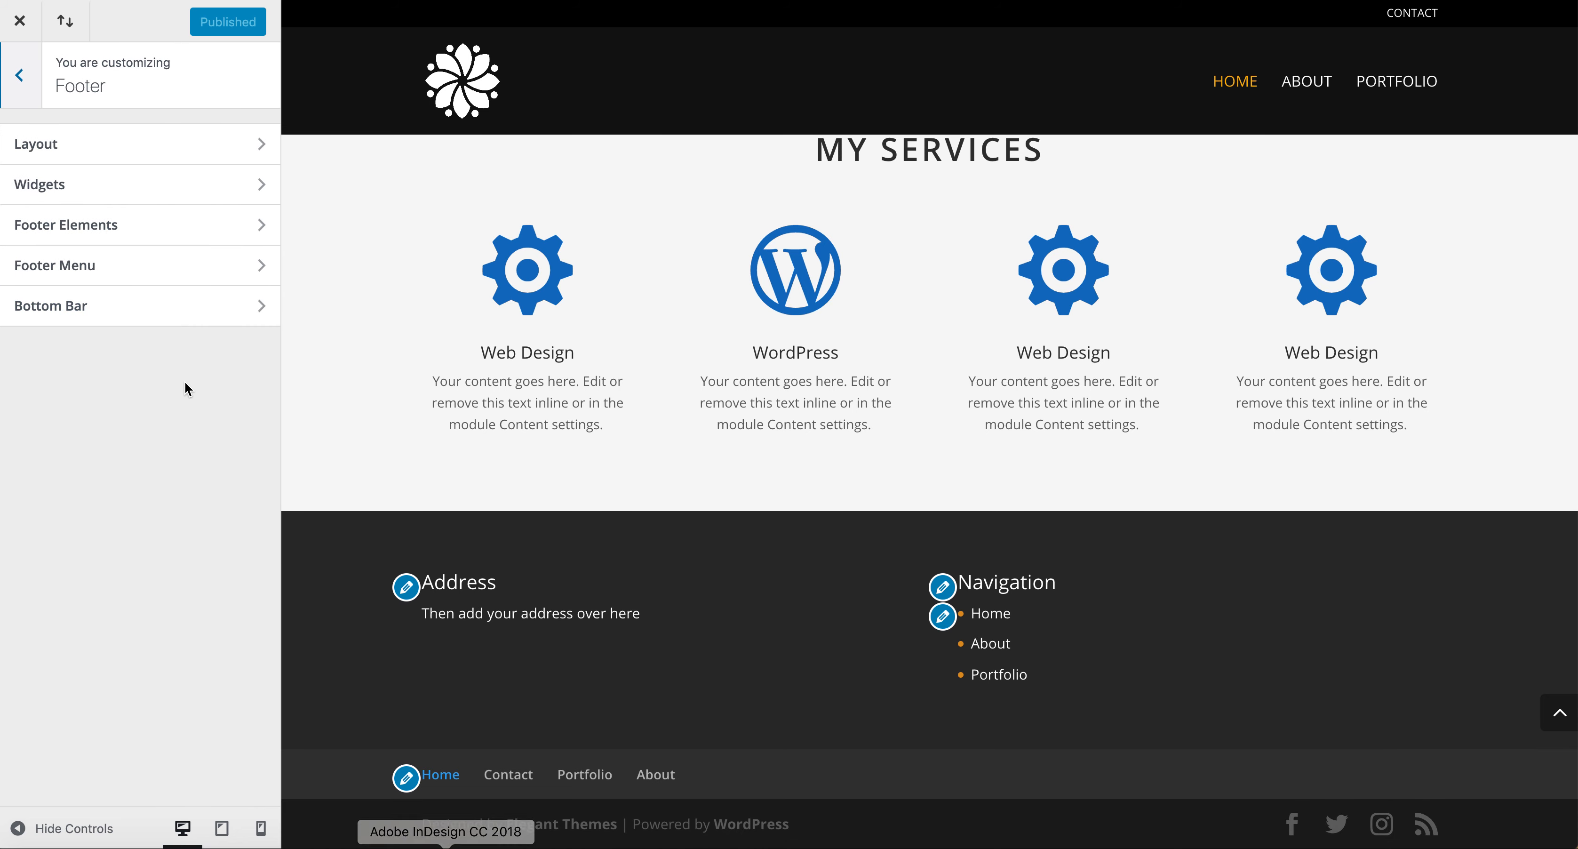
{"action": "left_click", "coordinate": [137, 309]}
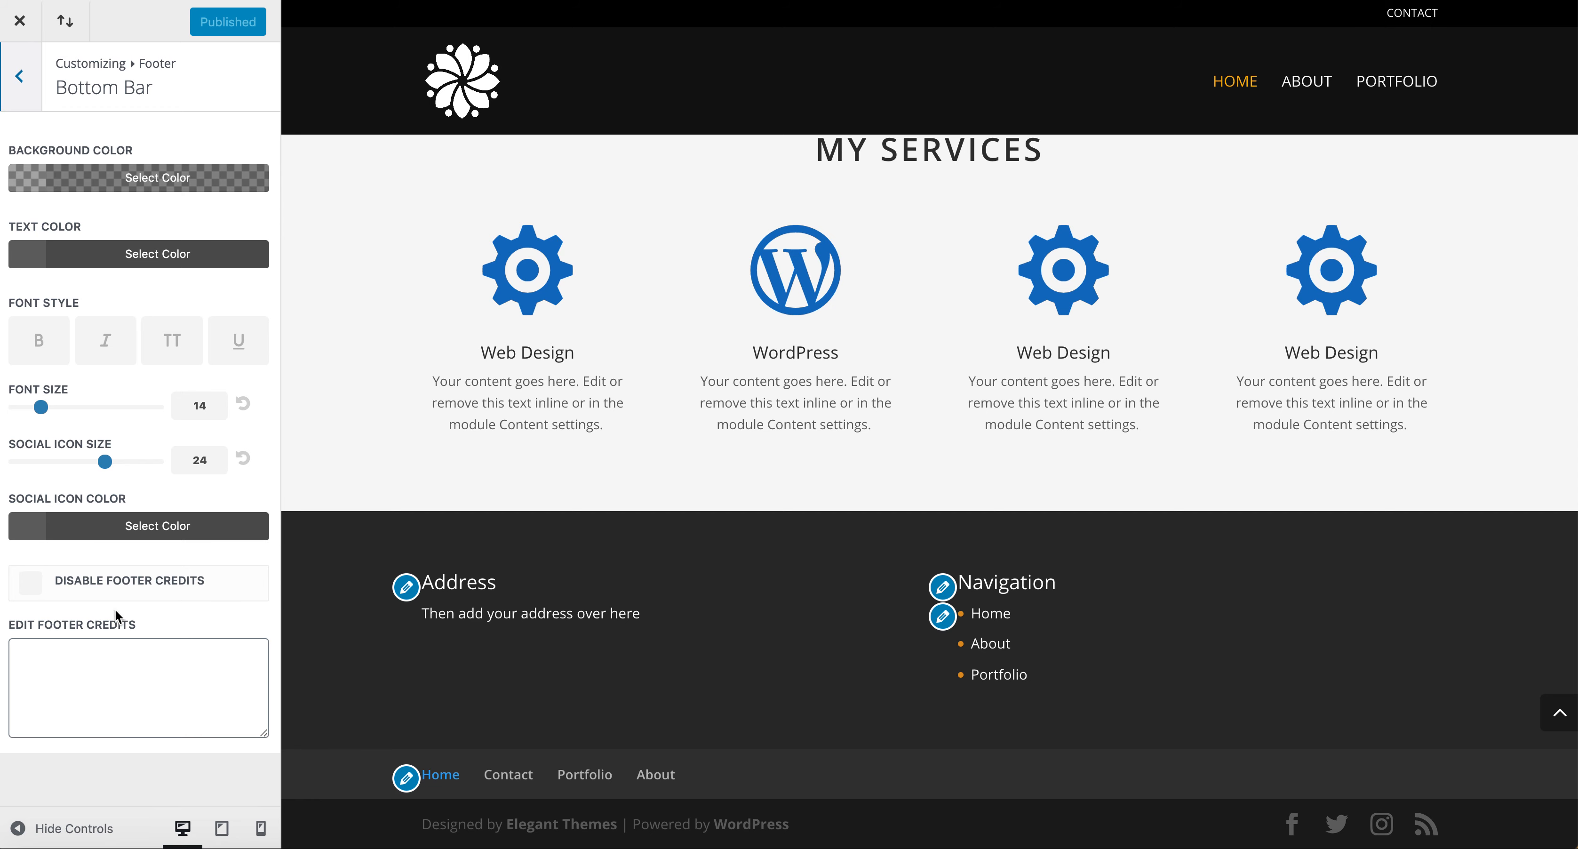
{"action": "left_click", "coordinate": [106, 587]}
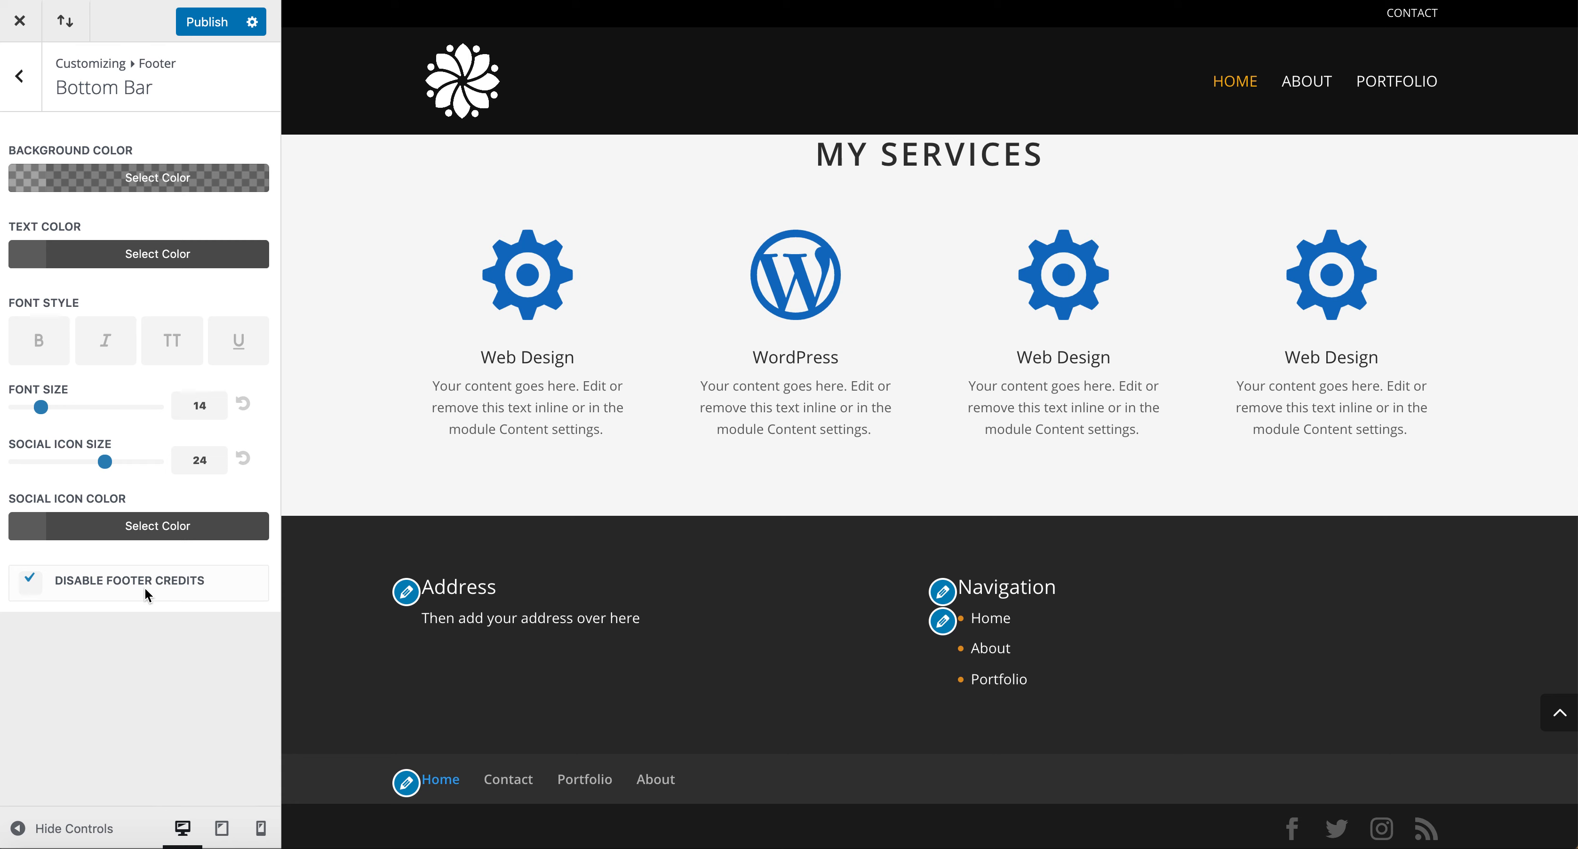
{"action": "left_click", "coordinate": [29, 581]}
{"action": "left_click", "coordinate": [60, 653]}
{"action": "type", "text": "Tjis websi"}
{"action": "key", "text": "BackSpace"}
{"action": "key", "text": "BackSpace"}
{"action": "key", "text": "BackSpace"}
{"action": "key", "text": "BackSpace"}
{"action": "type", "text": "his "}
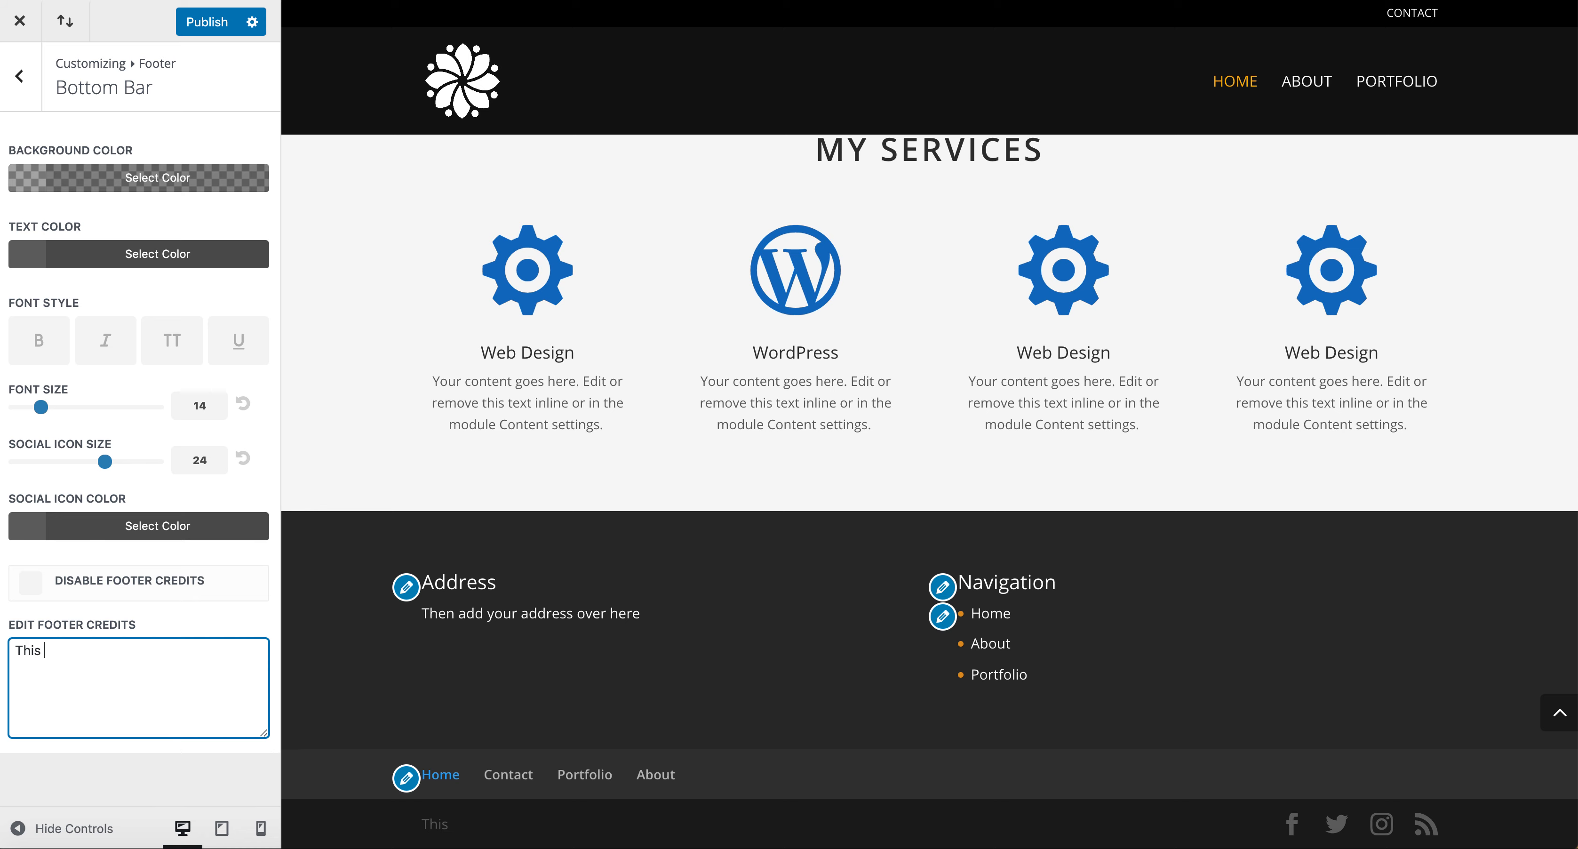
{"action": "type", "text": "website has been designed by"}
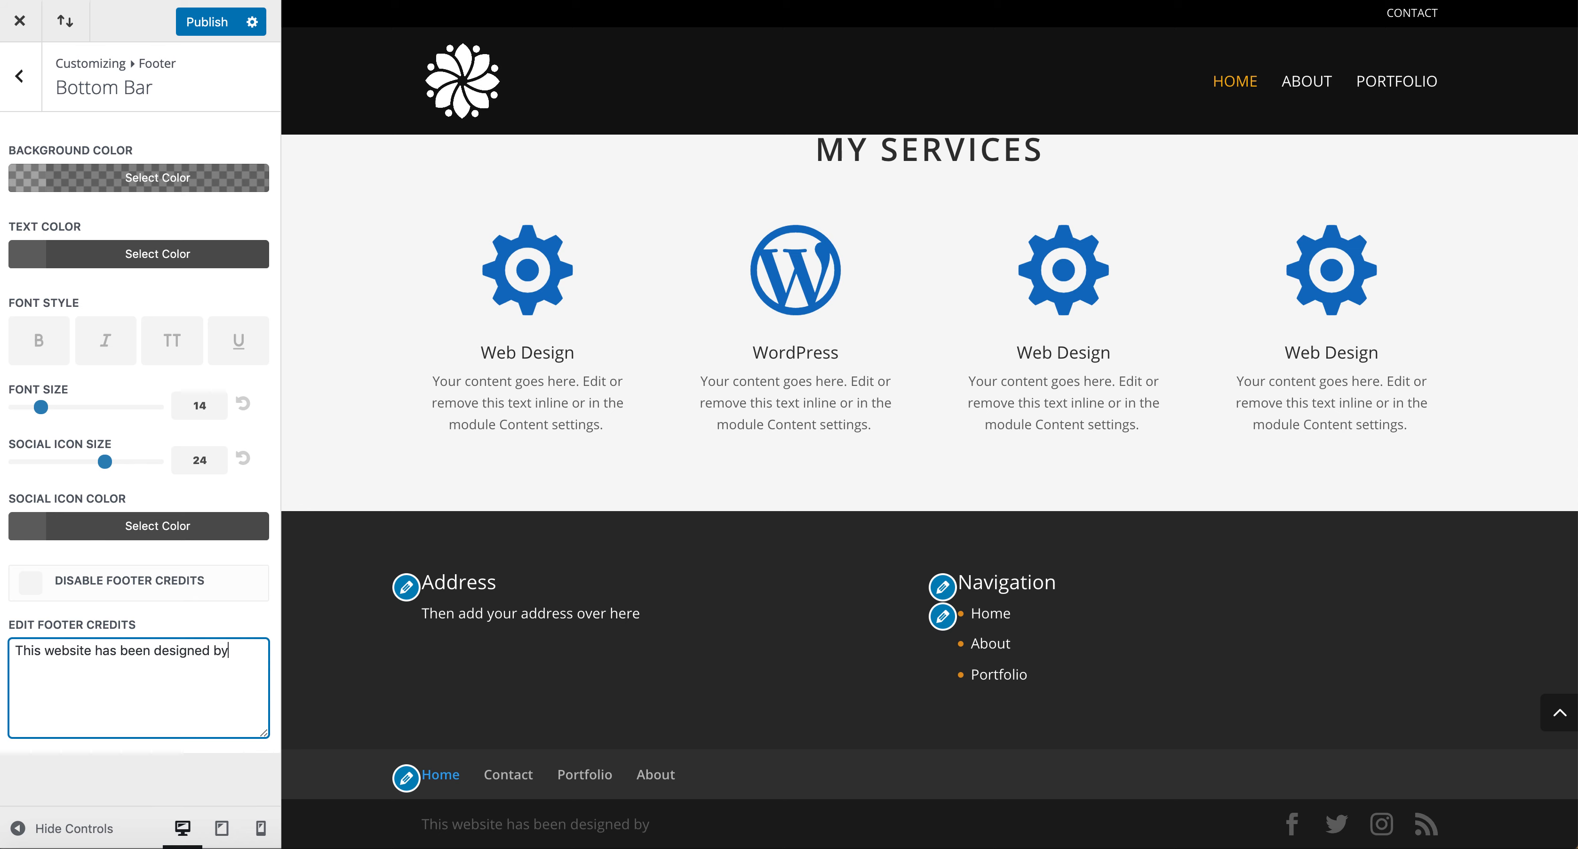
{"action": "type", "text": " Blah Blah Blah"}
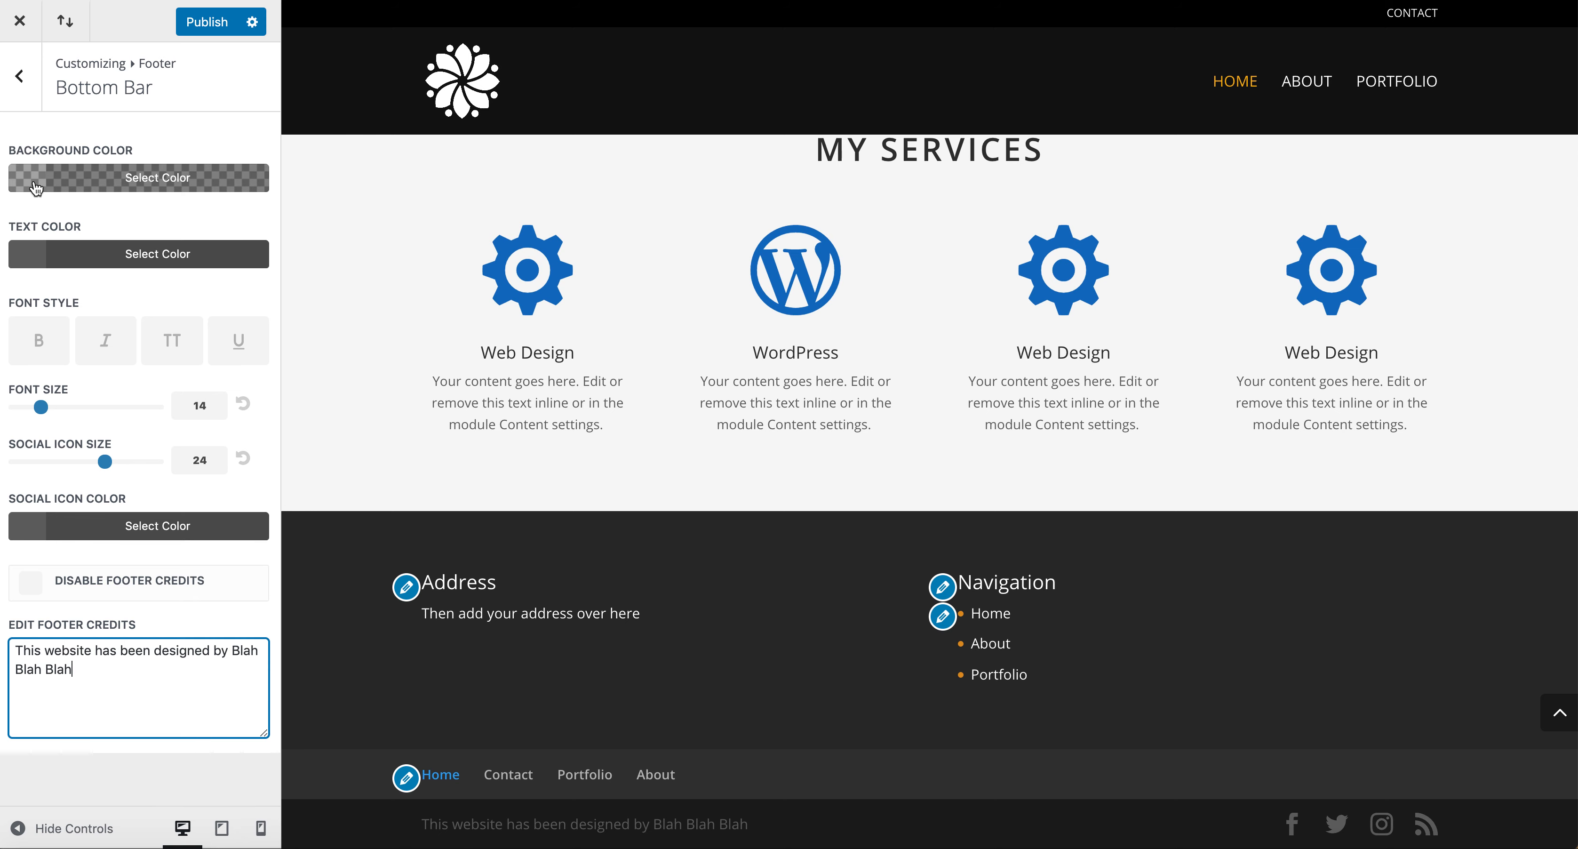
Set the bottom bar text colour to white and publish the Customizer changes.
{"action": "left_click", "coordinate": [36, 252]}
{"action": "left_click", "coordinate": [49, 520]}
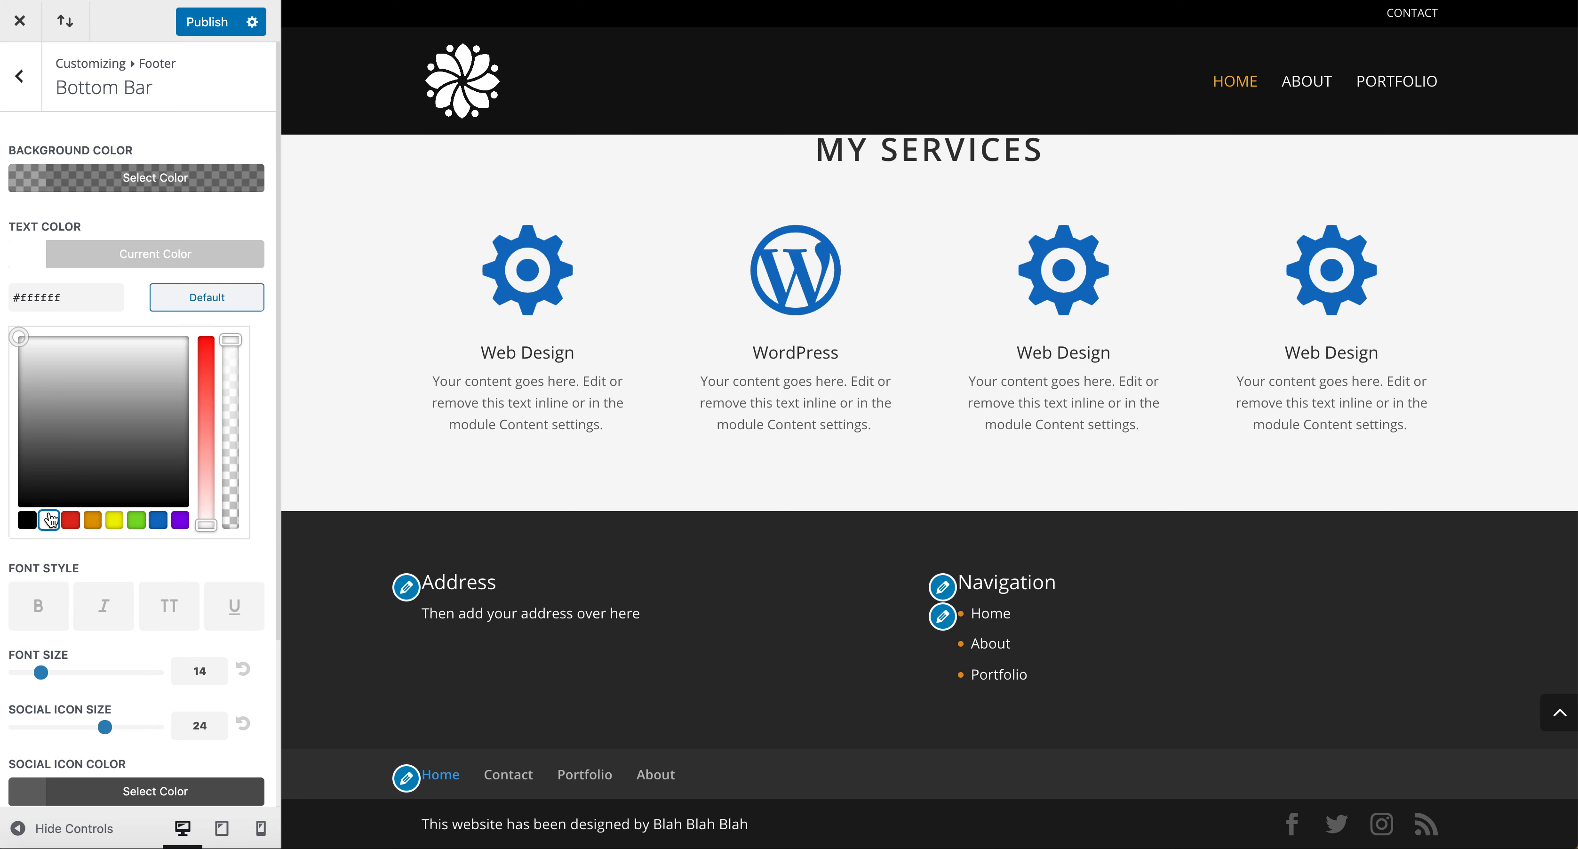
{"action": "left_click", "coordinate": [40, 253]}
{"action": "left_click", "coordinate": [50, 354]}
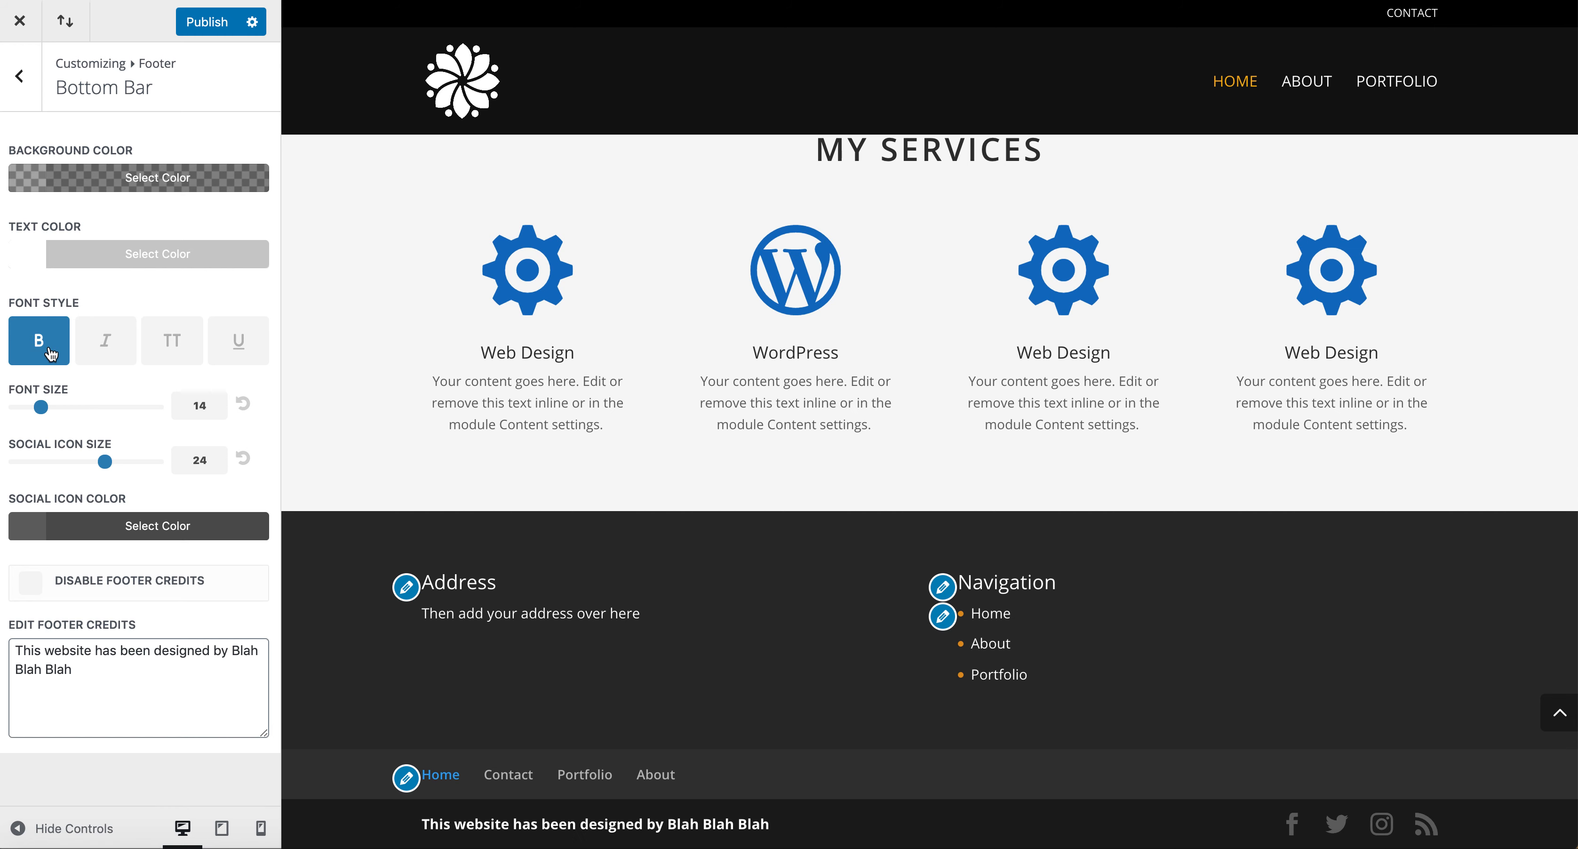
{"action": "left_click", "coordinate": [51, 354]}
{"action": "left_click", "coordinate": [209, 31]}
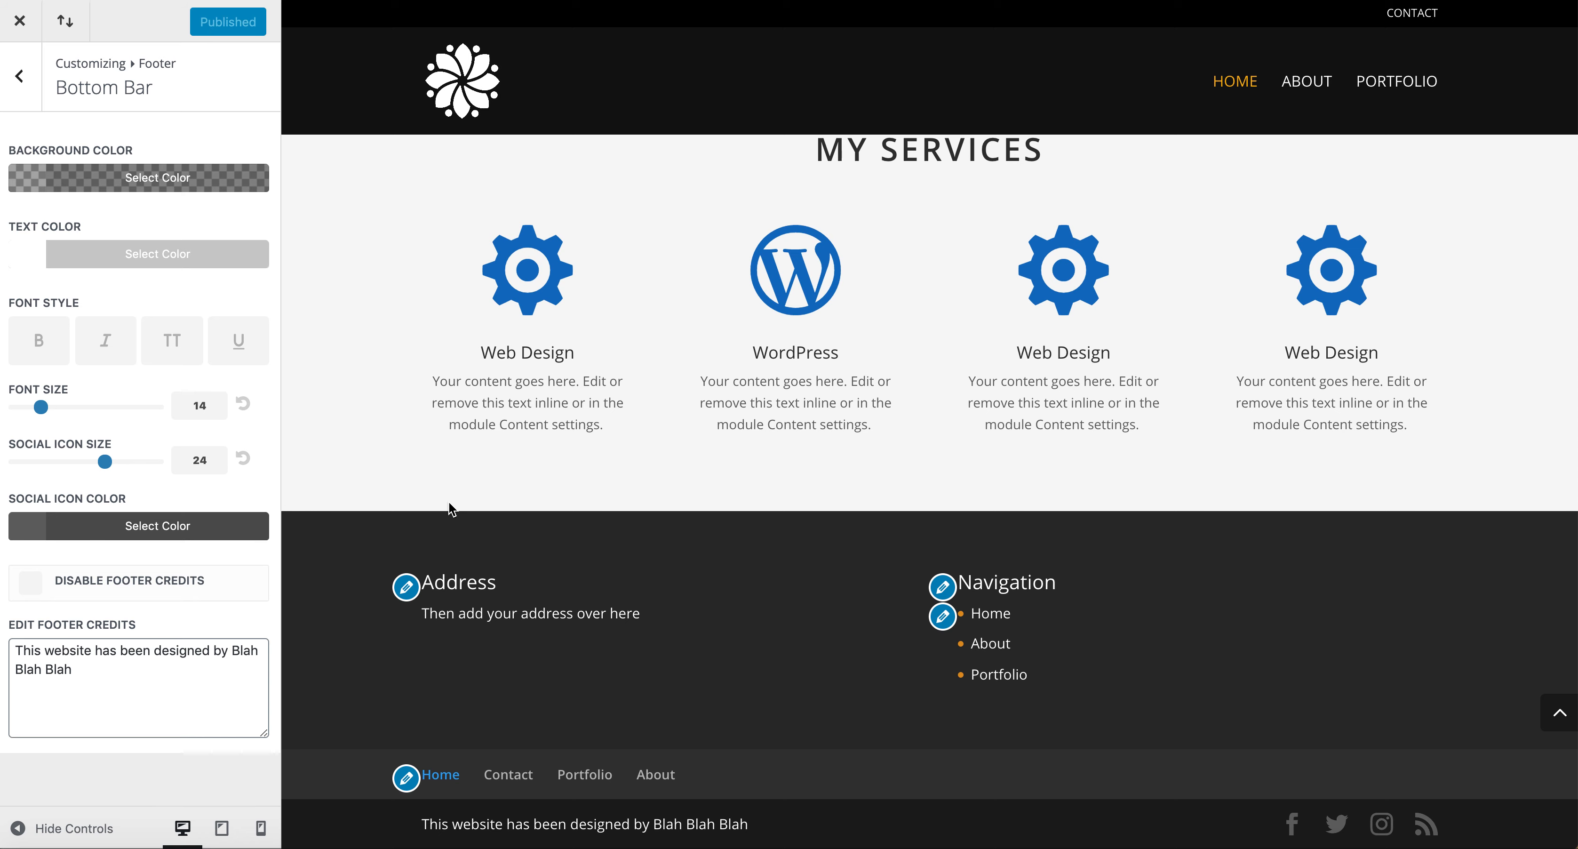
Close the Customizer and review the updated footer on the live home page.
{"action": "scroll", "coordinate": [697, 530], "scroll_direction": "up", "scroll_amount": 15}
{"action": "scroll", "coordinate": [696, 525], "scroll_direction": "up", "scroll_amount": 5}
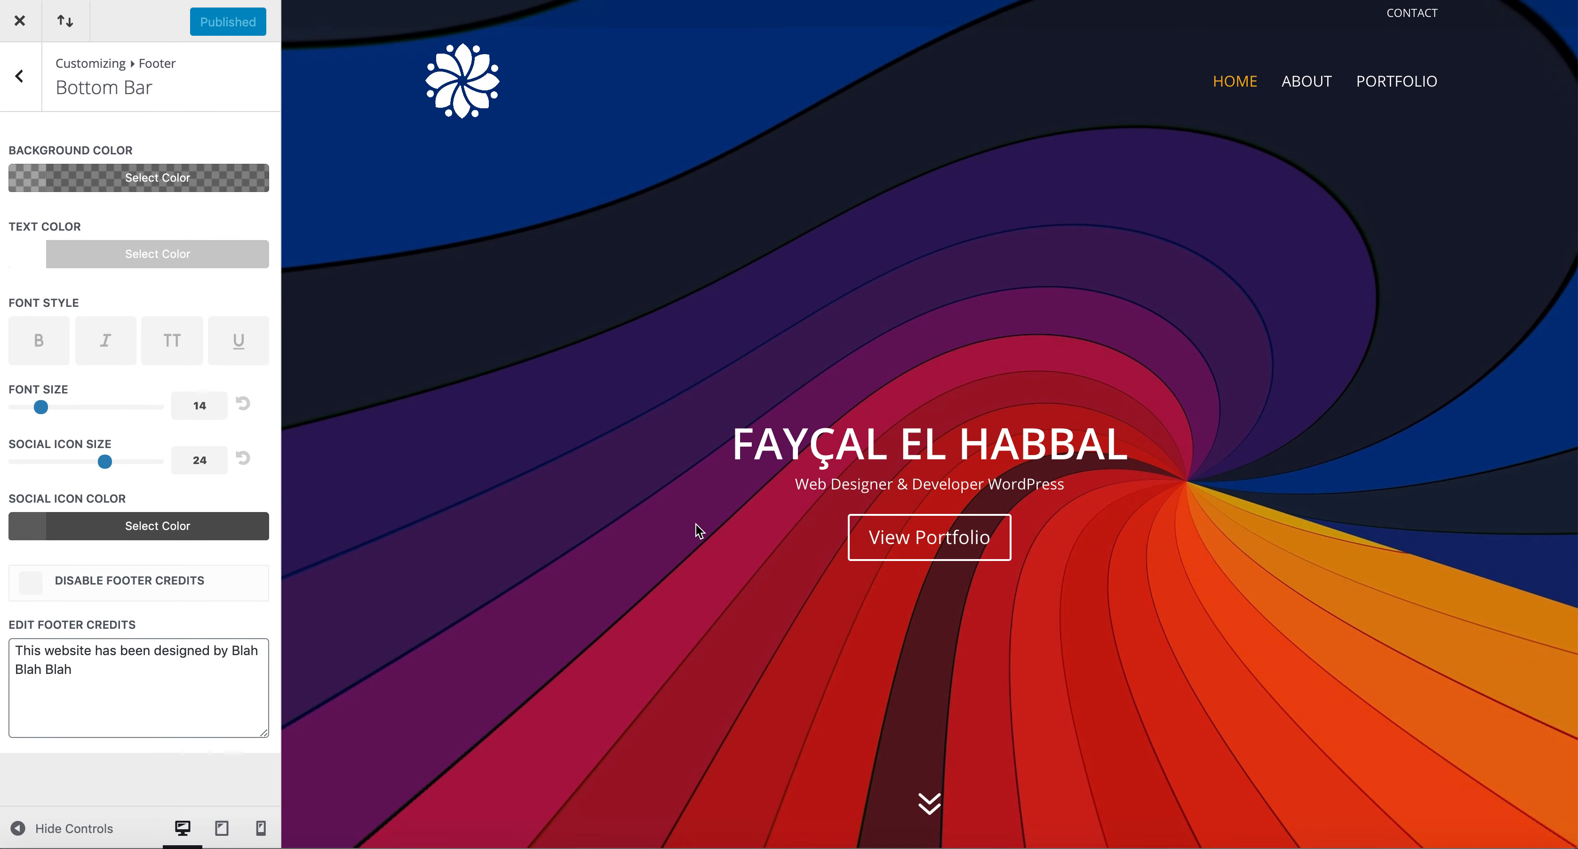
{"action": "left_click", "coordinate": [20, 79]}
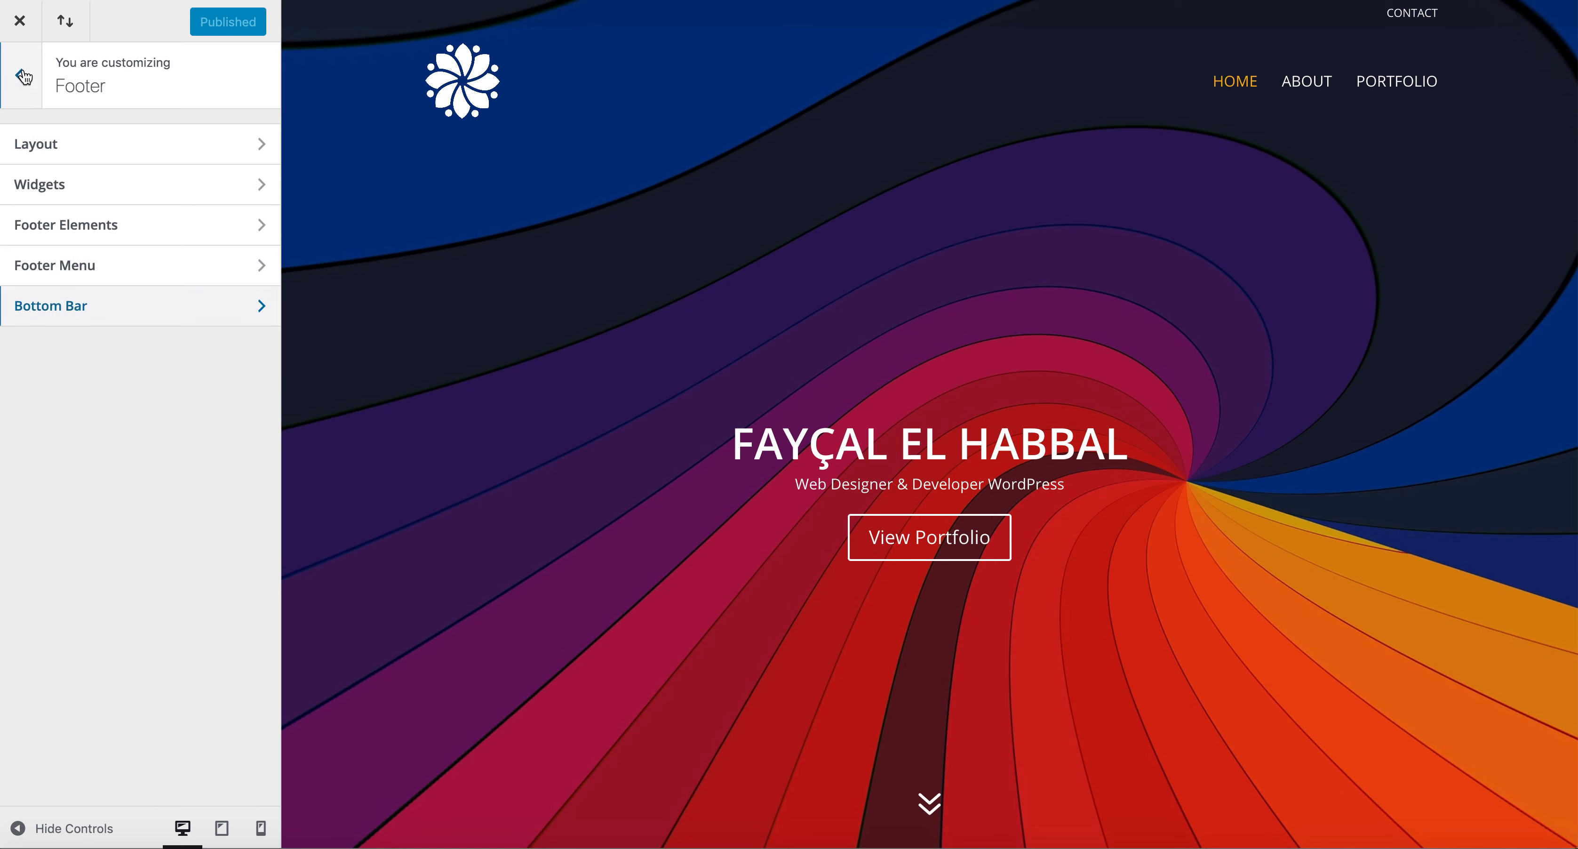
{"action": "left_click", "coordinate": [20, 34]}
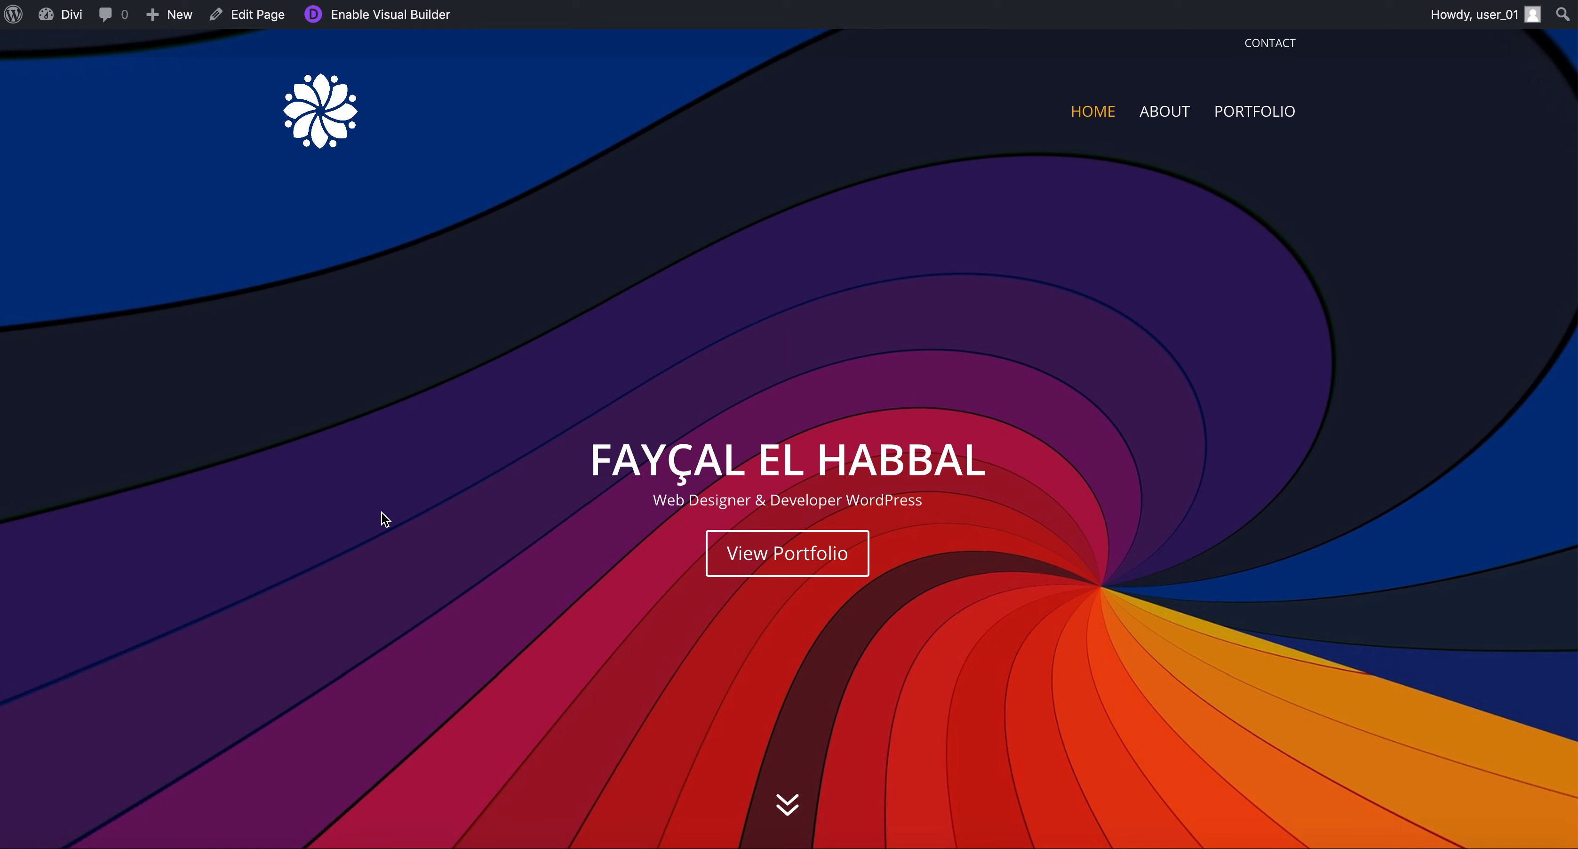
{"action": "scroll", "coordinate": [385, 520], "scroll_direction": "down", "scroll_amount": 10}
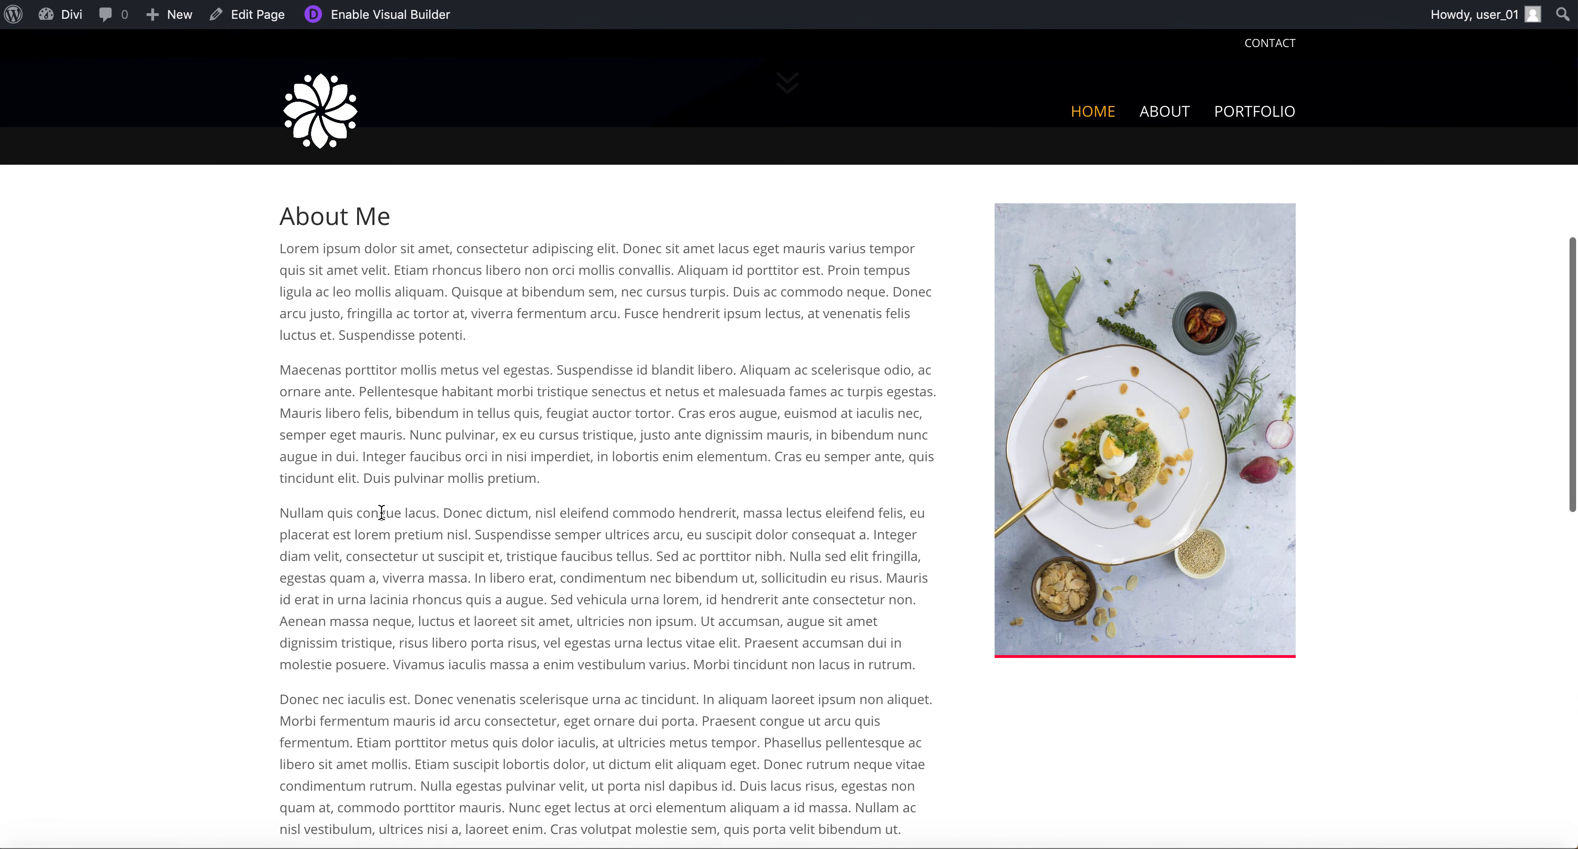
{"action": "scroll", "coordinate": [381, 512], "scroll_direction": "down", "scroll_amount": 10}
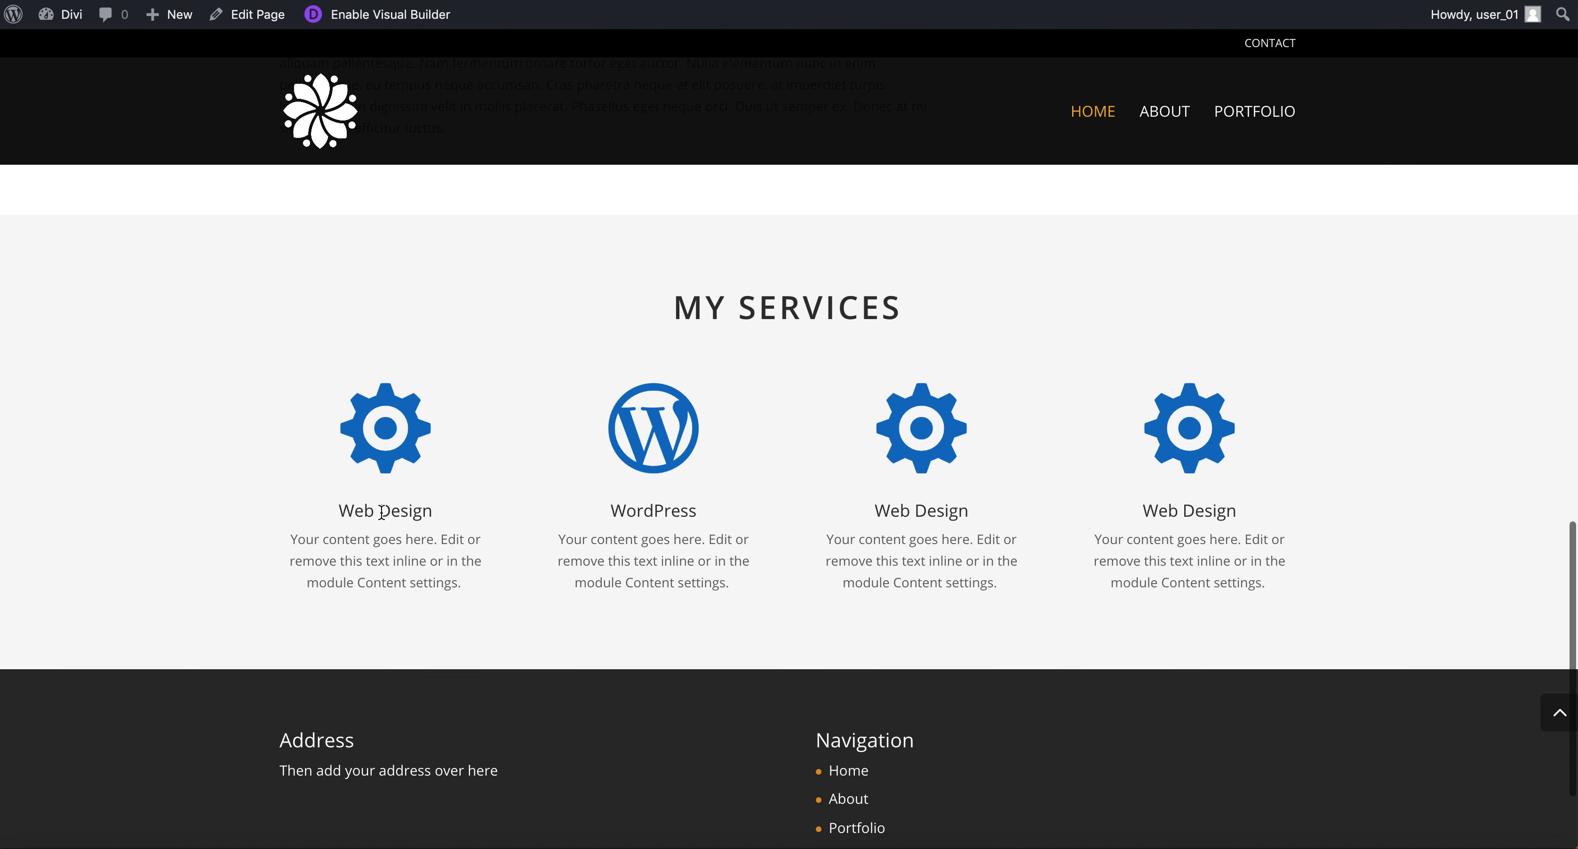
{"action": "scroll", "coordinate": [381, 512], "scroll_direction": "down", "scroll_amount": 3}
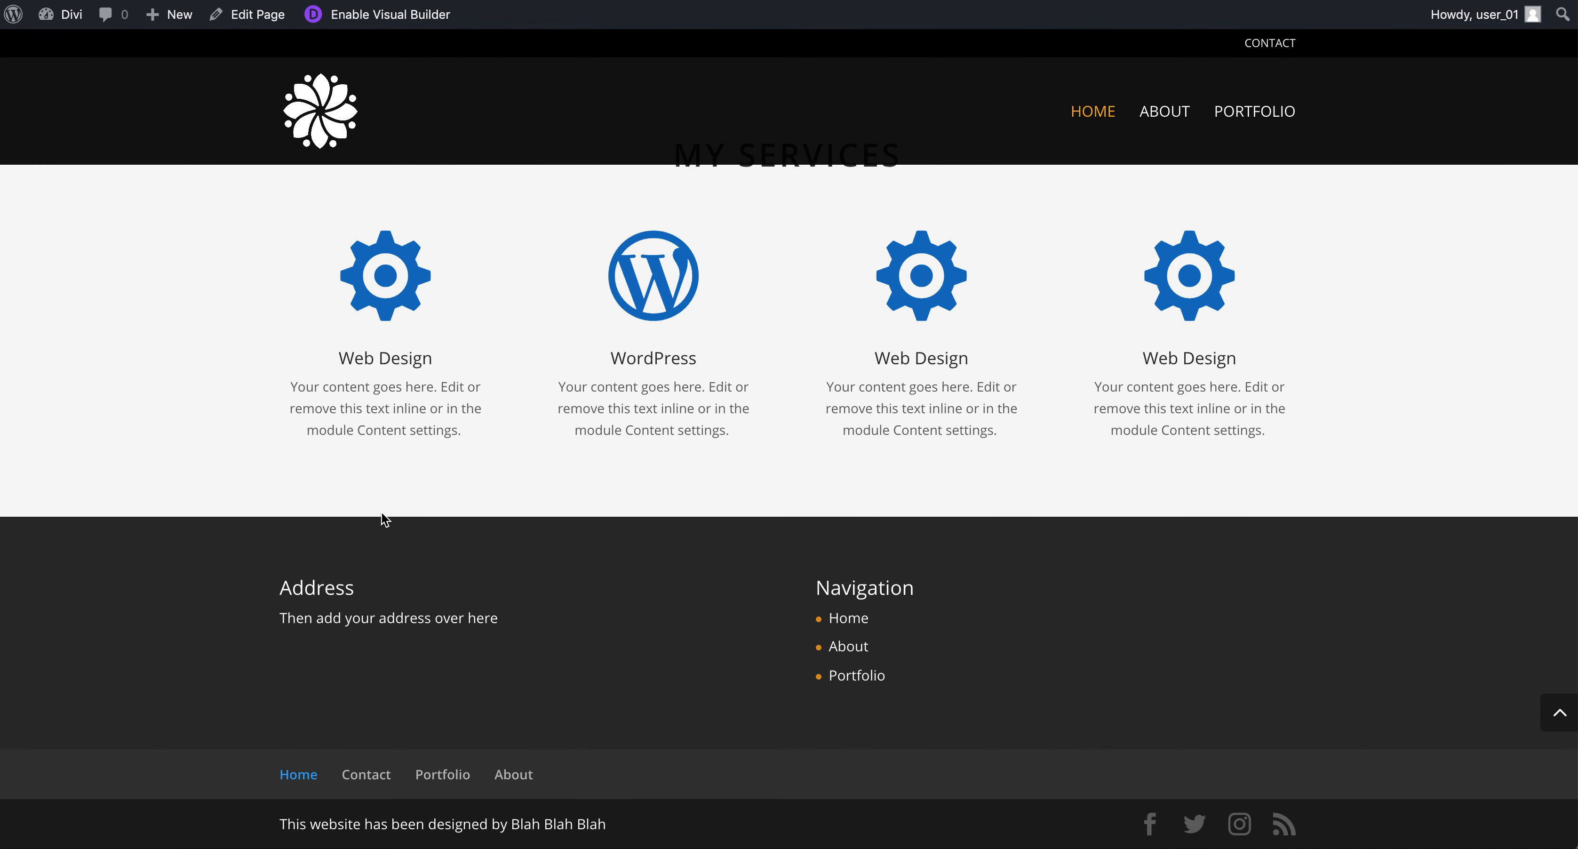
{"action": "scroll", "coordinate": [385, 519], "scroll_direction": "up", "scroll_amount": 20}
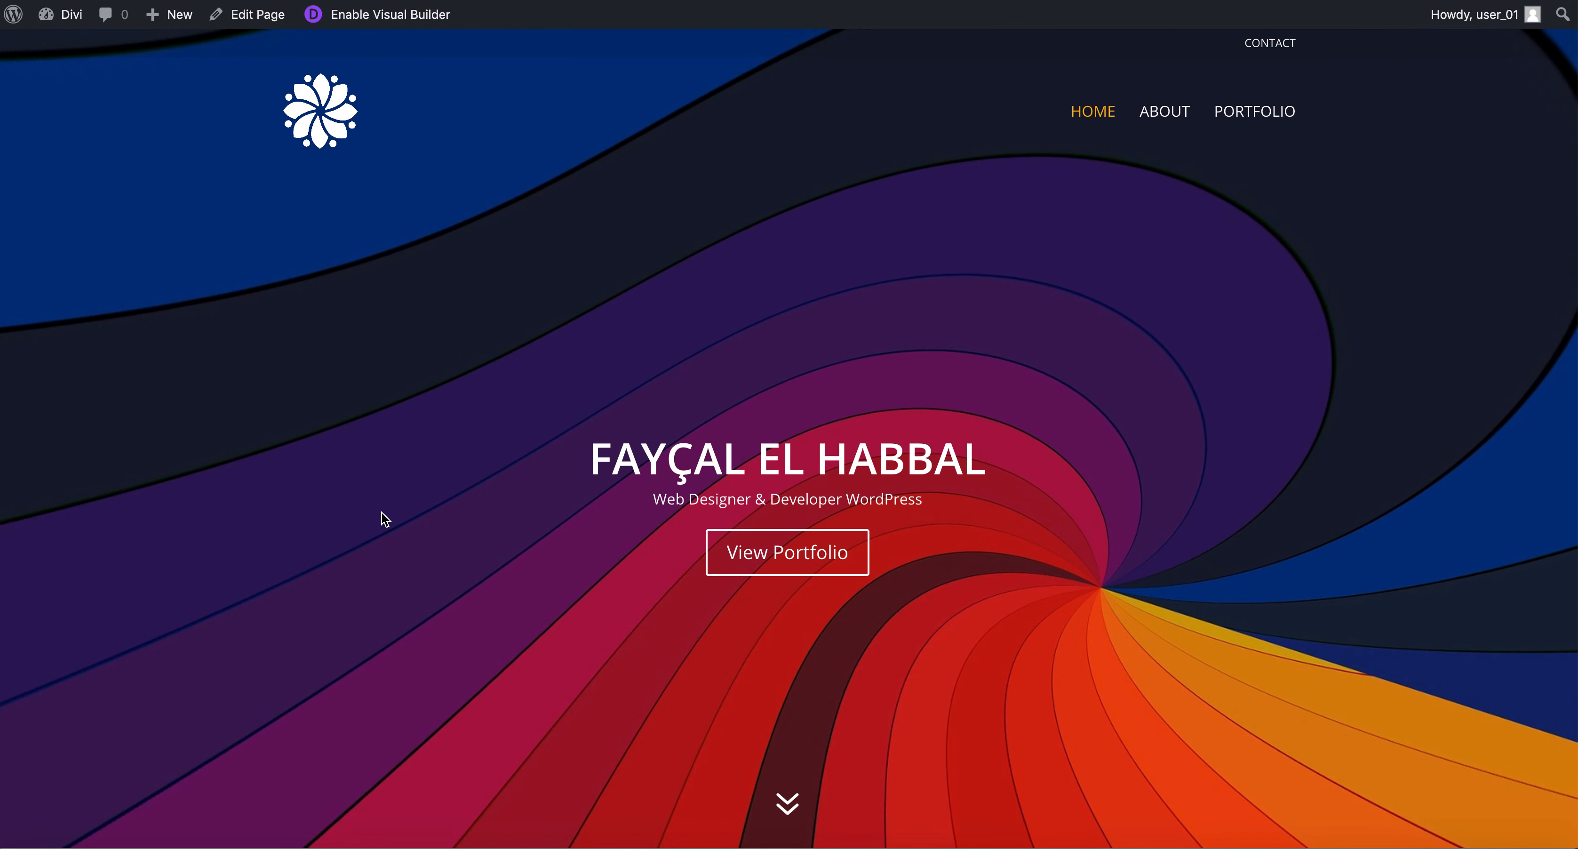
{"action": "scroll", "coordinate": [635, 469], "scroll_direction": "down", "scroll_amount": 2}
{"action": "scroll", "coordinate": [635, 473], "scroll_direction": "up", "scroll_amount": 2}
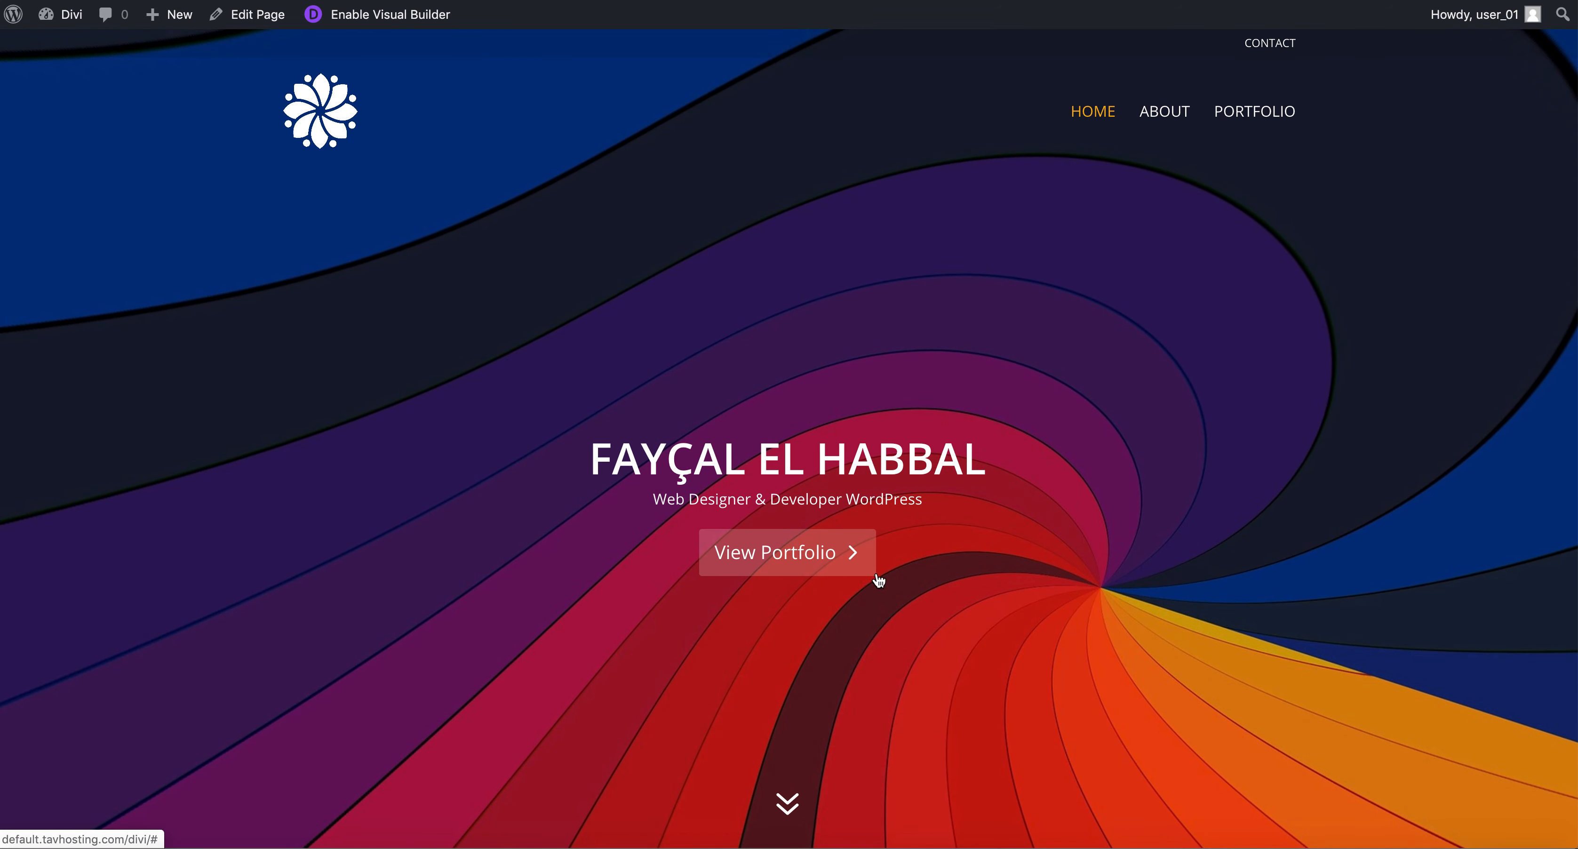
Open the Home page in the back-end Divi Builder and browse the fullwidth module options.
{"action": "left_click", "coordinate": [257, 26]}
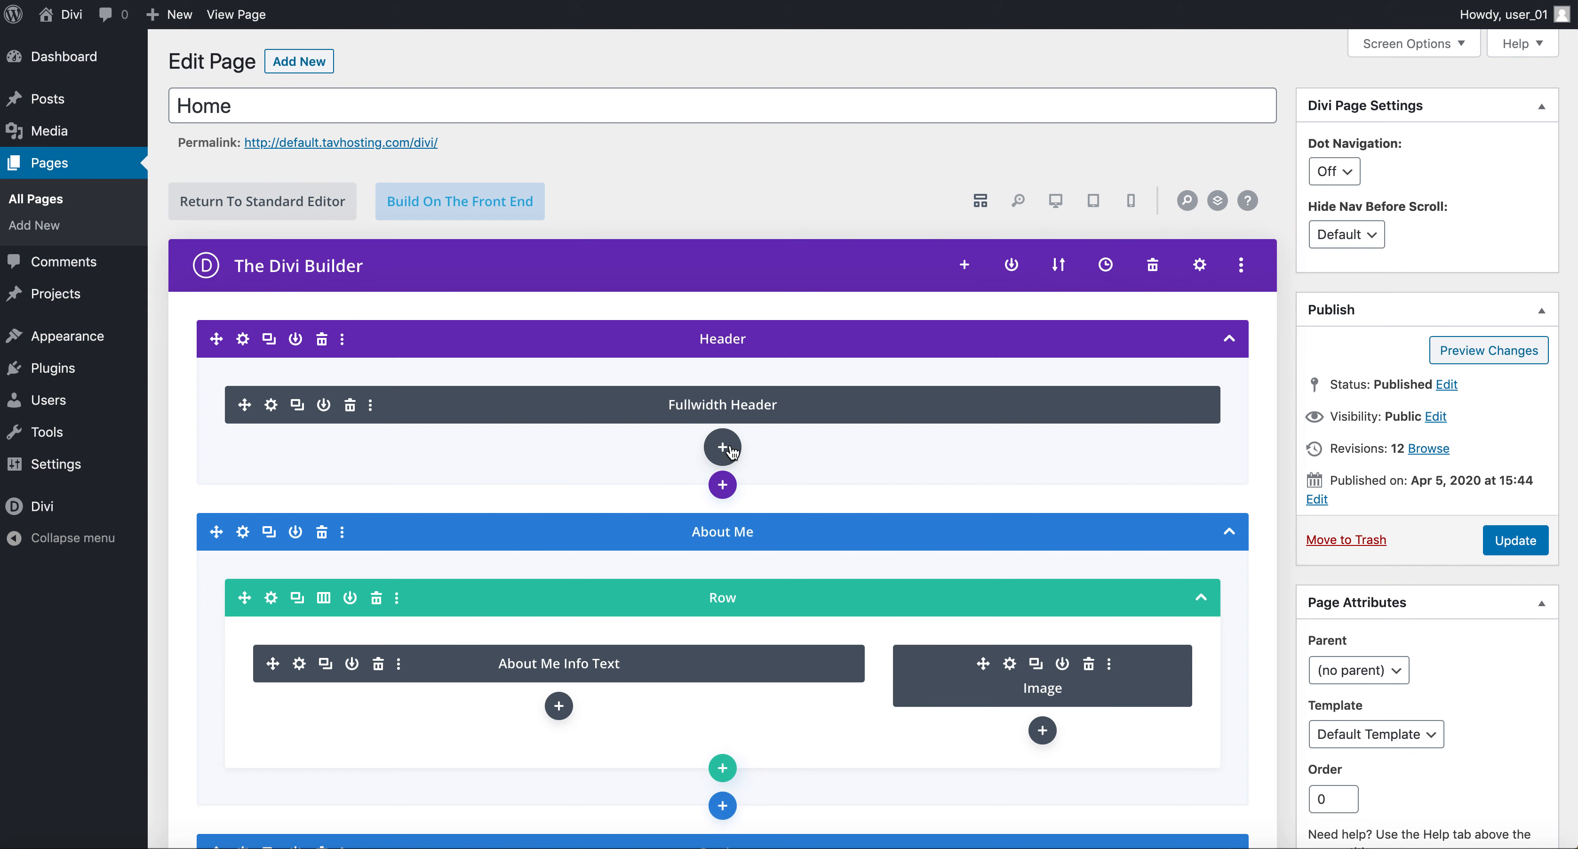
{"action": "left_click", "coordinate": [729, 449]}
{"action": "scroll", "coordinate": [701, 569], "scroll_direction": "down", "scroll_amount": 2}
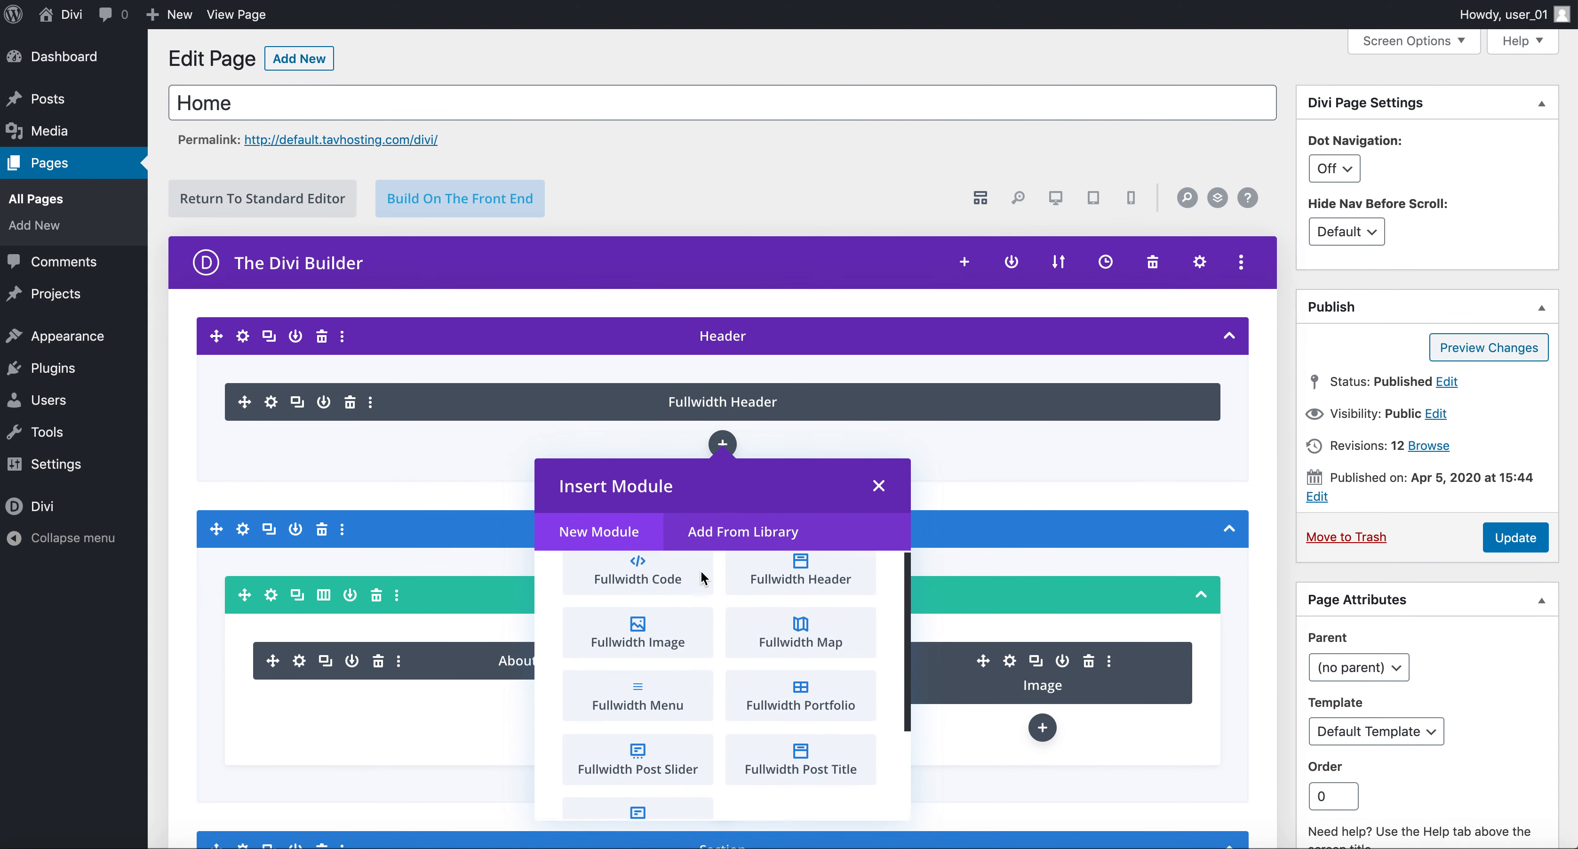
{"action": "scroll", "coordinate": [1122, 418], "scroll_direction": "down", "scroll_amount": 3}
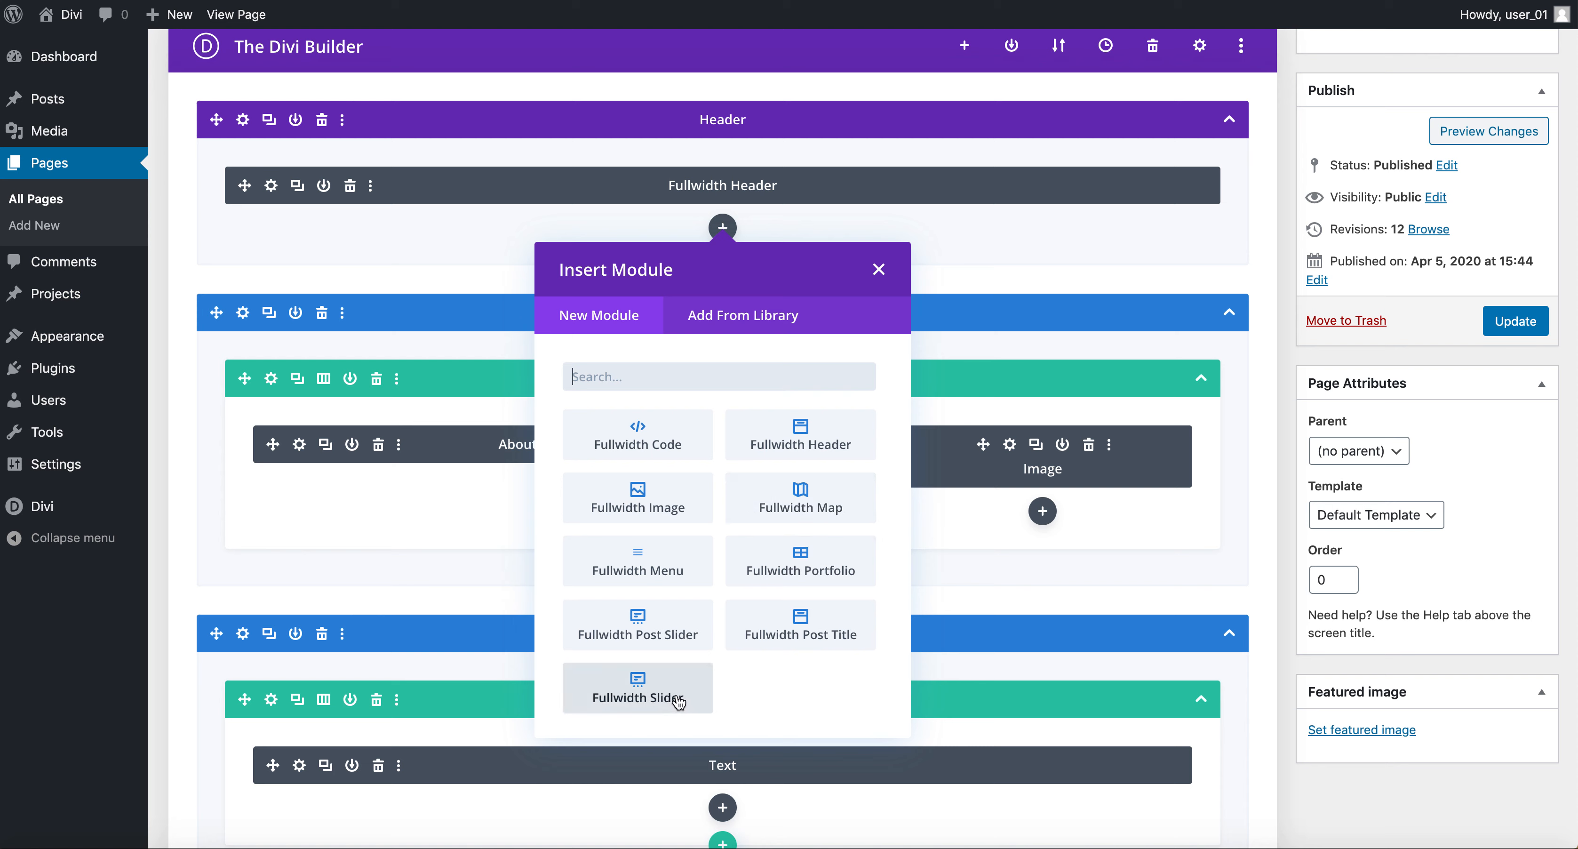
{"action": "left_click", "coordinate": [881, 273]}
Browse the Insert Section options and the Specialty column layouts below the services row.
{"action": "scroll", "coordinate": [680, 495], "scroll_direction": "down", "scroll_amount": 5}
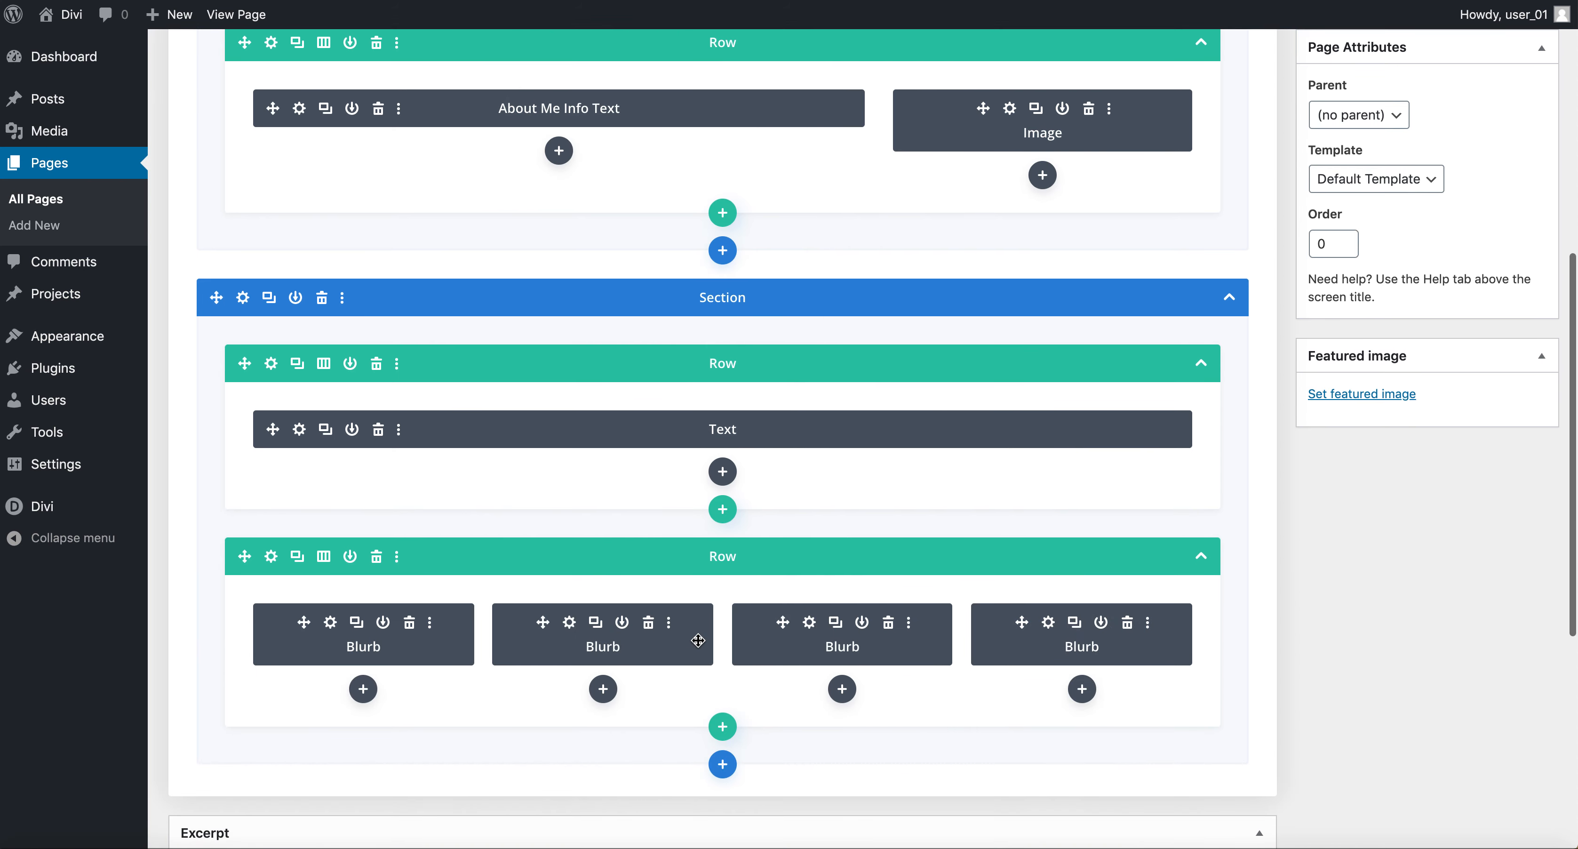
{"action": "scroll", "coordinate": [698, 640], "scroll_direction": "down", "scroll_amount": 3}
{"action": "left_click", "coordinate": [723, 577]}
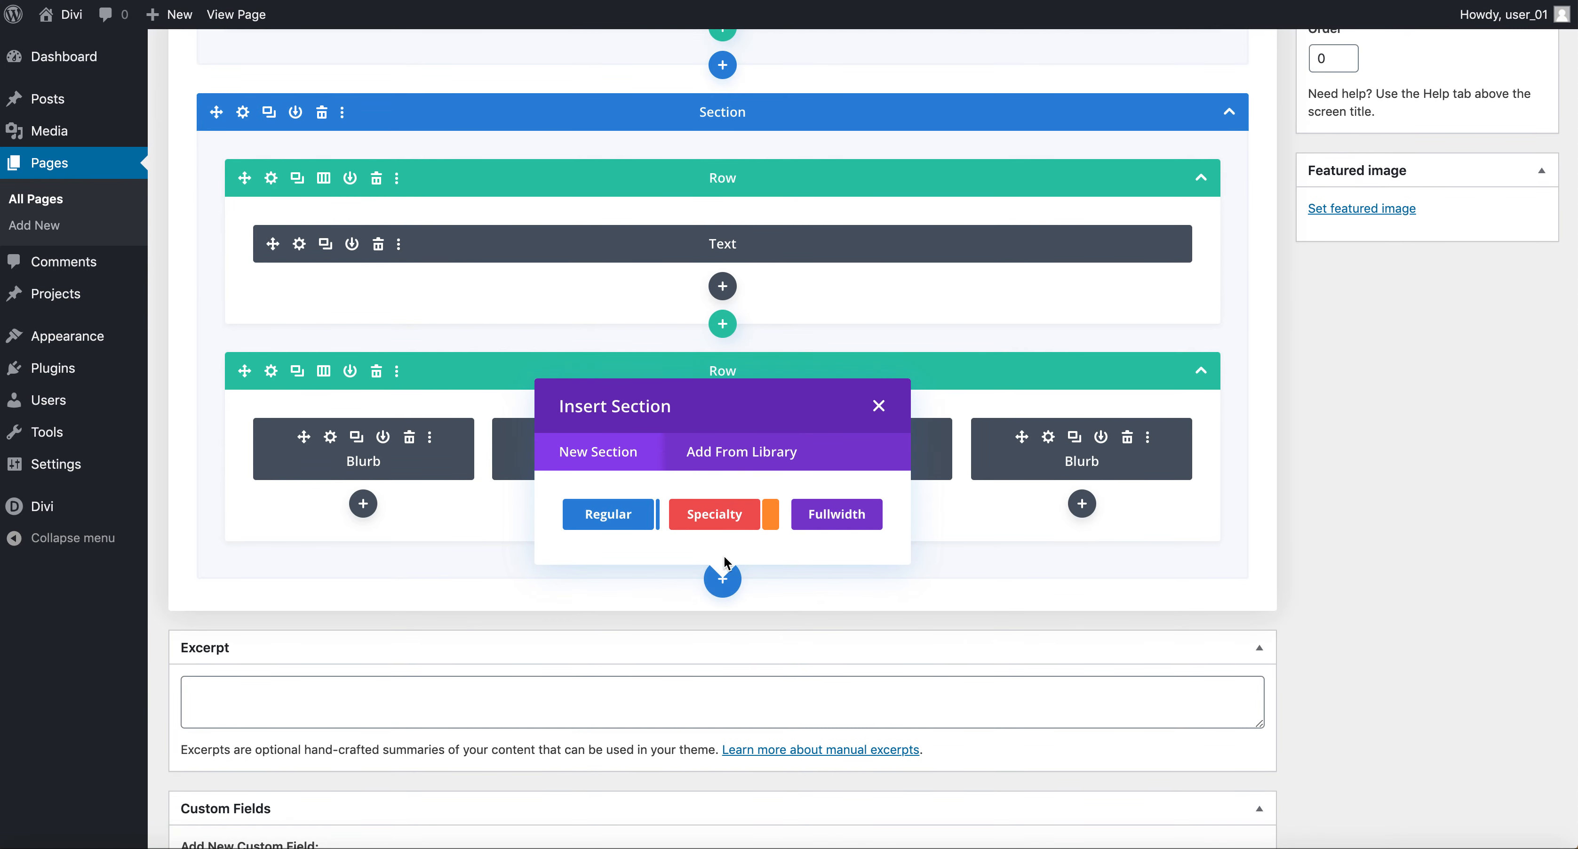
{"action": "left_click", "coordinate": [716, 522]}
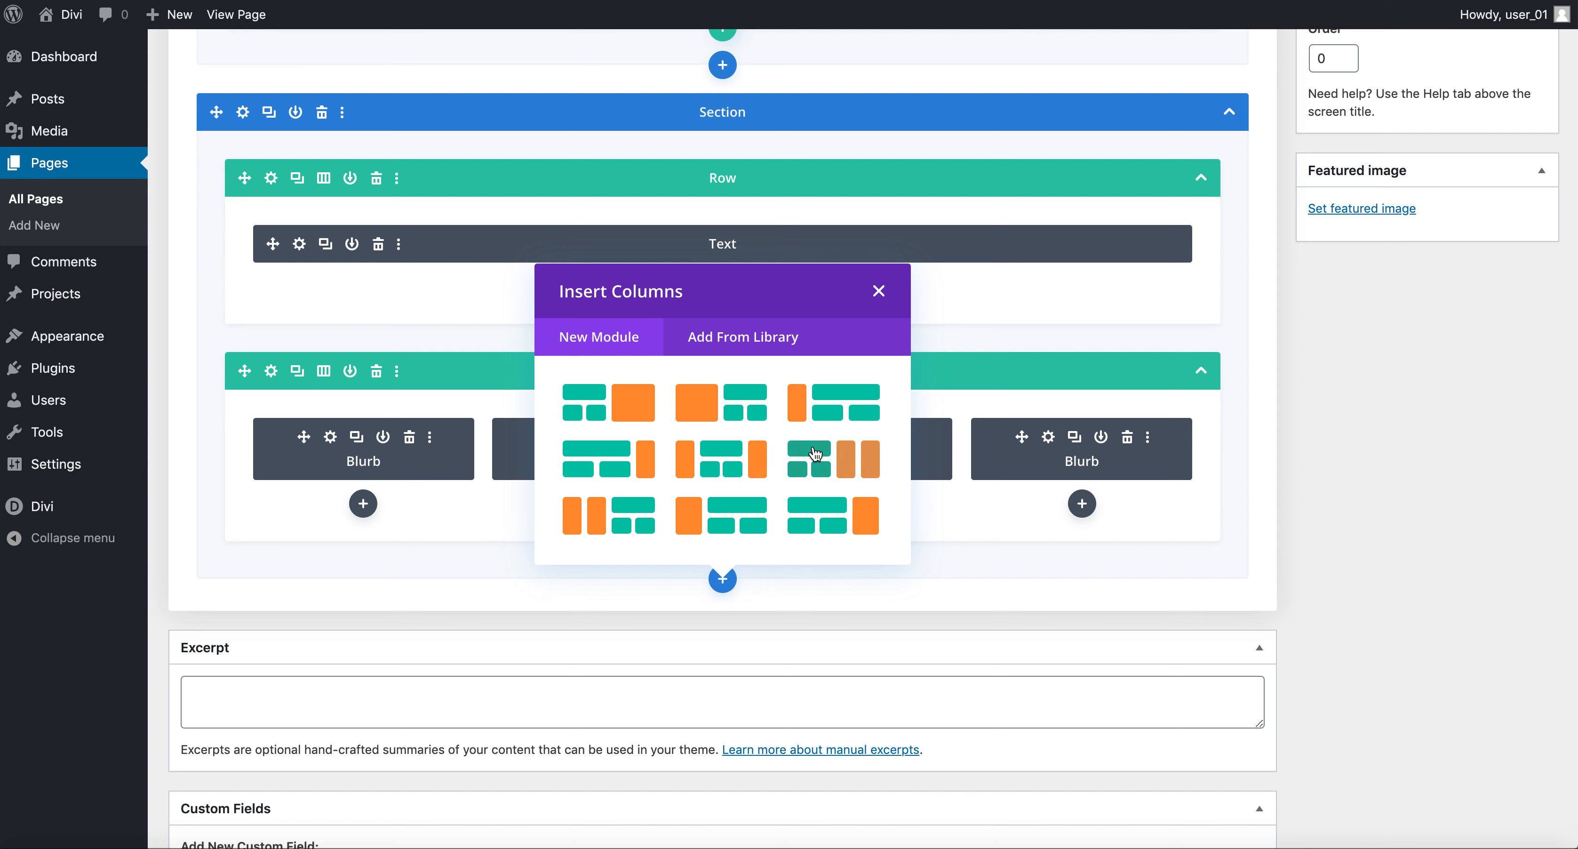
{"action": "left_click", "coordinate": [880, 292]}
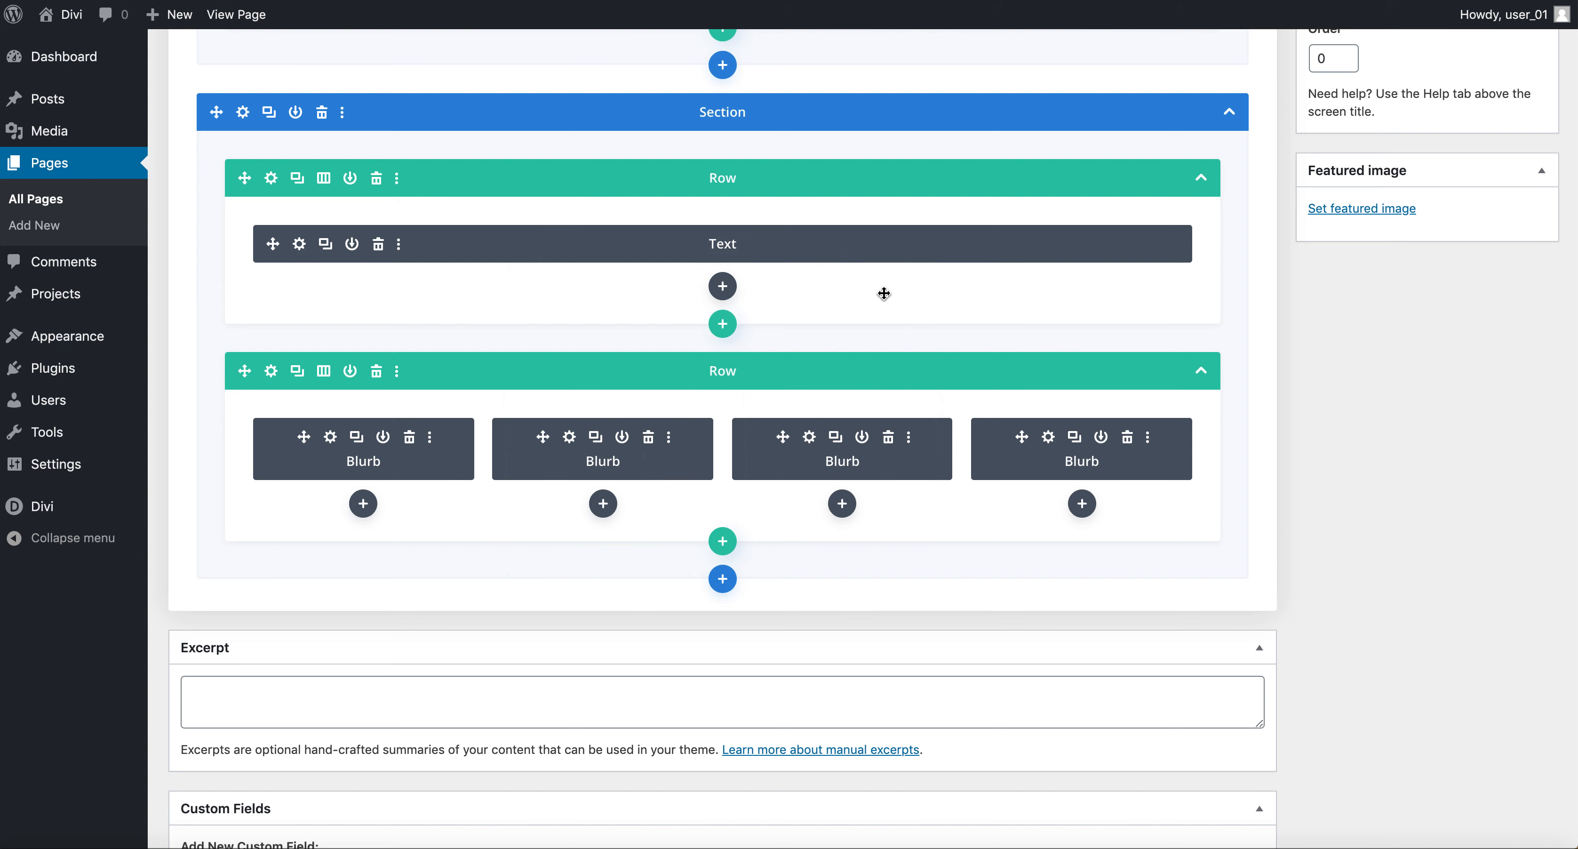
Browse the list of modules available to insert under a Blurb column.
{"action": "left_click", "coordinate": [603, 505]}
{"action": "scroll", "coordinate": [673, 399], "scroll_direction": "down", "scroll_amount": 7}
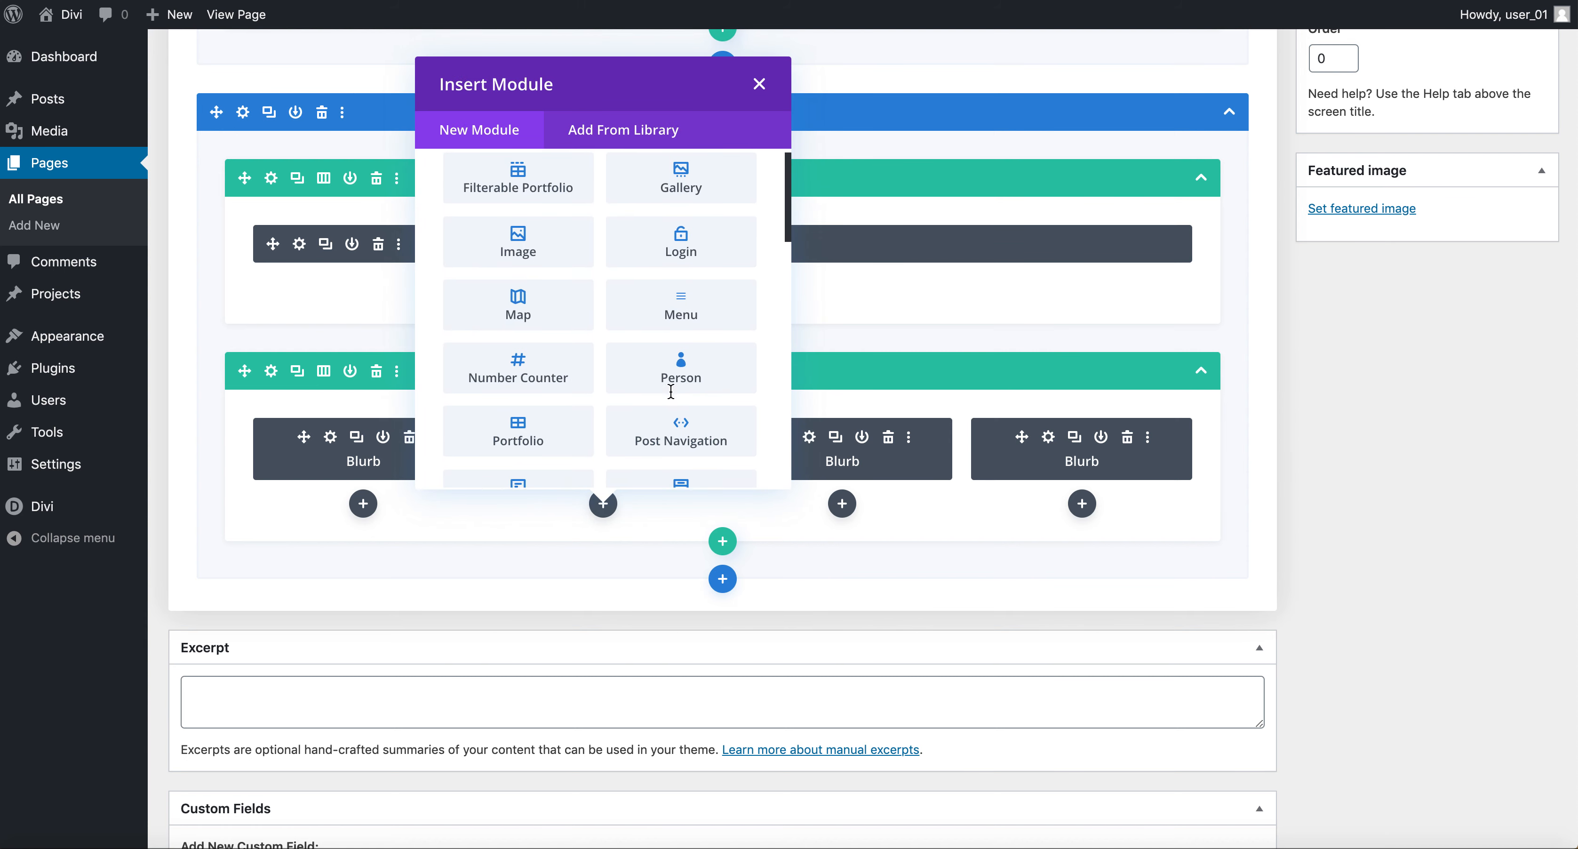
{"action": "scroll", "coordinate": [673, 398], "scroll_direction": "down", "scroll_amount": 1}
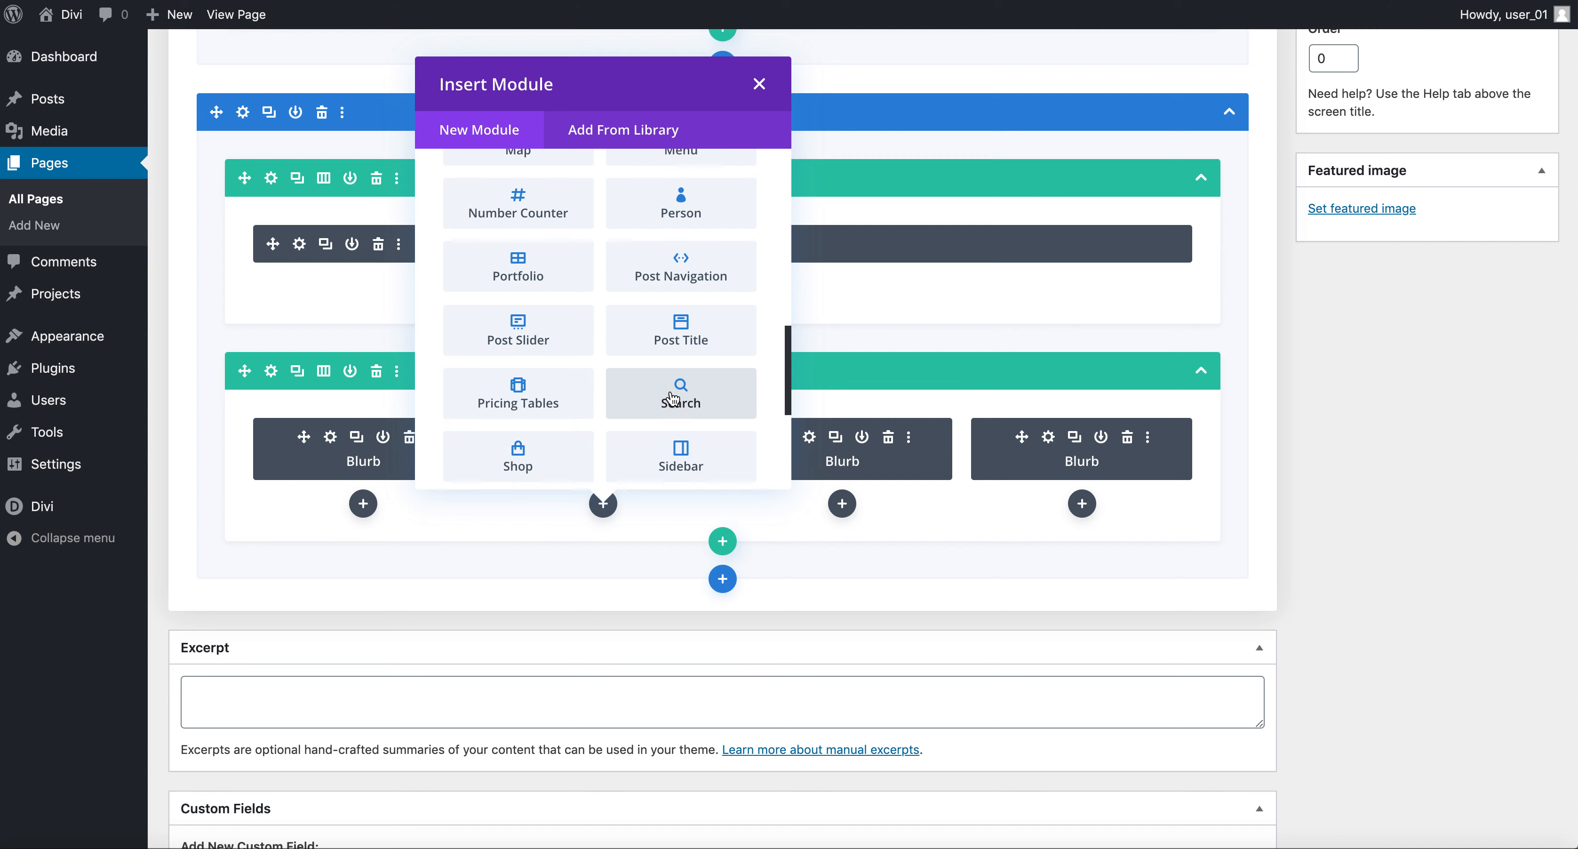
{"action": "scroll", "coordinate": [673, 399], "scroll_direction": "down", "scroll_amount": 5}
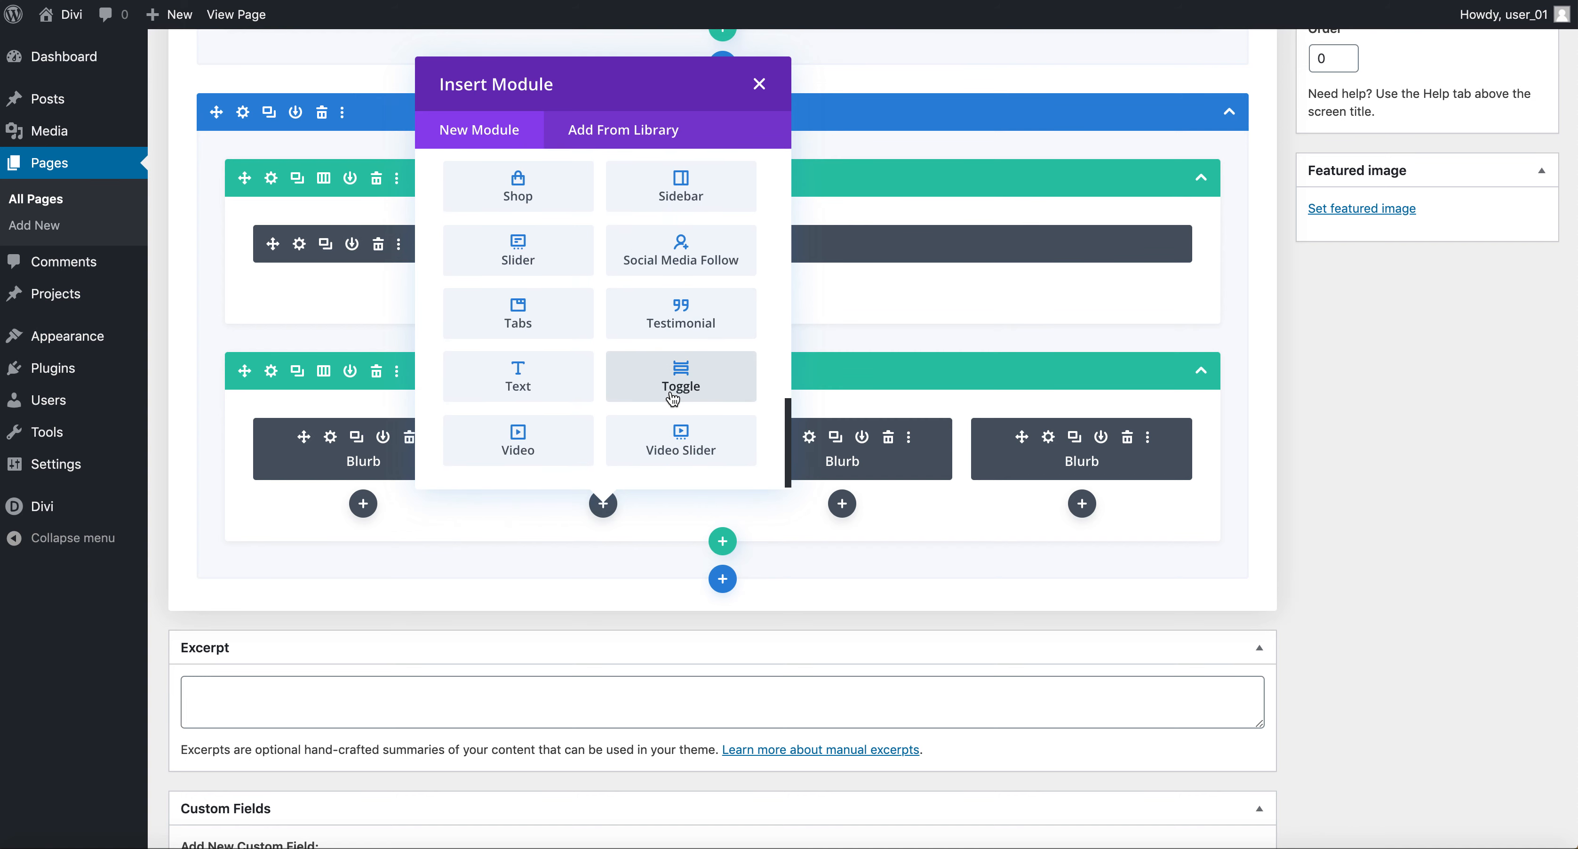
{"action": "left_click", "coordinate": [760, 84]}
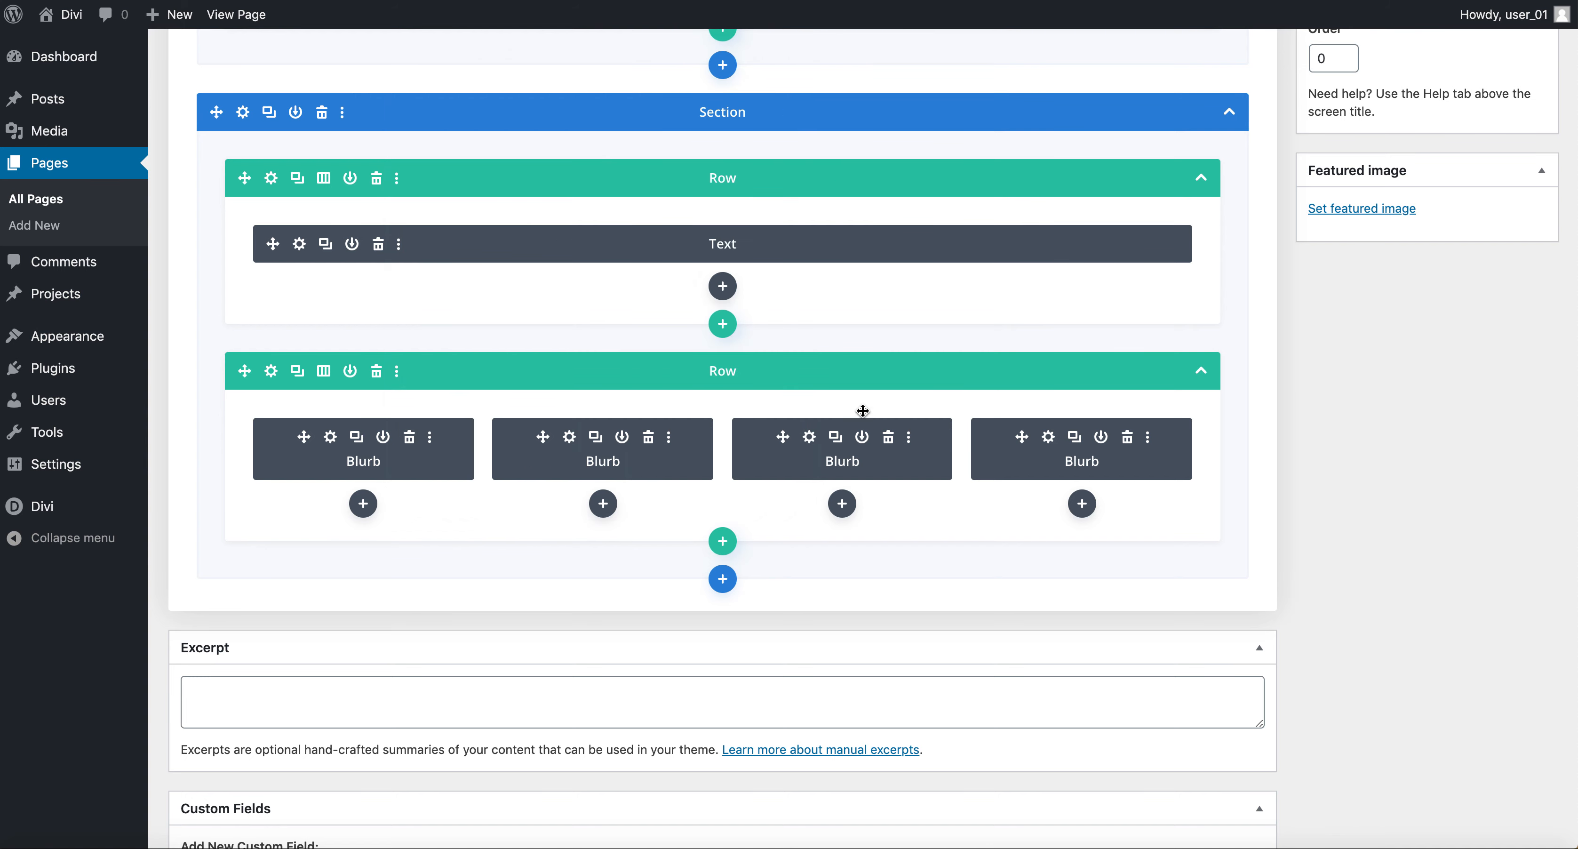
Update the Home page.
{"action": "scroll", "coordinate": [846, 461], "scroll_direction": "up", "scroll_amount": 12}
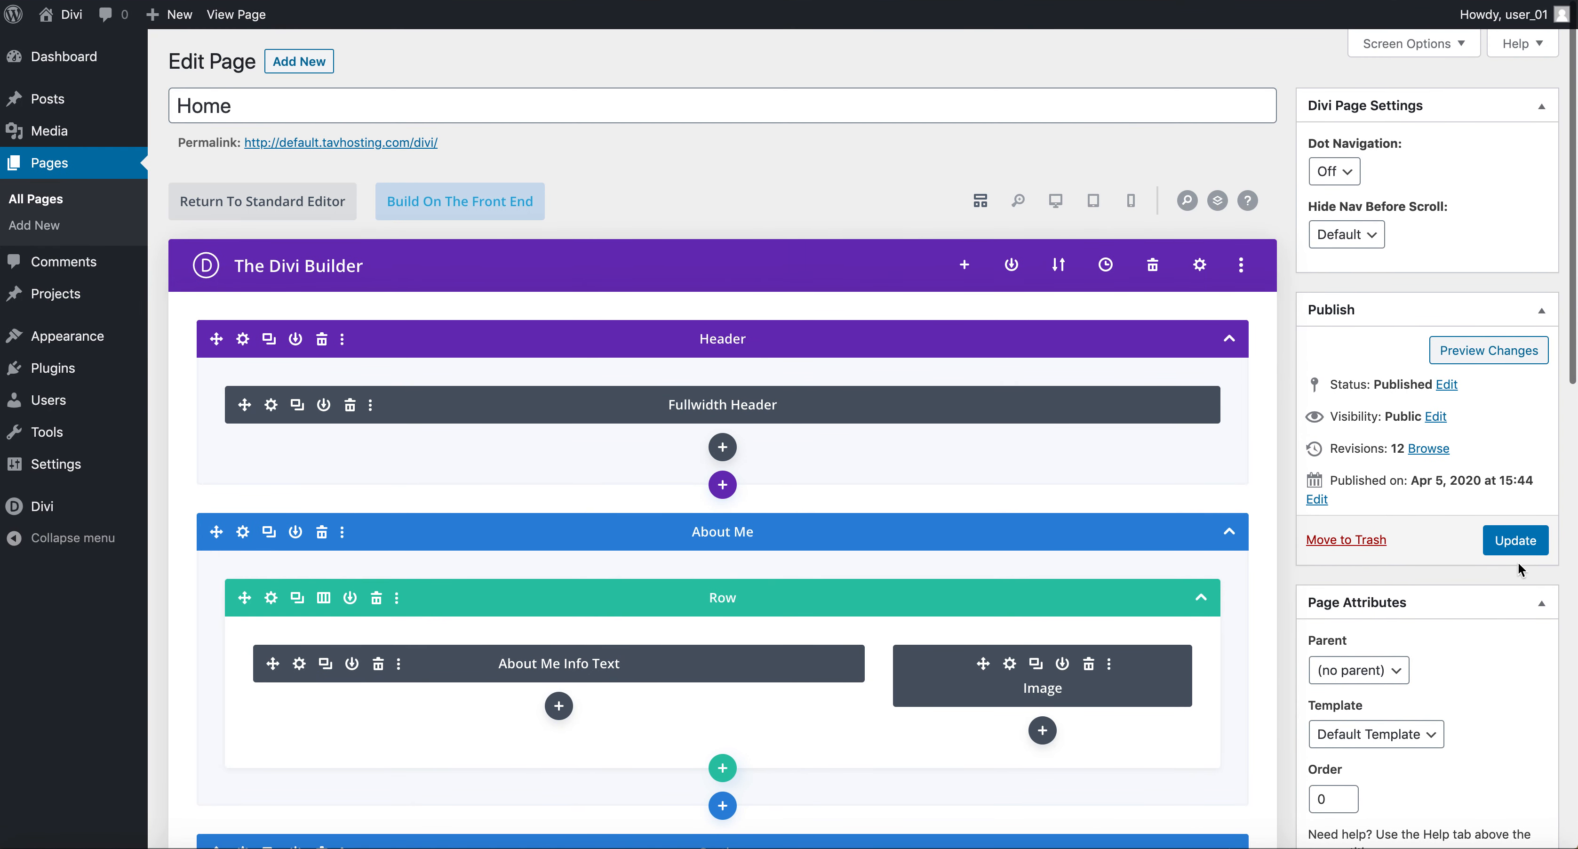
{"action": "left_click", "coordinate": [1522, 547]}
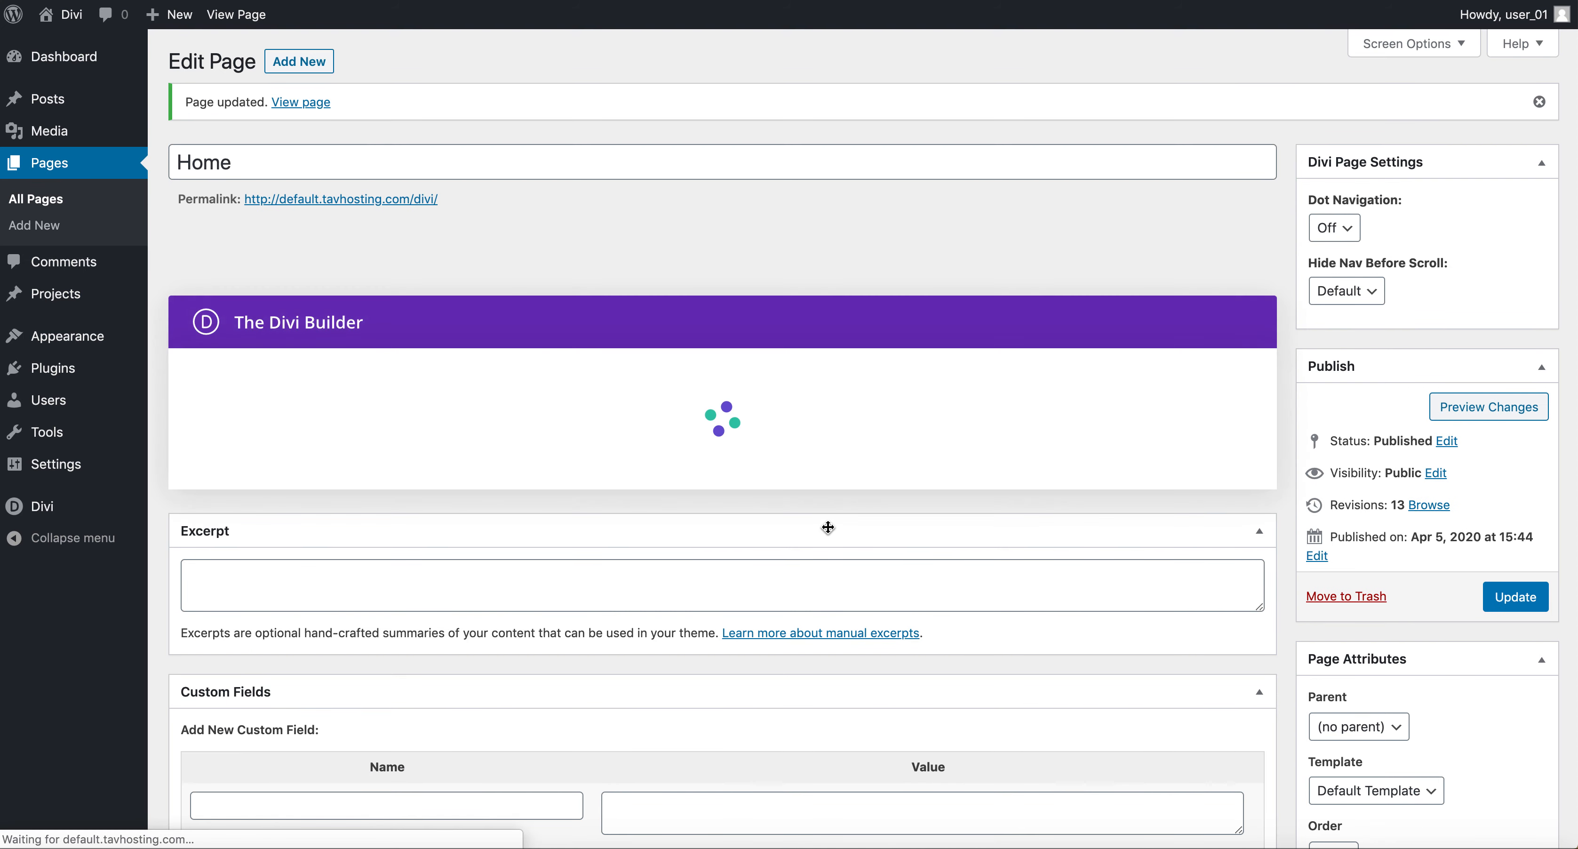
{"action": "scroll", "coordinate": [828, 527], "scroll_direction": "down", "scroll_amount": 2}
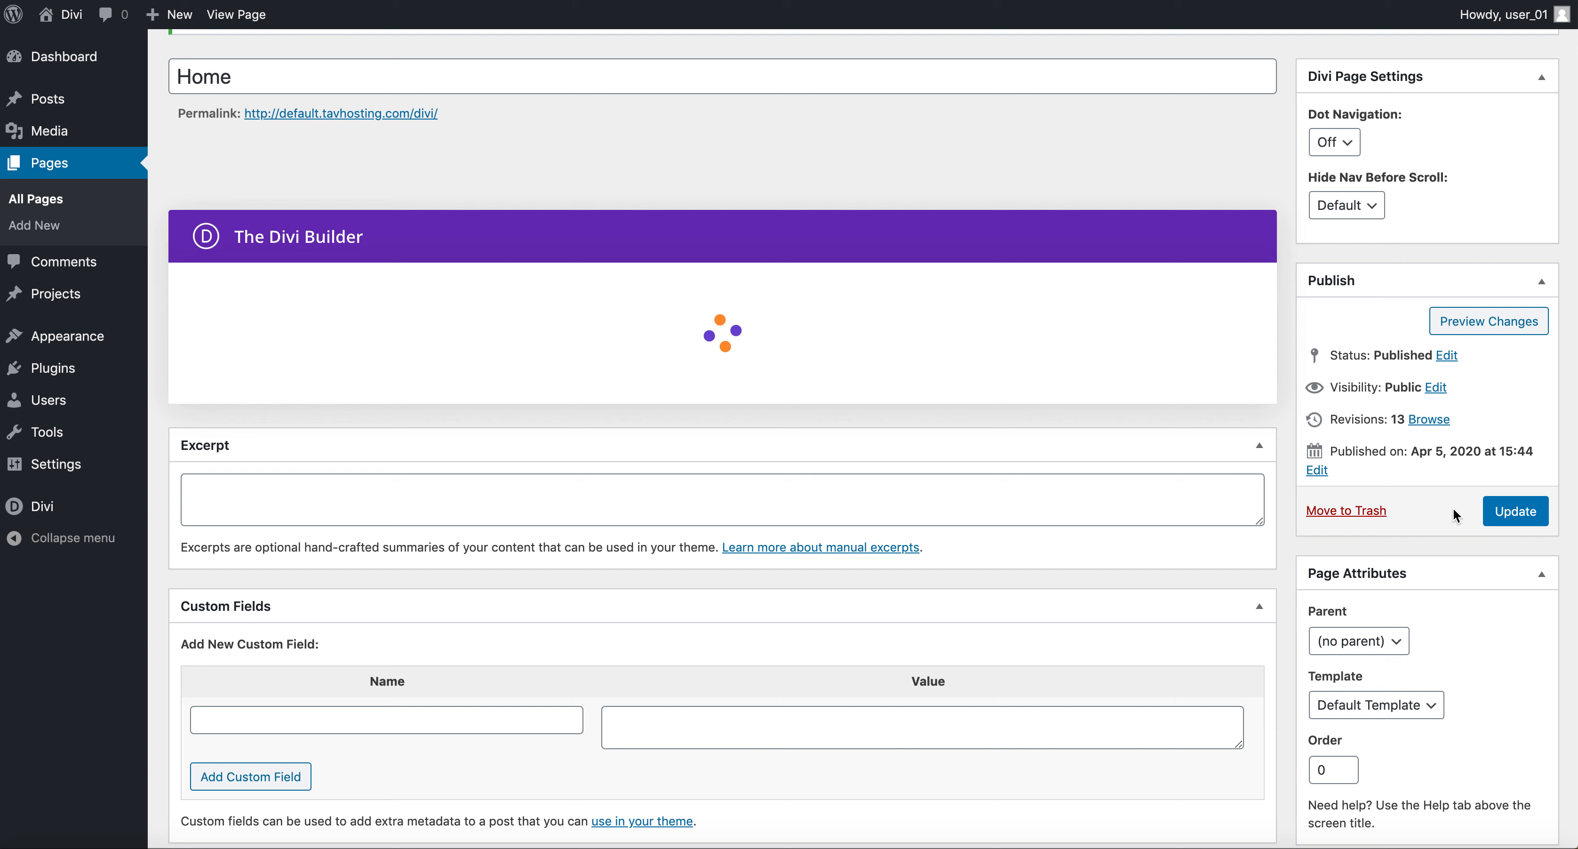
{"action": "left_click", "coordinate": [1506, 518]}
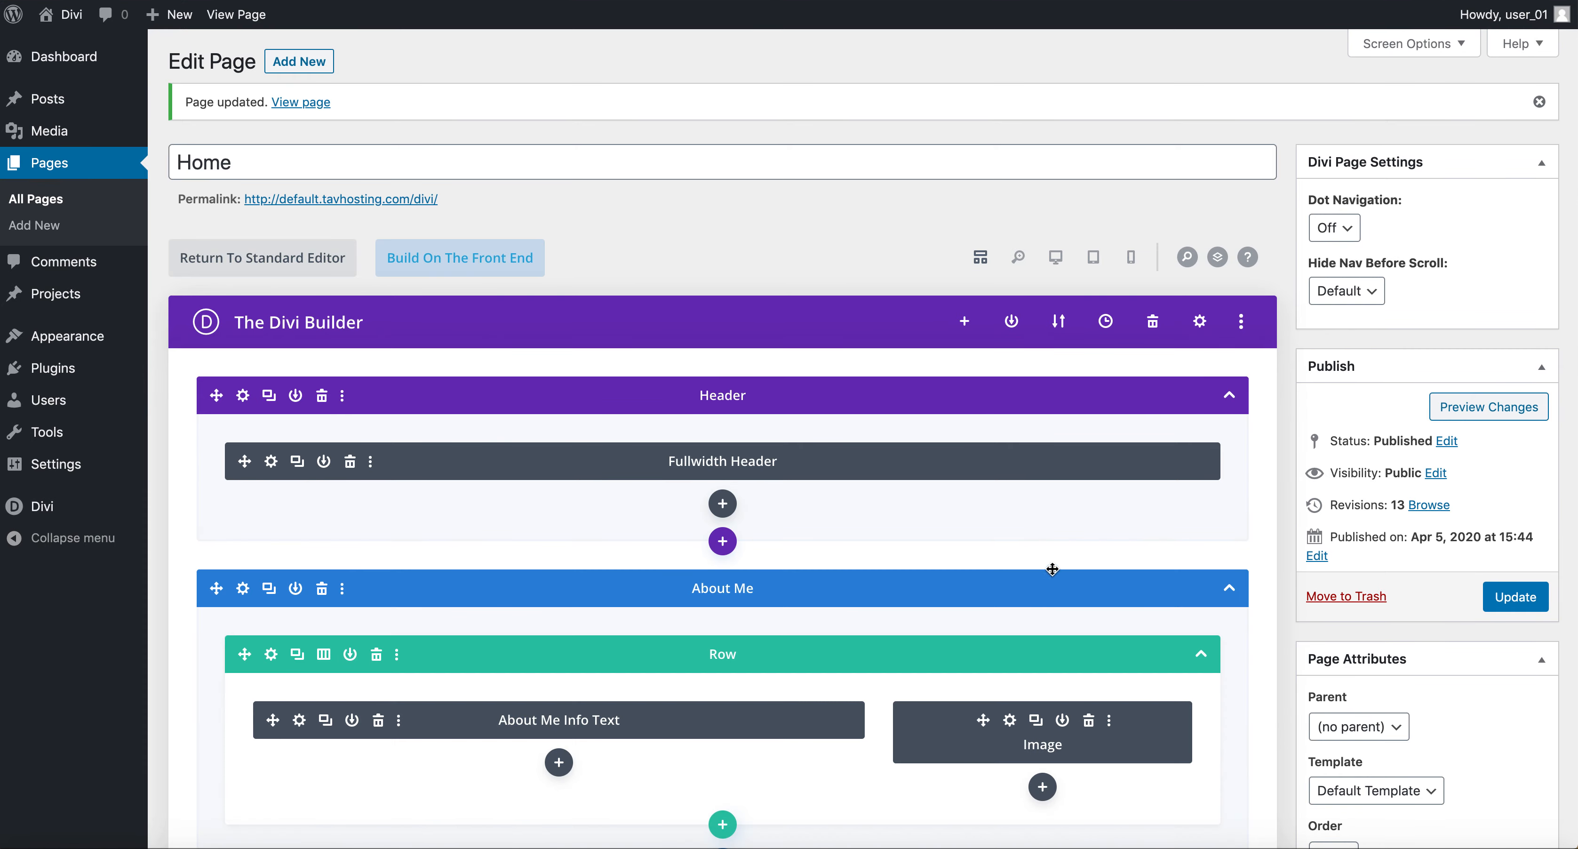
View the updated Home page on the front end.
{"action": "scroll", "coordinate": [902, 521], "scroll_direction": "down", "scroll_amount": 10}
{"action": "scroll", "coordinate": [902, 619], "scroll_direction": "up", "scroll_amount": 10}
{"action": "left_click", "coordinate": [297, 103]}
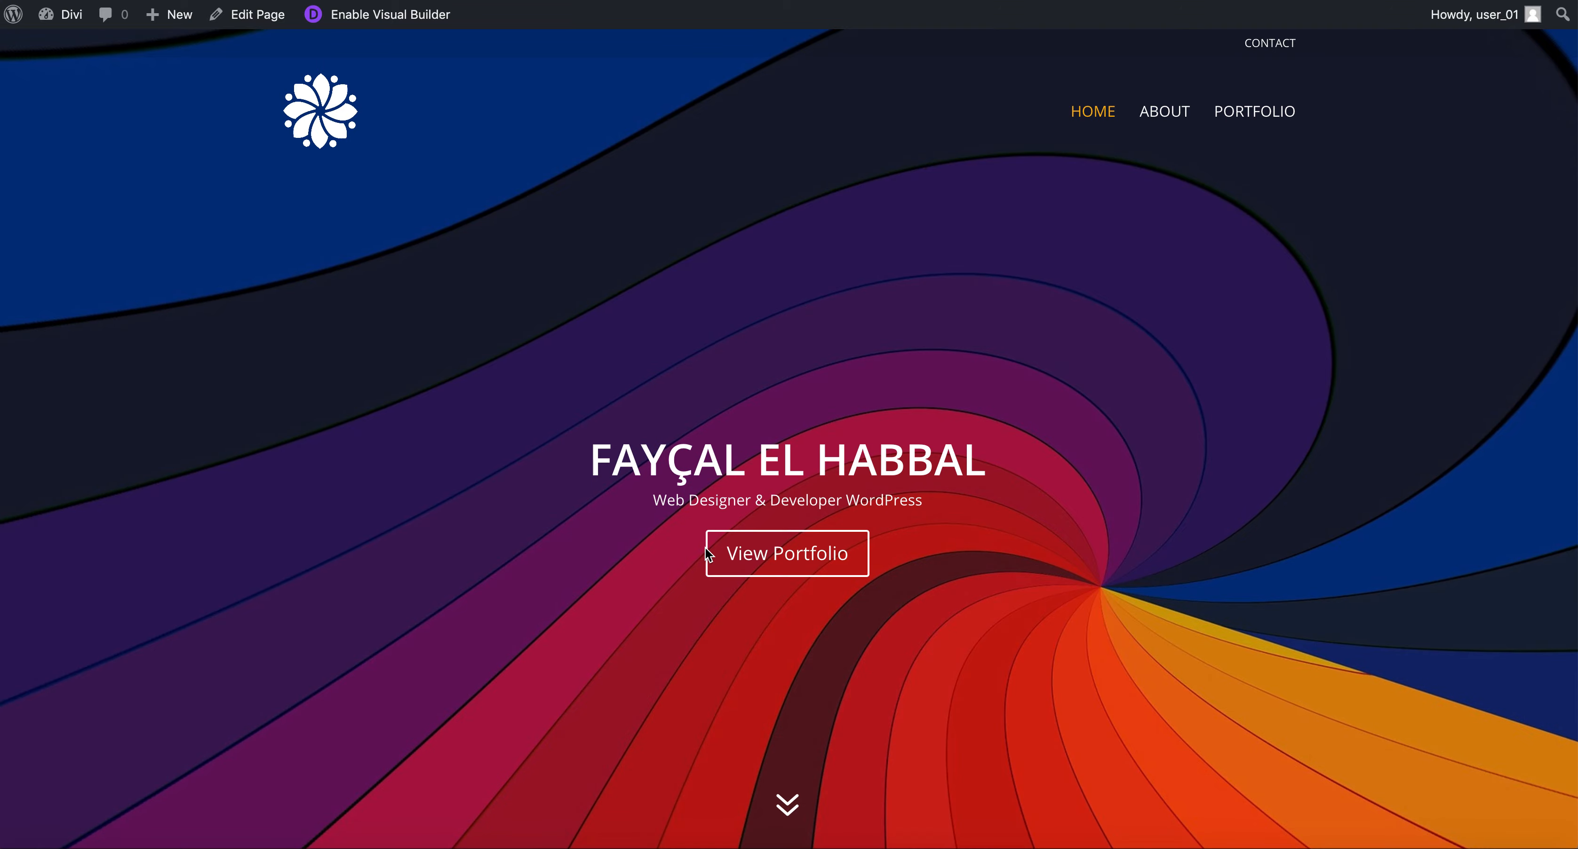
{"action": "scroll", "coordinate": [705, 553], "scroll_direction": "down", "scroll_amount": 10}
{"action": "scroll", "coordinate": [705, 549], "scroll_direction": "up", "scroll_amount": 10}
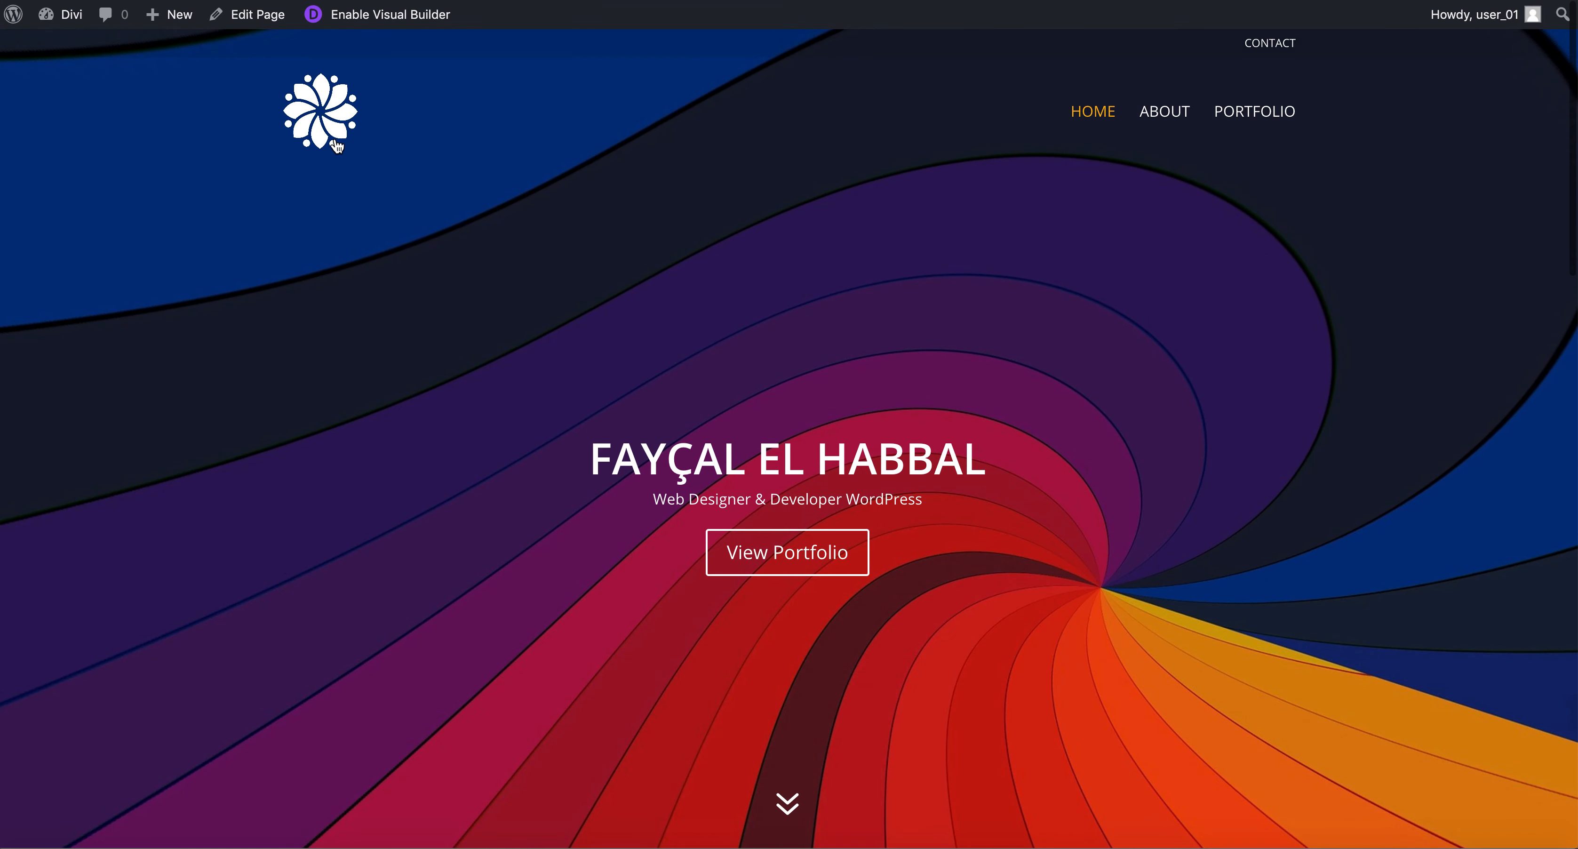
Open the Home page in the editor and save its Header section to the Divi library as "Front Page HEader".
{"action": "left_click", "coordinate": [270, 28]}
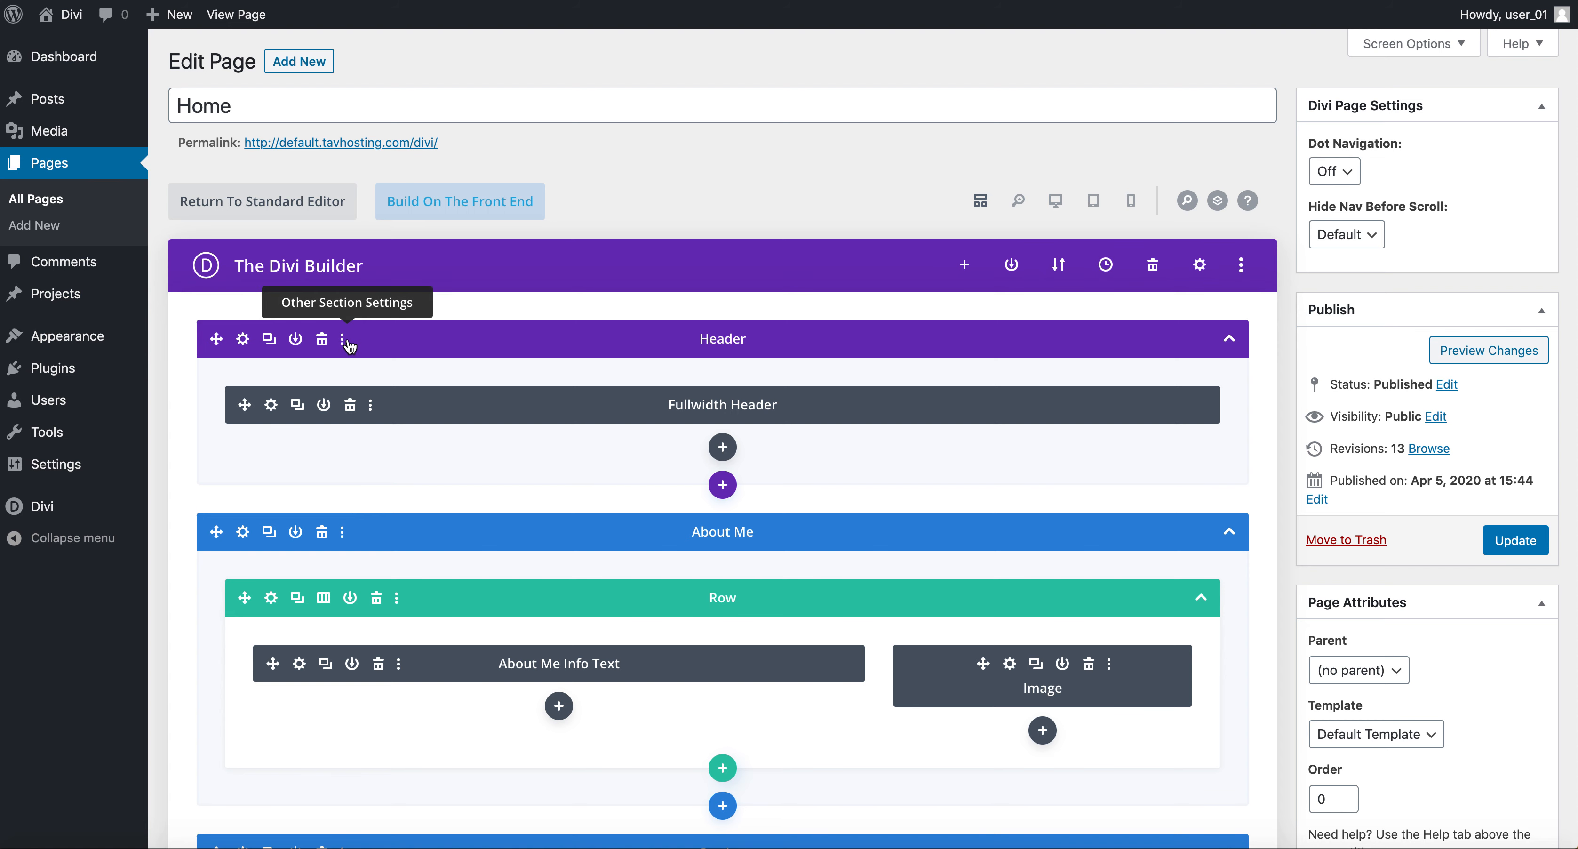
{"action": "left_click", "coordinate": [296, 339]}
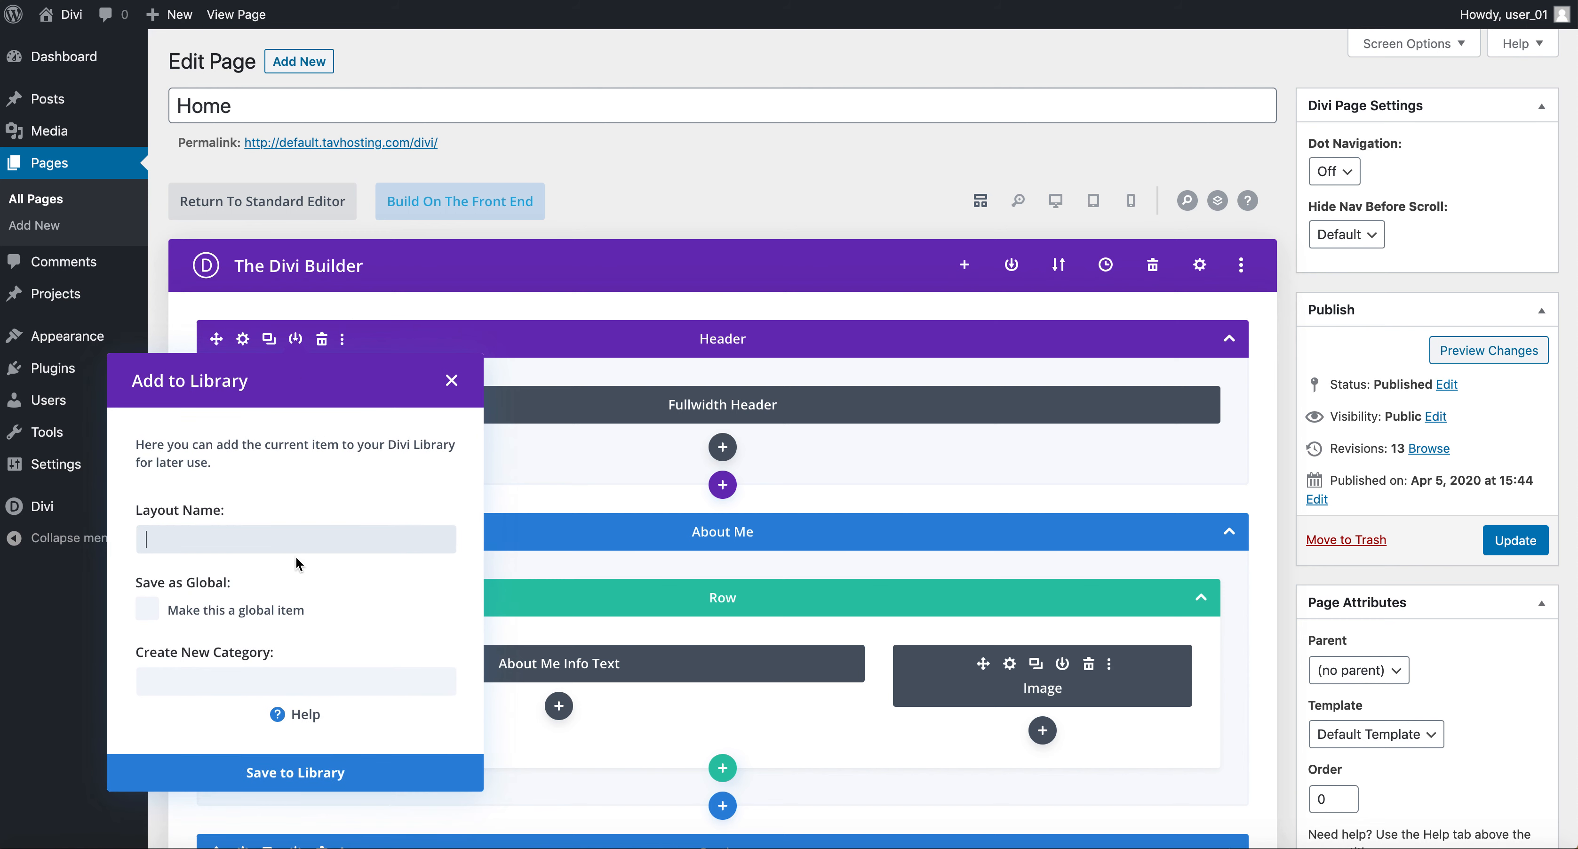
{"action": "type", "text": "Front Page HEader"}
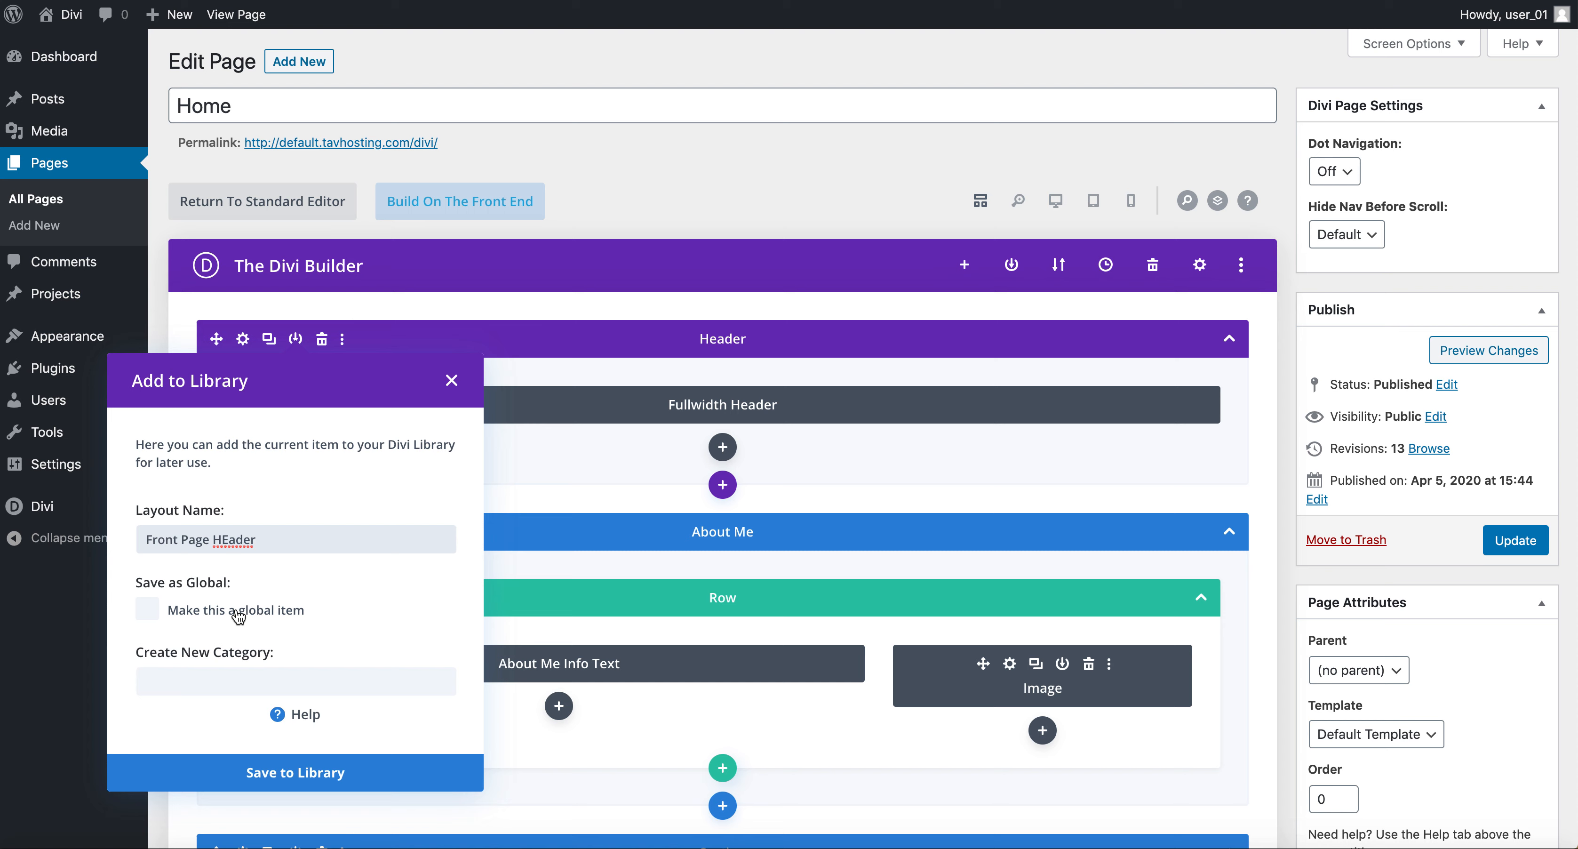
{"action": "left_click", "coordinate": [287, 781]}
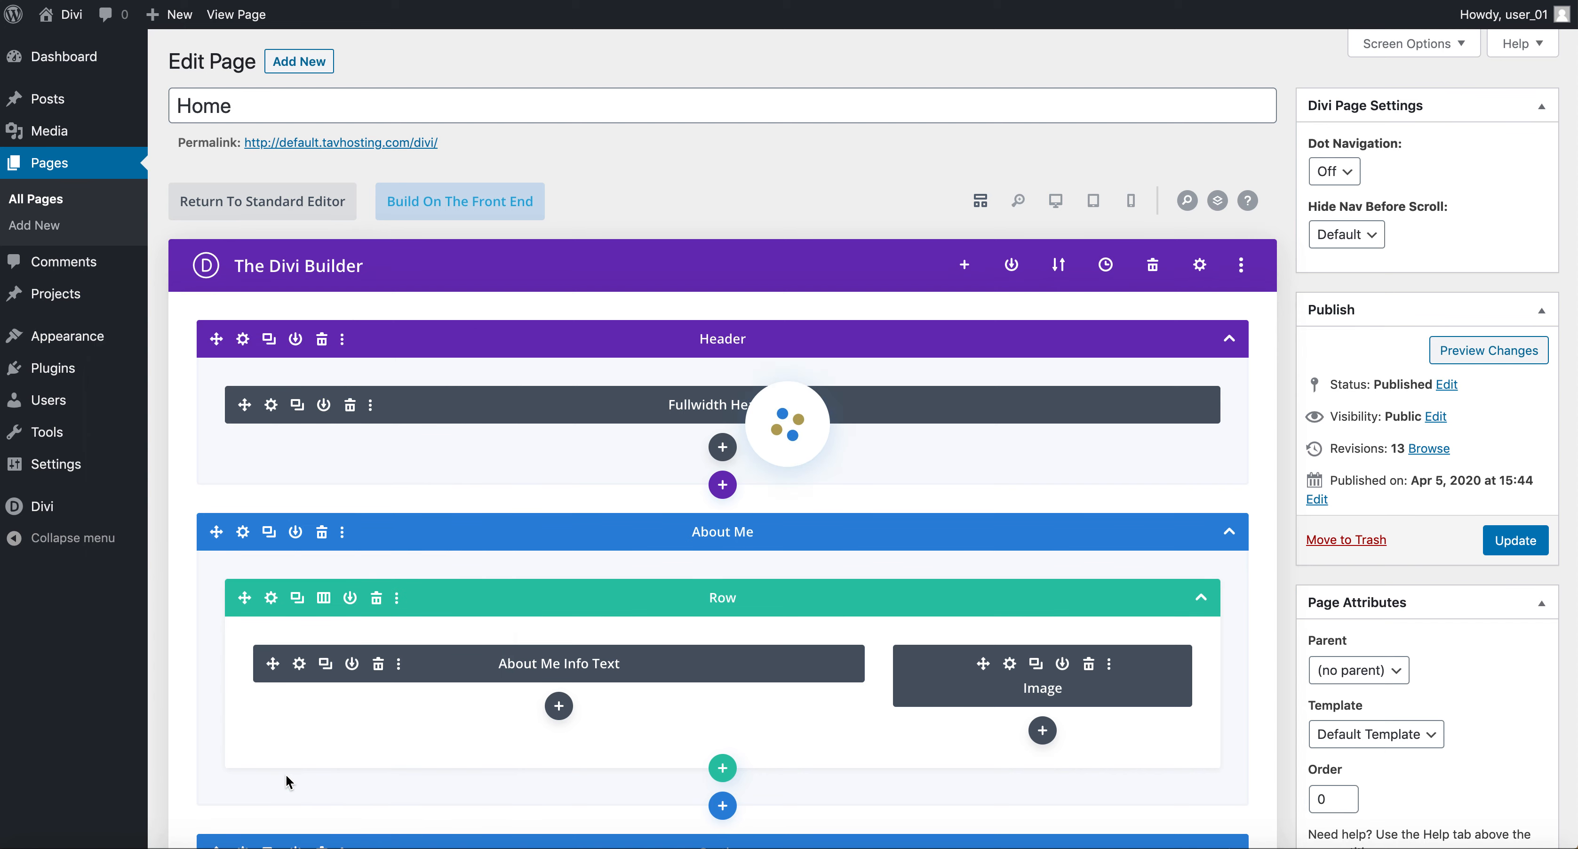
Update the Home page and go to the list of all pages.
{"action": "left_click", "coordinate": [1522, 542]}
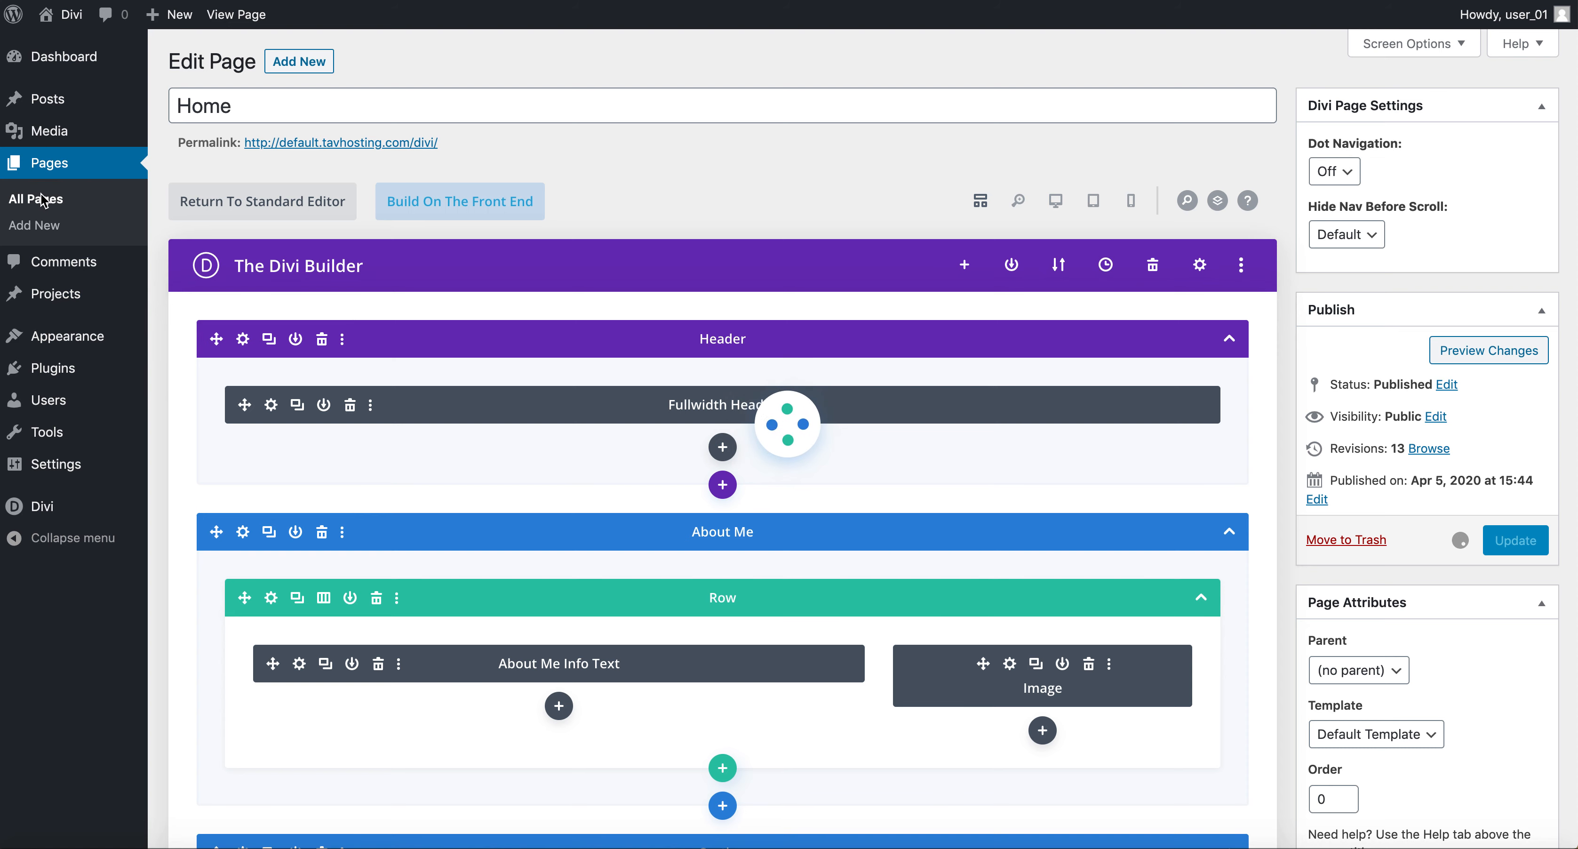
{"action": "left_click", "coordinate": [45, 206]}
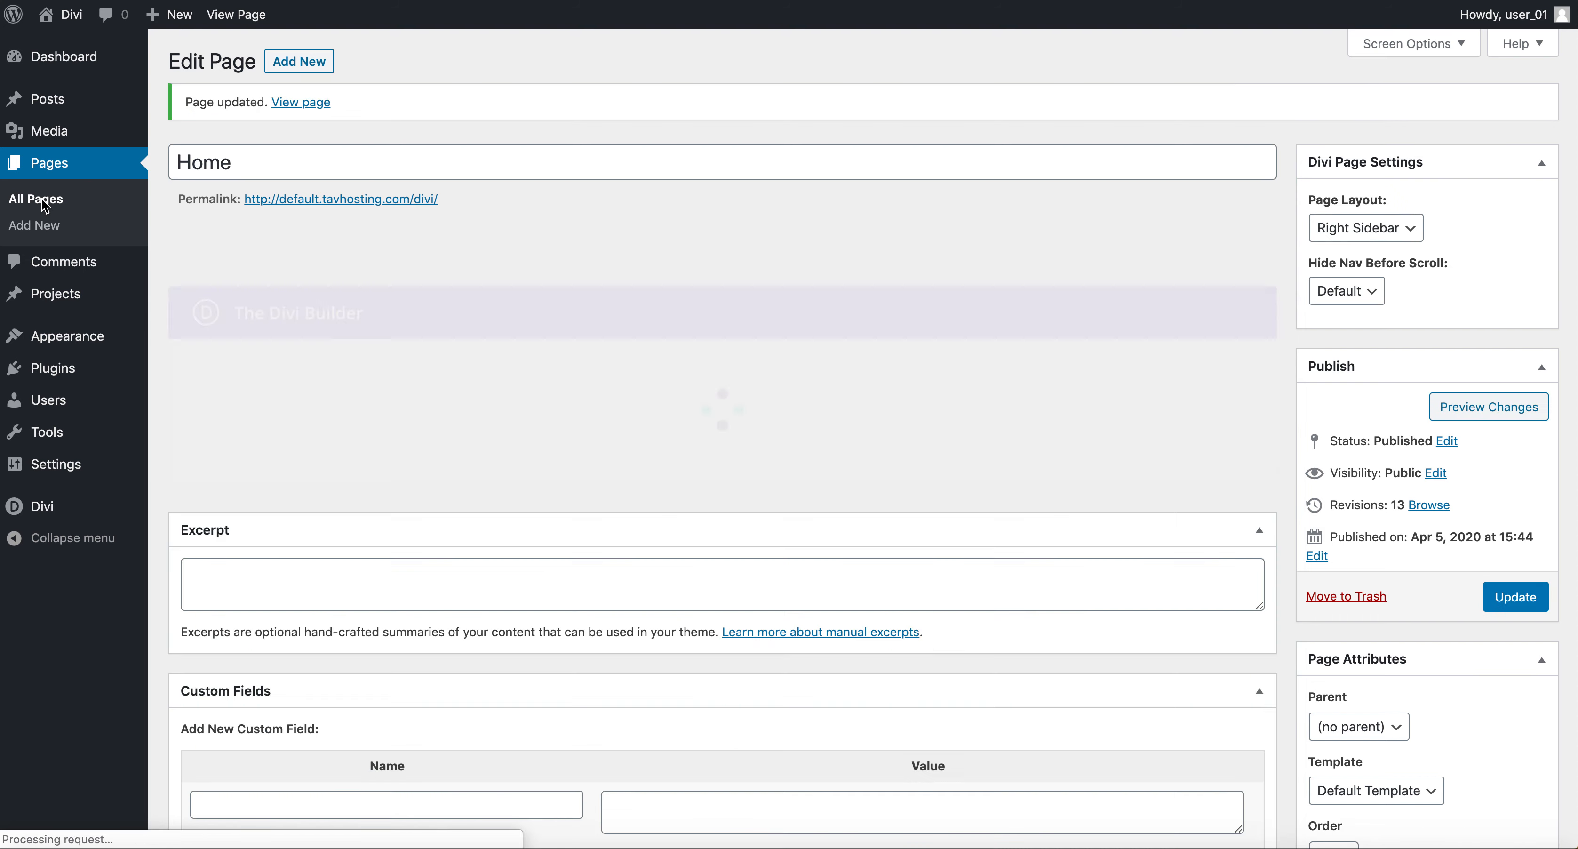
{"action": "left_click", "coordinate": [42, 199]}
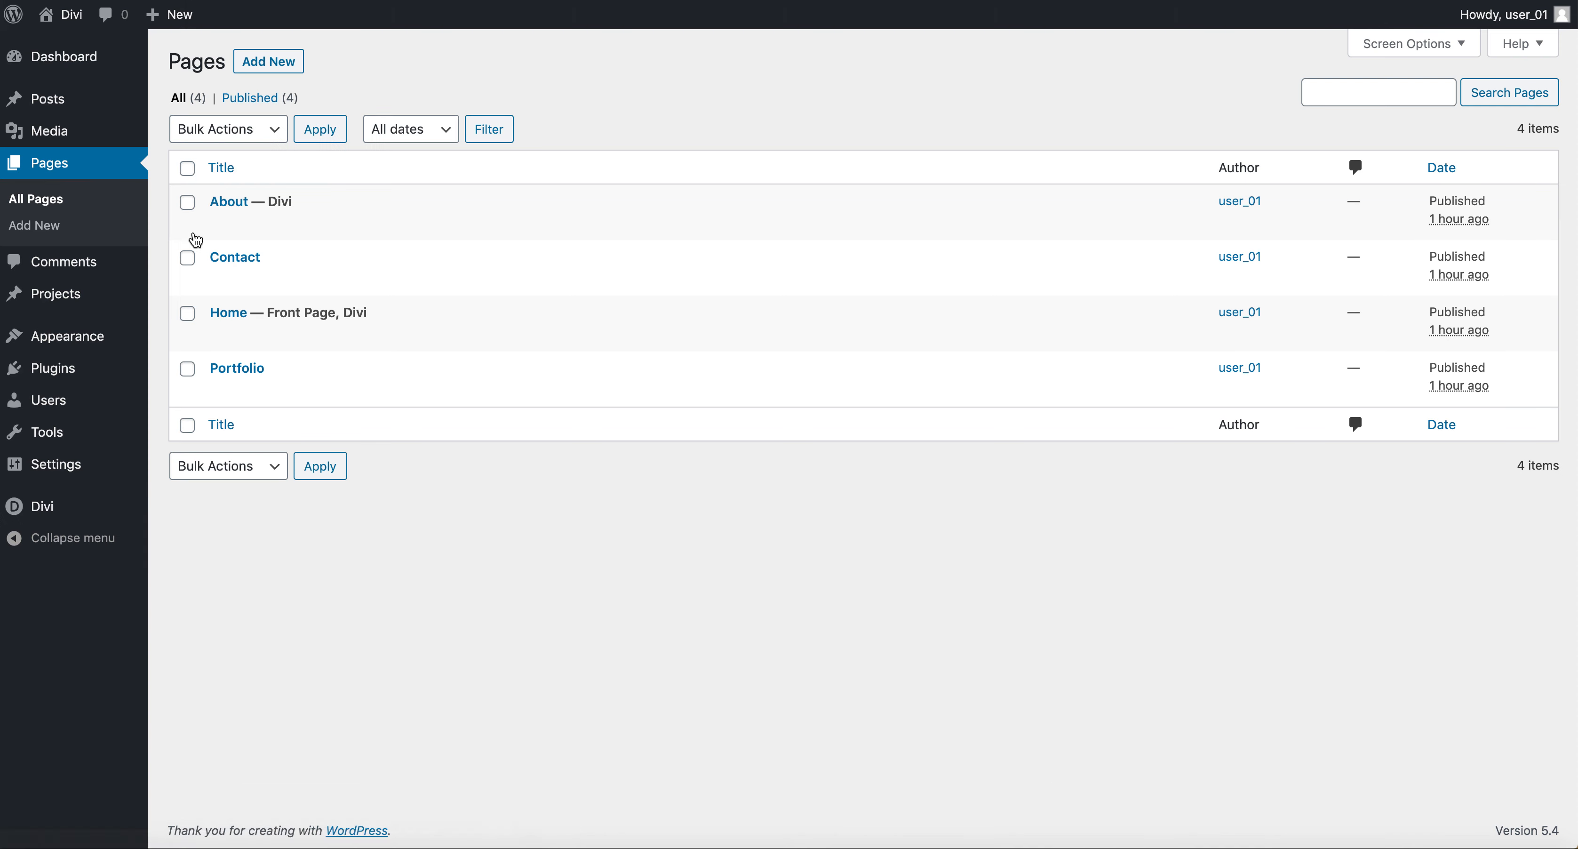
Open the Portfolio page and enable the Divi Builder, building from scratch without inserting a row.
{"action": "left_click", "coordinate": [232, 371]}
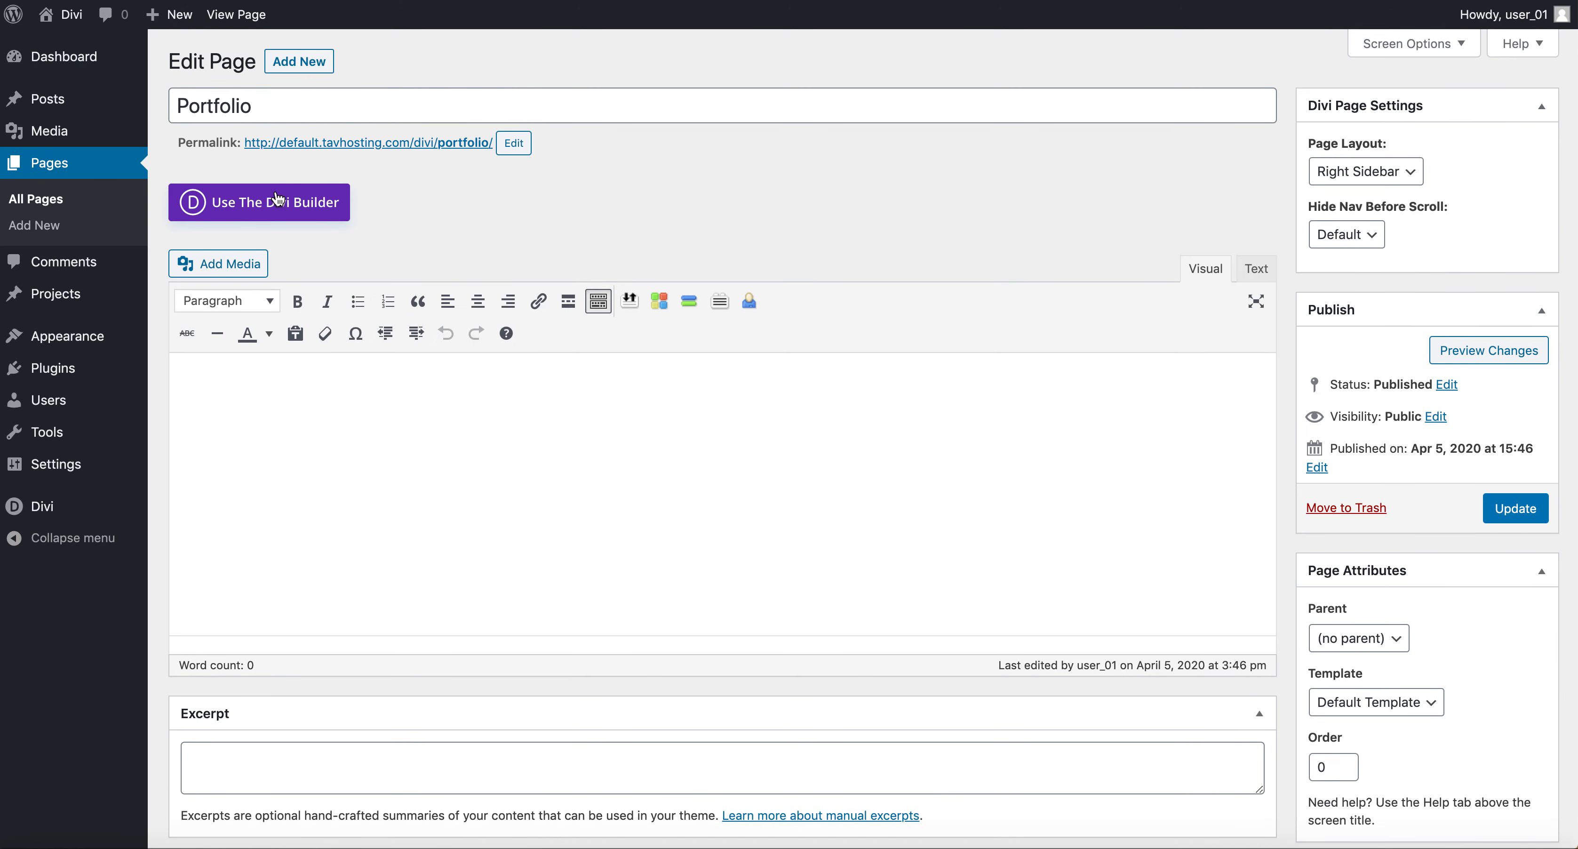
{"action": "left_click", "coordinate": [278, 208]}
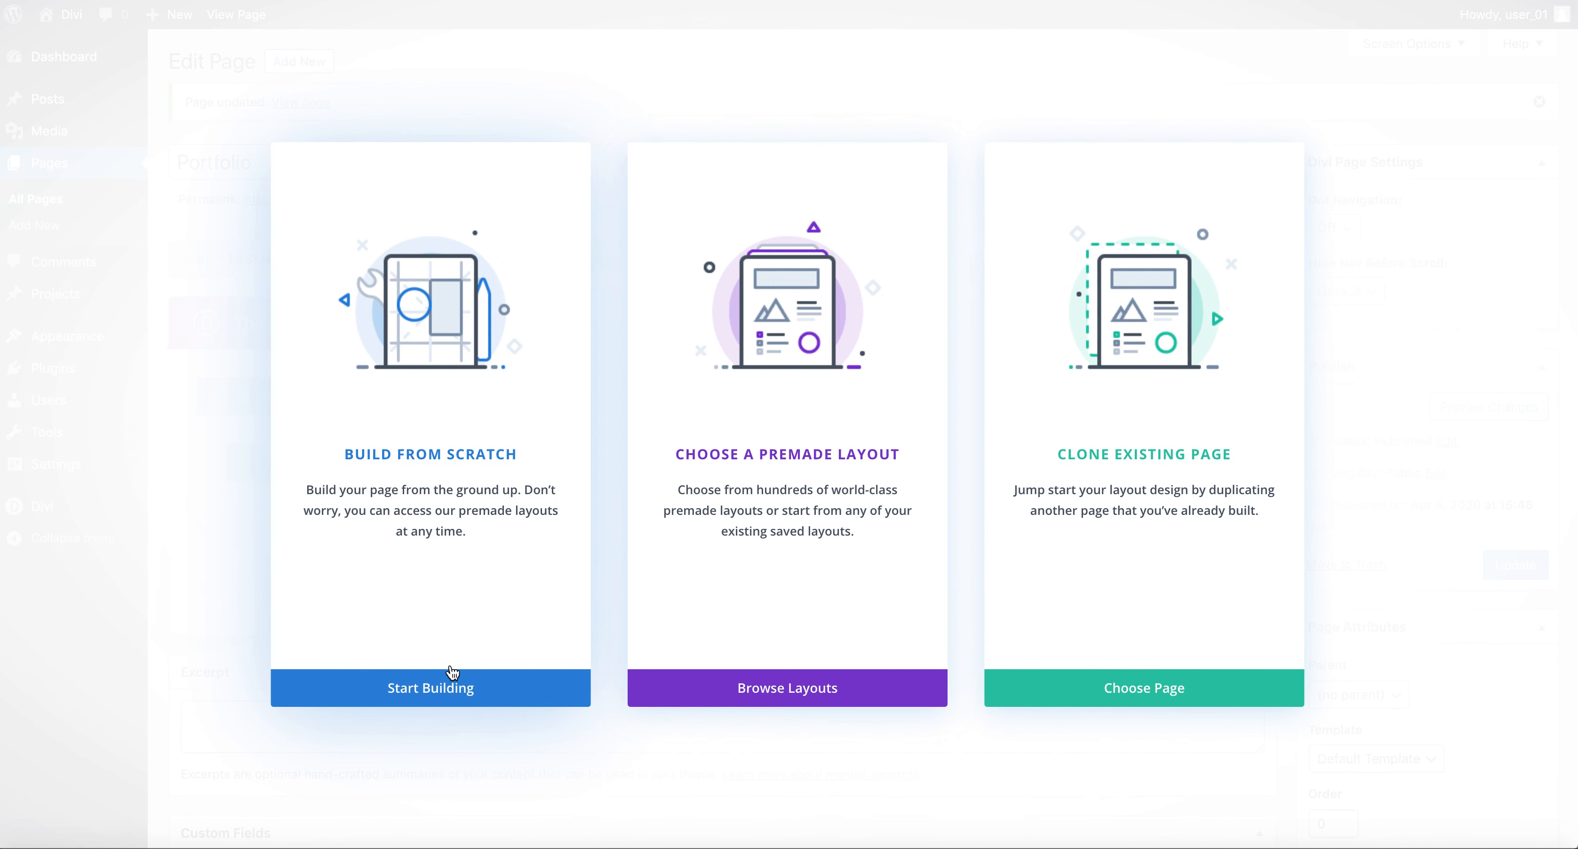
{"action": "left_click", "coordinate": [468, 691]}
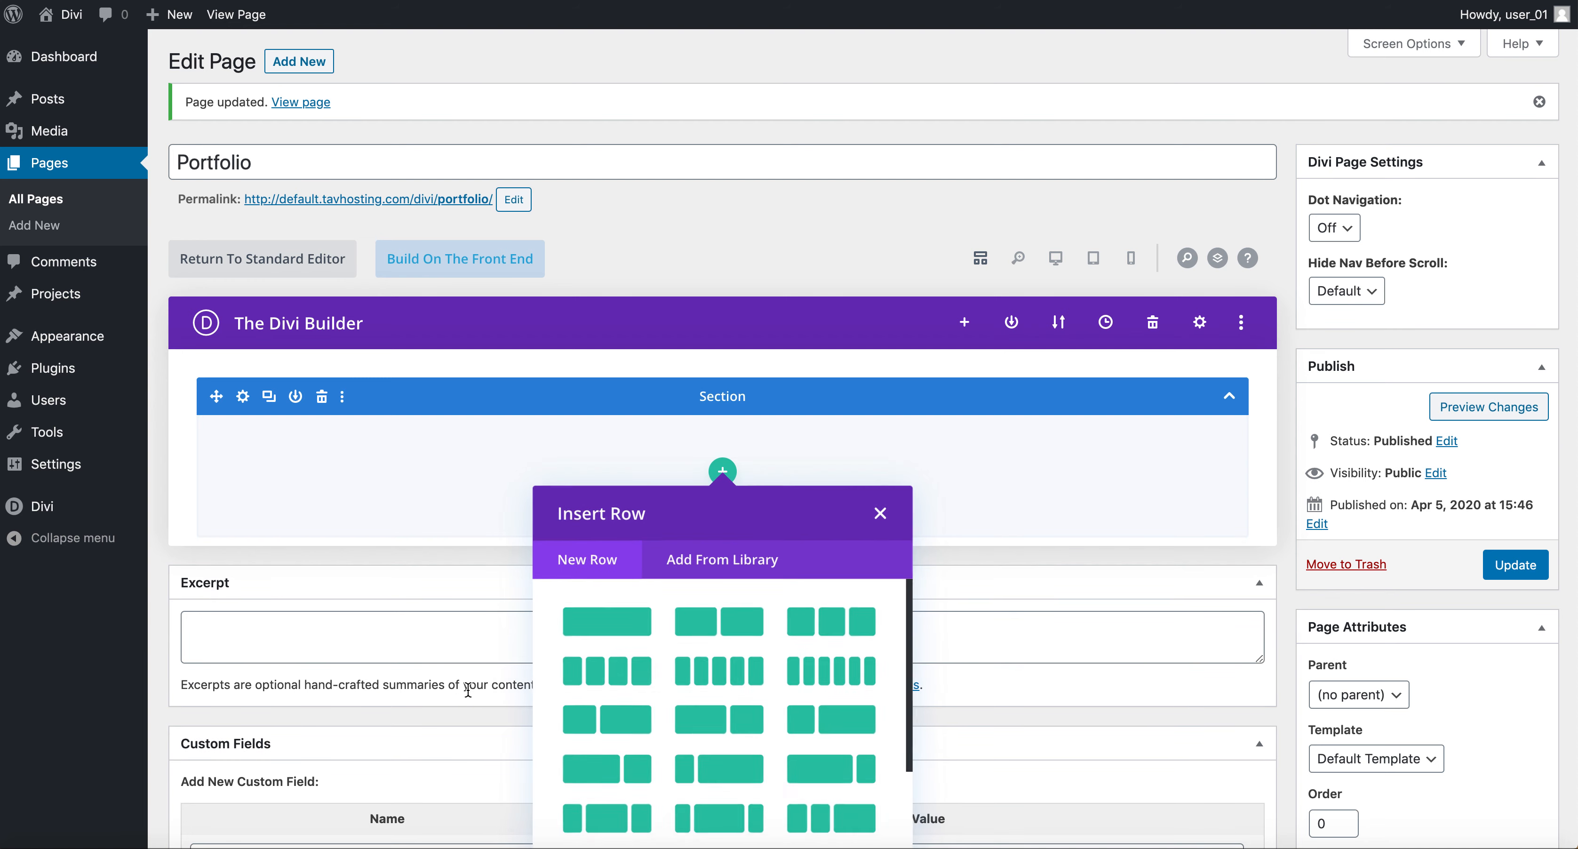
{"action": "left_click", "coordinate": [880, 514]}
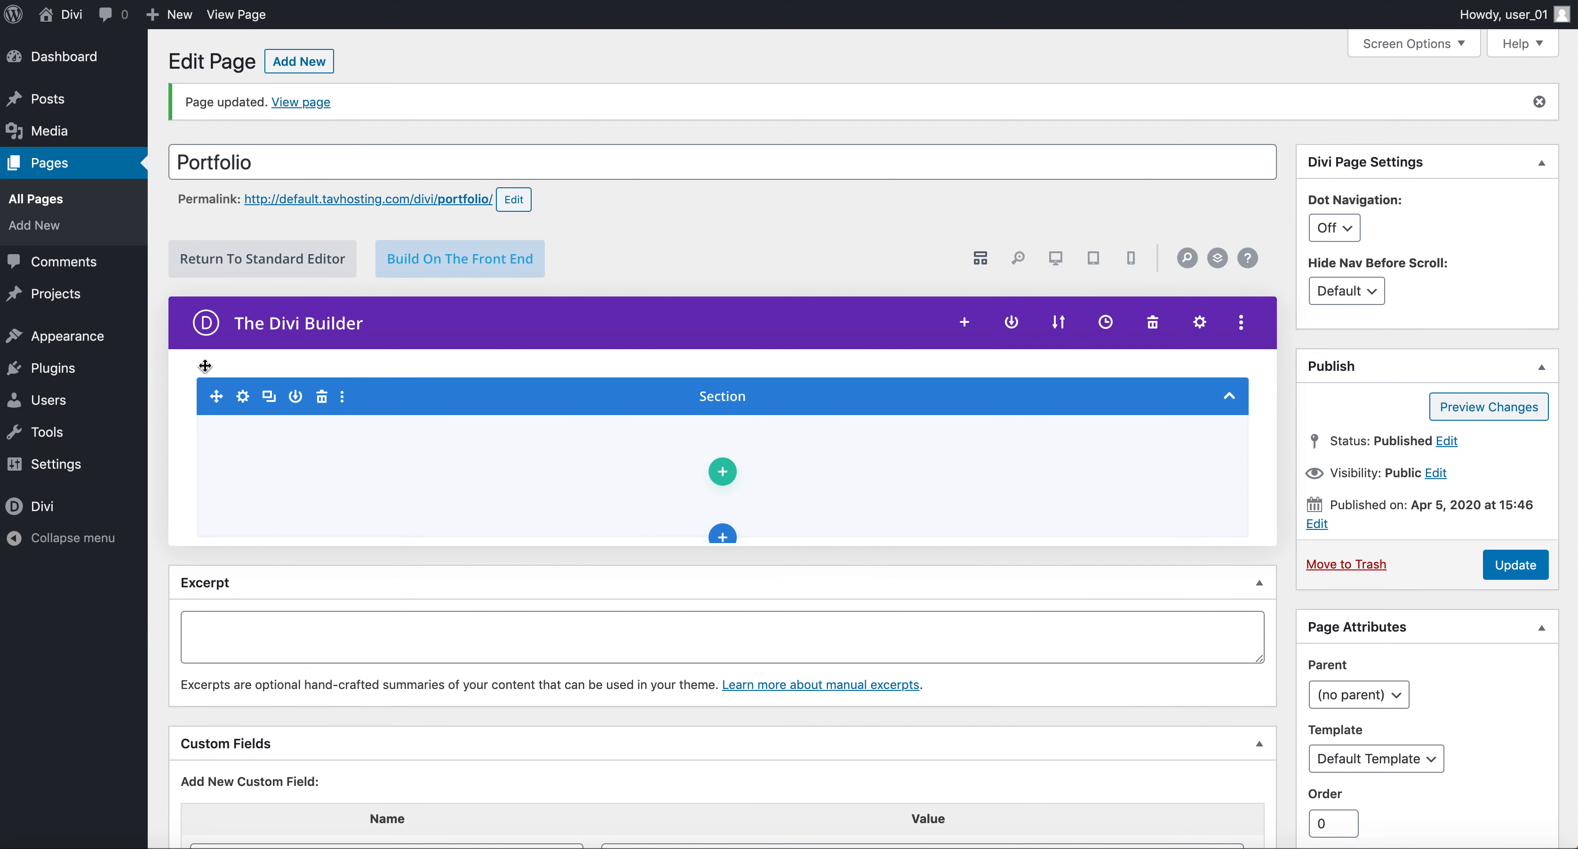
Browse the library's premade layouts, saved layouts and existing pages available to load into the Portfolio page.
{"action": "left_click", "coordinate": [964, 325]}
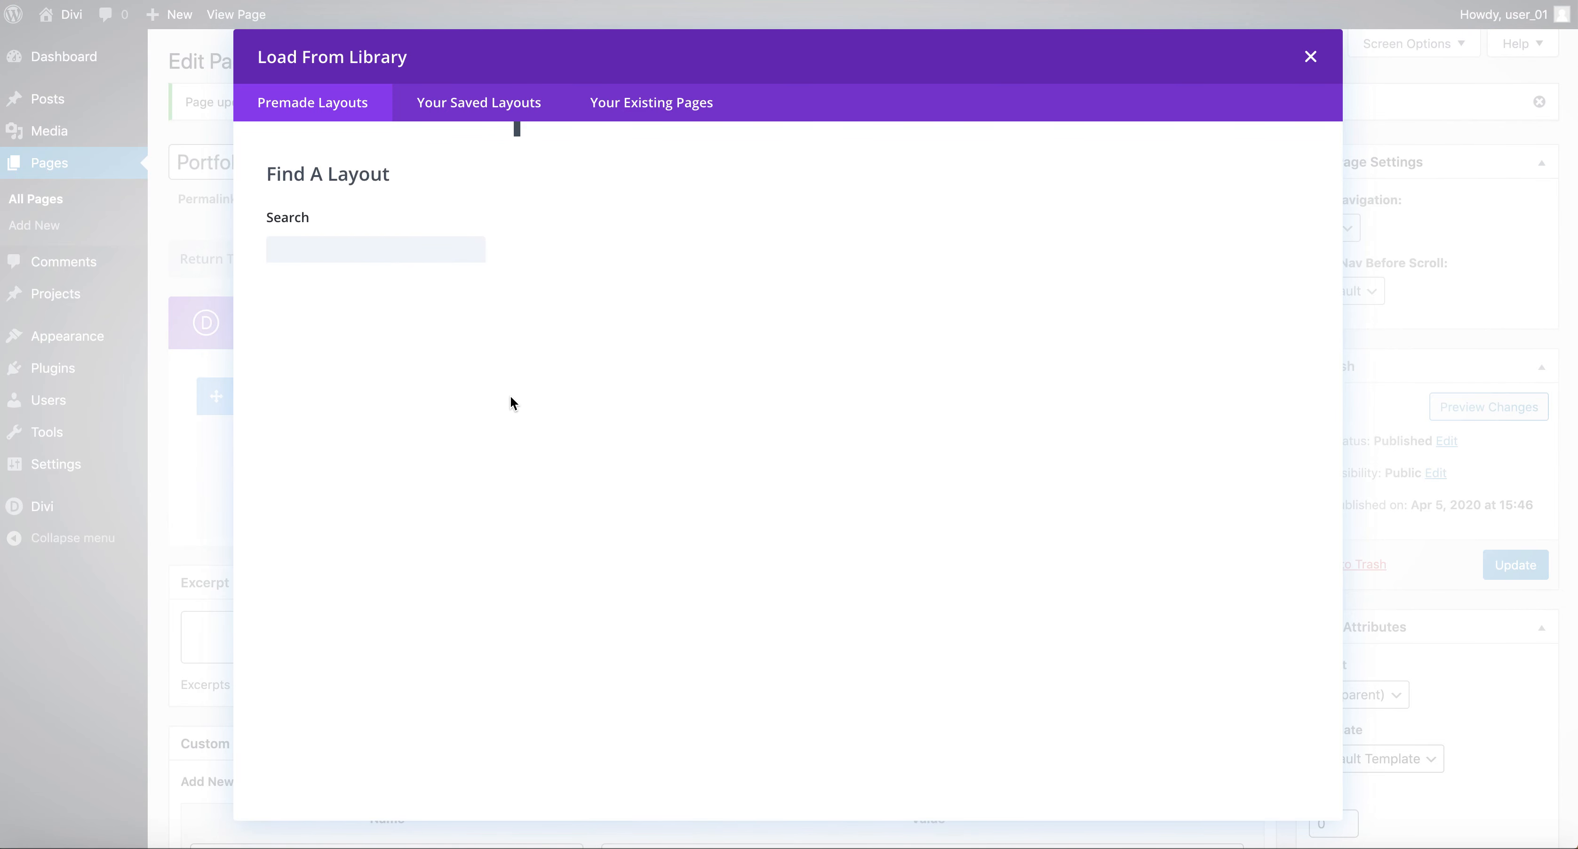
{"action": "scroll", "coordinate": [969, 646], "scroll_direction": "down", "scroll_amount": 8}
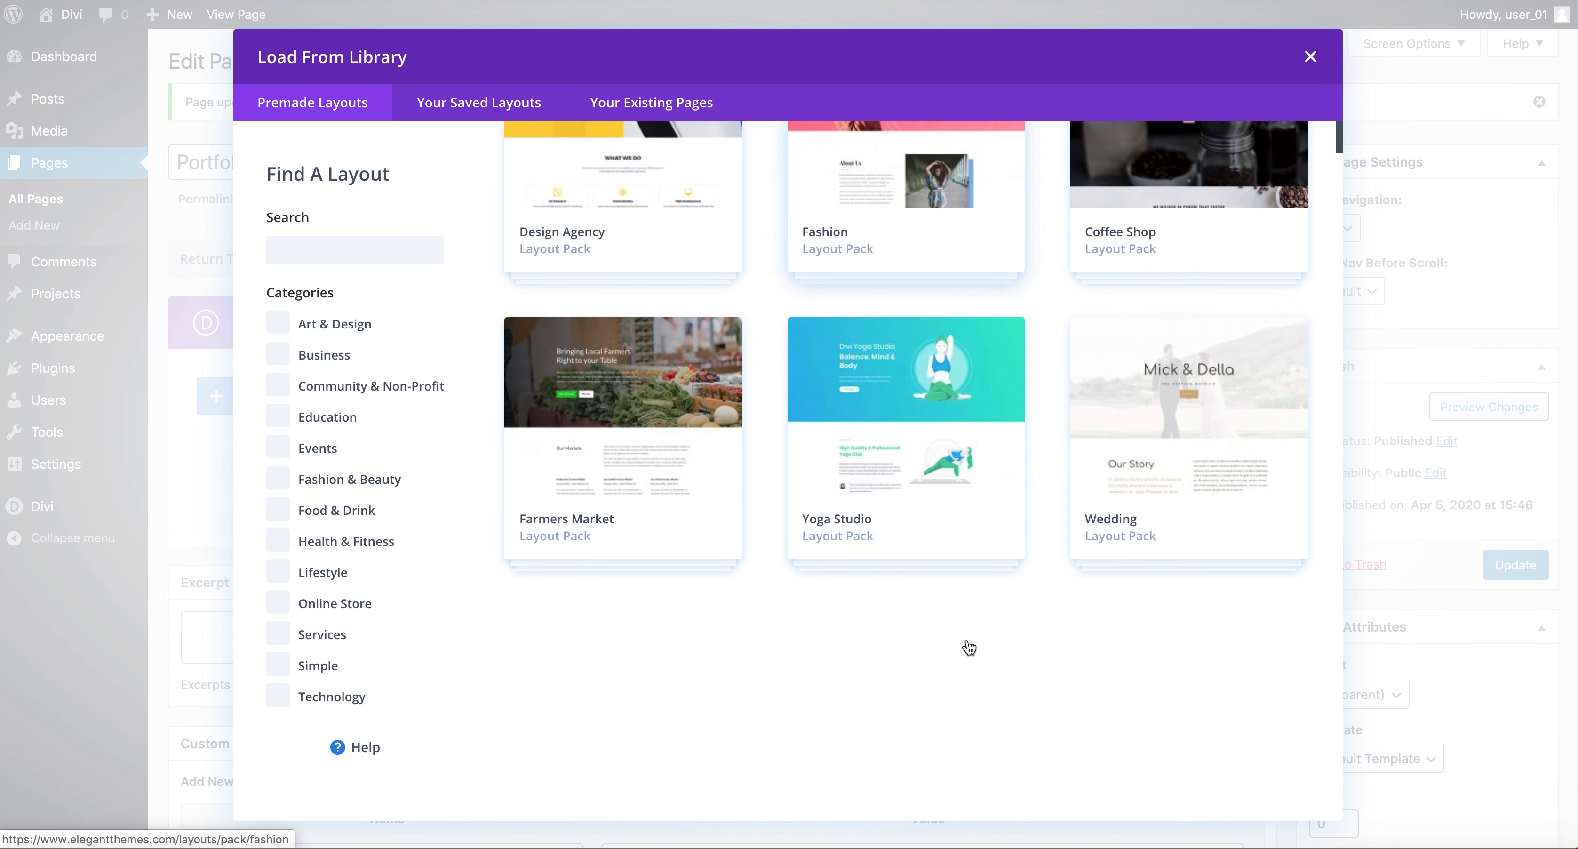
{"action": "scroll", "coordinate": [968, 646], "scroll_direction": "up", "scroll_amount": 8}
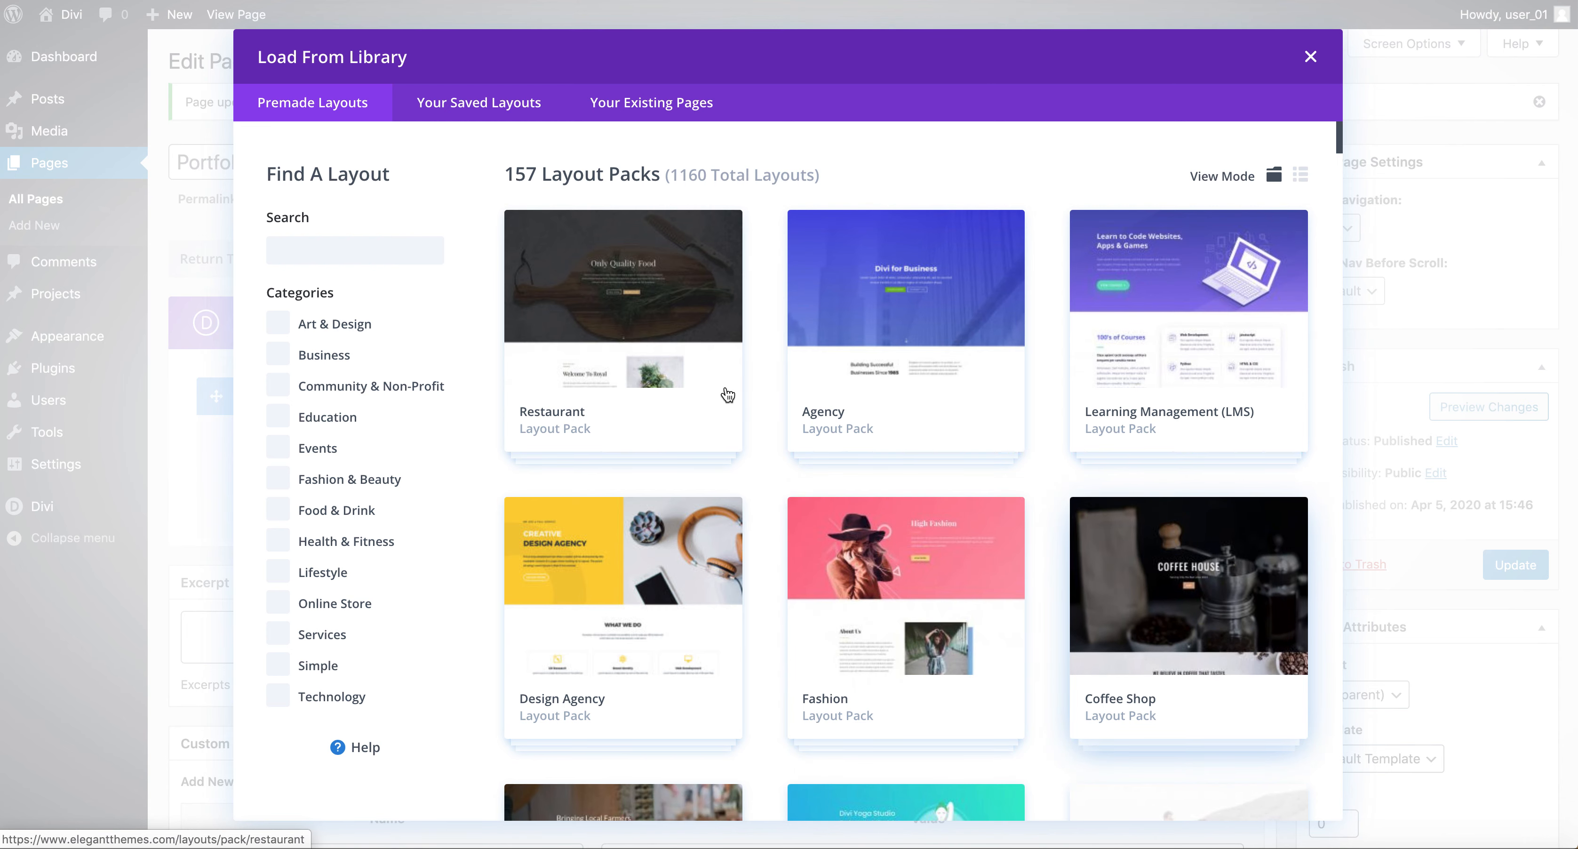
{"action": "scroll", "coordinate": [726, 394], "scroll_direction": "down", "scroll_amount": 3}
{"action": "scroll", "coordinate": [727, 396], "scroll_direction": "up", "scroll_amount": 3}
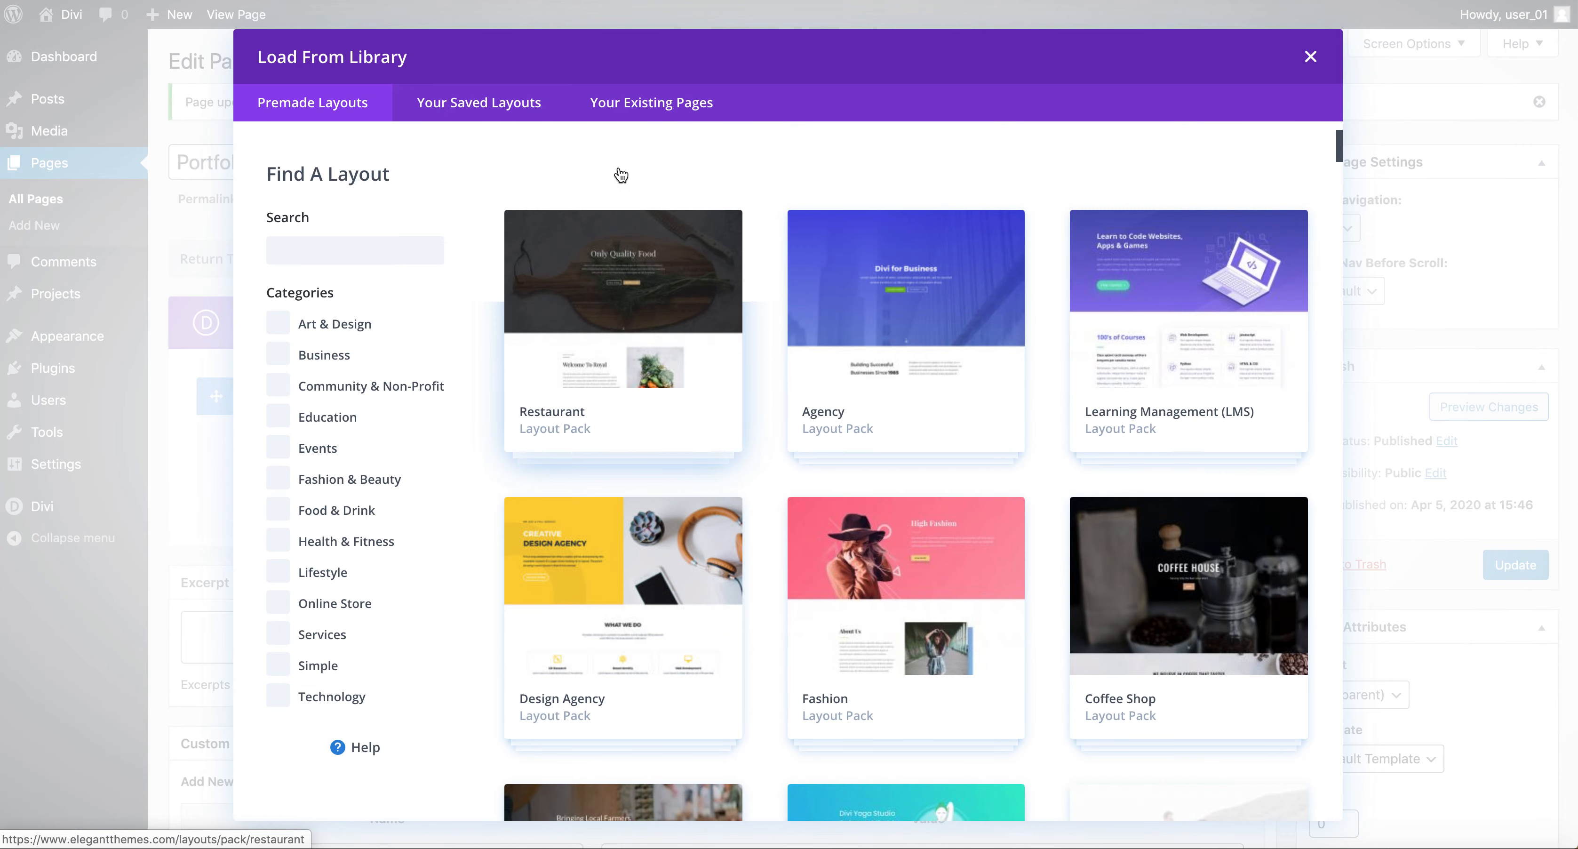
{"action": "left_click", "coordinate": [481, 108]}
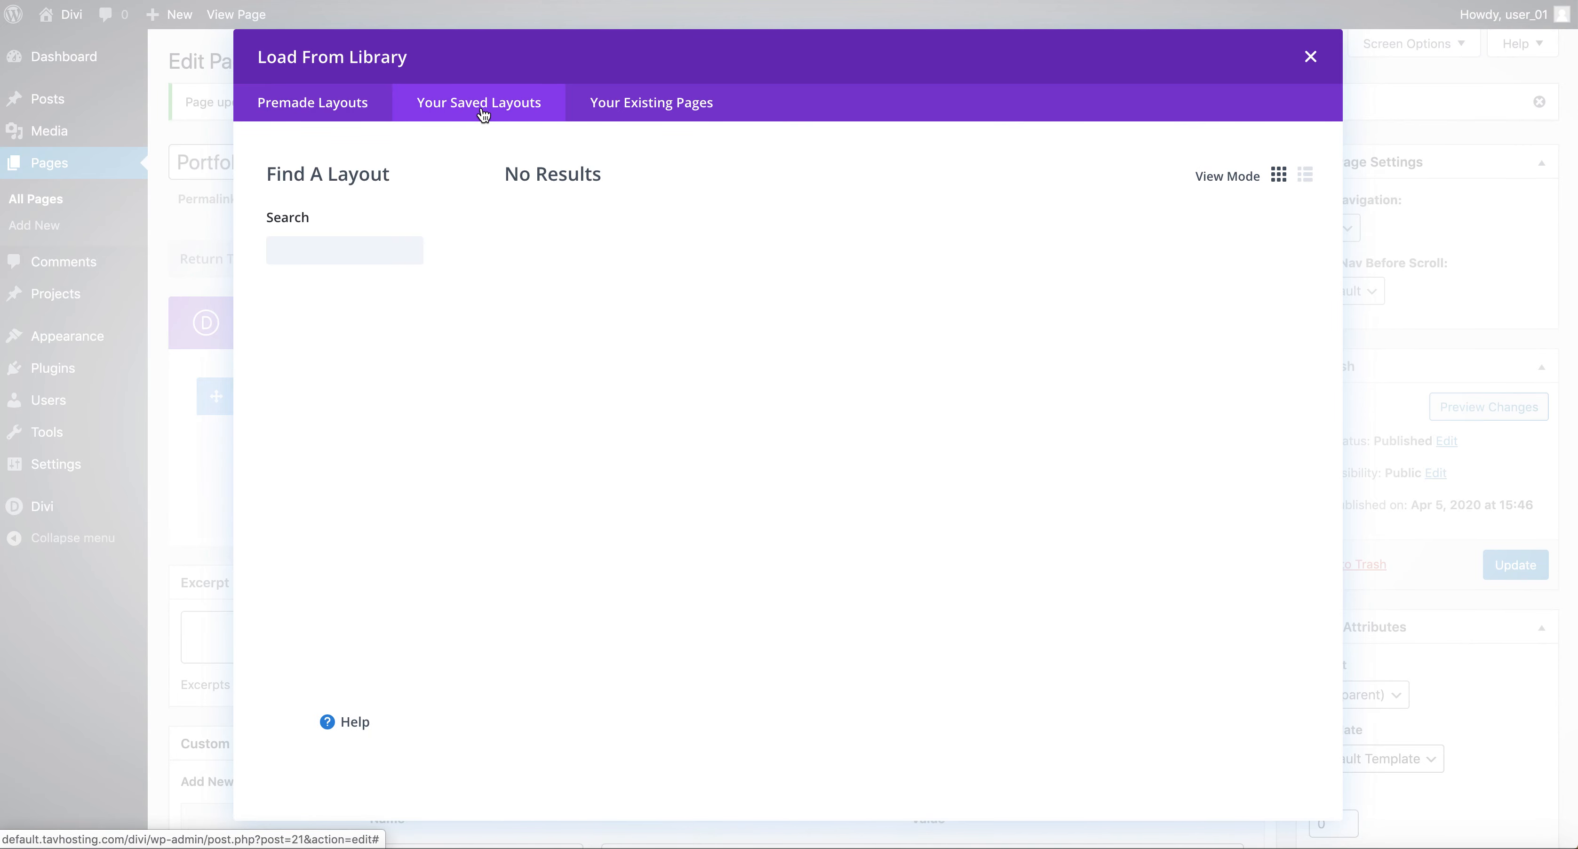
{"action": "left_click", "coordinate": [643, 108]}
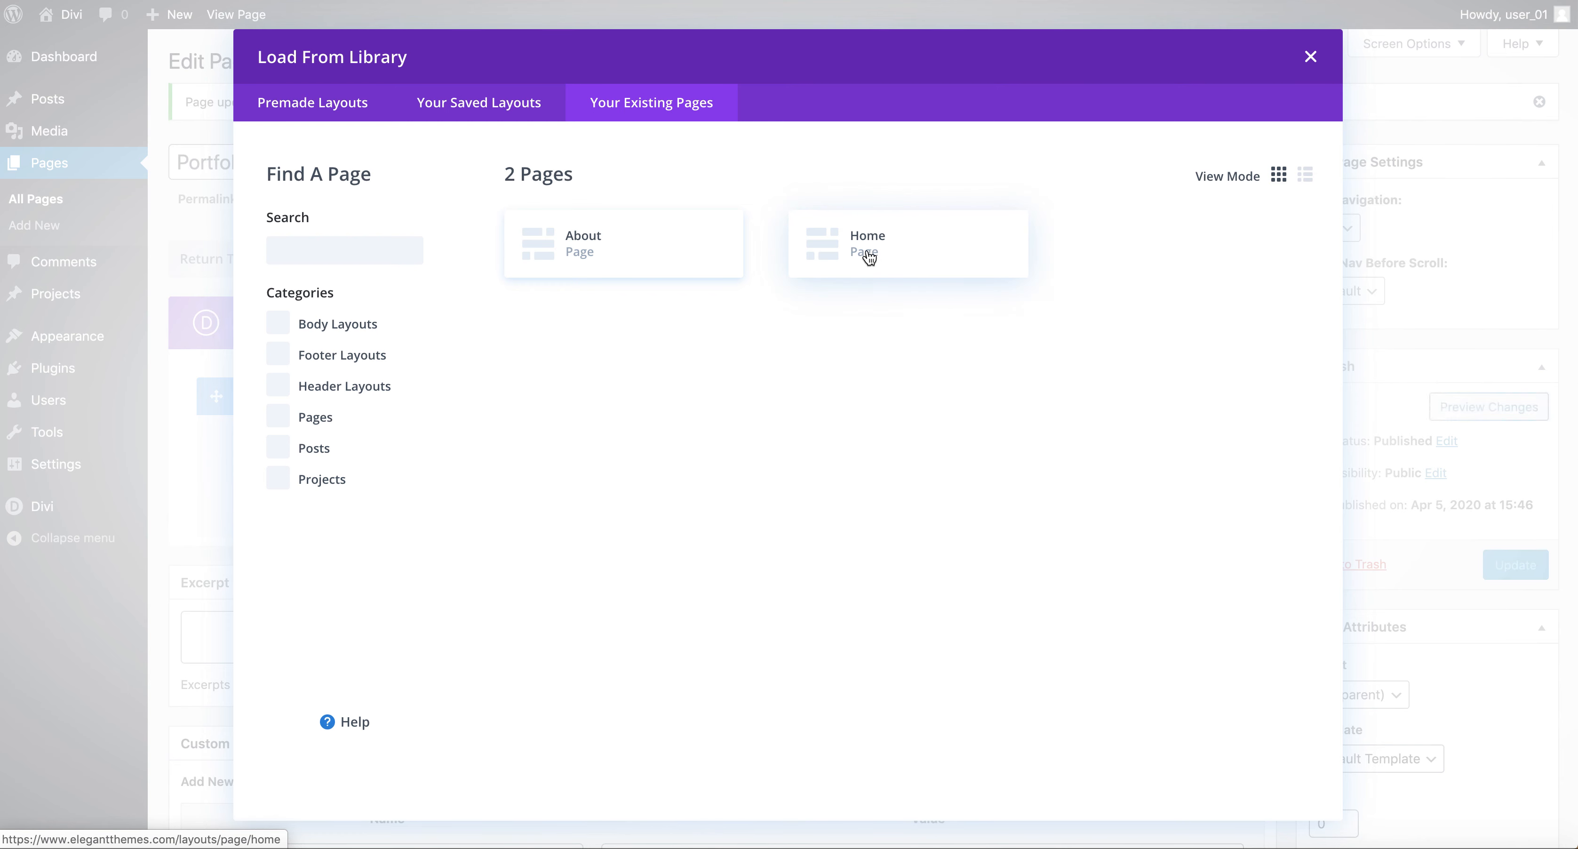
{"action": "left_click", "coordinate": [1310, 57]}
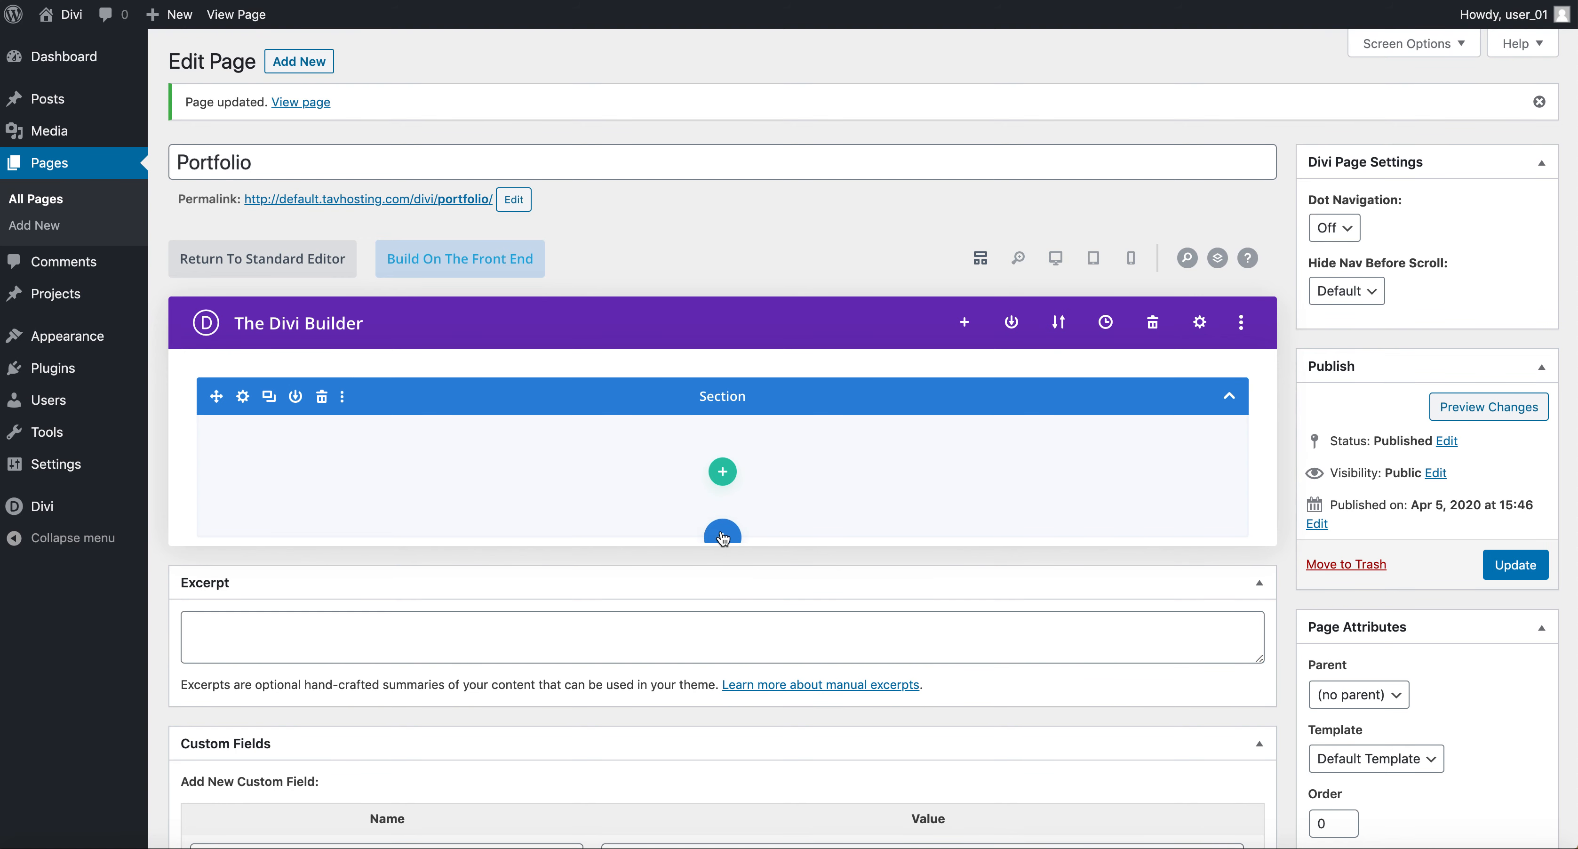
Insert the saved "Front Page HEader" section from the library and delete the empty default section.
{"action": "scroll", "coordinate": [723, 538], "scroll_direction": "down", "scroll_amount": 1}
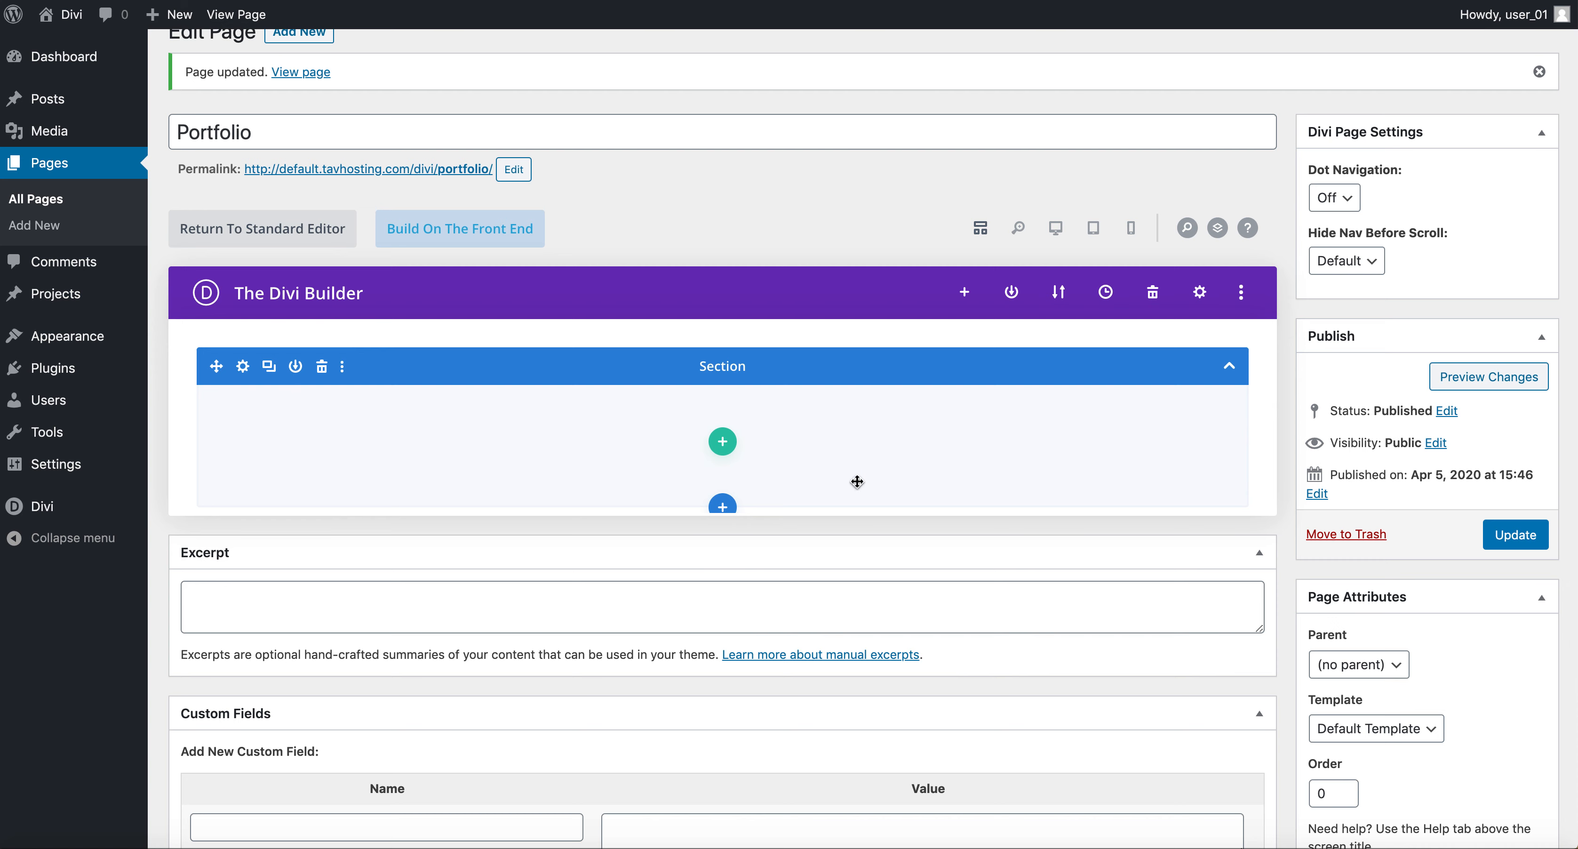
{"action": "left_click", "coordinate": [722, 506]}
{"action": "left_click", "coordinate": [741, 380]}
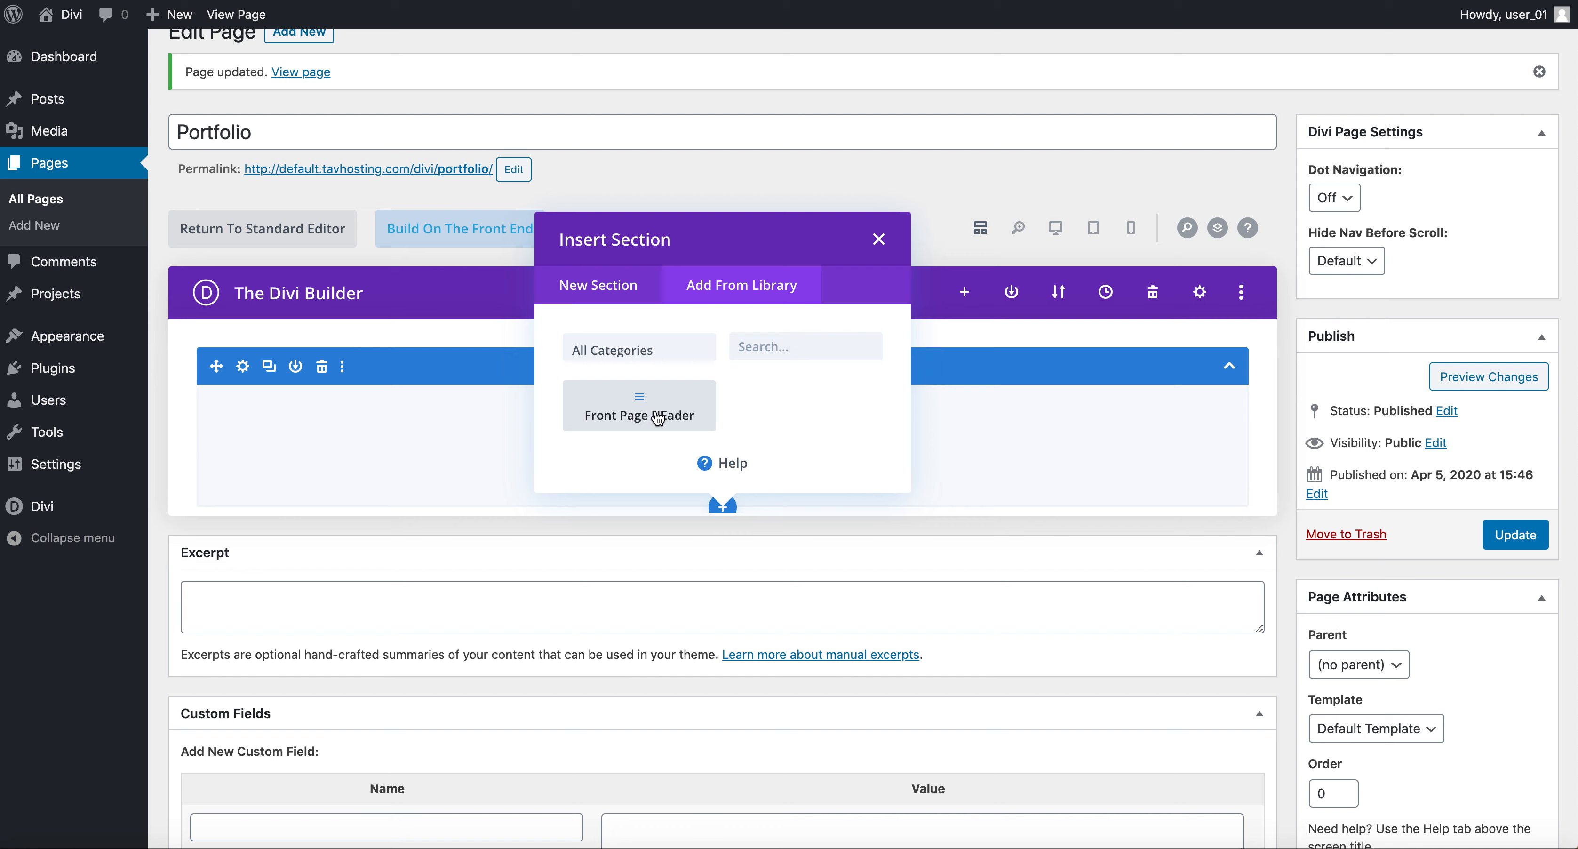
{"action": "left_click", "coordinate": [654, 410]}
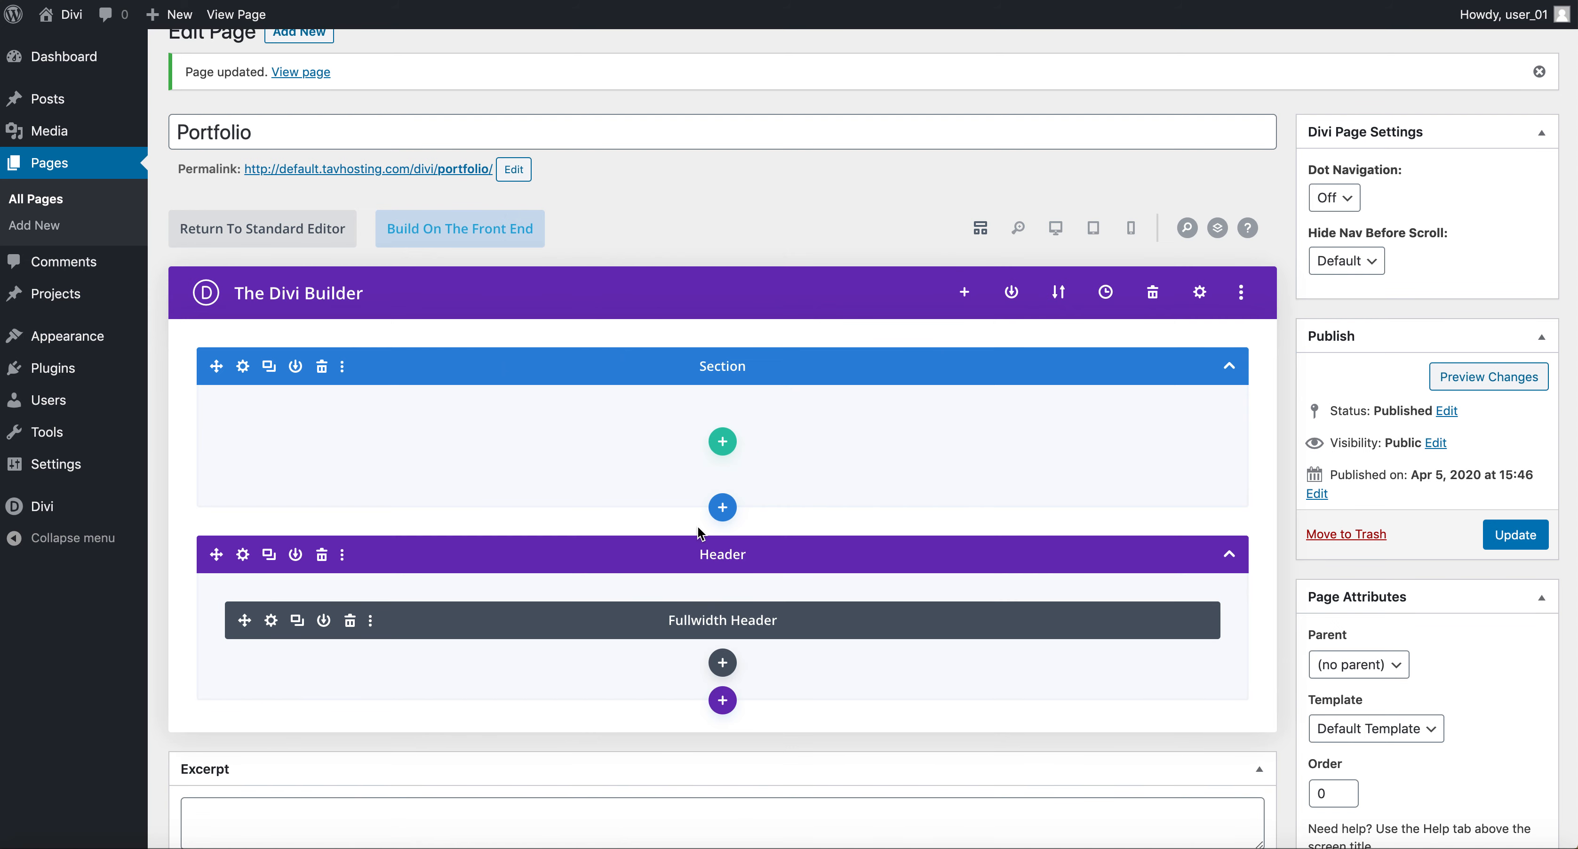
{"action": "left_click", "coordinate": [322, 367]}
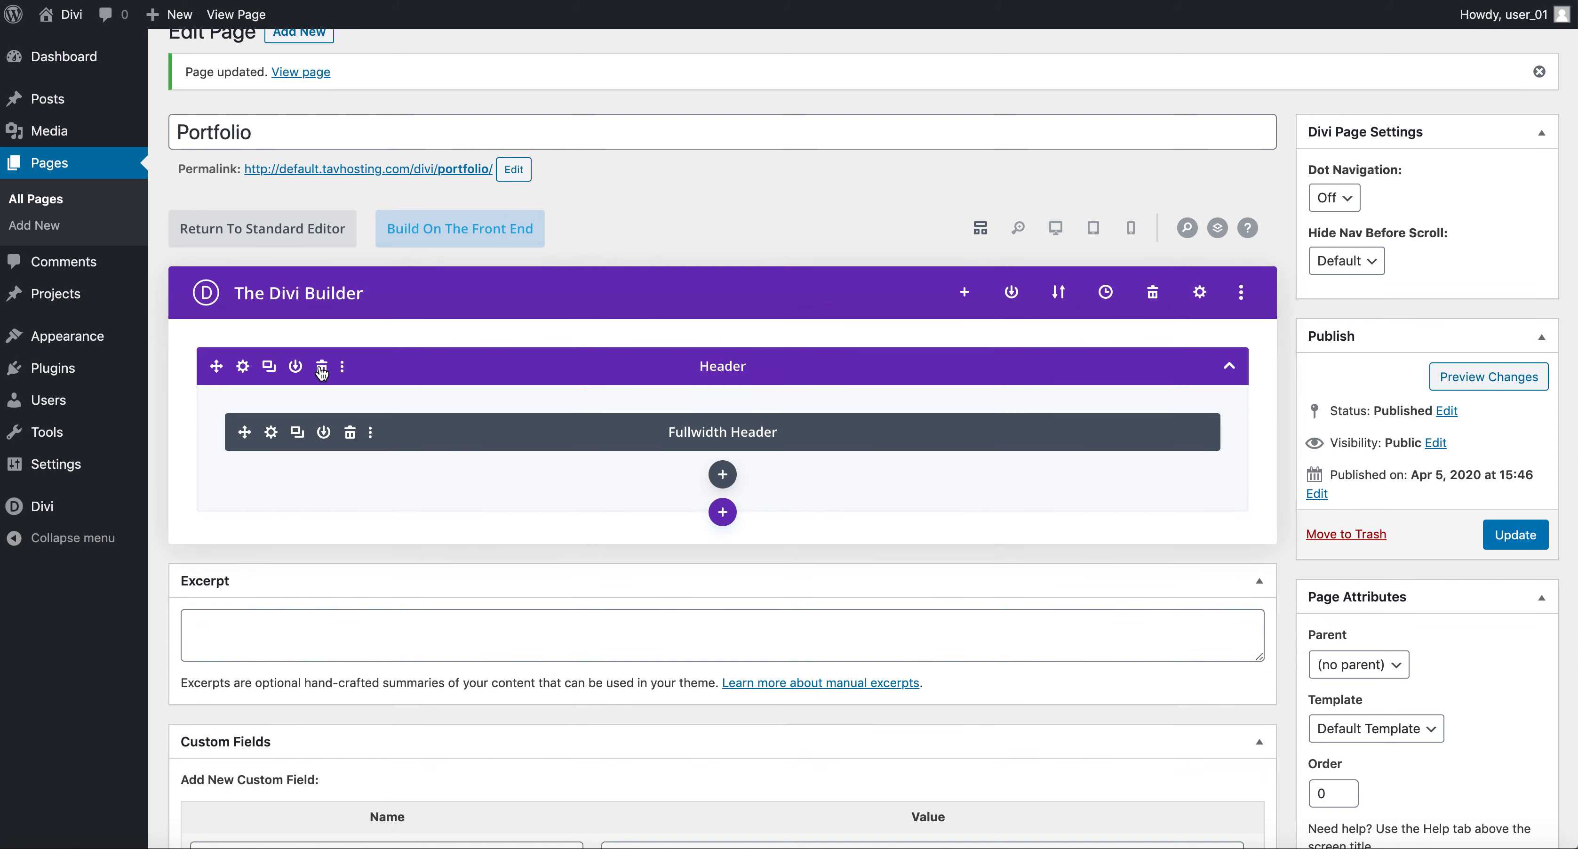
Preview the Portfolio page changes on the front end.
{"action": "left_click", "coordinate": [1486, 386]}
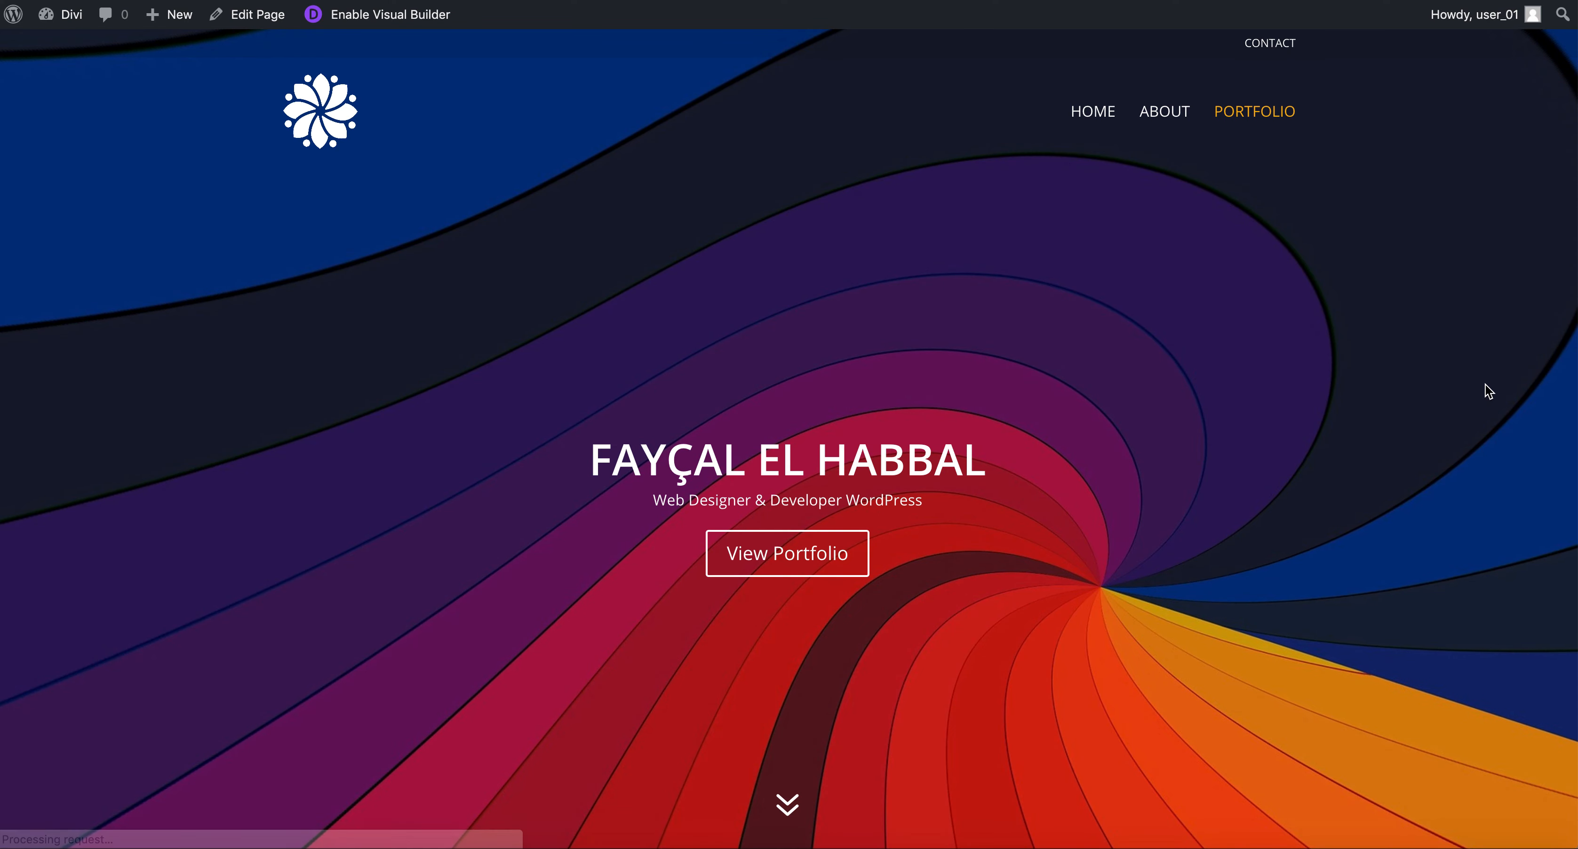
{"action": "scroll", "coordinate": [1206, 587], "scroll_direction": "down", "scroll_amount": 3}
{"action": "scroll", "coordinate": [1206, 587], "scroll_direction": "up", "scroll_amount": 5}
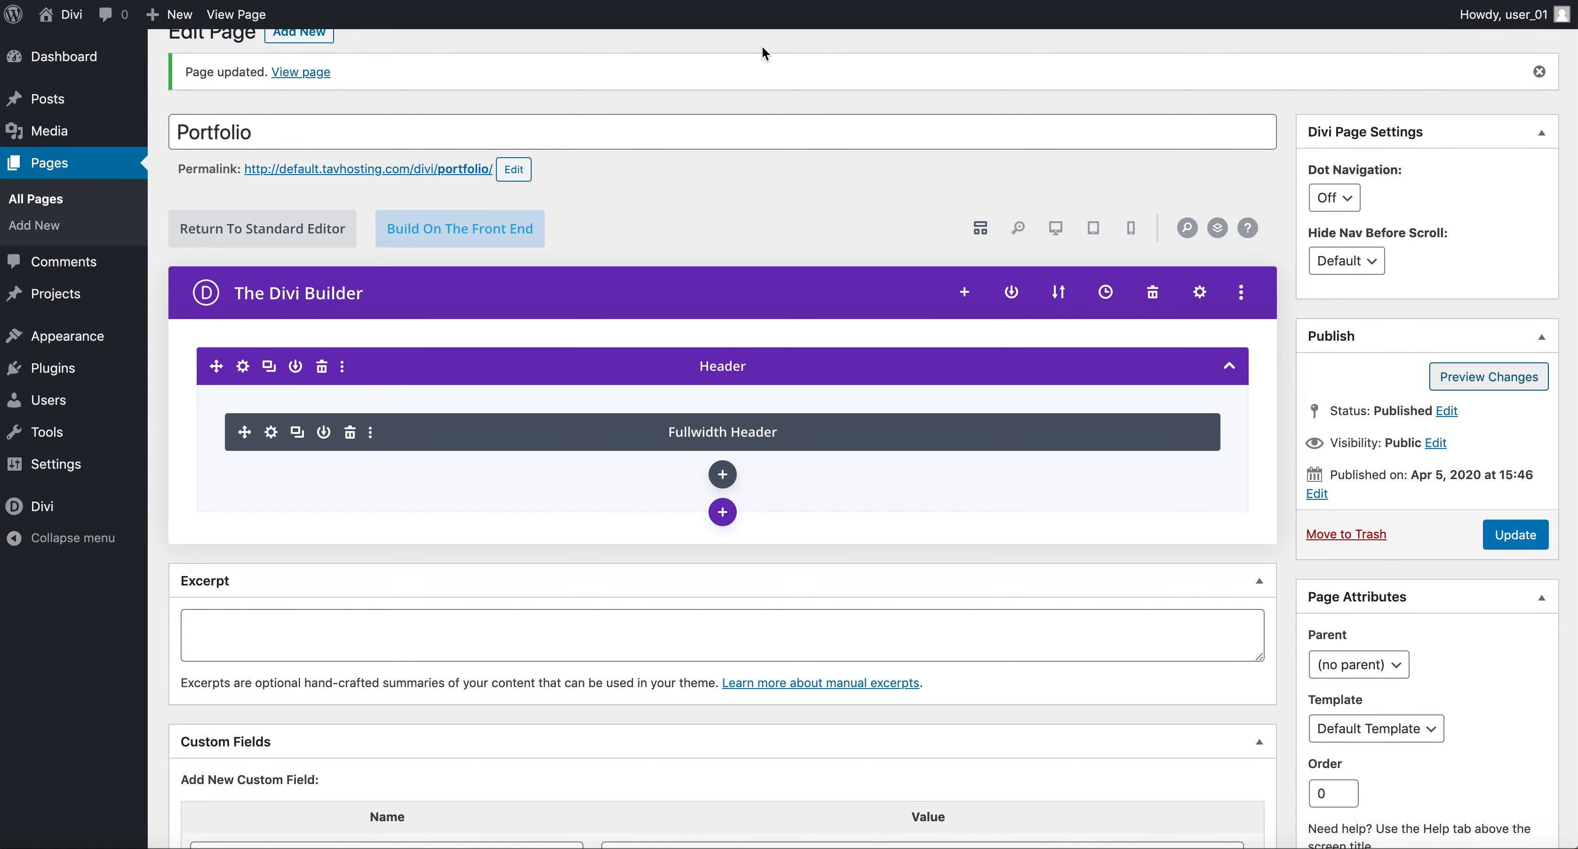
{"action": "scroll", "coordinate": [761, 49], "scroll_direction": "up", "scroll_amount": 1}
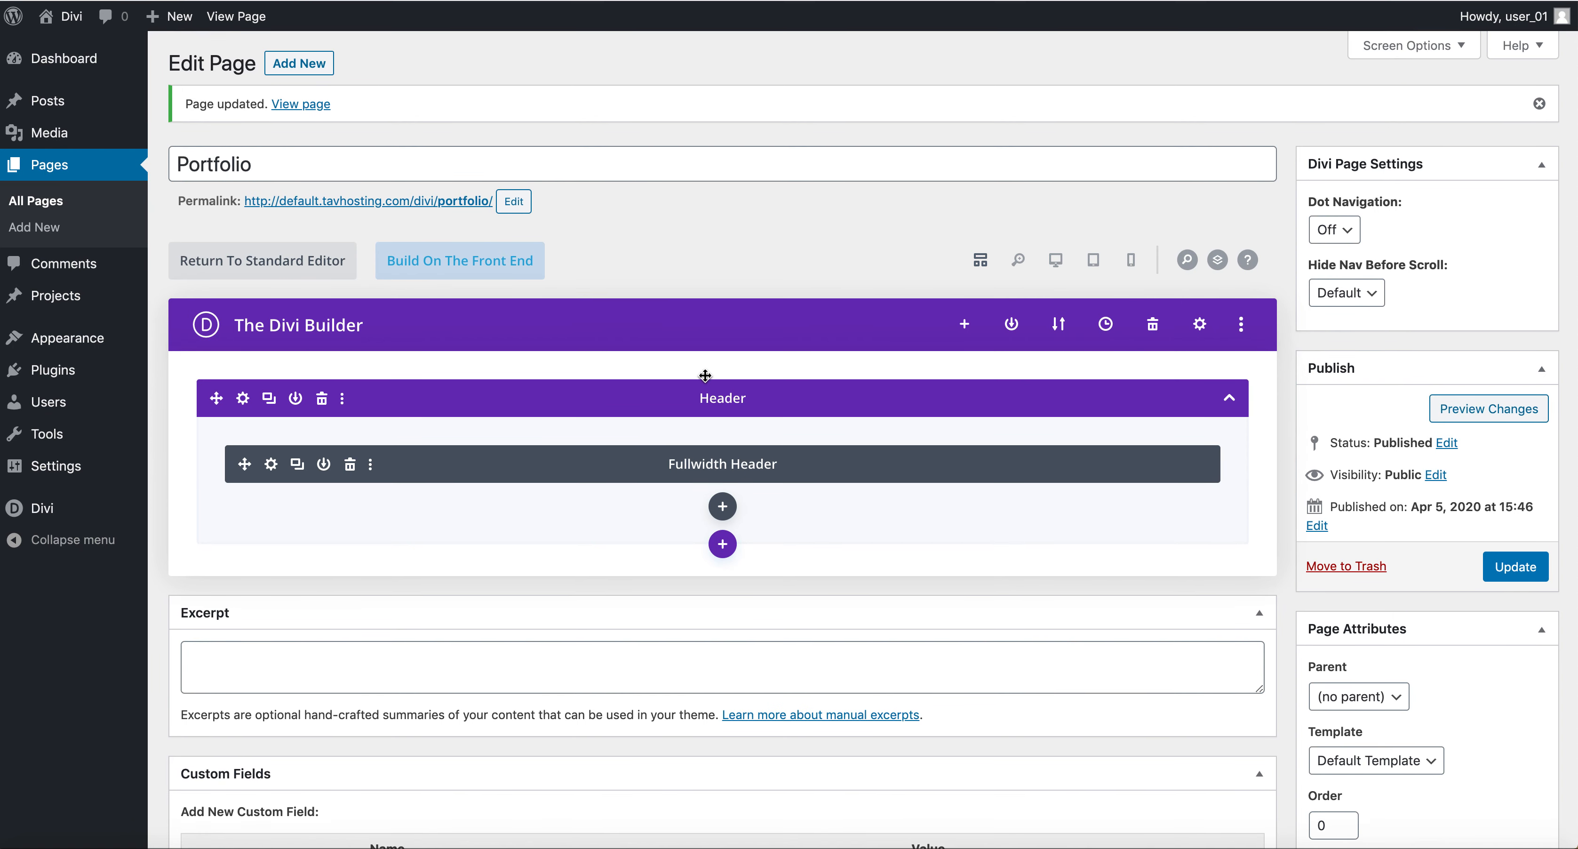
Update the Portfolio page.
{"action": "left_click", "coordinate": [1515, 579]}
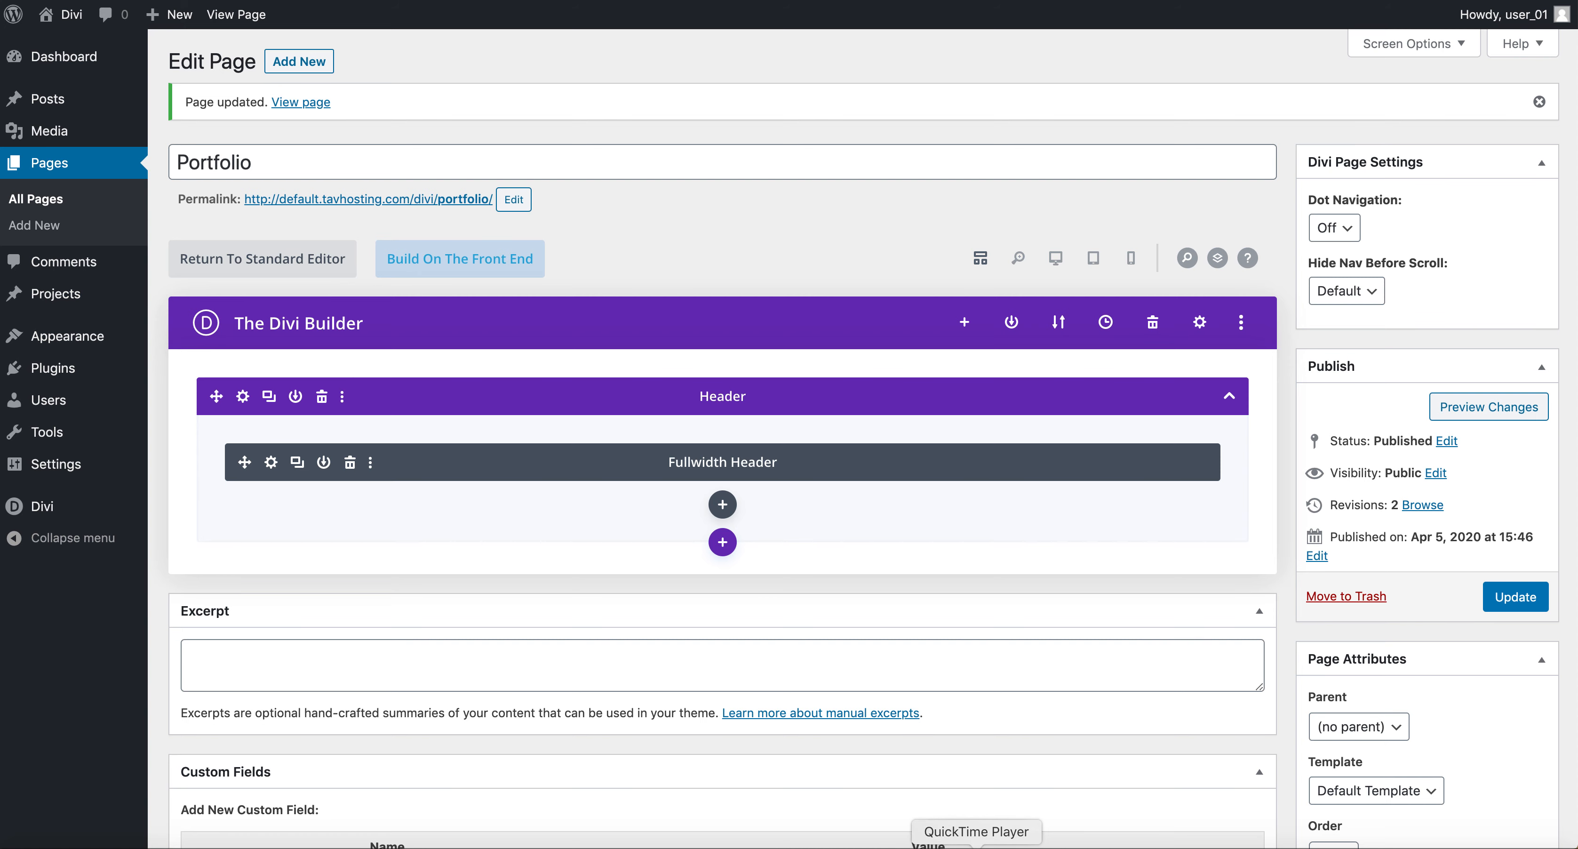
{"action": "right_click", "coordinate": [976, 847]}
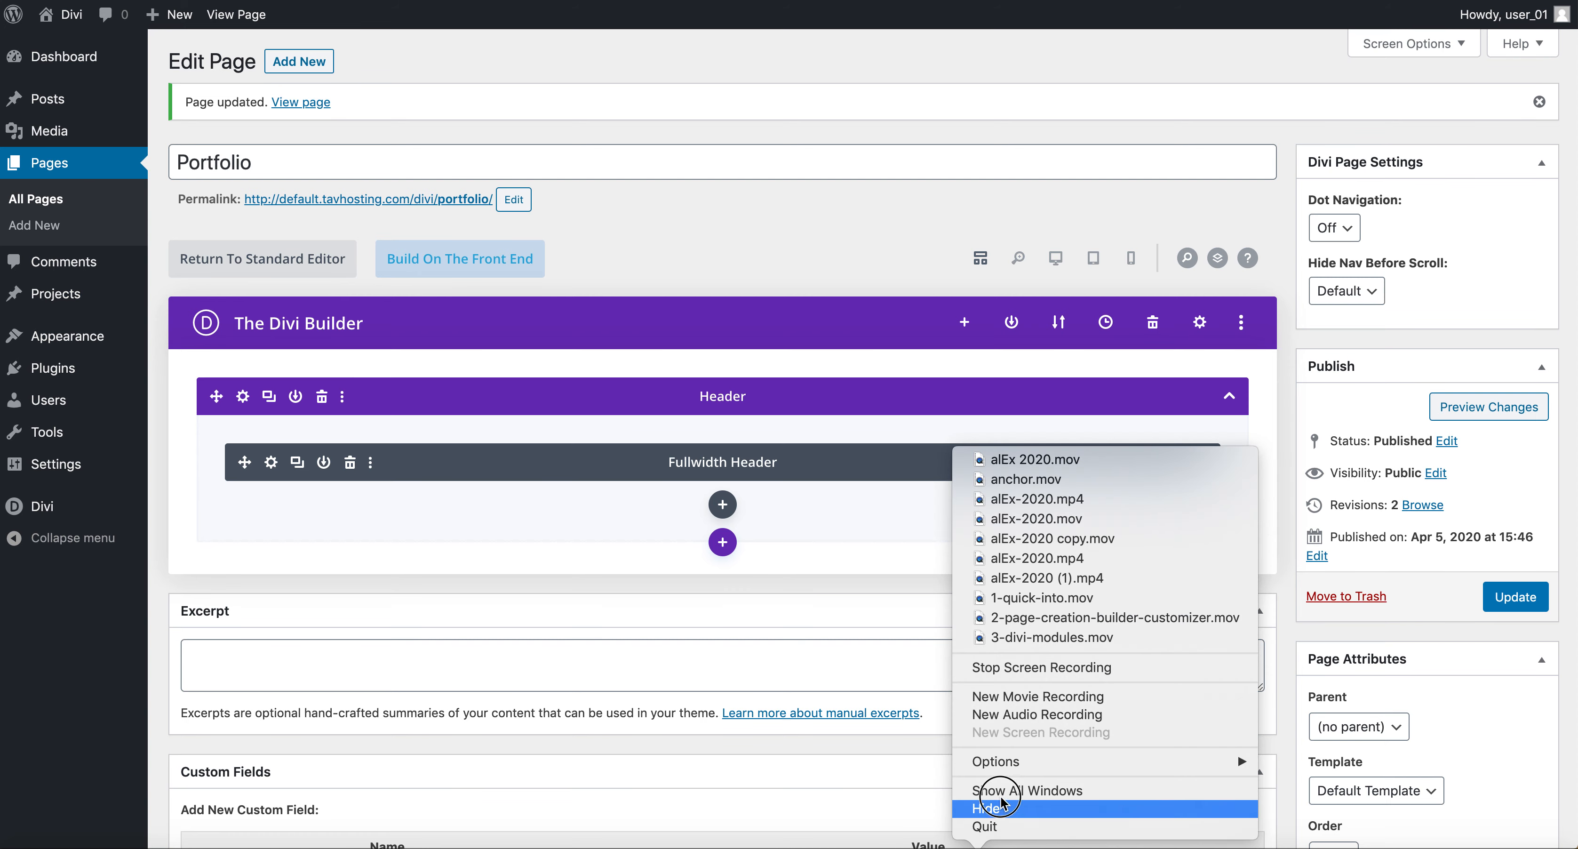